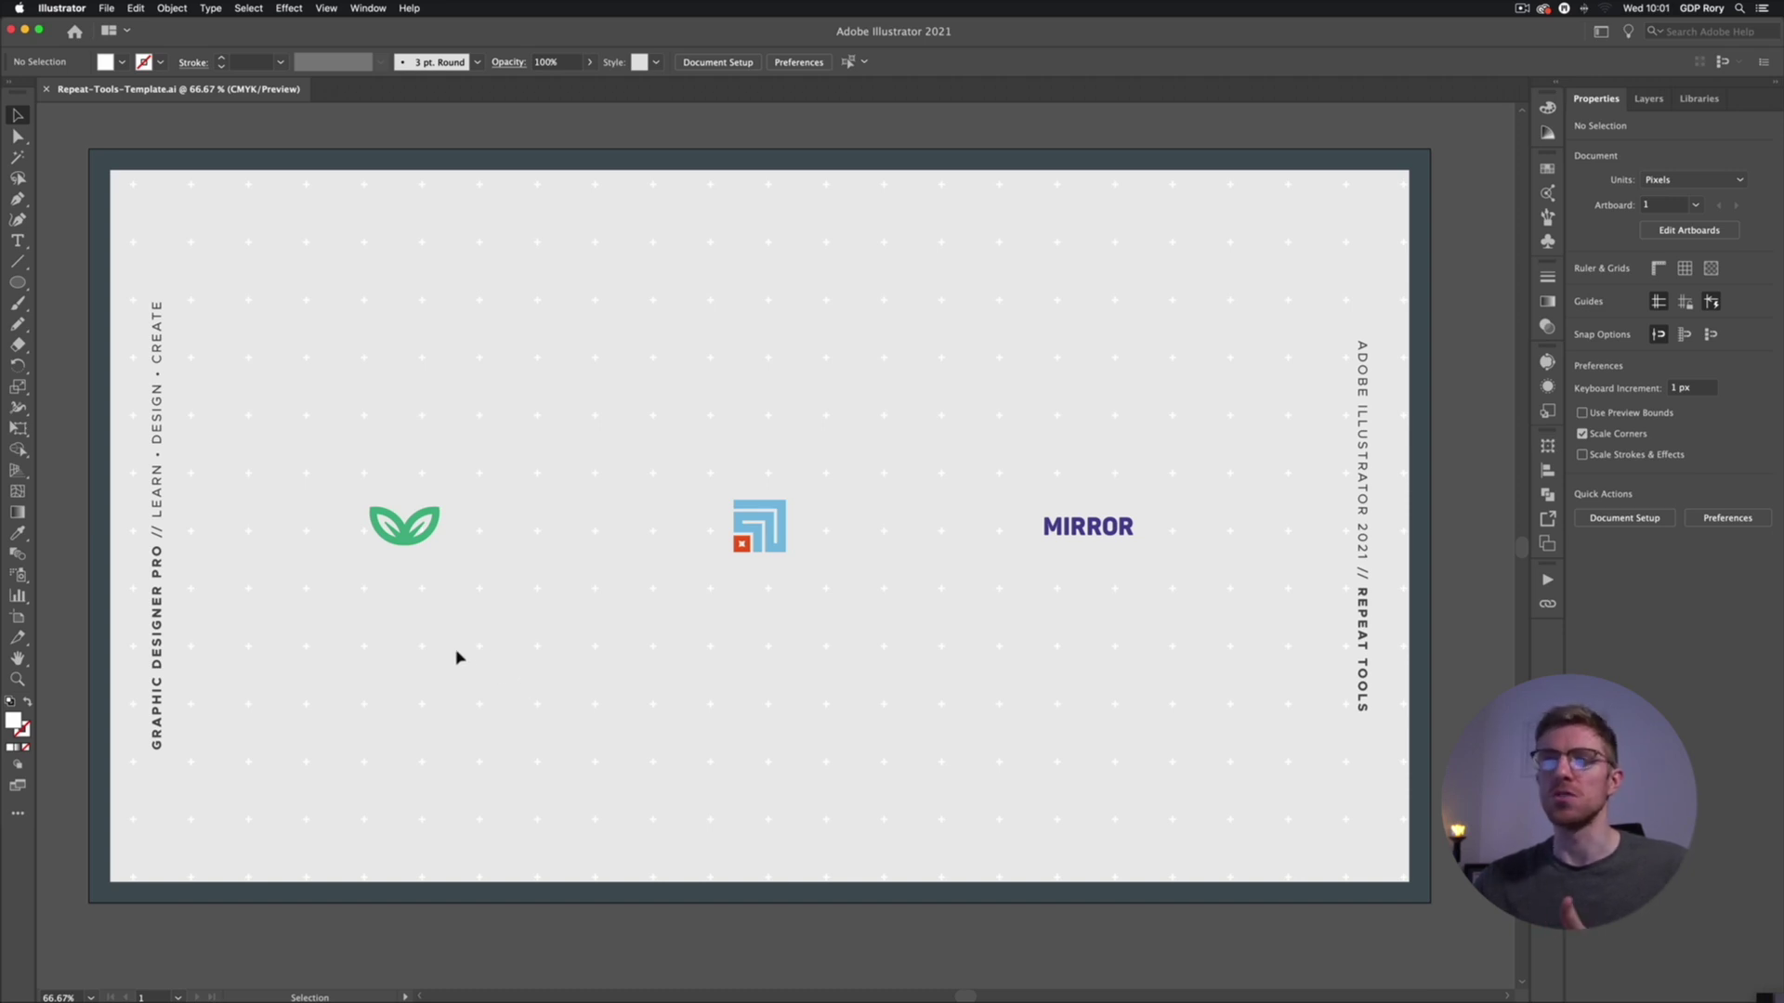
- Select the green leaf icon, a 99.93 × 55.17 px compound path, zooming in to inspect it
{"action": "left_click", "coordinate": [417, 549]}
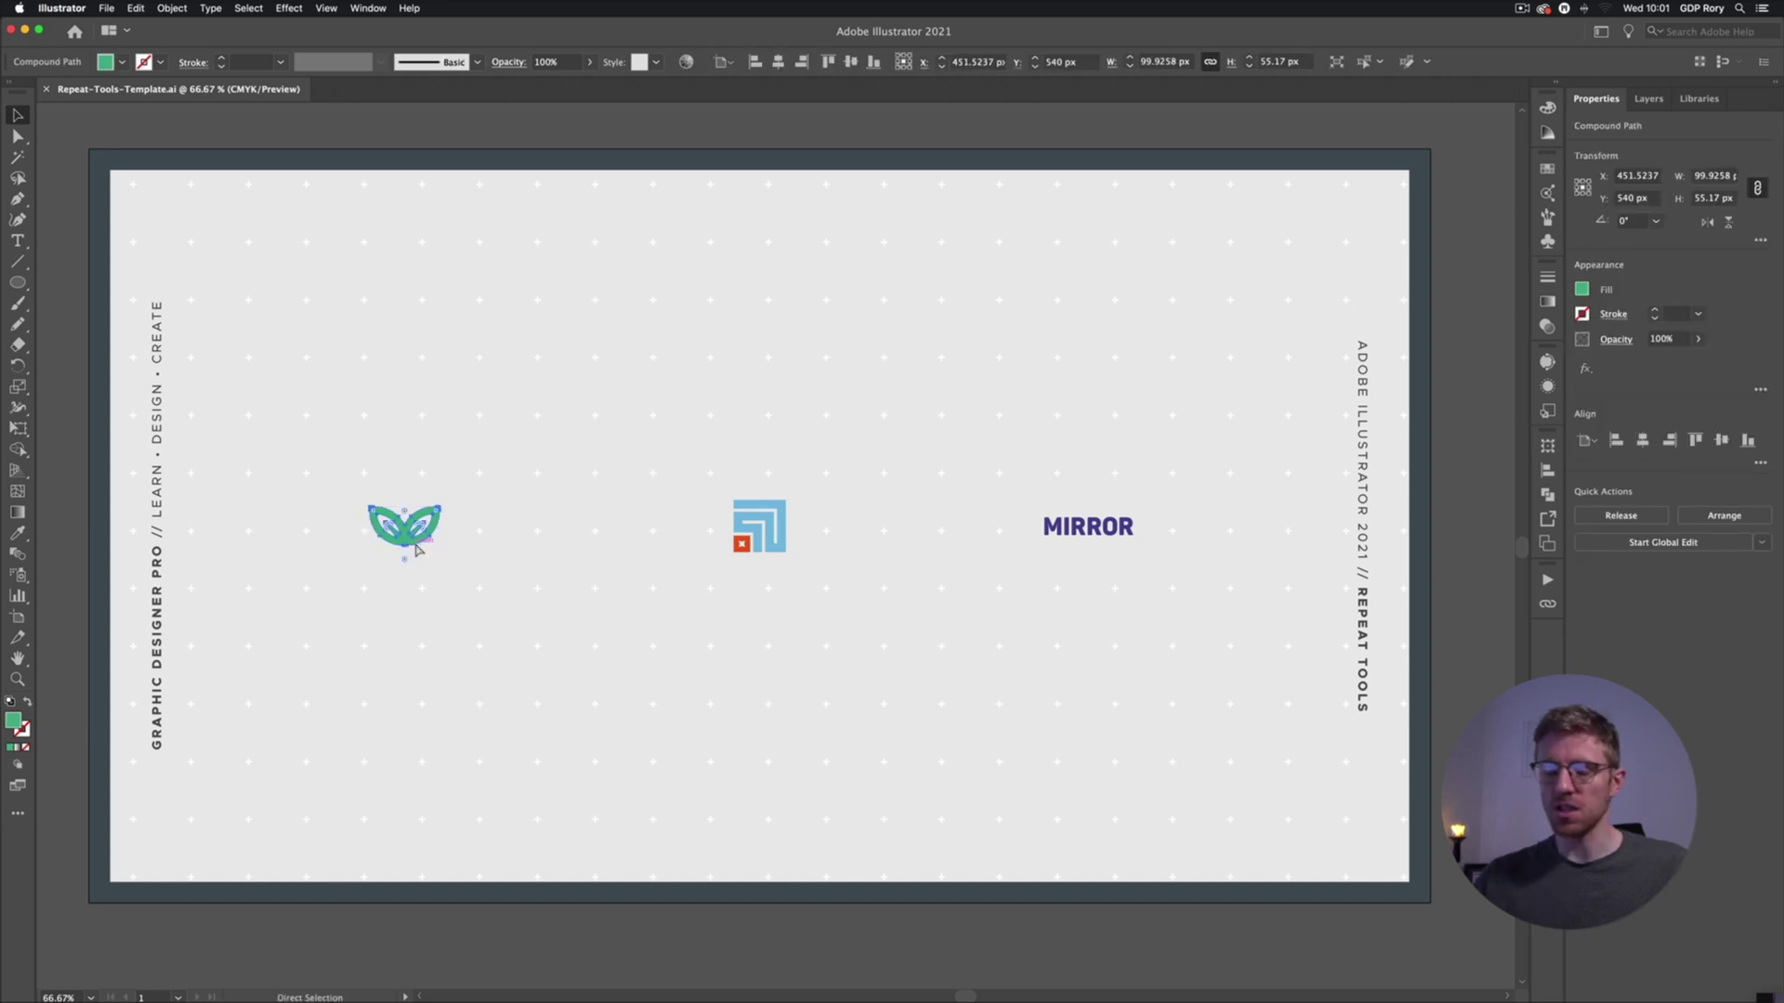
{"action": "key", "text": "super+1"}
{"action": "key", "text": "super+equal"}
{"action": "key", "text": "super+equal"}
{"action": "key", "text": "super+equal"}
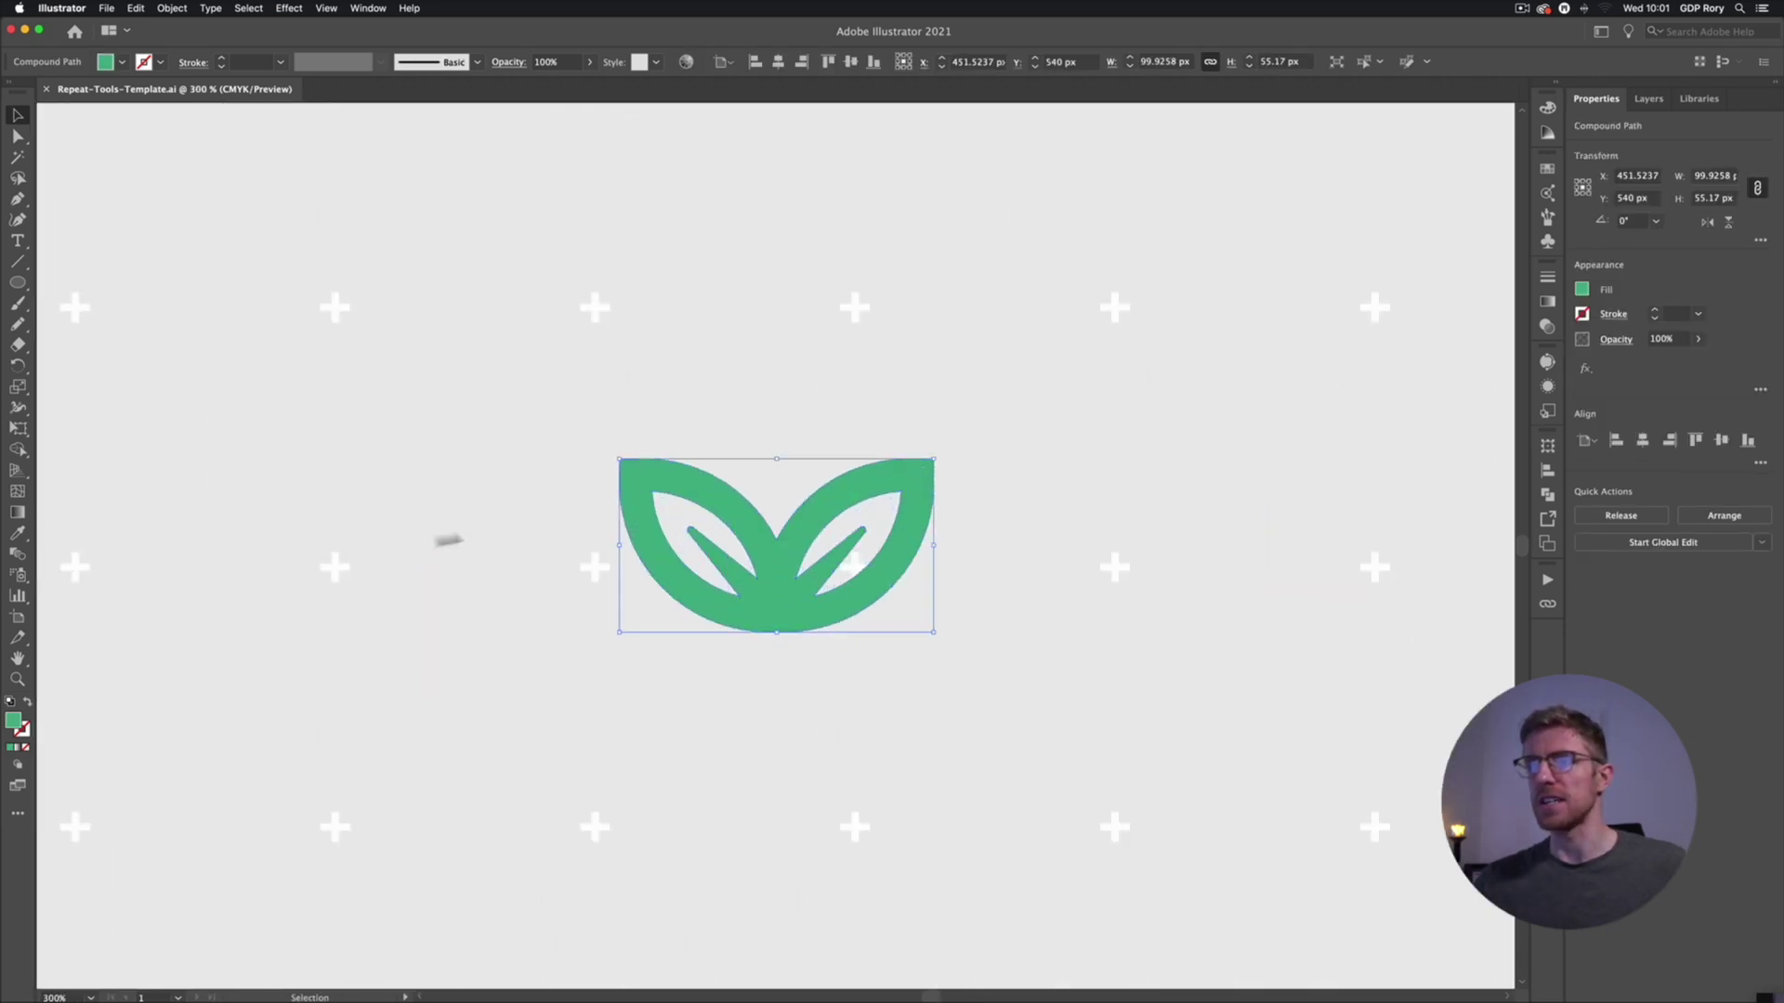
{"action": "key", "text": "shift+super+b"}
{"action": "scroll", "coordinate": [868, 661], "scroll_direction": "right", "scroll_amount": 2}
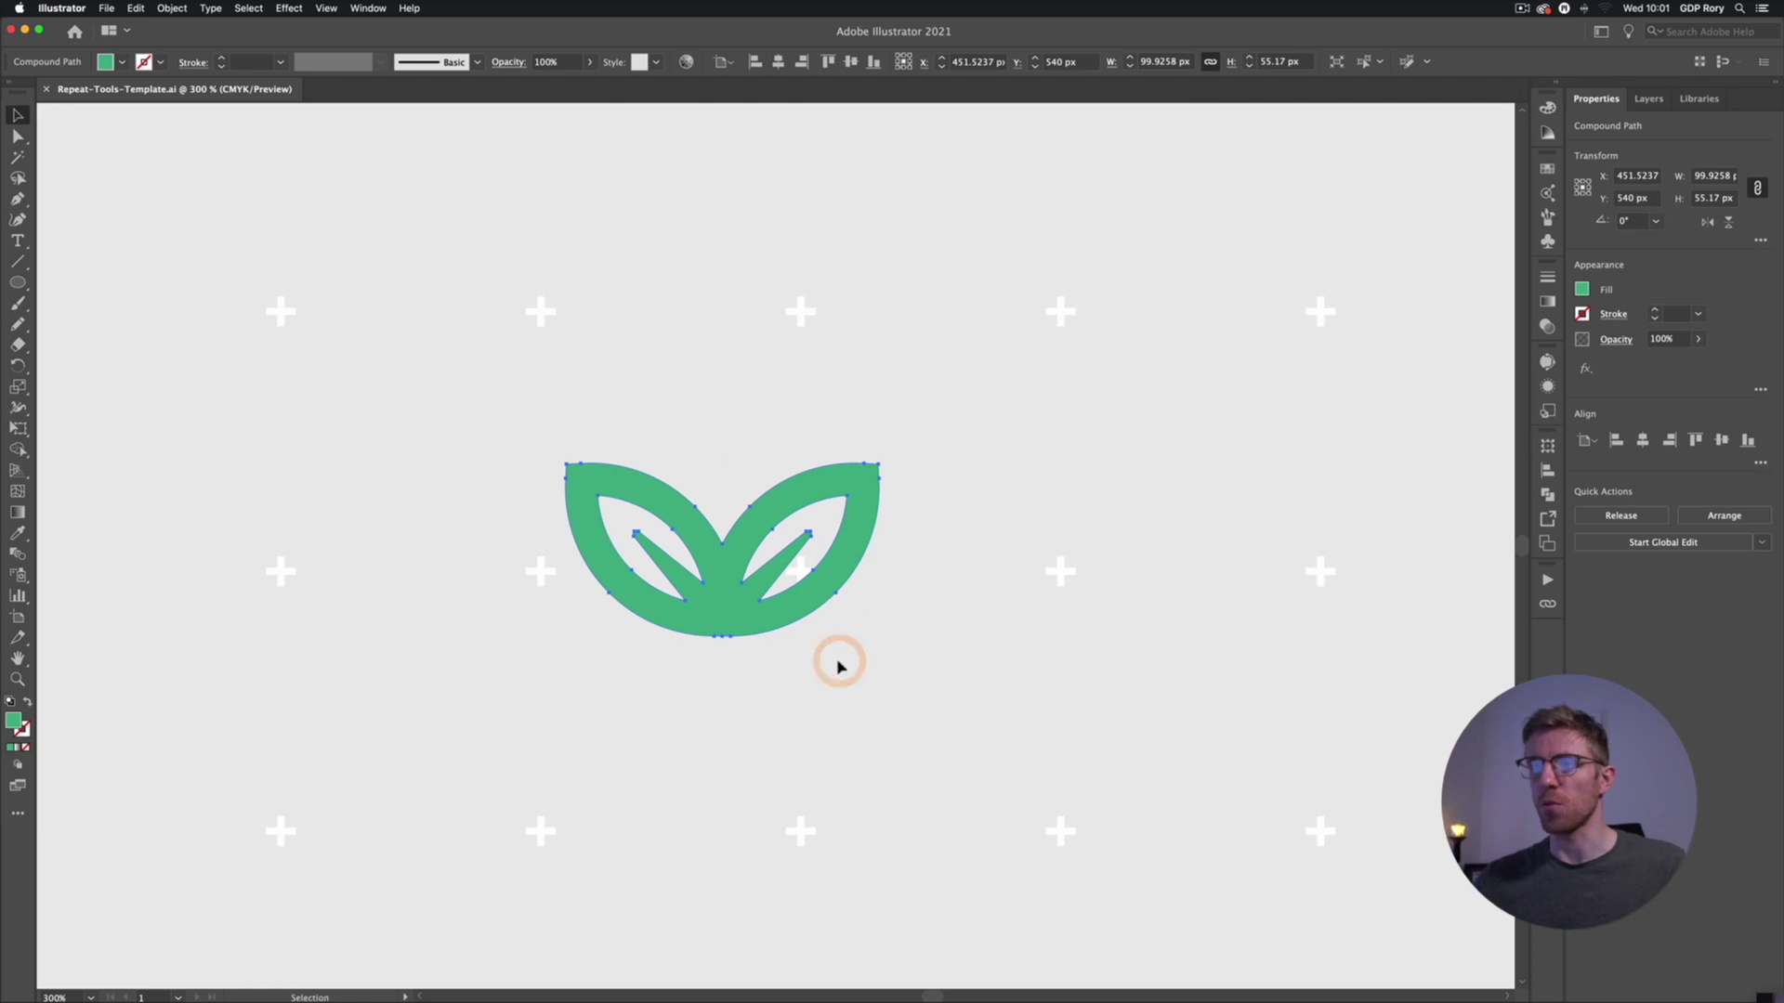
{"action": "key", "text": "a"}
{"action": "key", "text": "v"}
{"action": "key", "text": "super+minus"}
{"action": "key", "text": "super+minus"}
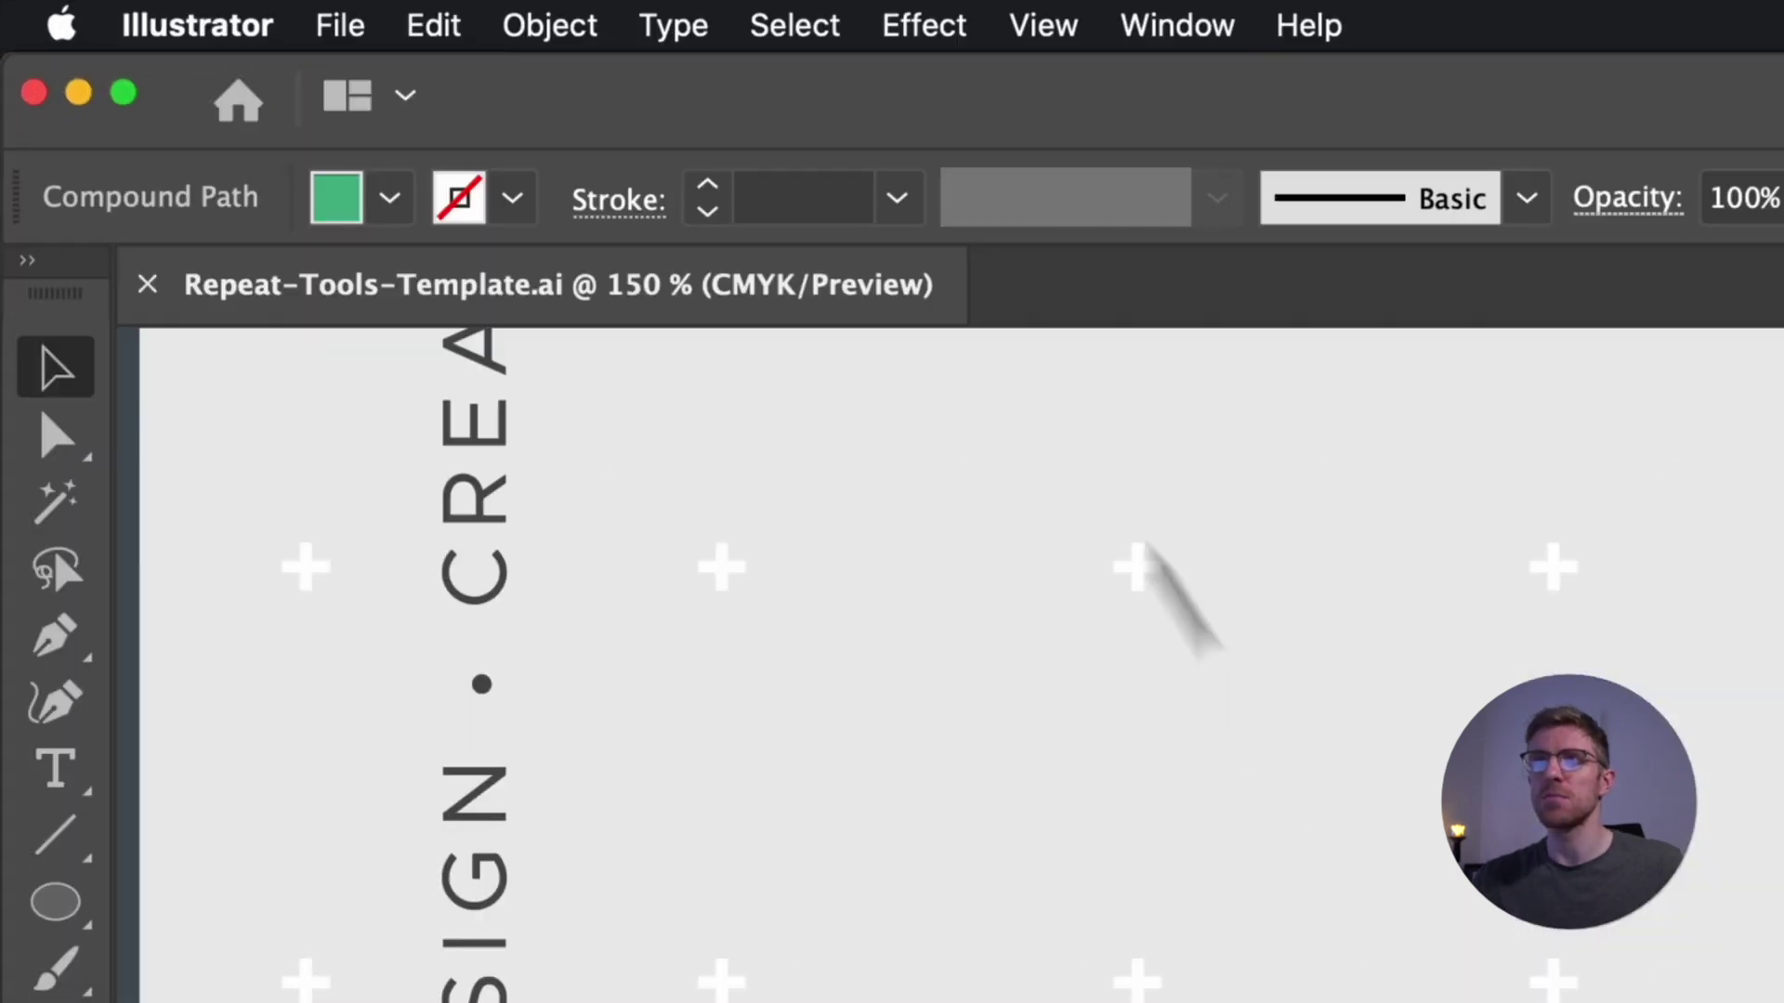
- Apply Object > Repeat > Radial to the selected green leaf
{"action": "left_click", "coordinate": [177, 10]}
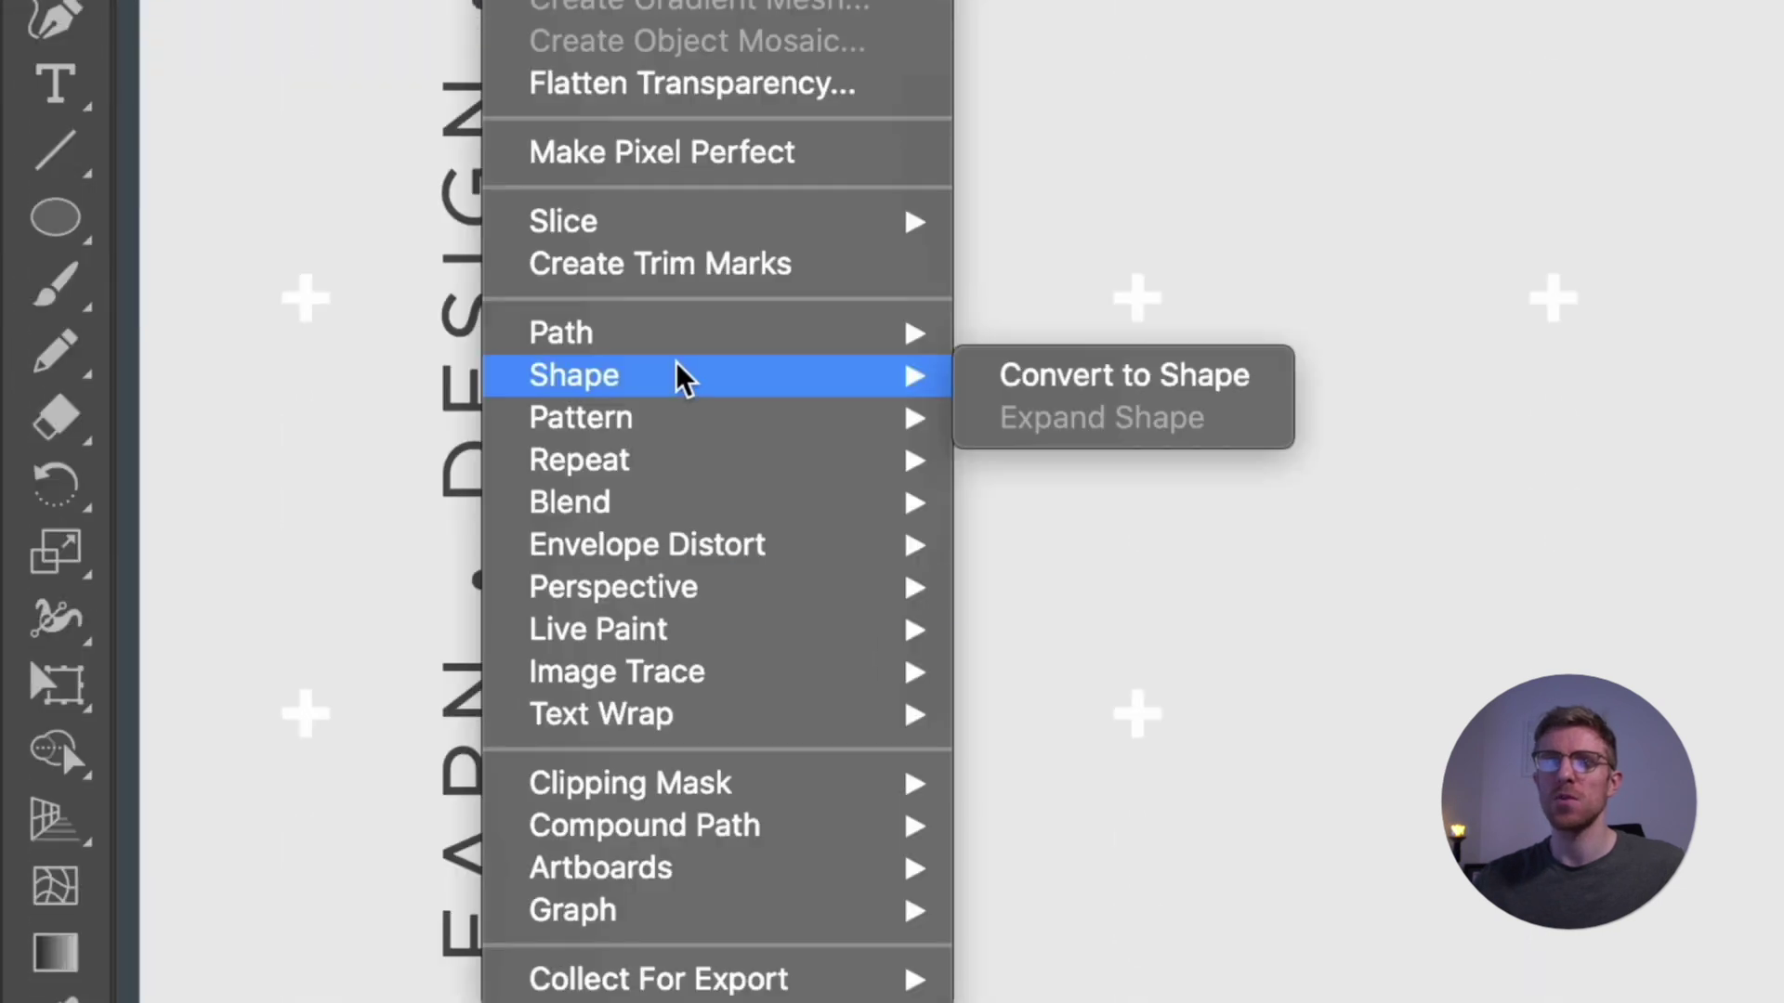
{"action": "mouse_move", "coordinate": [665, 465]}
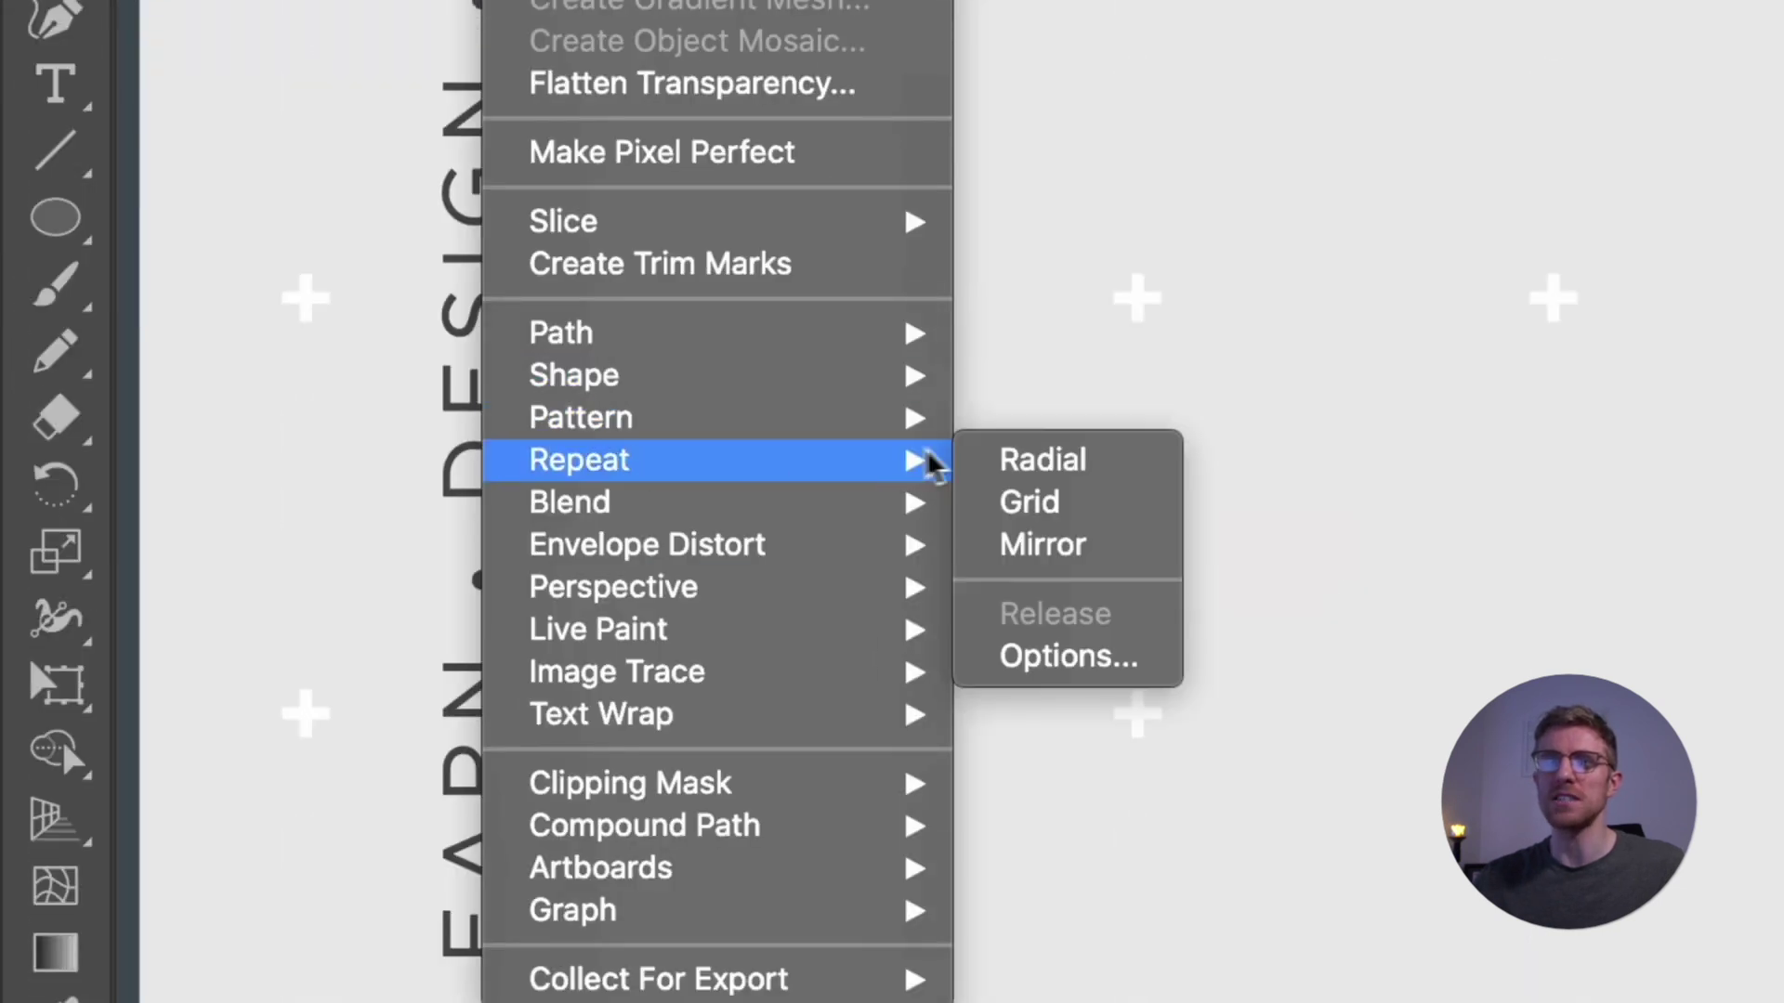
{"action": "left_click", "coordinate": [1022, 462]}
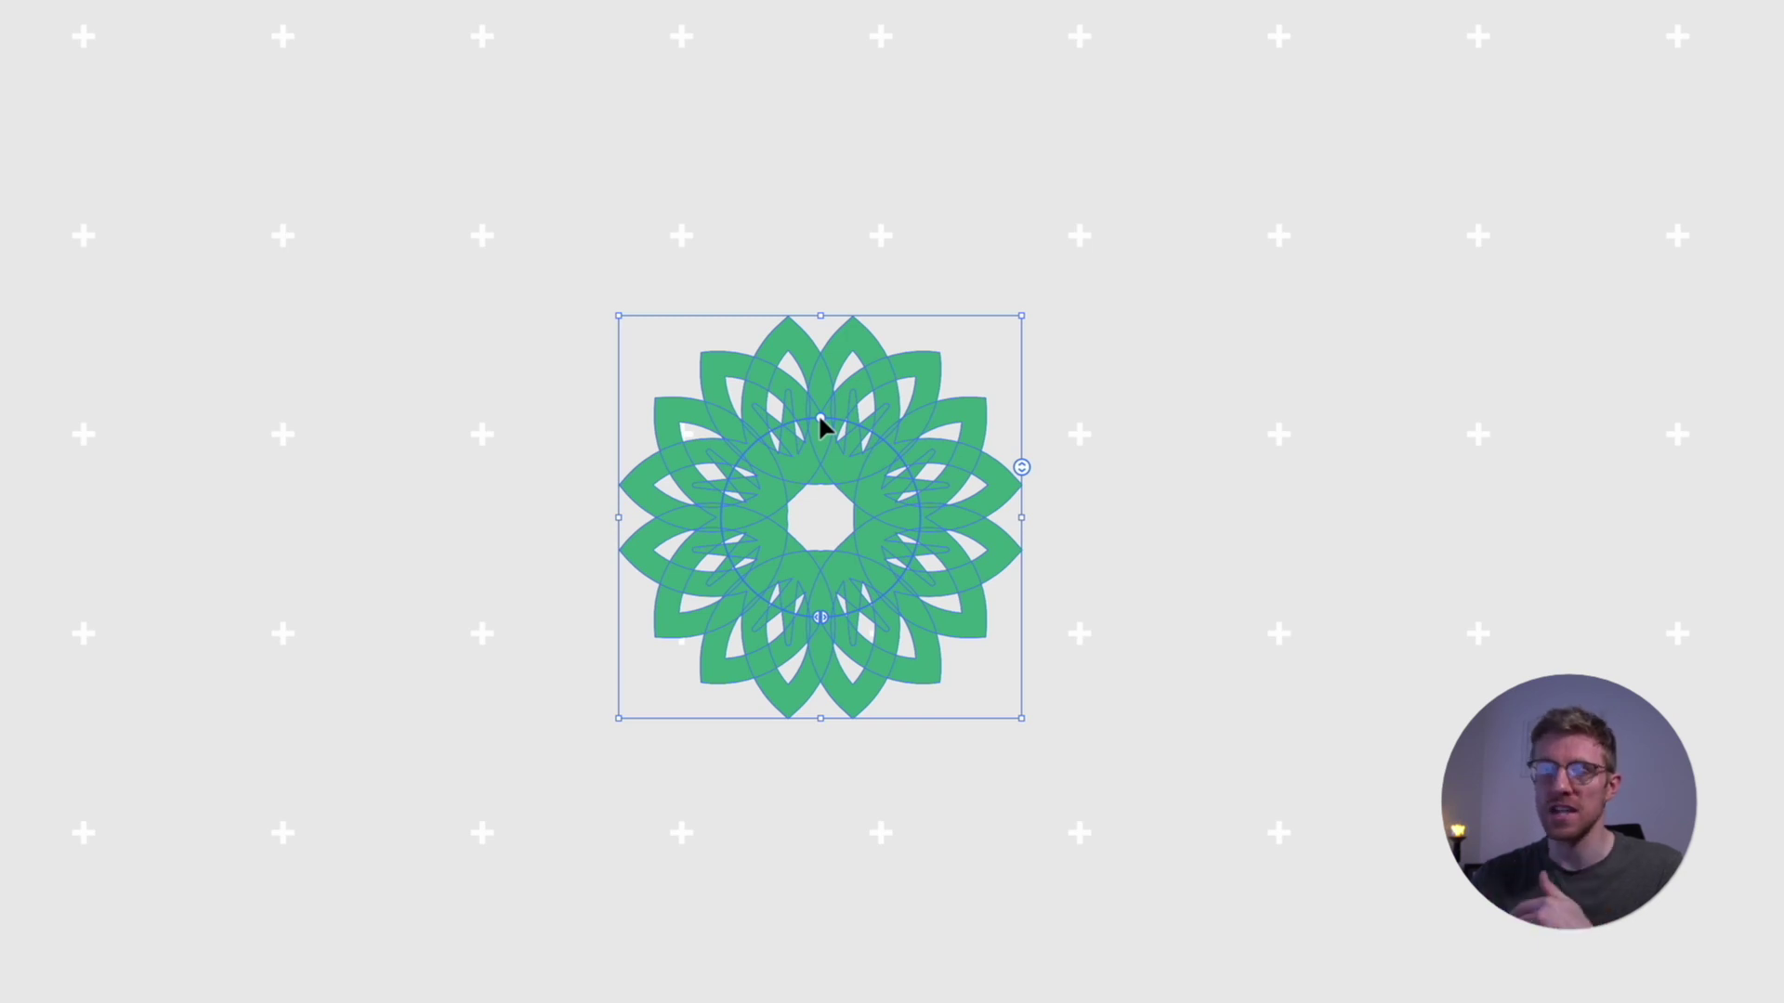
- Enlarge the radial repeat's radius to about 103 px so the eight leaves spread apart
{"action": "left_click_drag", "start_coordinate": [821, 423], "coordinate": [829, 253]}
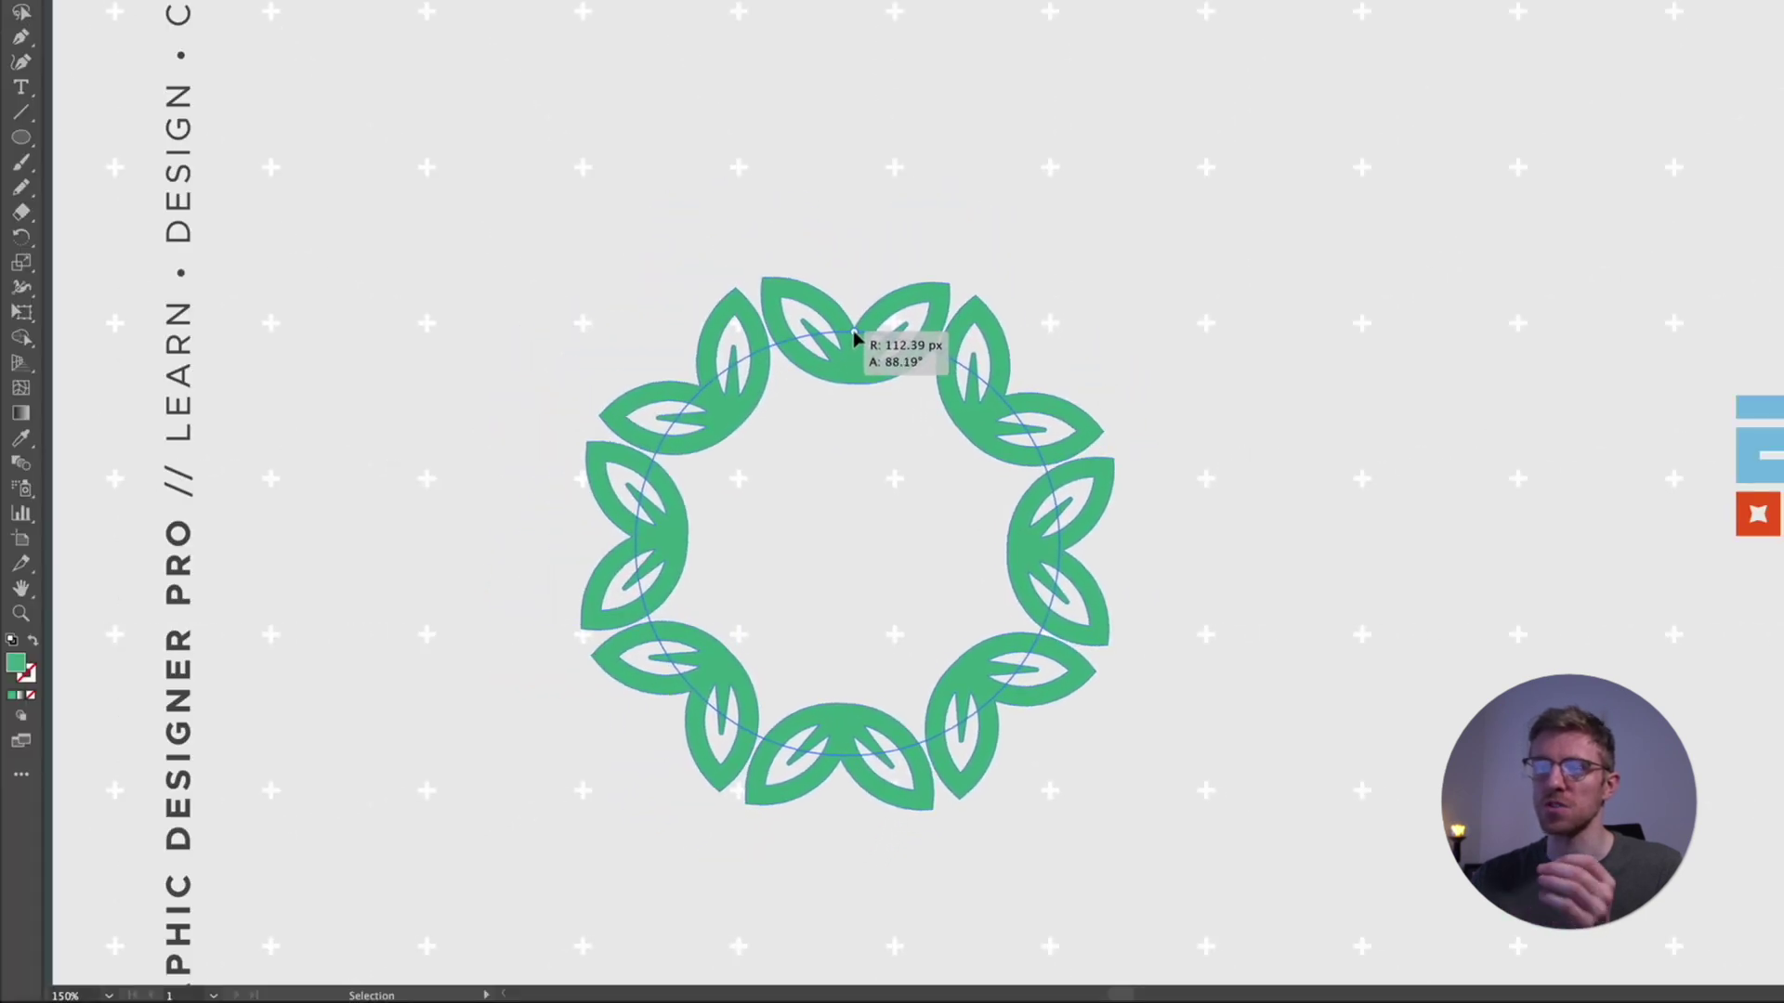
{"action": "left_click_drag", "start_coordinate": [855, 339], "coordinate": [985, 415]}
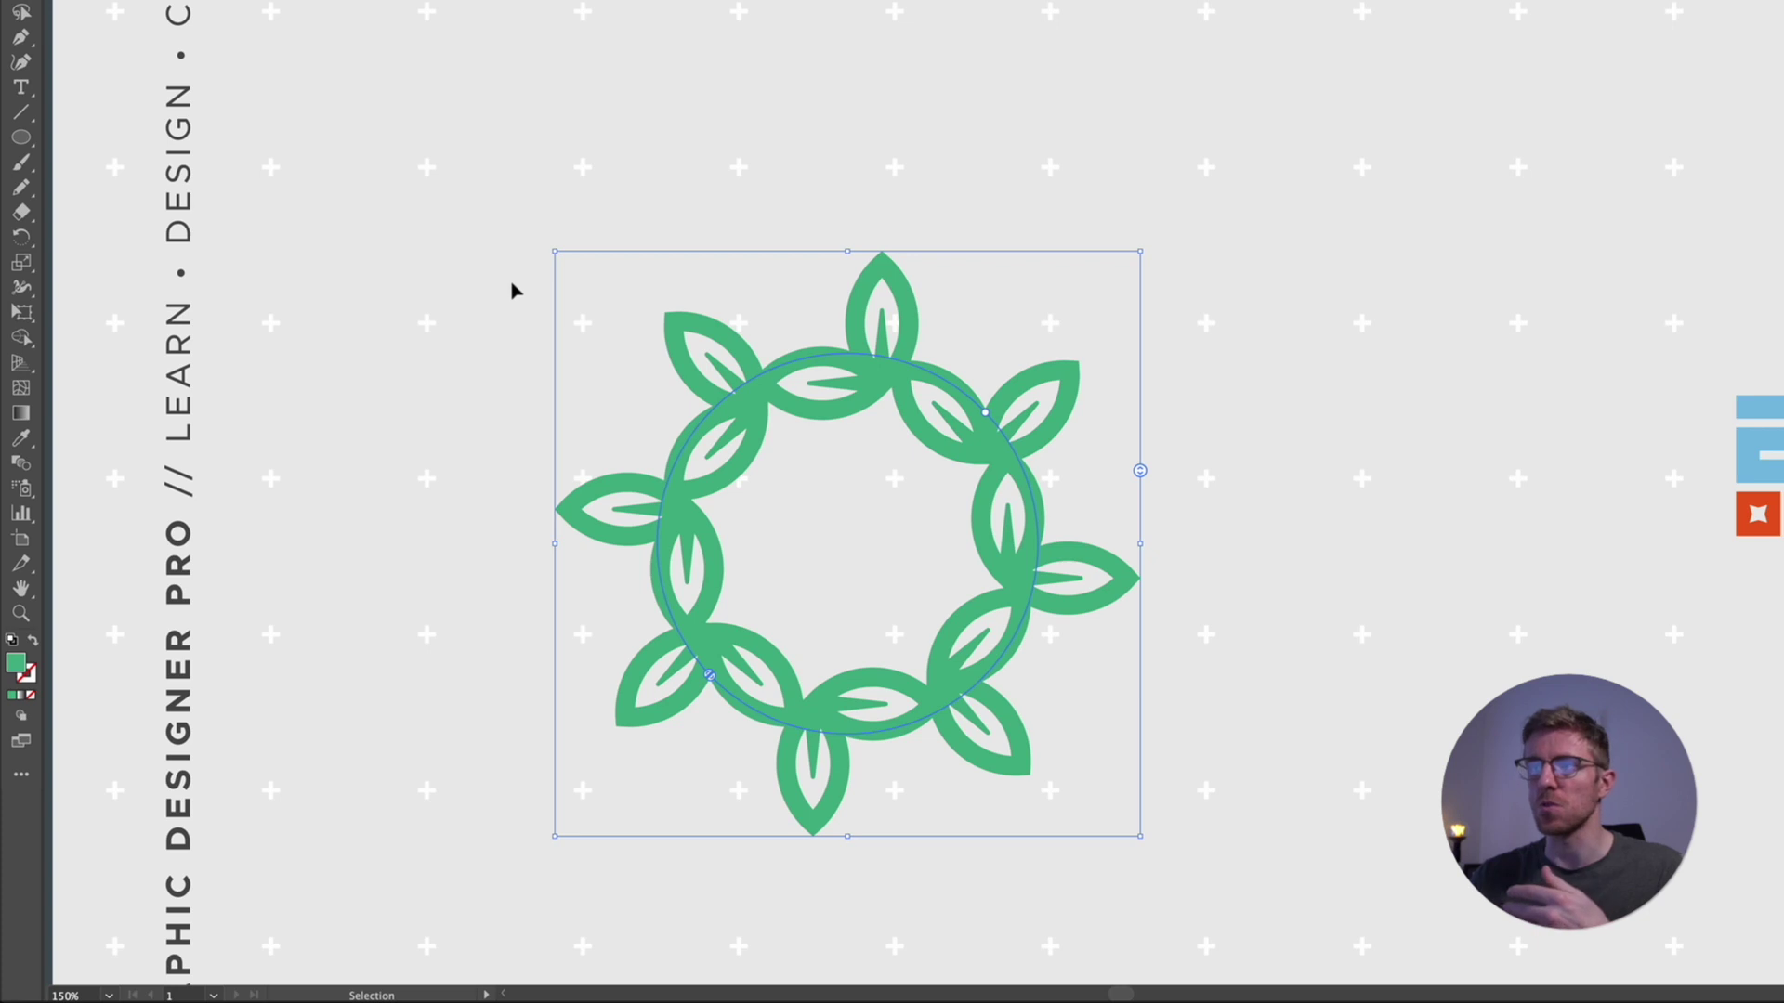
- Scale the leaf ring to about 266 px and move it up and to the left
{"action": "left_click", "coordinate": [552, 251]}
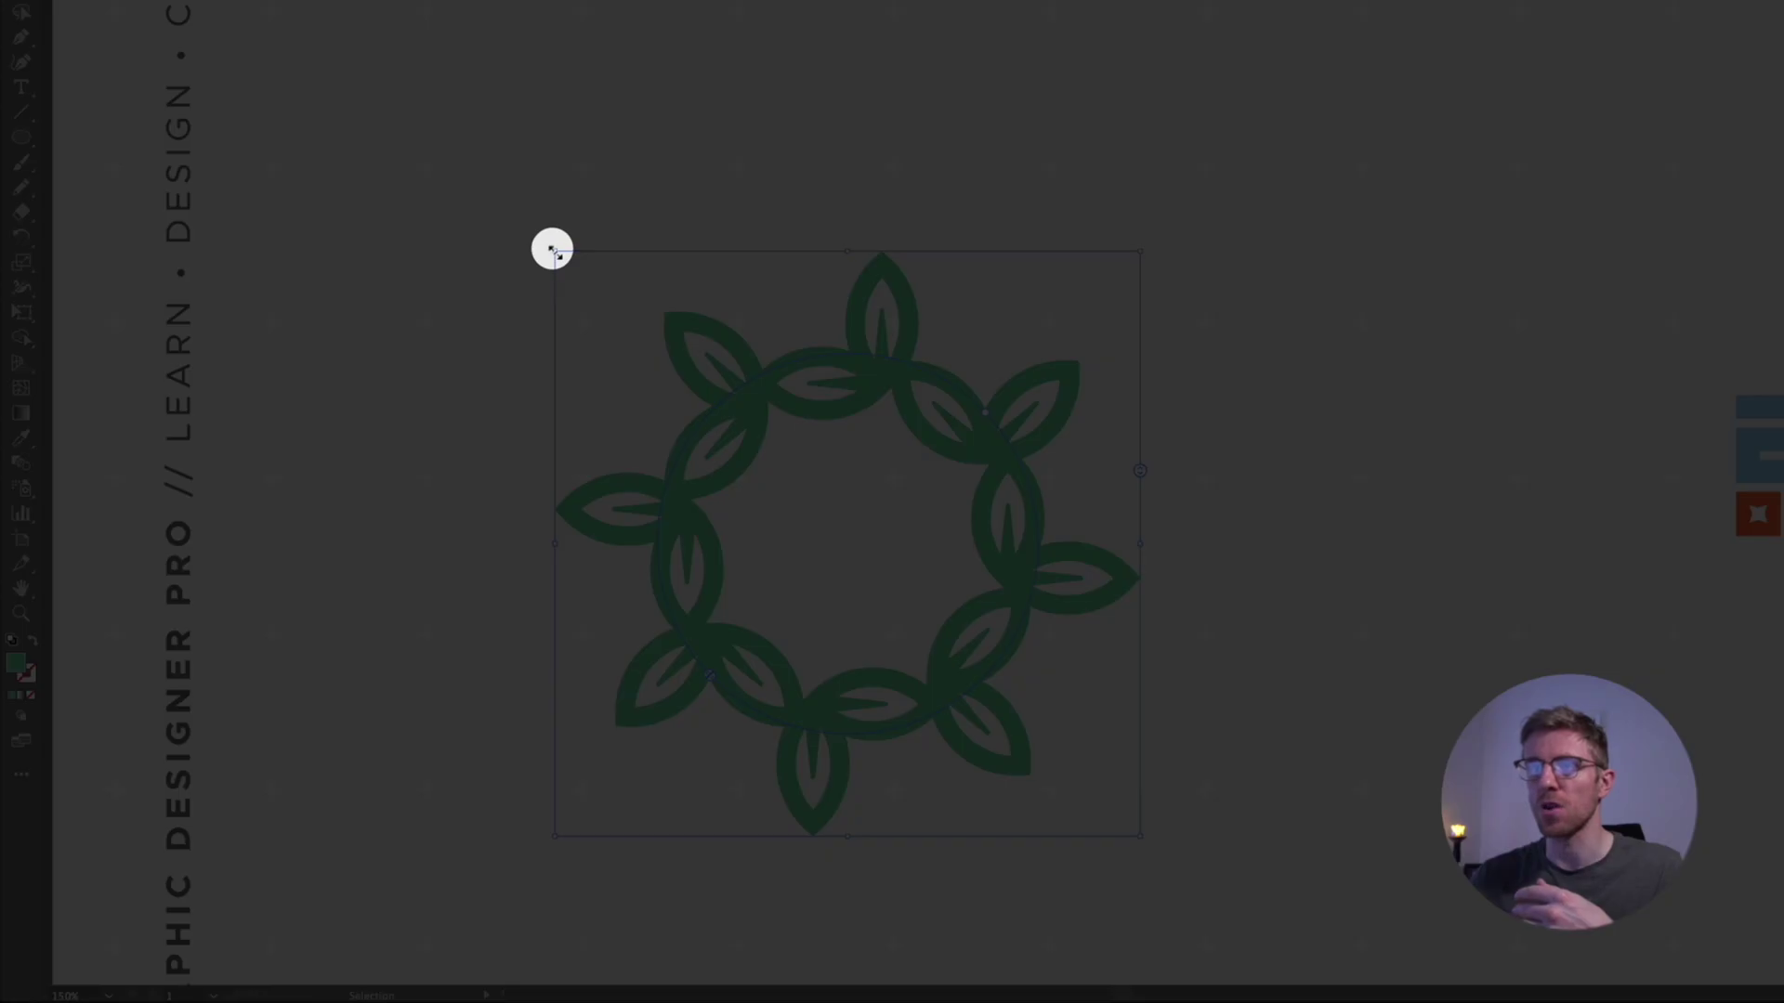
{"action": "left_click_drag", "start_coordinate": [552, 251], "coordinate": [363, 290]}
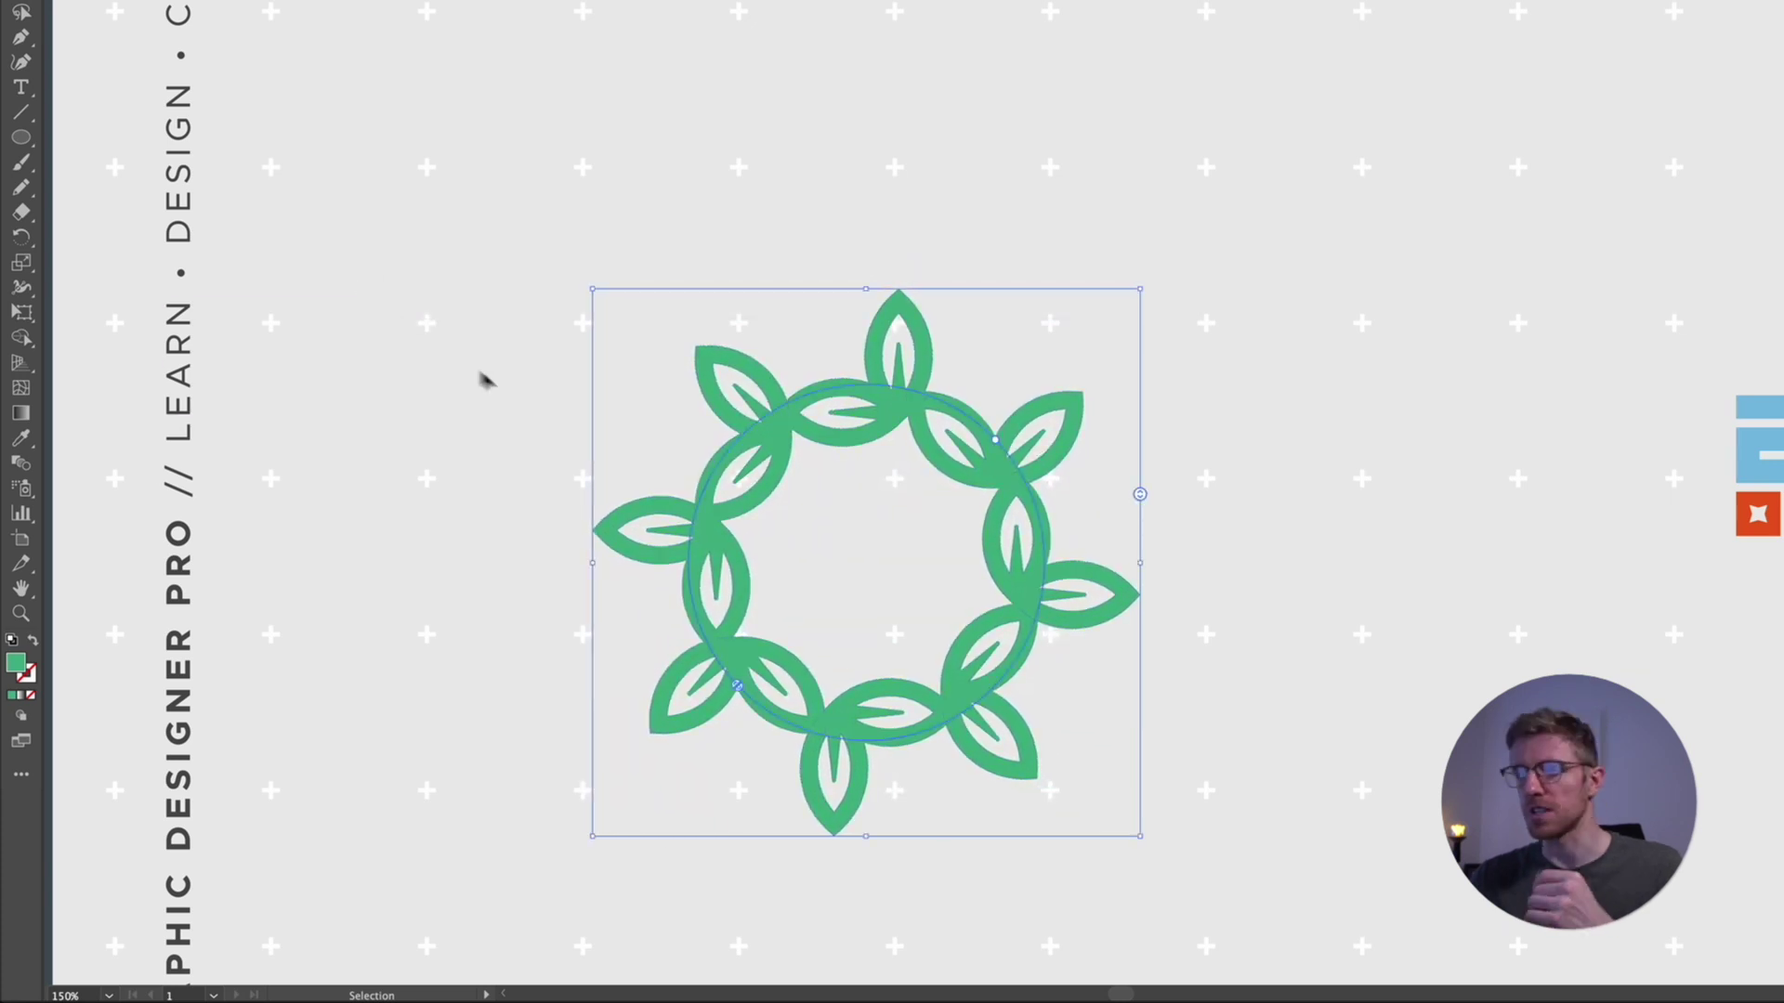
{"action": "left_click_drag", "start_coordinate": [767, 478], "coordinate": [683, 382]}
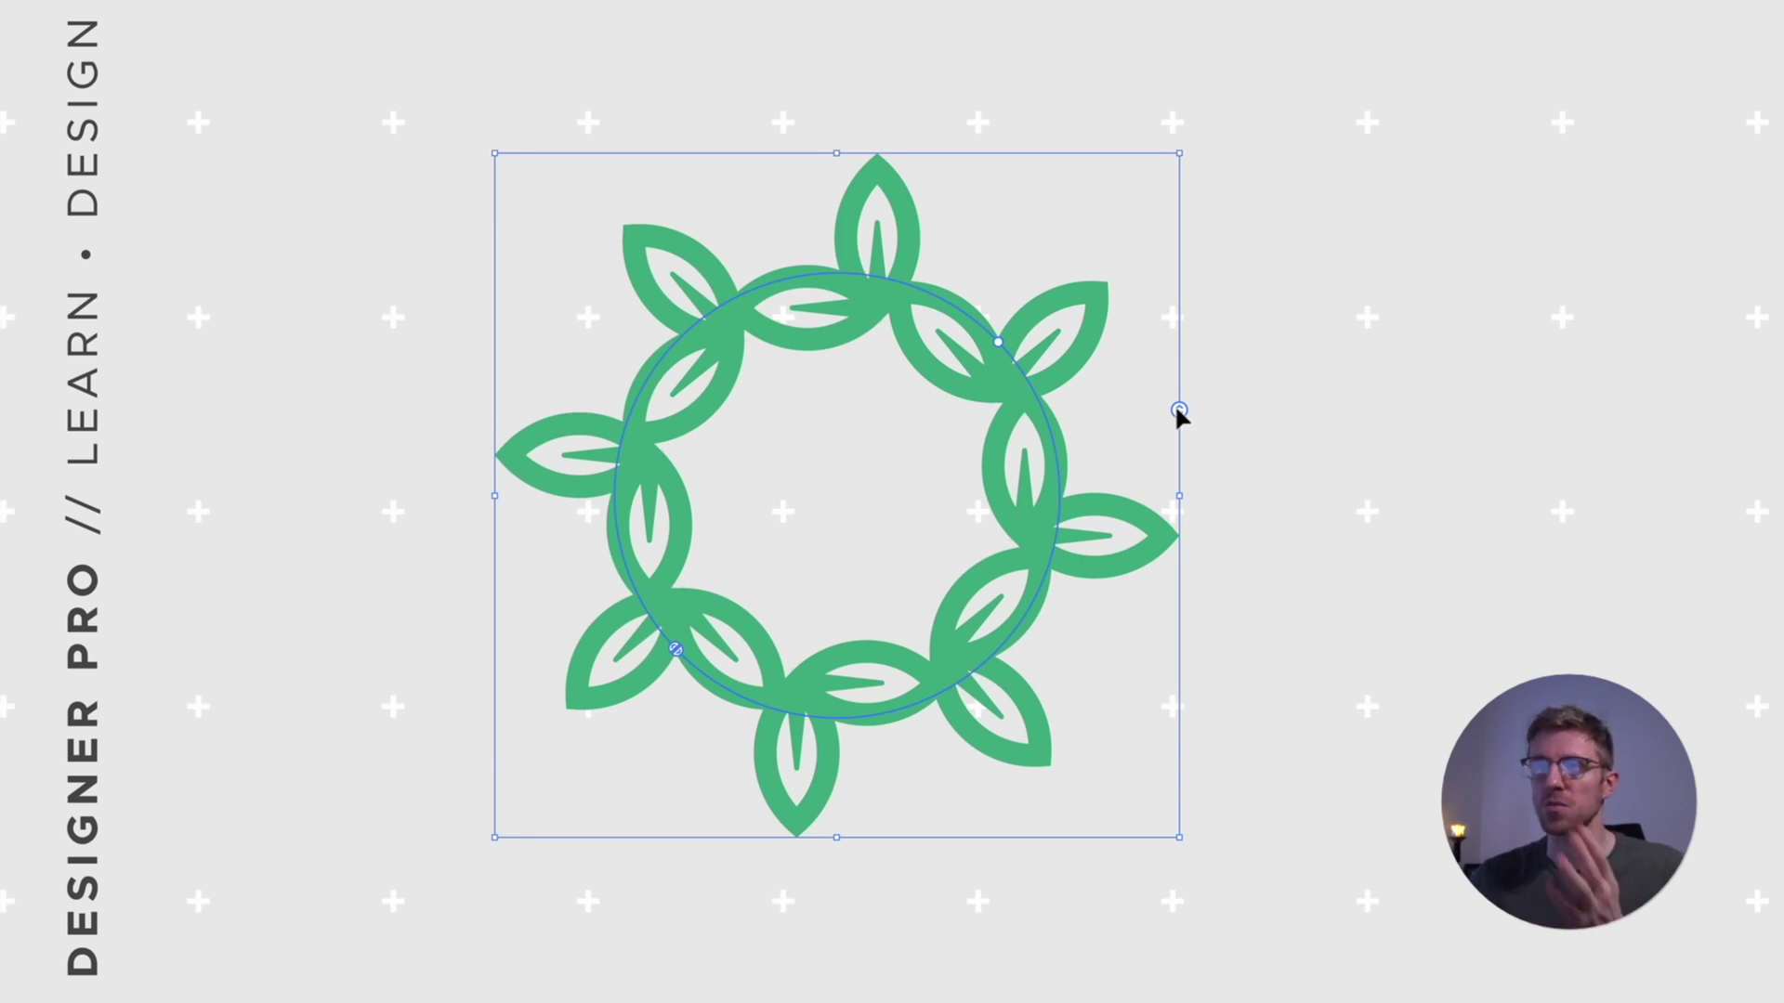
- Try 13 and then 6 leaves, and drag the split handles to trim the ring into a partial arc
{"action": "mouse_move", "coordinate": [1178, 410]}
{"action": "left_mouse_down"}
{"action": "mouse_move", "coordinate": [1174, 295]}
{"action": "mouse_move", "coordinate": [1166, 500]}
{"action": "mouse_move", "coordinate": [1158, 437]}
{"action": "left_mouse_up"}
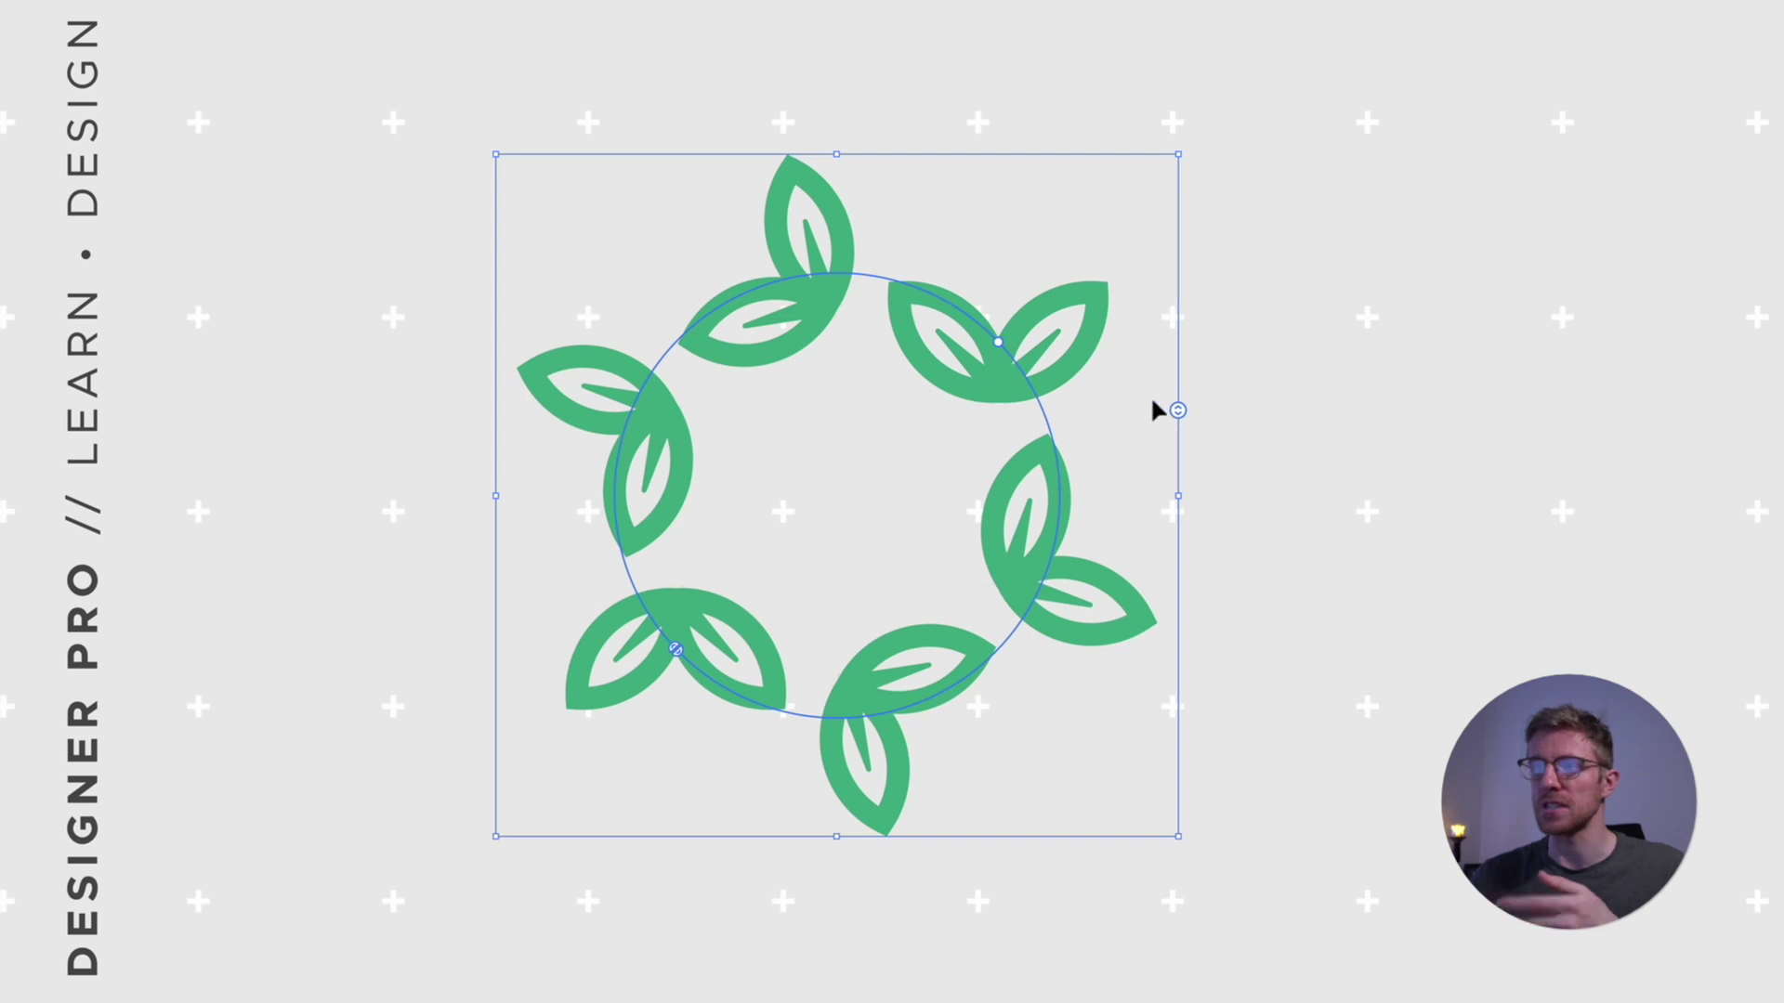
{"action": "left_click_drag", "start_coordinate": [1178, 410], "coordinate": [1179, 332]}
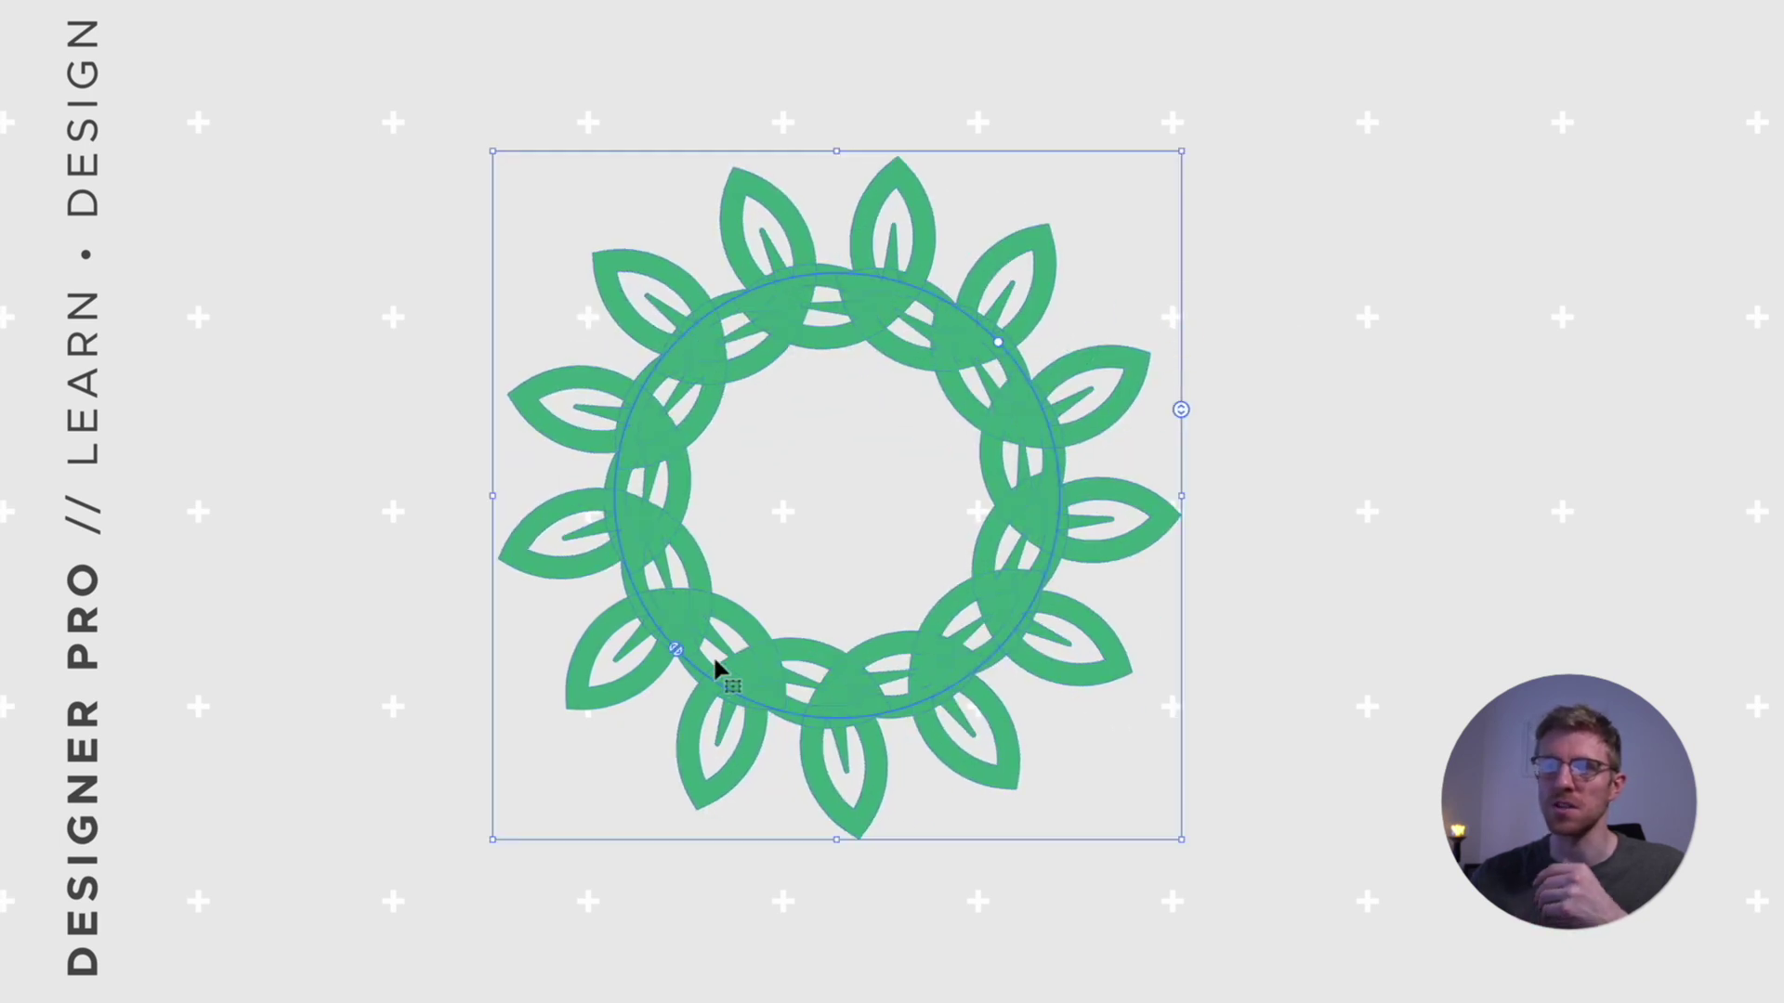
{"action": "left_click_drag", "start_coordinate": [679, 650], "coordinate": [1068, 456]}
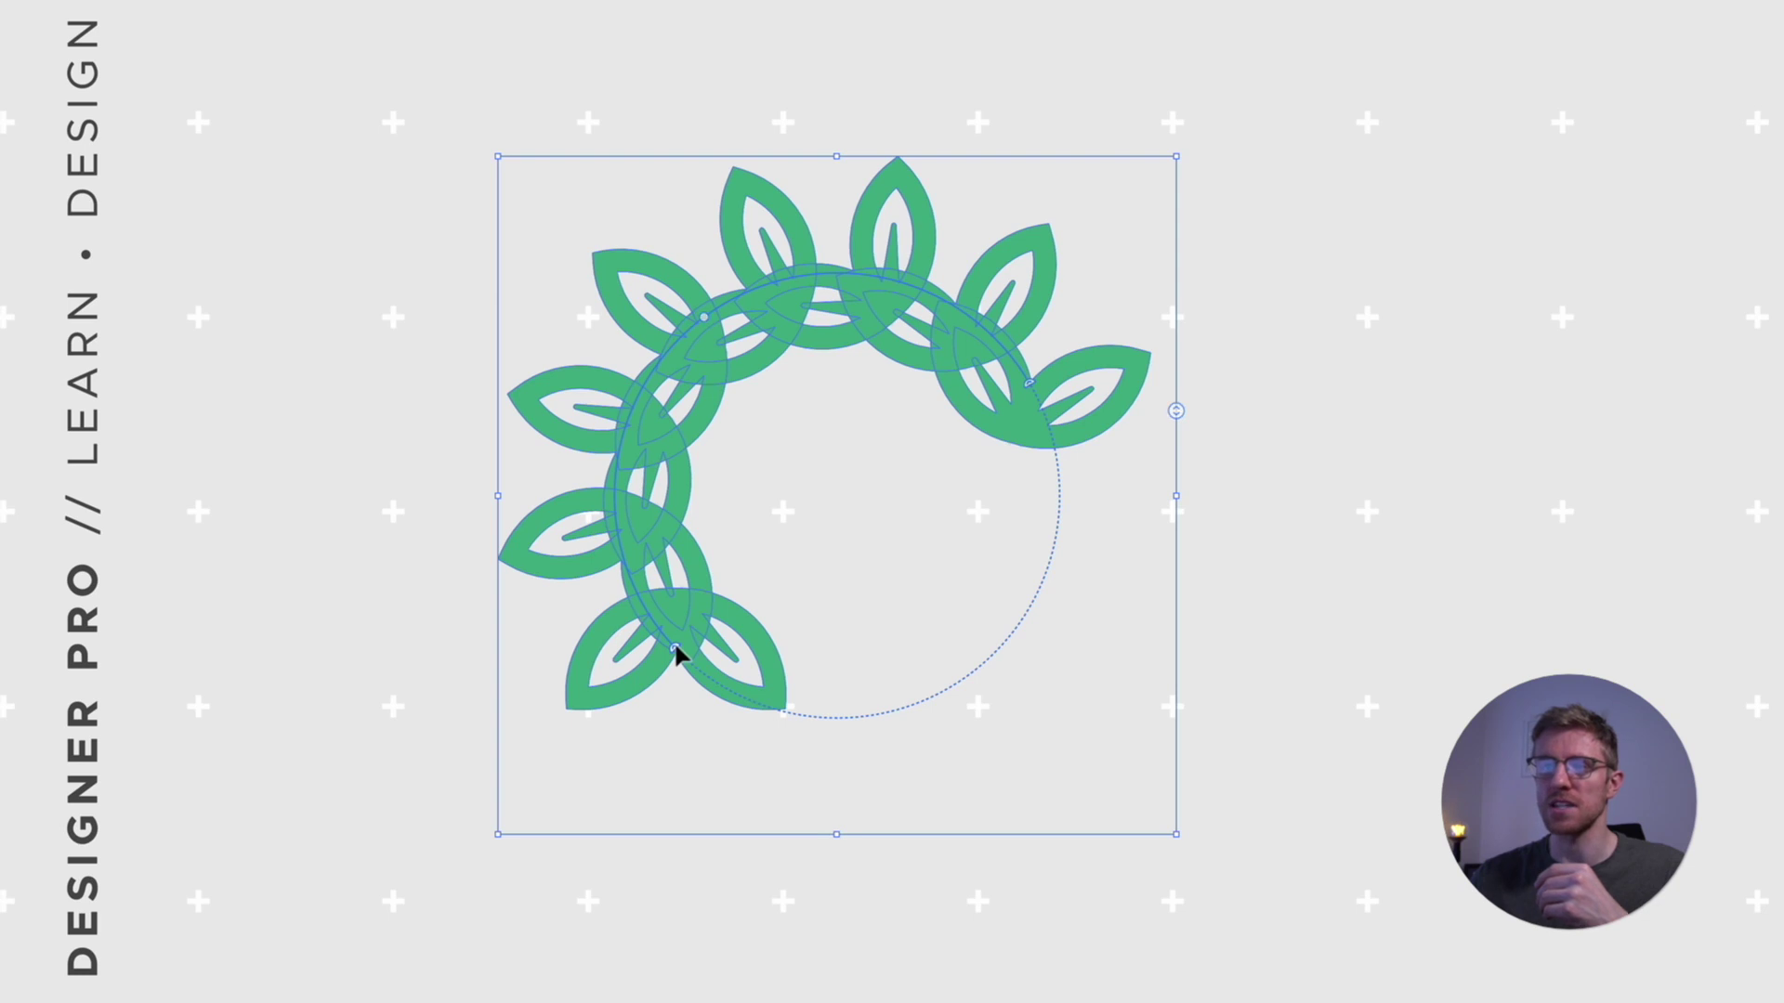
{"action": "left_click_drag", "start_coordinate": [675, 650], "coordinate": [708, 760]}
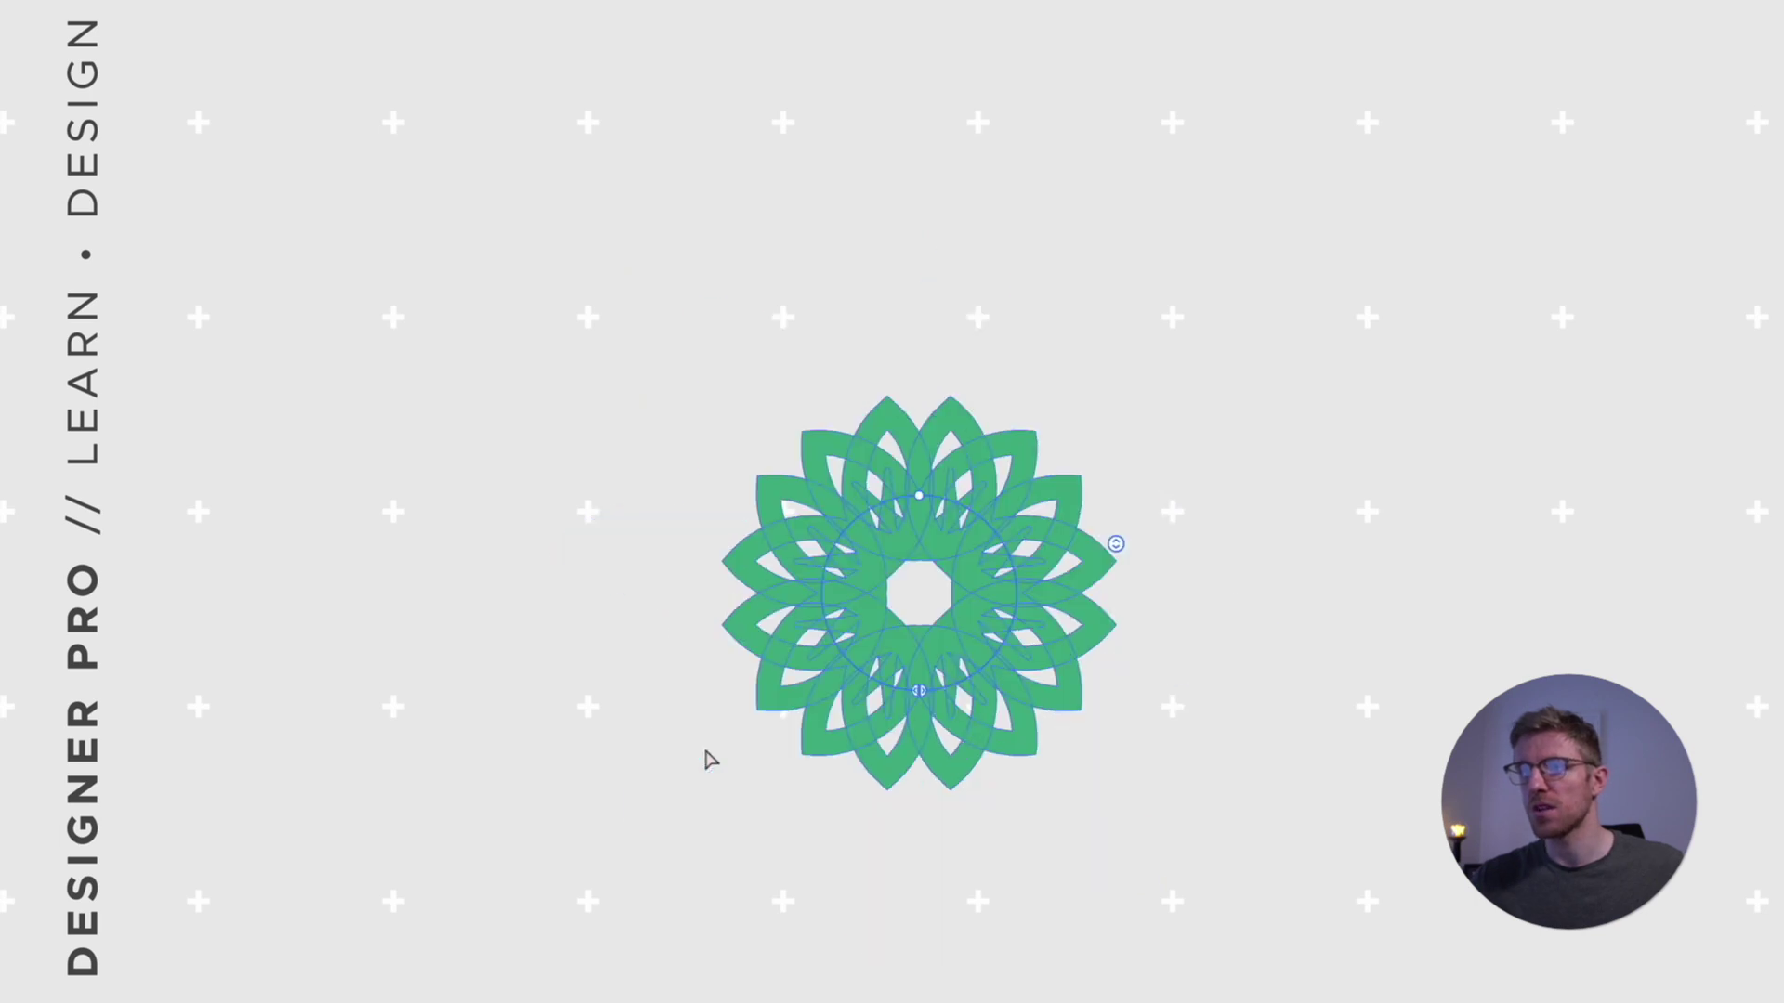
- Widen the leaf ring to about 184 px radius and raise it to 20 leaves
{"action": "left_click", "coordinate": [844, 582]}
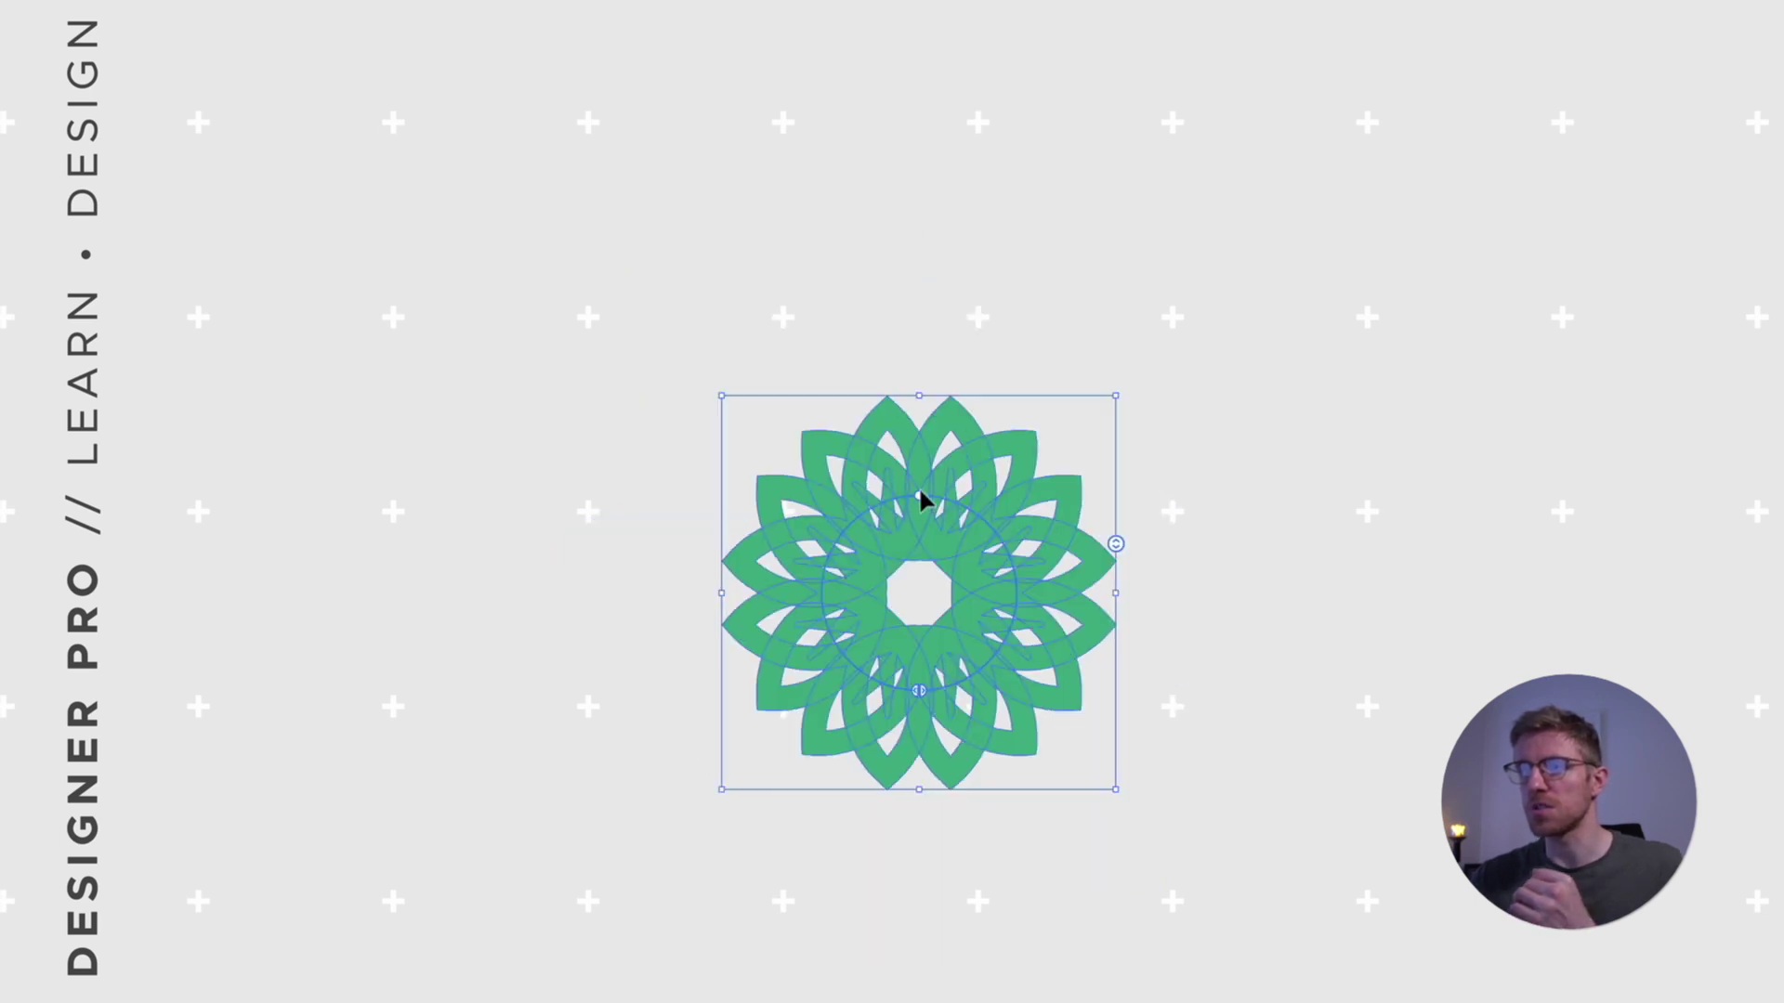
{"action": "left_click_drag", "start_coordinate": [920, 502], "coordinate": [852, 257]}
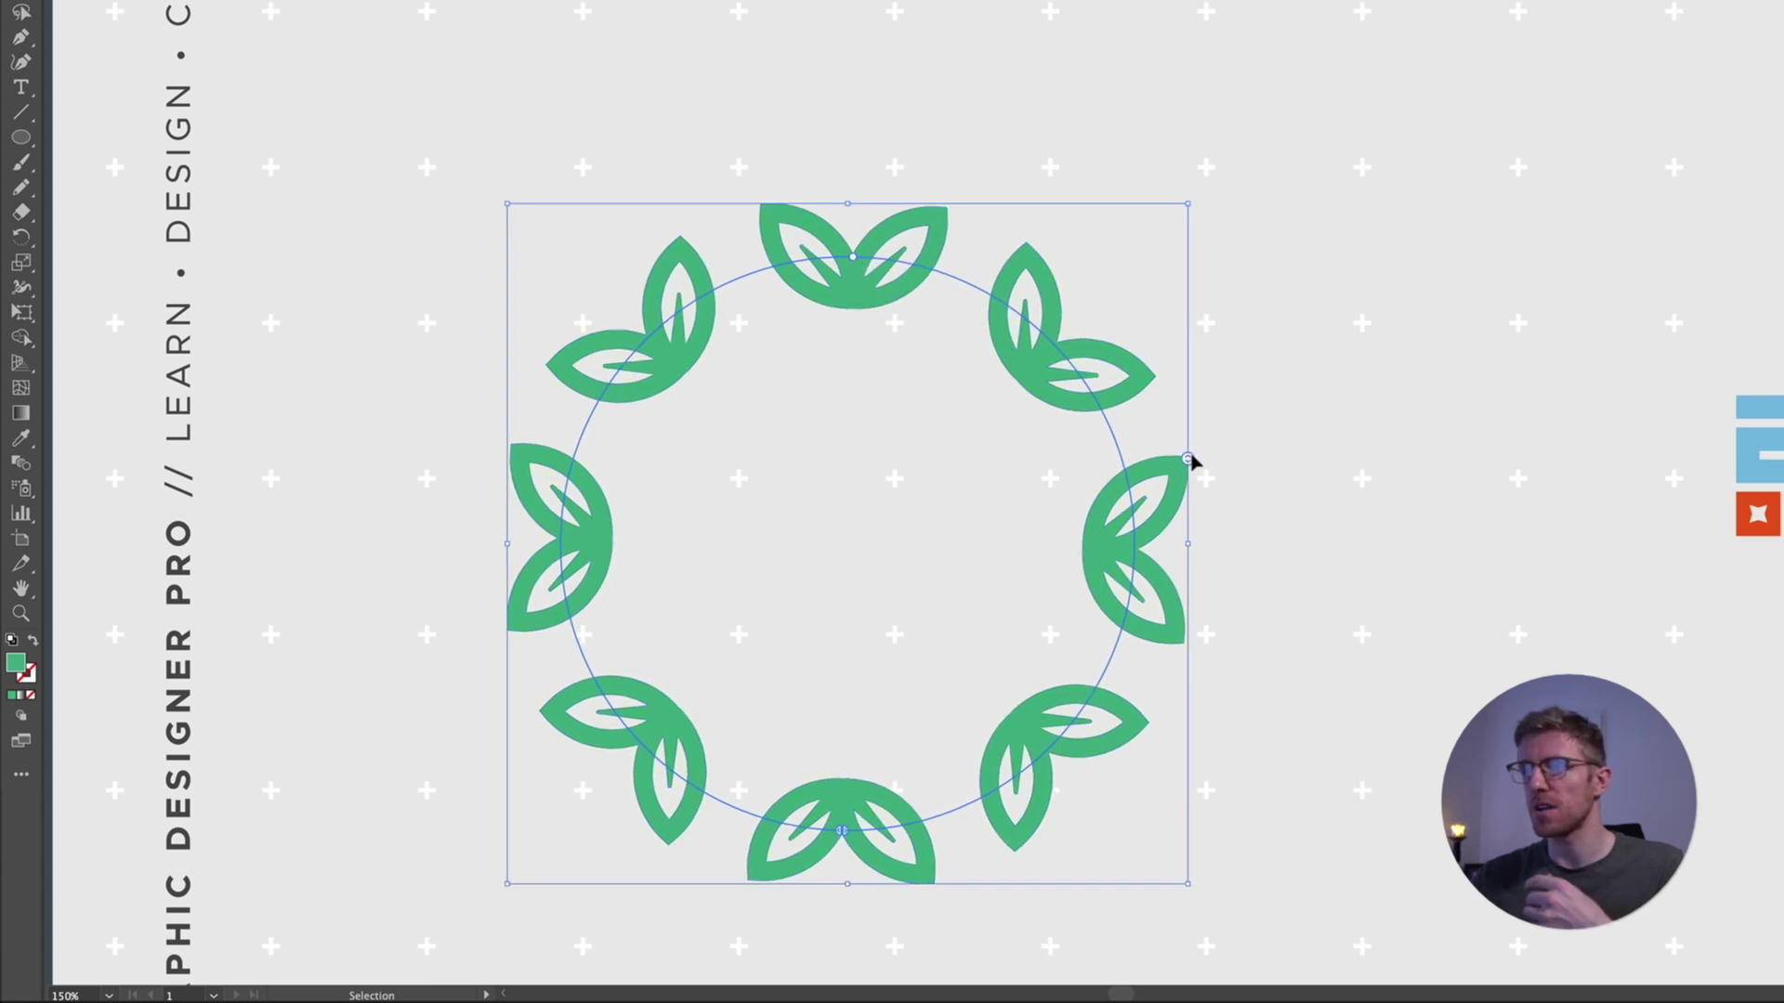
{"action": "left_click_drag", "start_coordinate": [1190, 462], "coordinate": [1183, 432]}
{"action": "left_click_drag", "start_coordinate": [853, 265], "coordinate": [1132, 526]}
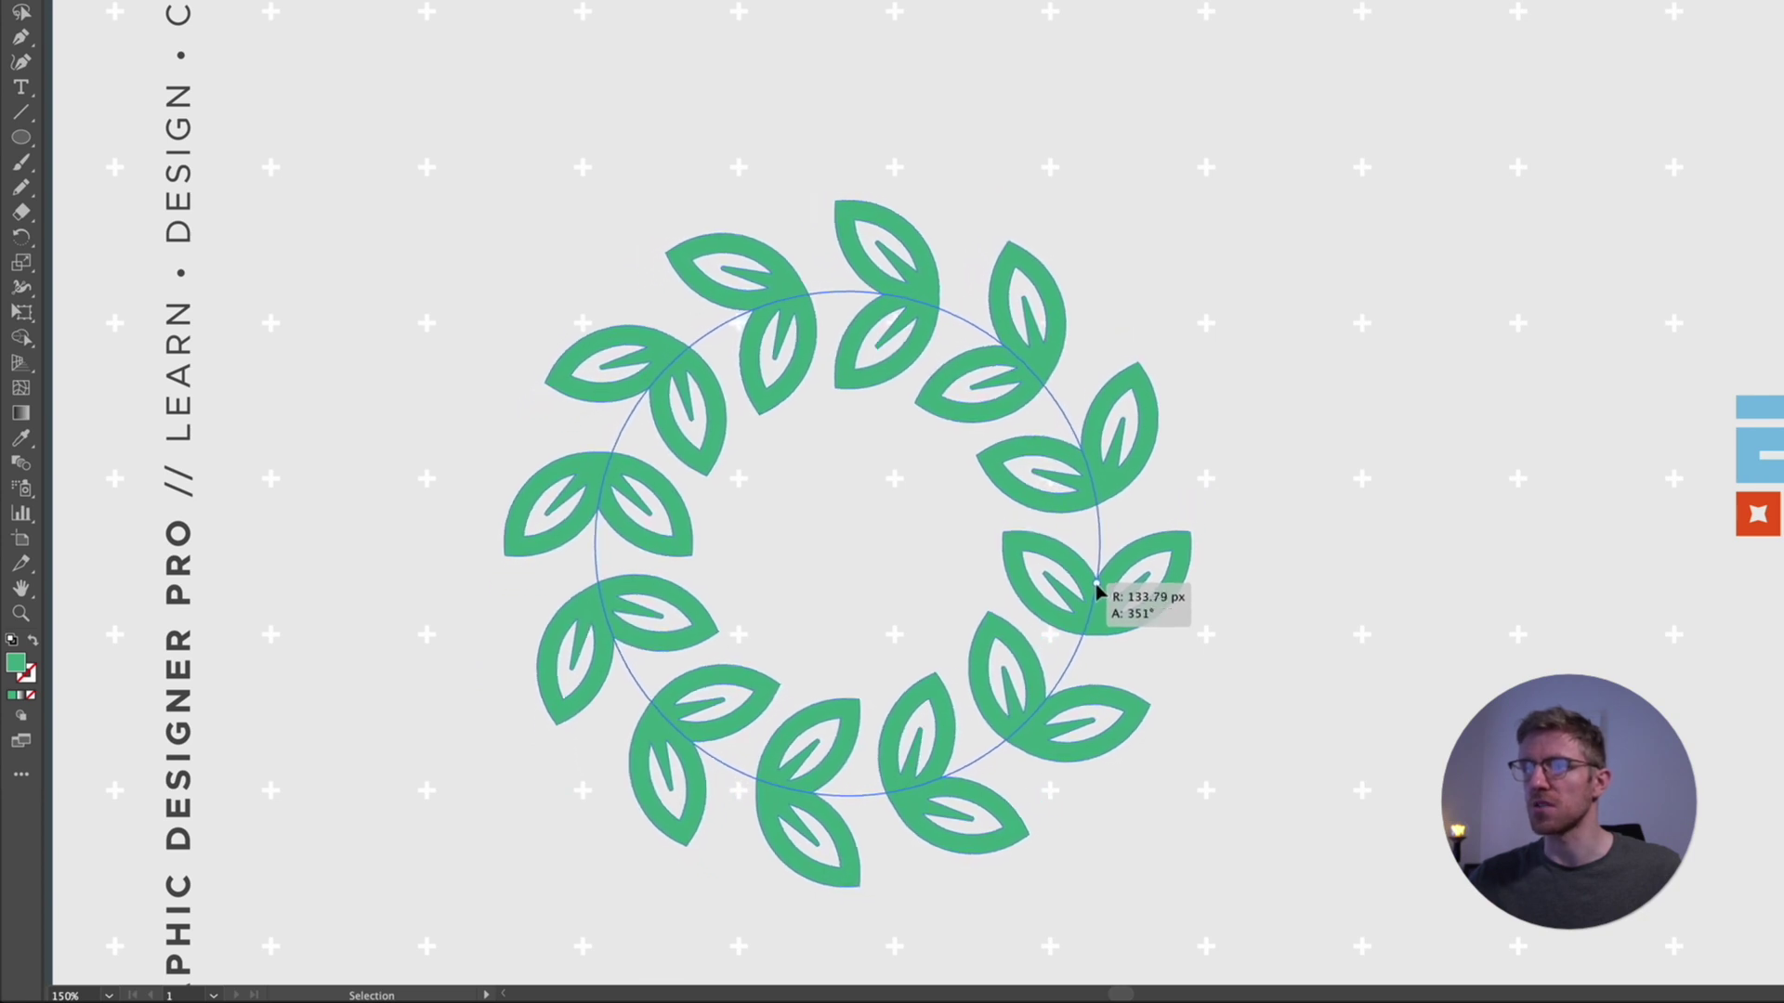
{"action": "left_click_drag", "start_coordinate": [1095, 592], "coordinate": [1188, 622]}
{"action": "left_click_drag", "start_coordinate": [1191, 624], "coordinate": [1228, 618]}
{"action": "left_click_drag", "start_coordinate": [1323, 426], "coordinate": [1322, 356]}
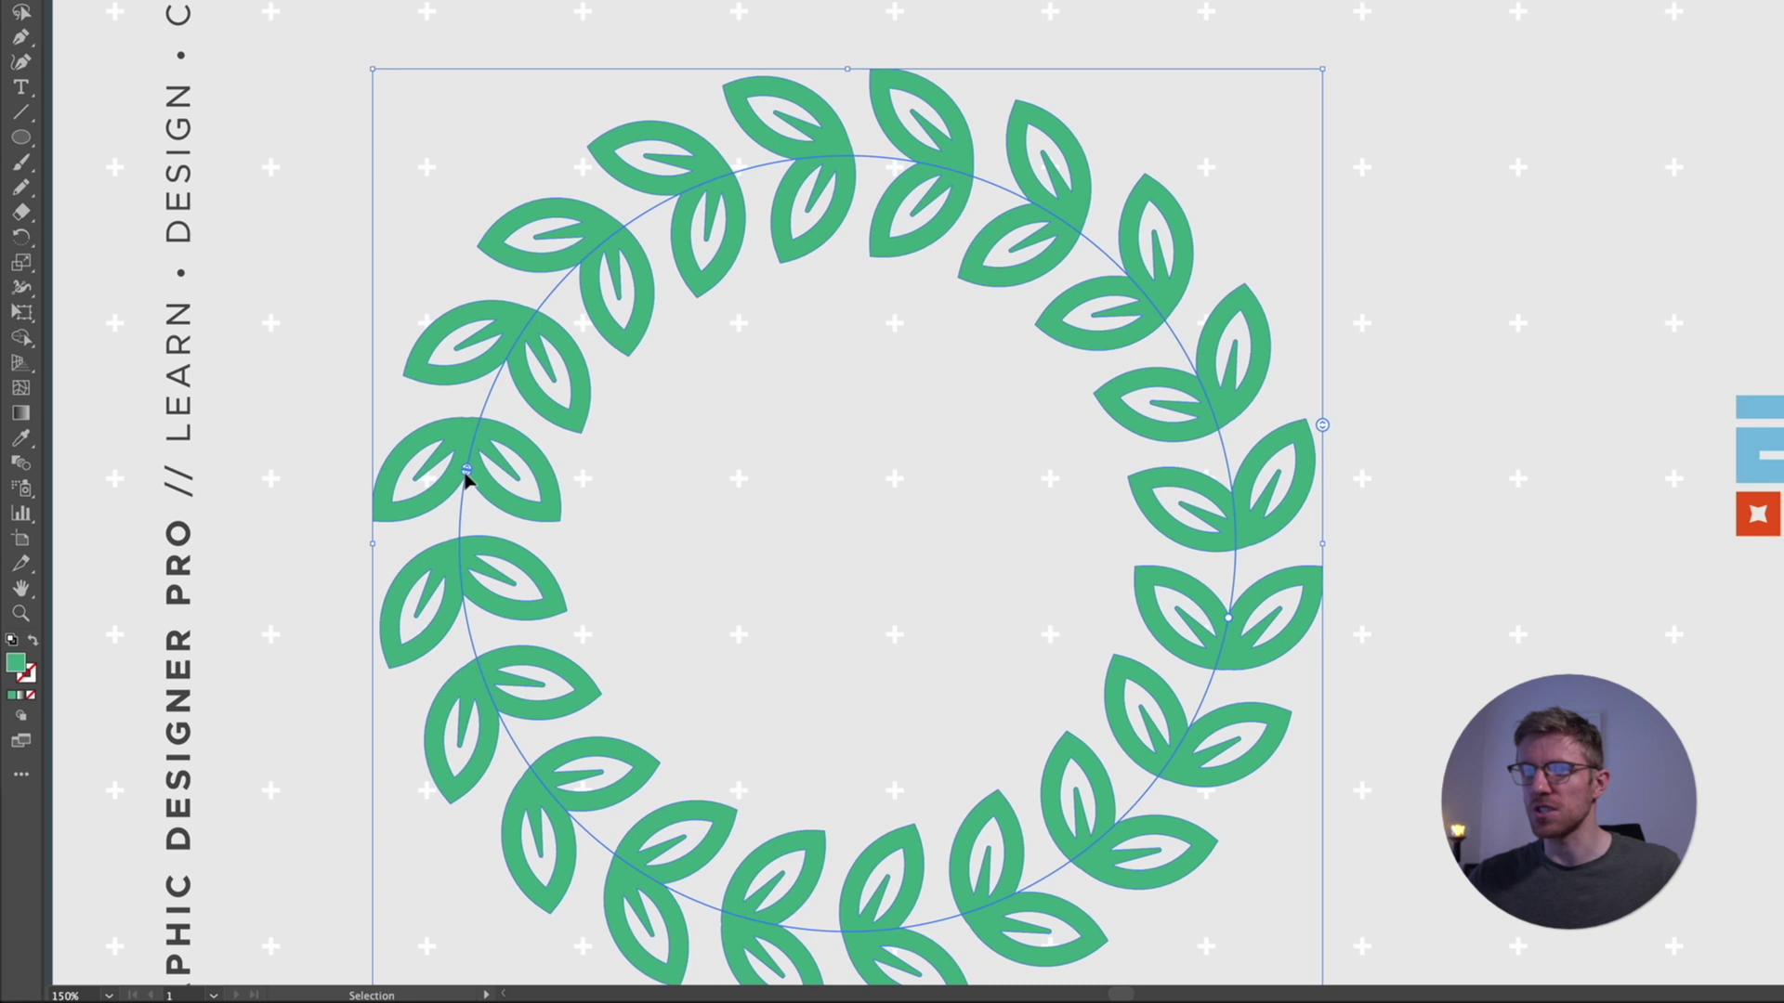
- Trim the left leaves to keep a right-side arc, move it up-right, and select one leaf pair
{"action": "left_click_drag", "start_coordinate": [466, 477], "coordinate": [945, 943]}
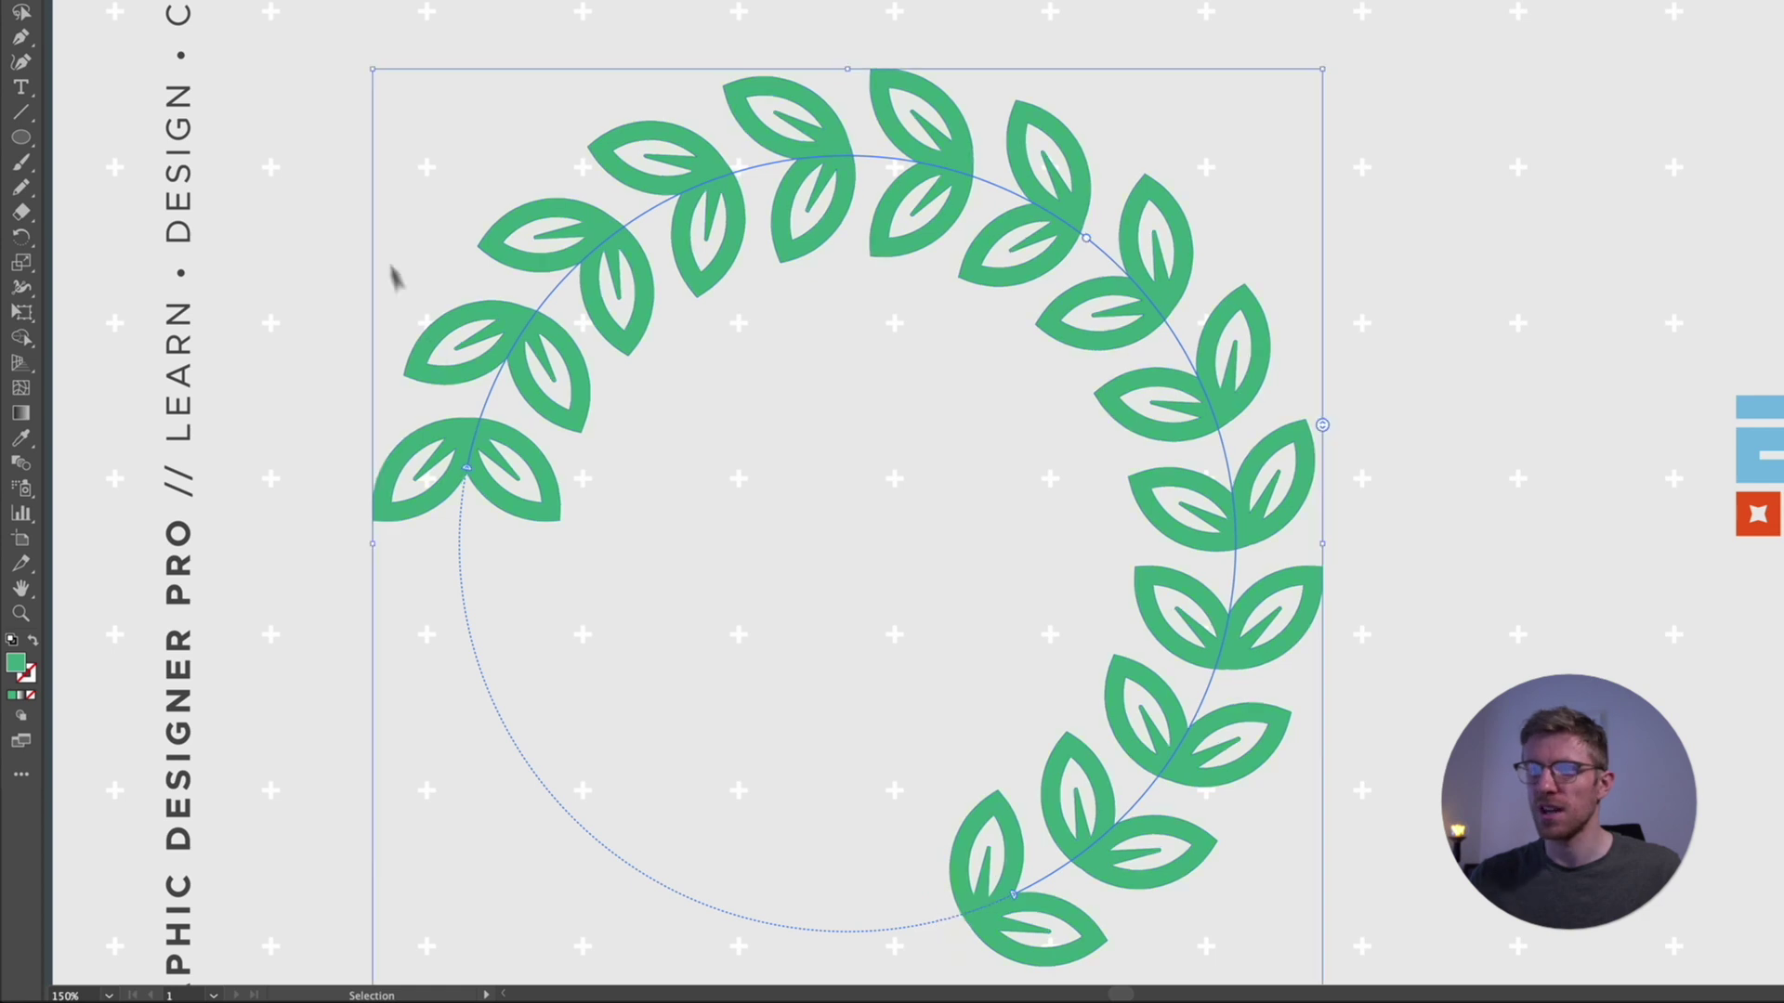
{"action": "left_click_drag", "start_coordinate": [466, 477], "coordinate": [1070, 202]}
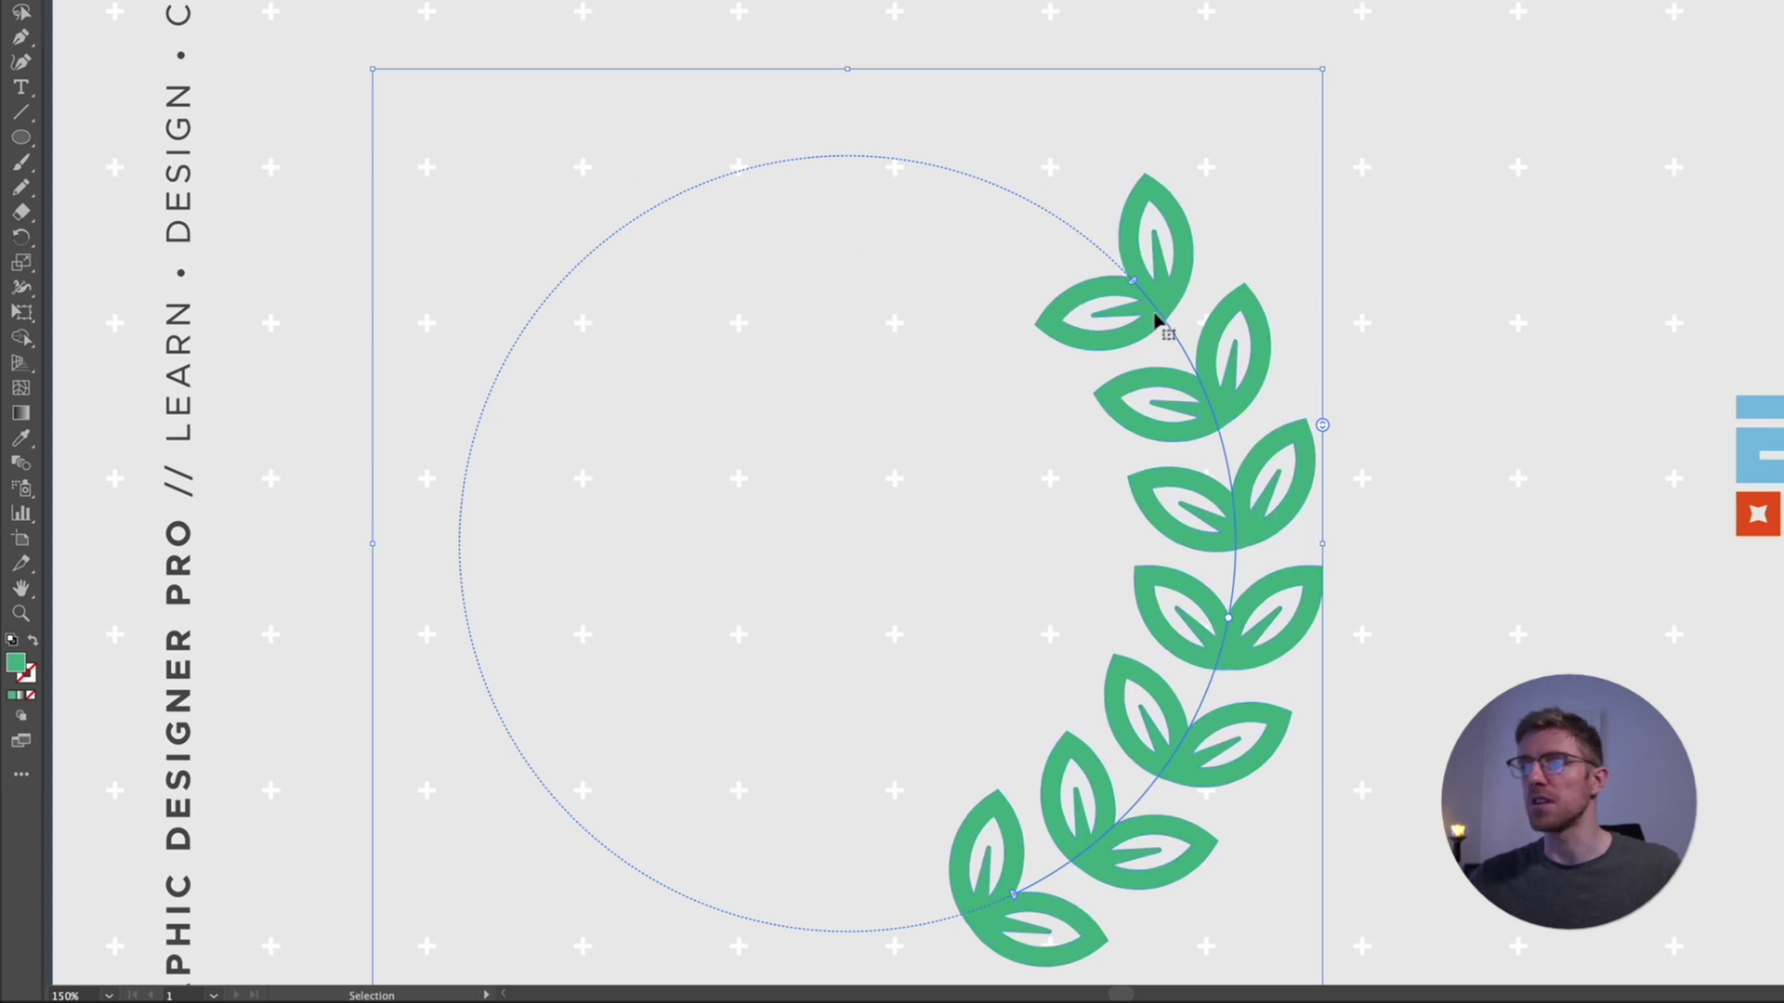
{"action": "left_click_drag", "start_coordinate": [1150, 319], "coordinate": [1202, 255]}
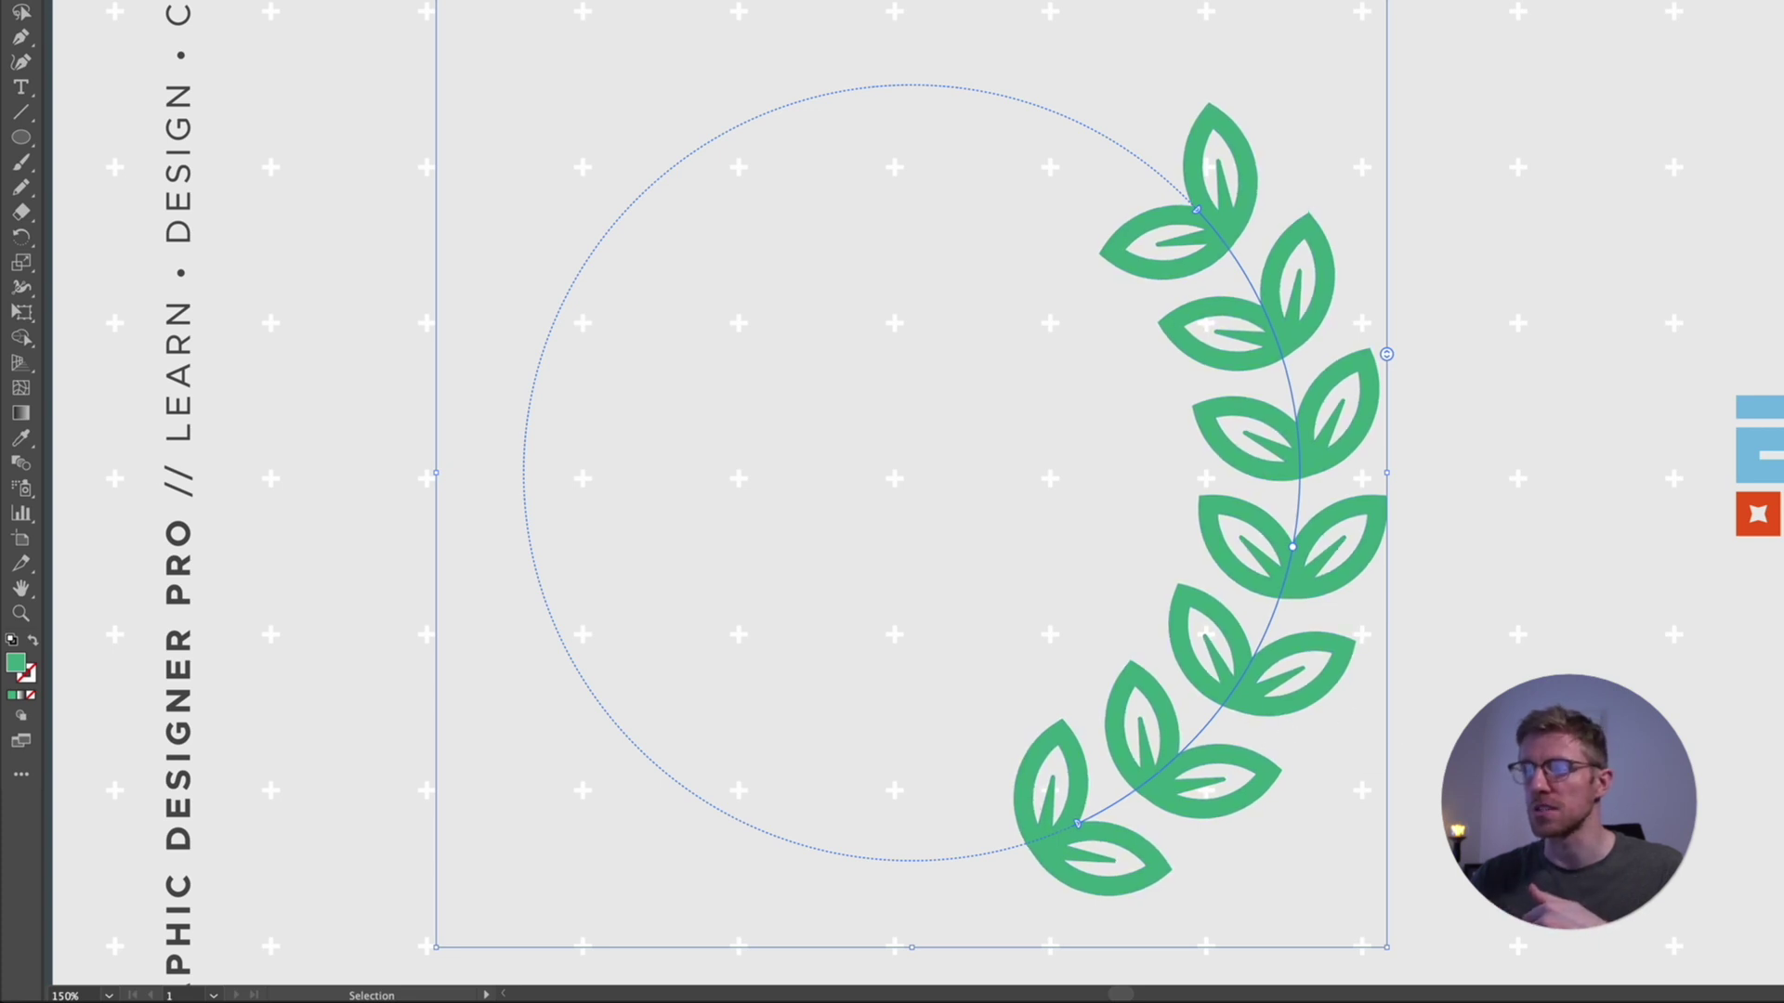
{"action": "left_click", "coordinate": [1246, 729]}
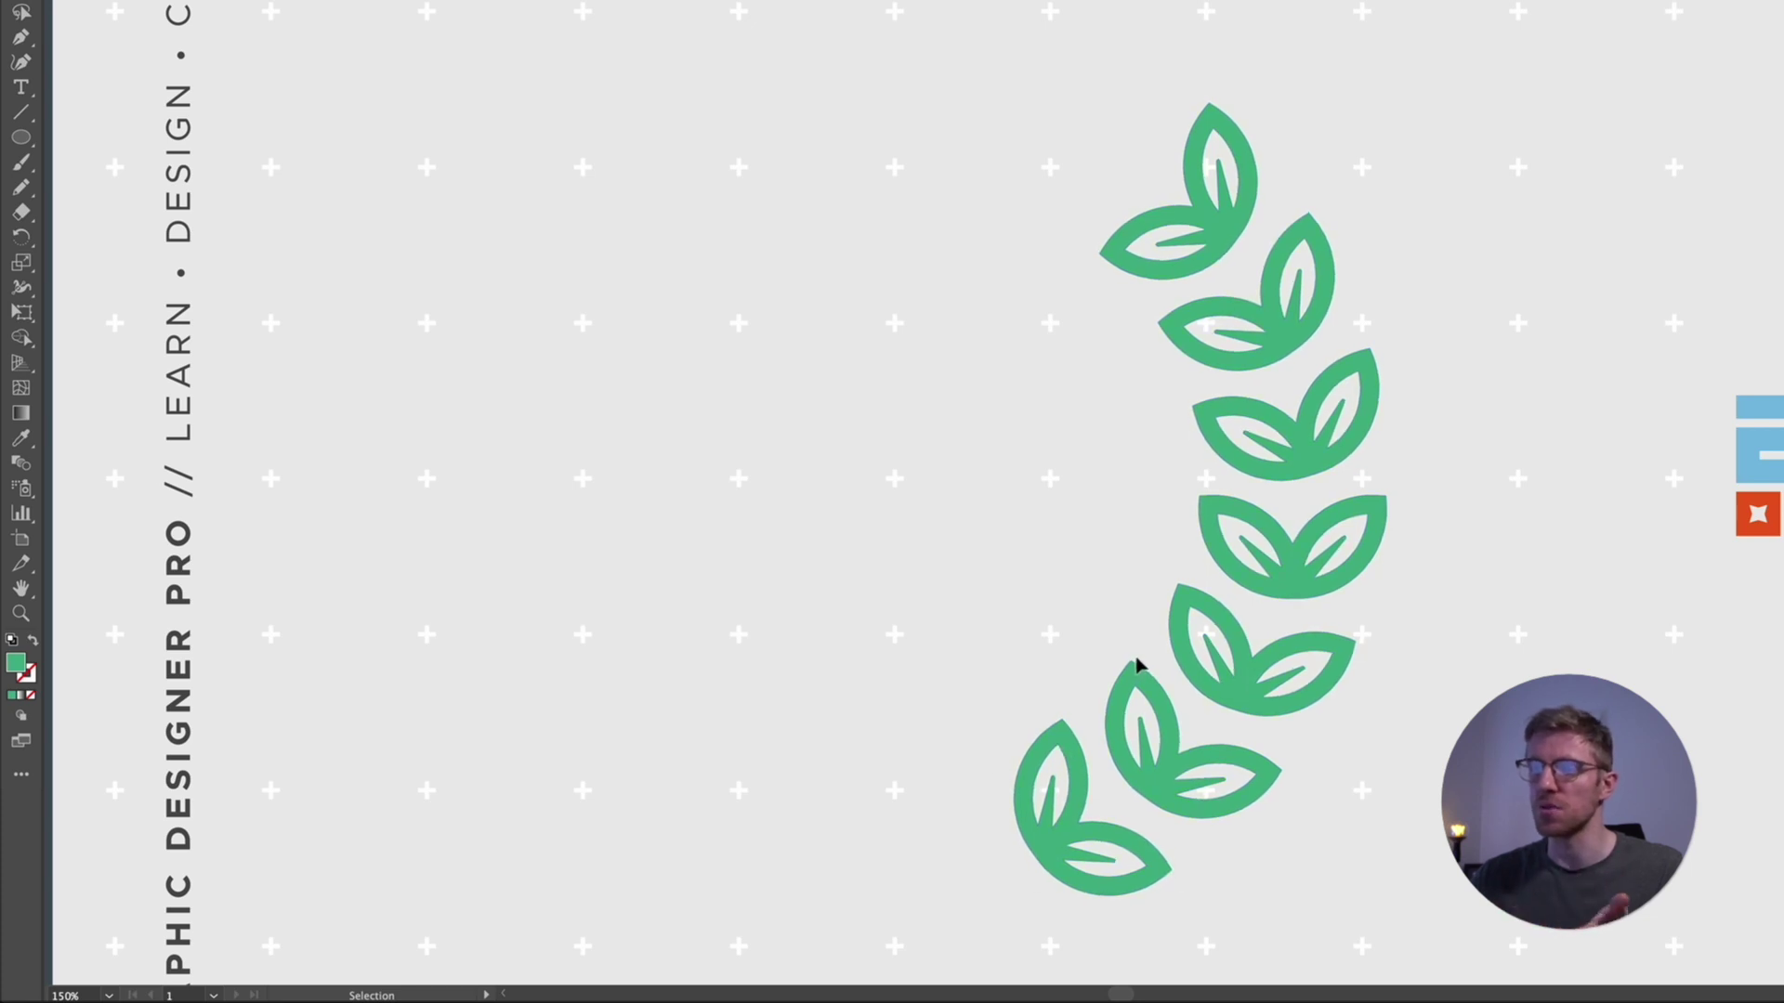
{"action": "left_click", "coordinate": [1204, 685]}
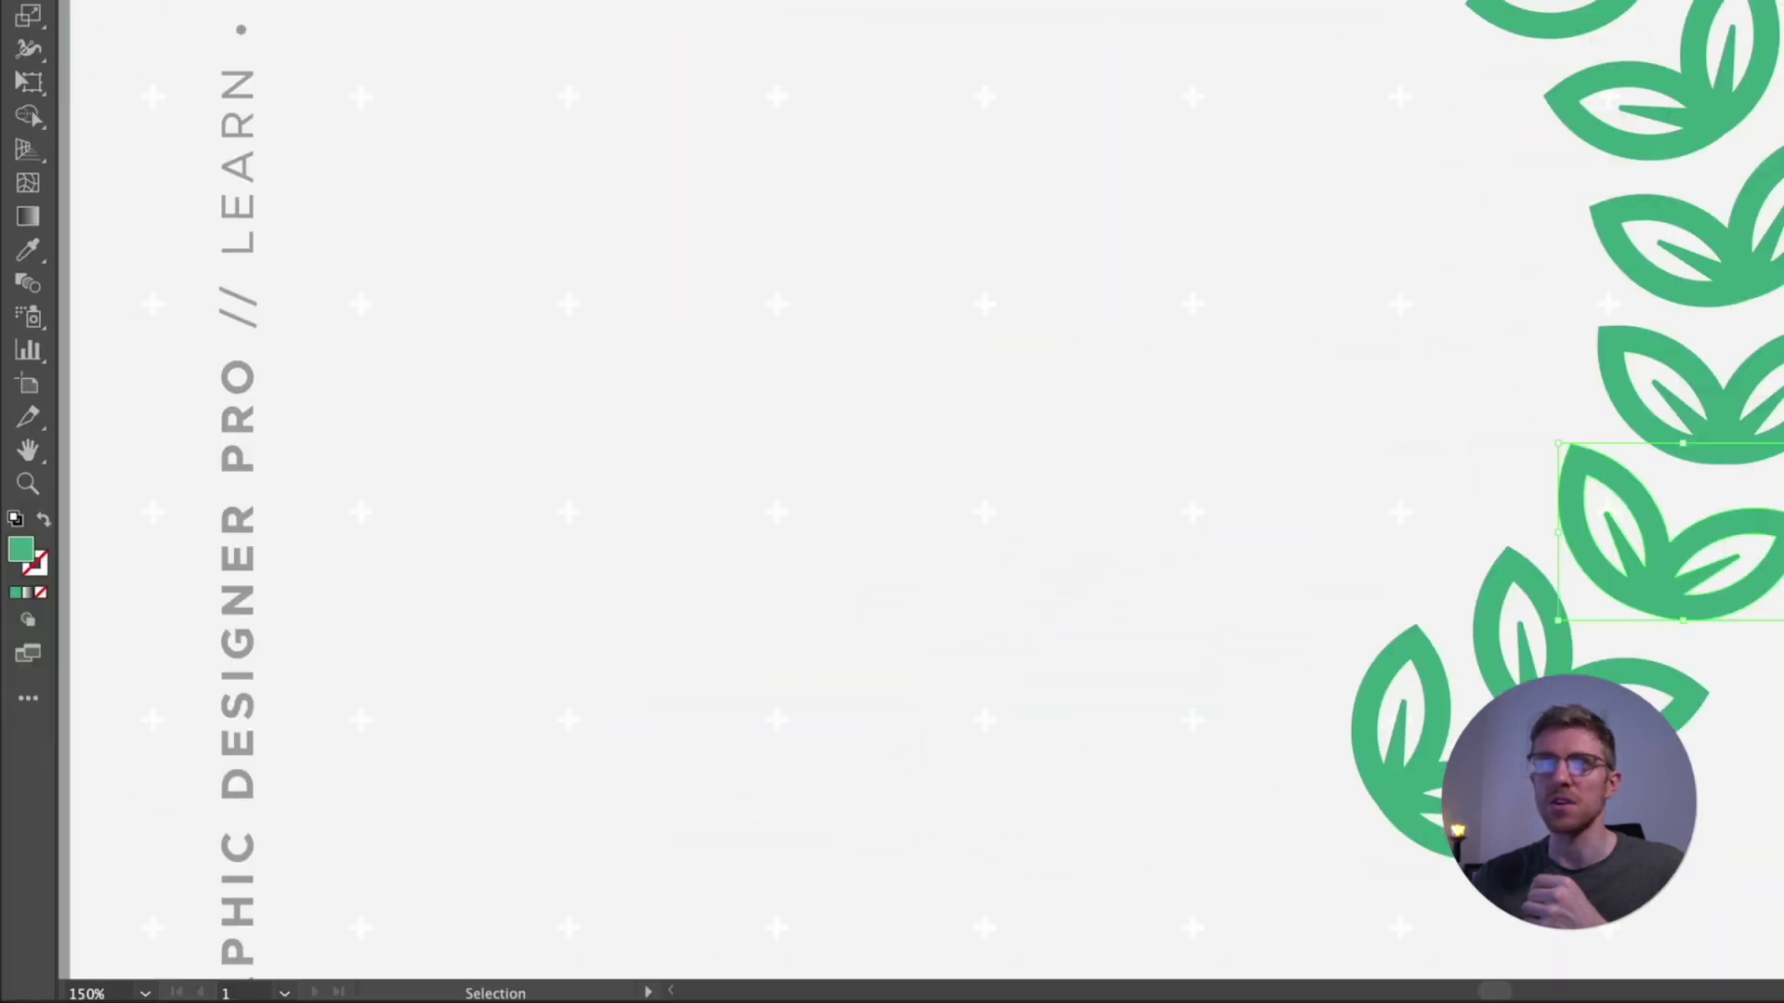
- Change the leaf pair's fill to a darker green
{"action": "double_click", "coordinate": [18, 558]}
{"action": "left_click_drag", "start_coordinate": [860, 349], "coordinate": [845, 358]}
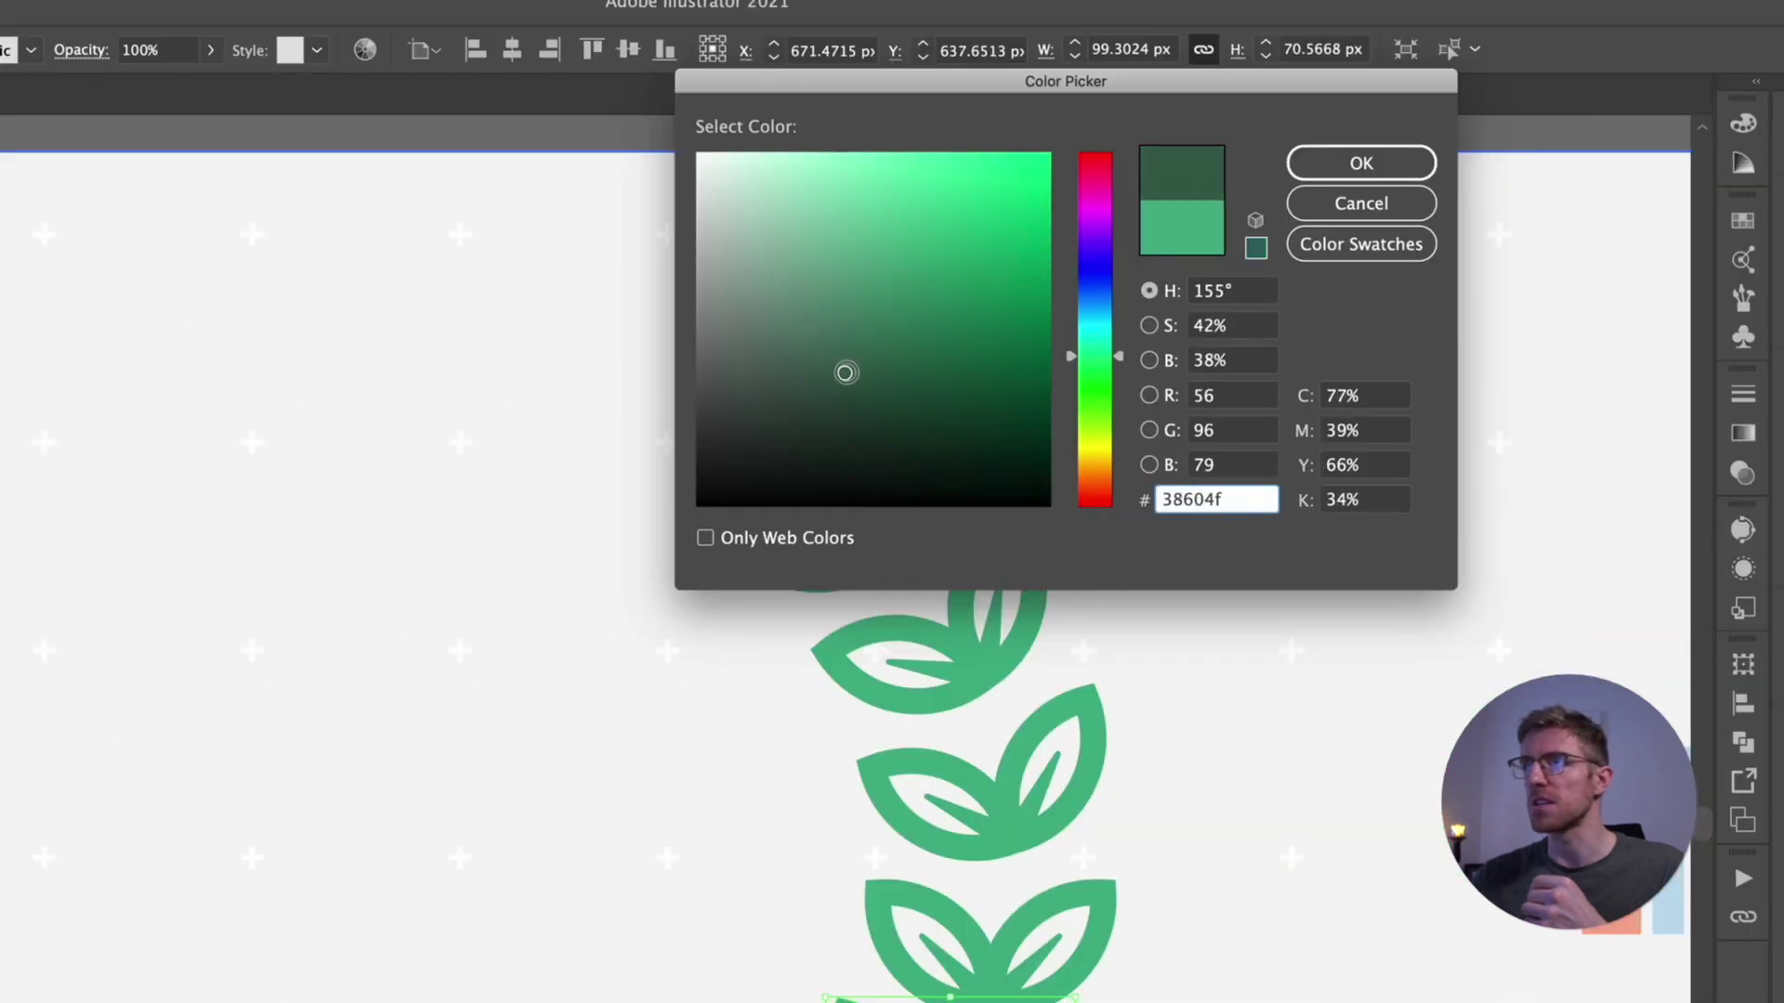
{"action": "left_click", "coordinate": [1306, 163]}
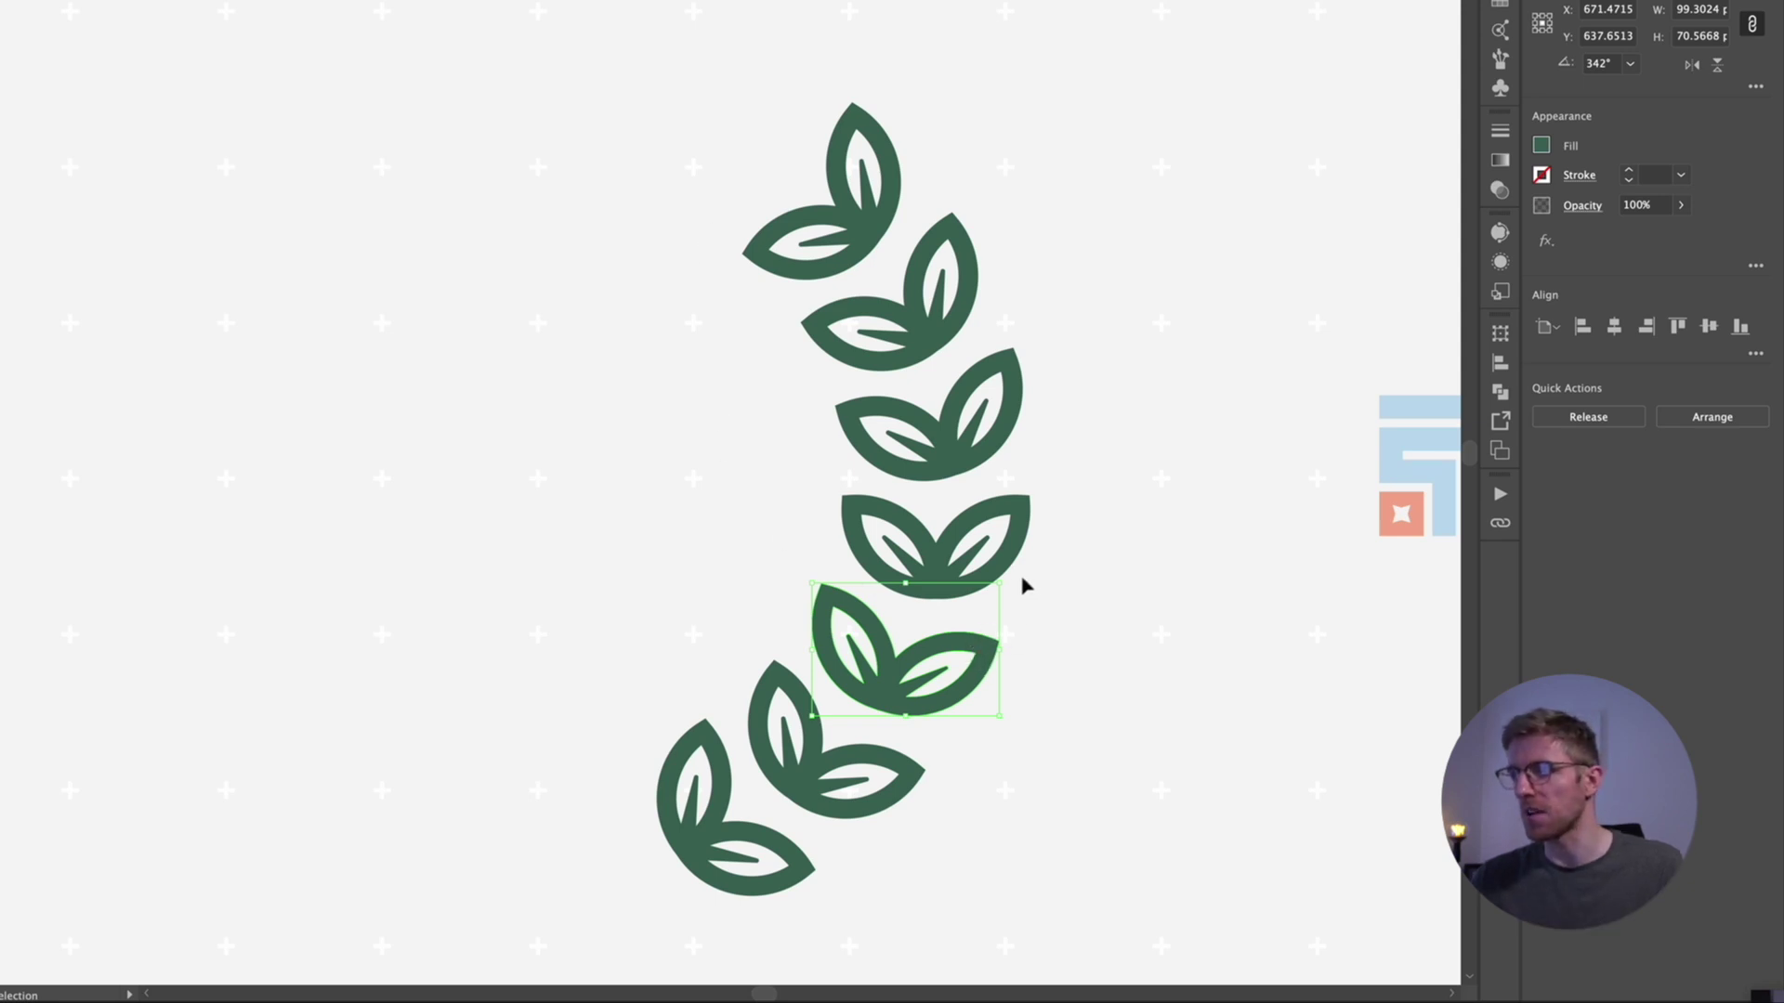
{"action": "mouse_move", "coordinate": [1006, 579]}
{"action": "left_mouse_down"}
{"action": "mouse_move", "coordinate": [1022, 643]}
{"action": "mouse_move", "coordinate": [1026, 536]}
{"action": "mouse_move", "coordinate": [1017, 573]}
{"action": "left_mouse_up"}
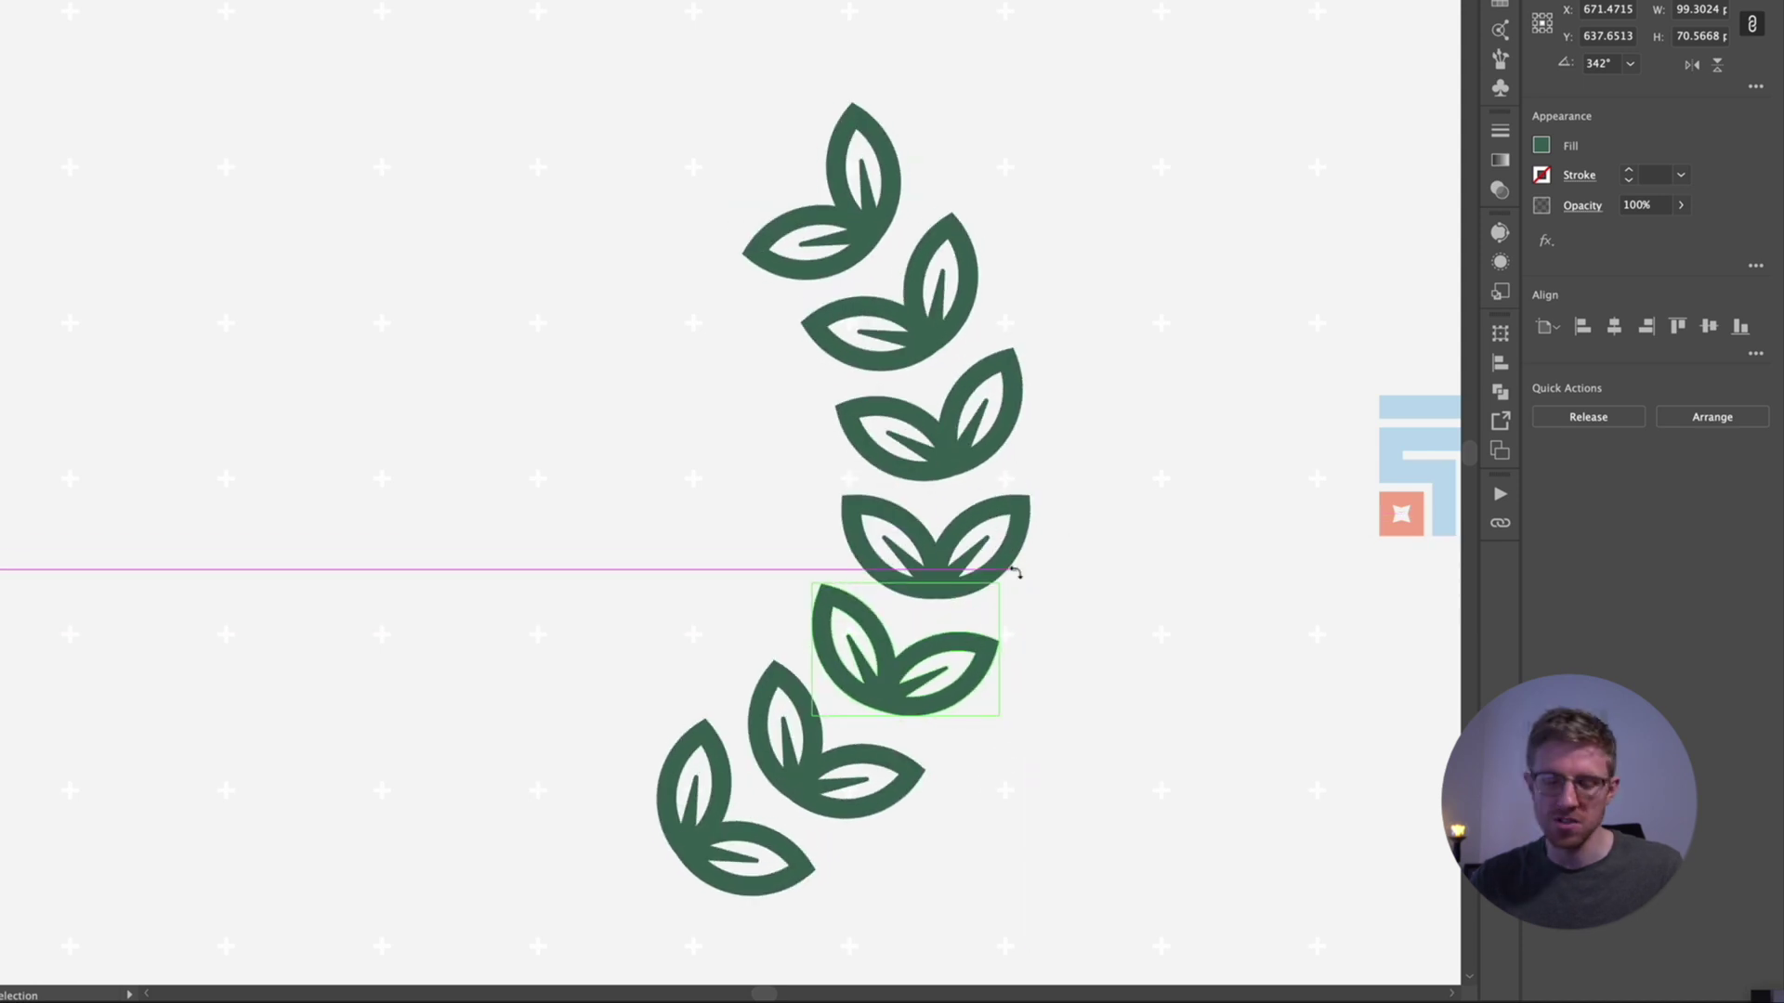
- Draw a 9.53 px dot above the leaf pair so it repeats on all seven pairs
{"action": "key", "text": "a"}
{"action": "key", "text": "super+plus"}
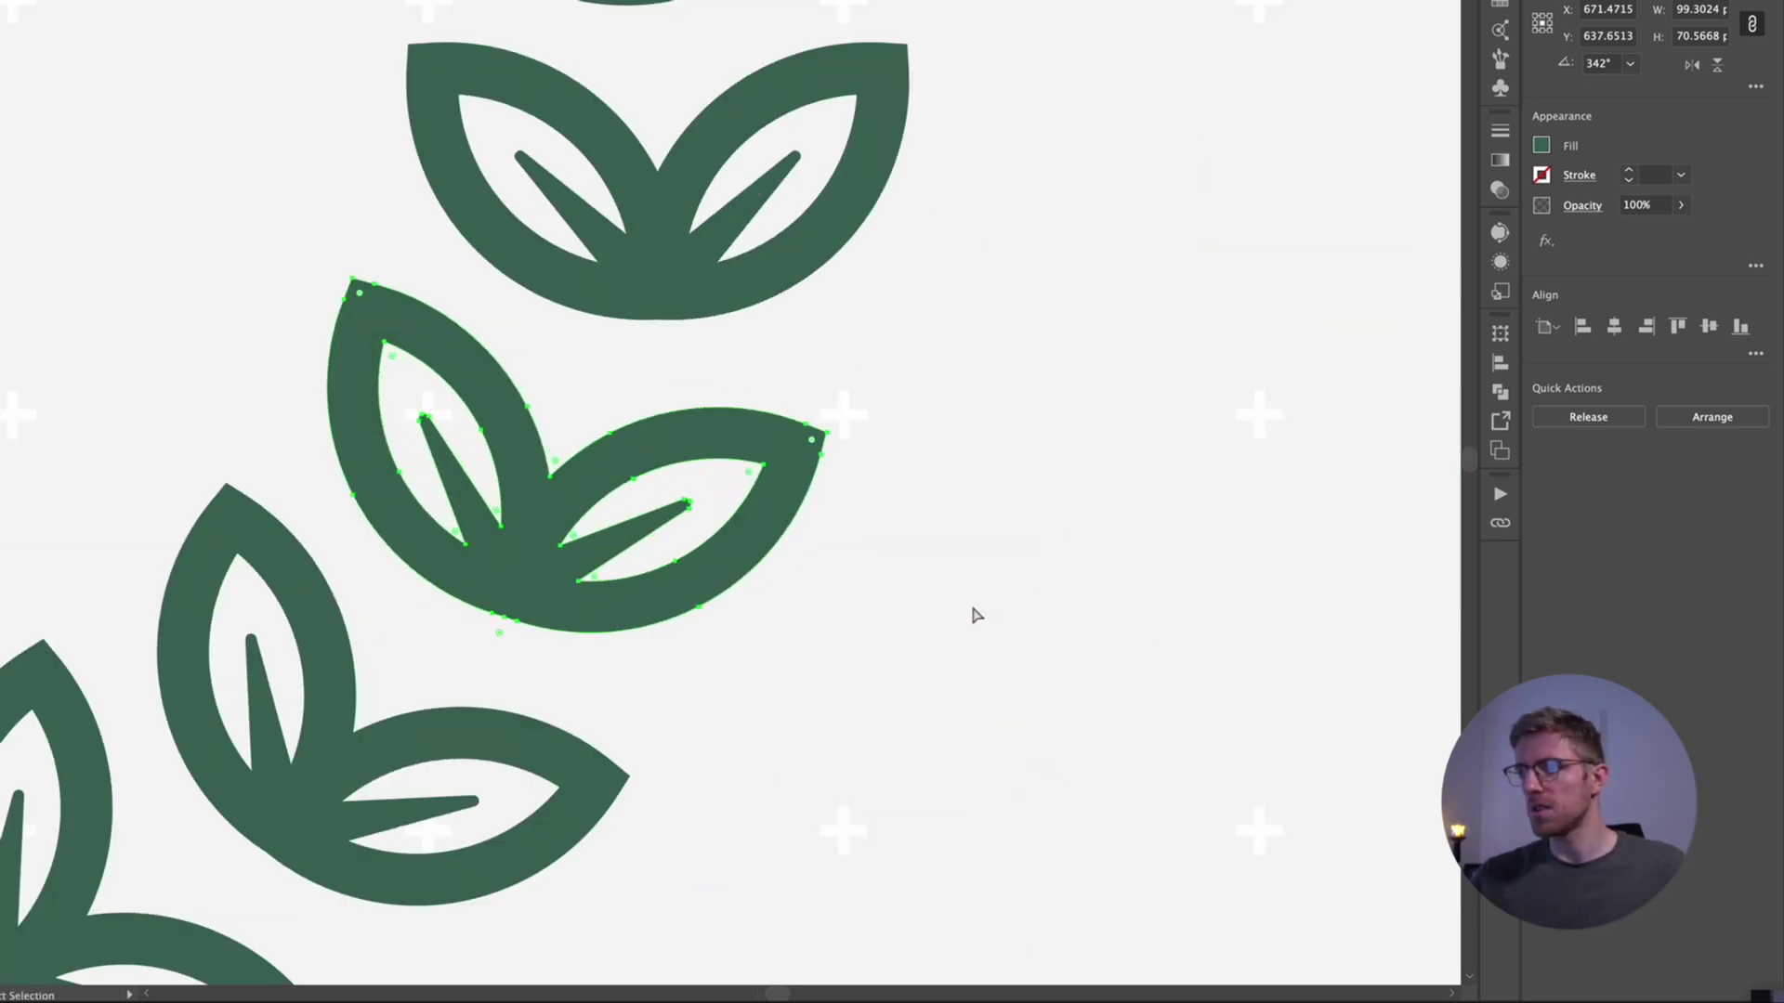
{"action": "key", "text": "super+plus"}
{"action": "key", "text": "v"}
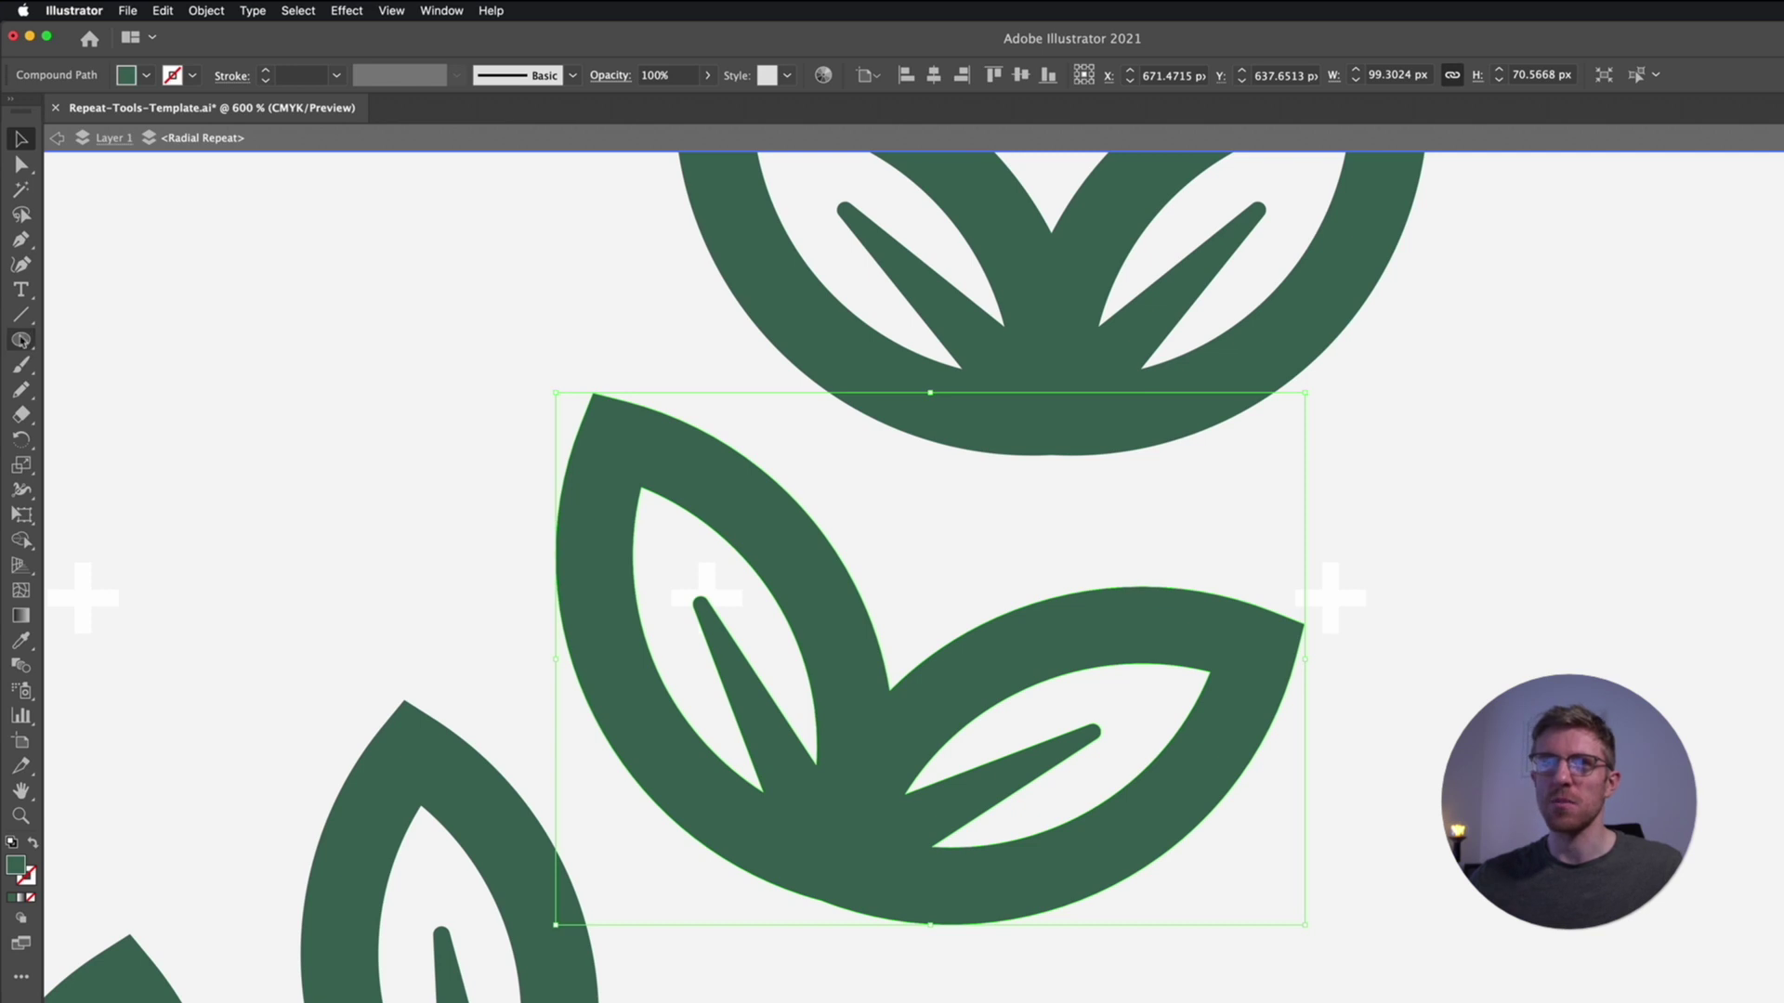
{"action": "left_click", "coordinate": [21, 340]}
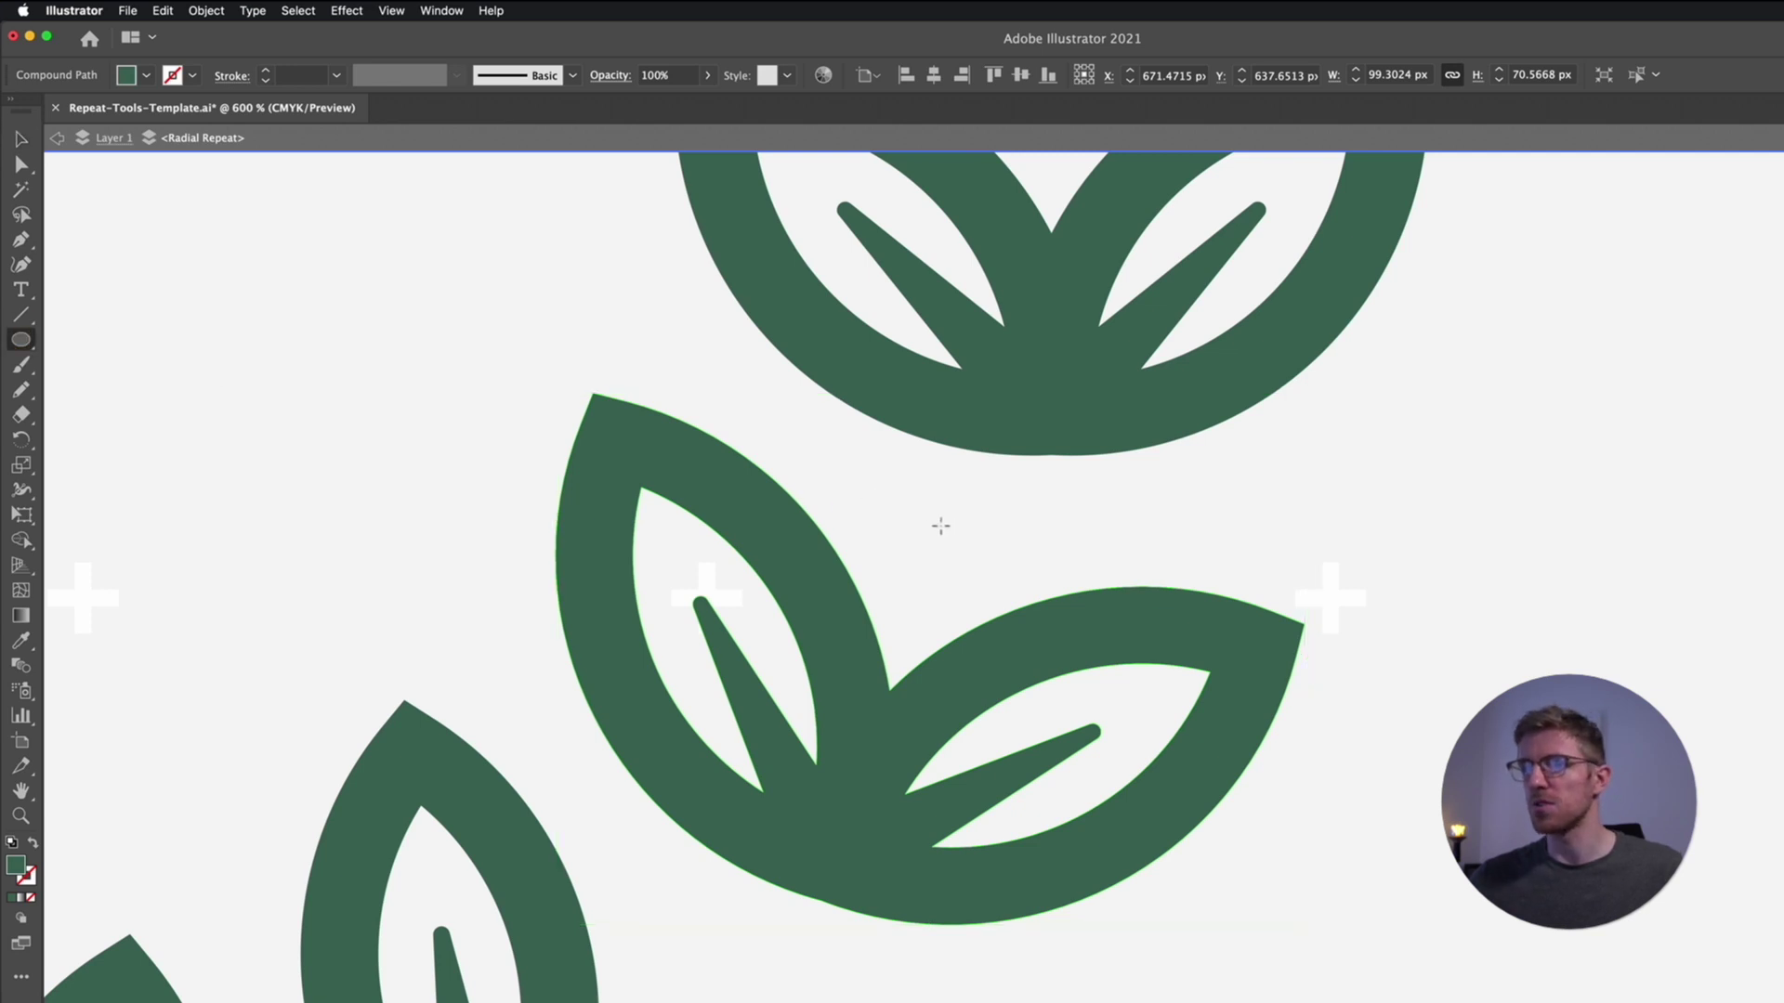
{"action": "mouse_move", "coordinate": [940, 538]}
{"action": "left_mouse_down"}
{"action": "mouse_move", "coordinate": [955, 573]}
{"action": "mouse_move", "coordinate": [936, 550]}
{"action": "left_mouse_up"}
{"action": "key", "text": "v"}
{"action": "key", "text": "super+minus"}
{"action": "key", "text": "super+minus"}
{"action": "key", "text": "super+minus"}
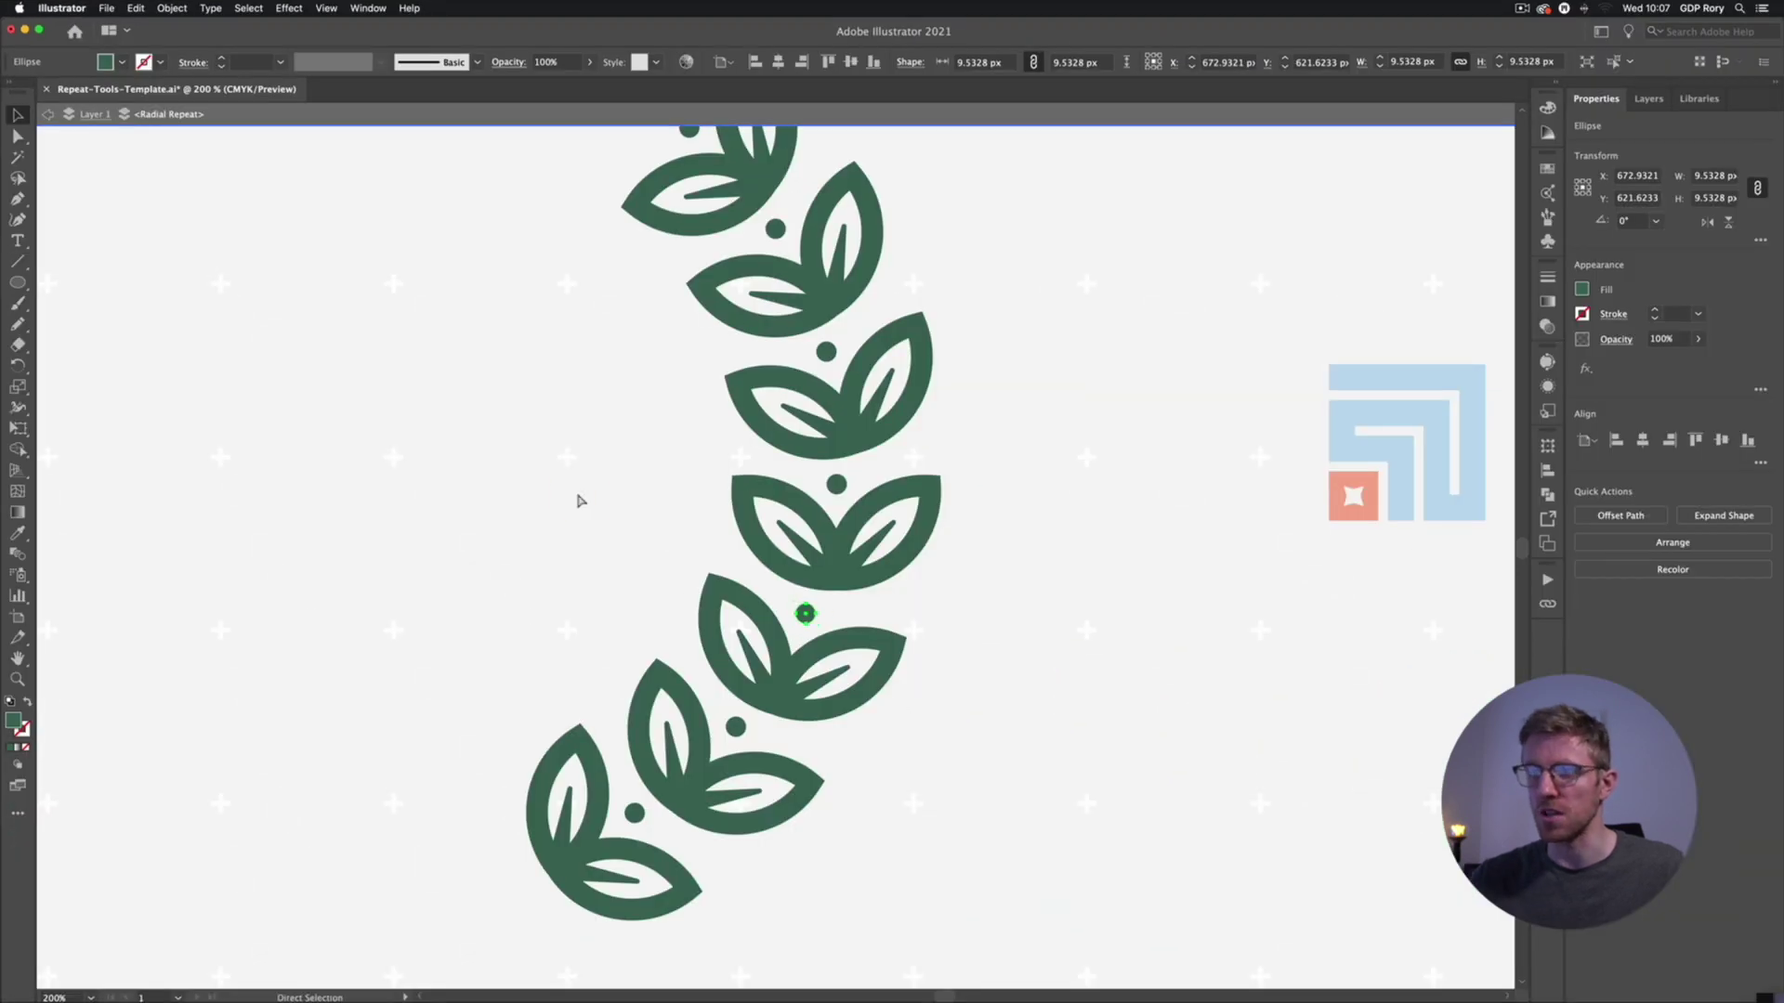
{"action": "key", "text": "super+minus"}
{"action": "left_click_drag", "start_coordinate": [576, 490], "coordinate": [733, 589]}
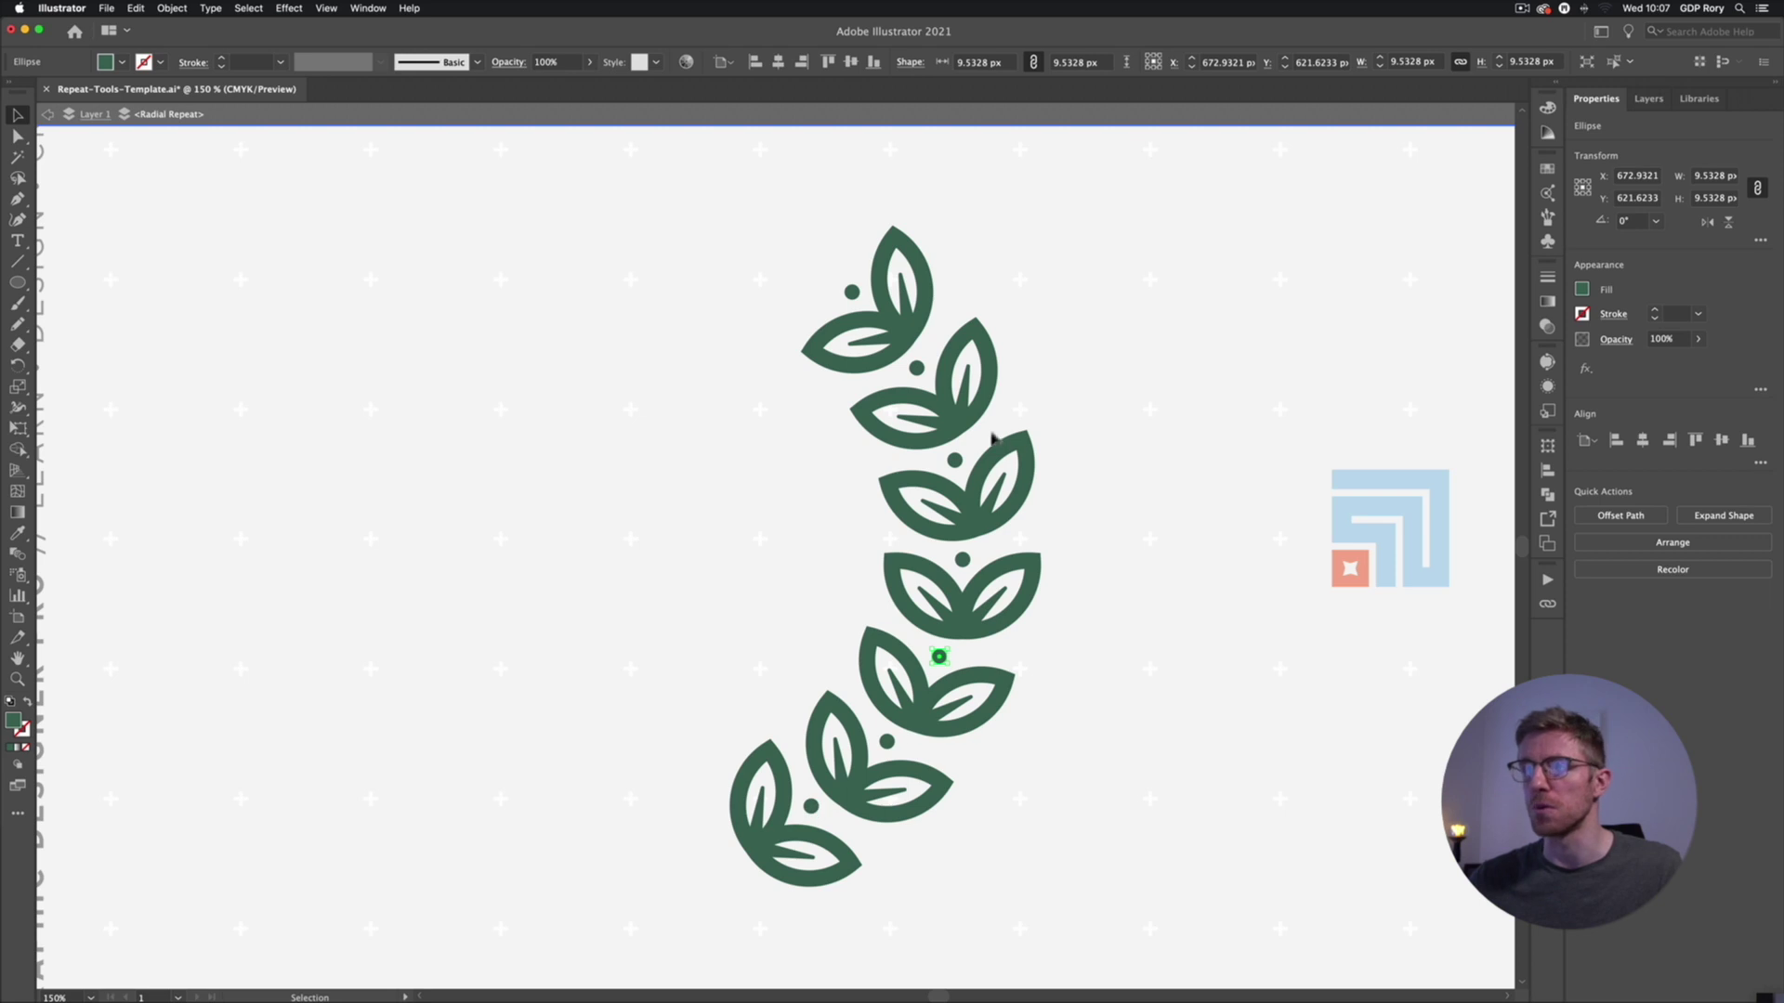
{"action": "left_click", "coordinate": [676, 576]}
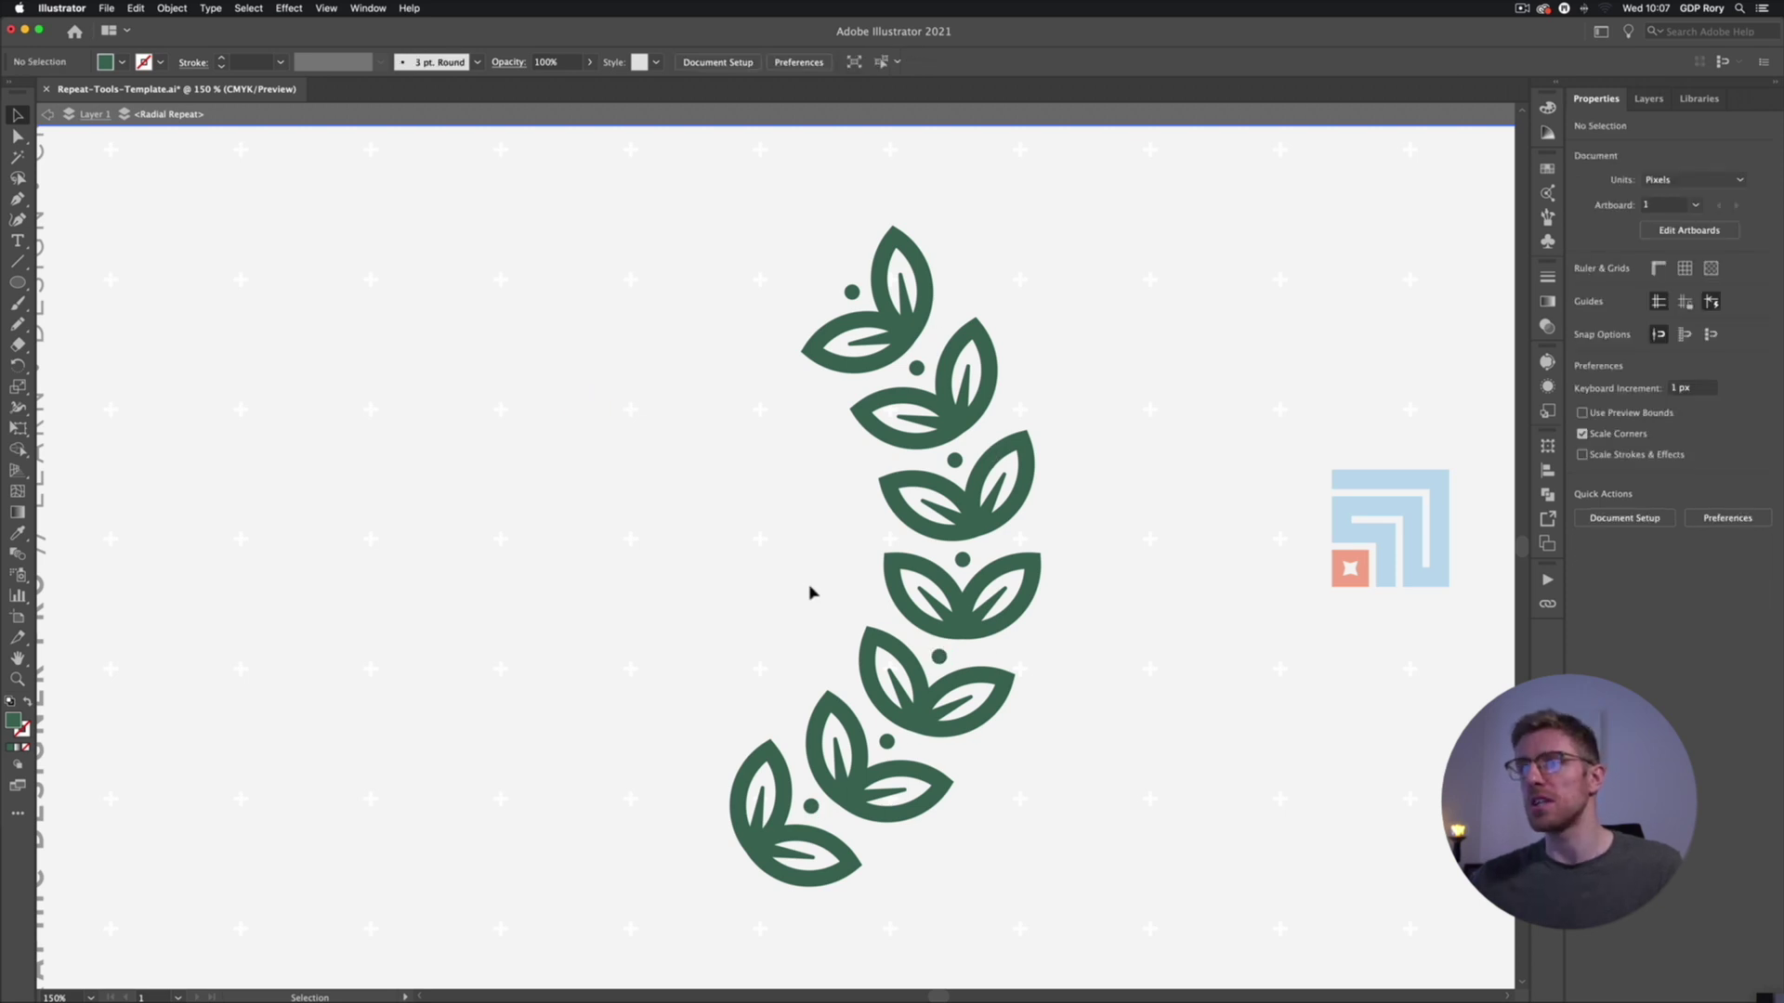
- Leave isolation mode, flip the Radial Repeat horizontally, and fit the artboard in the window
{"action": "double_click", "coordinate": [557, 379]}
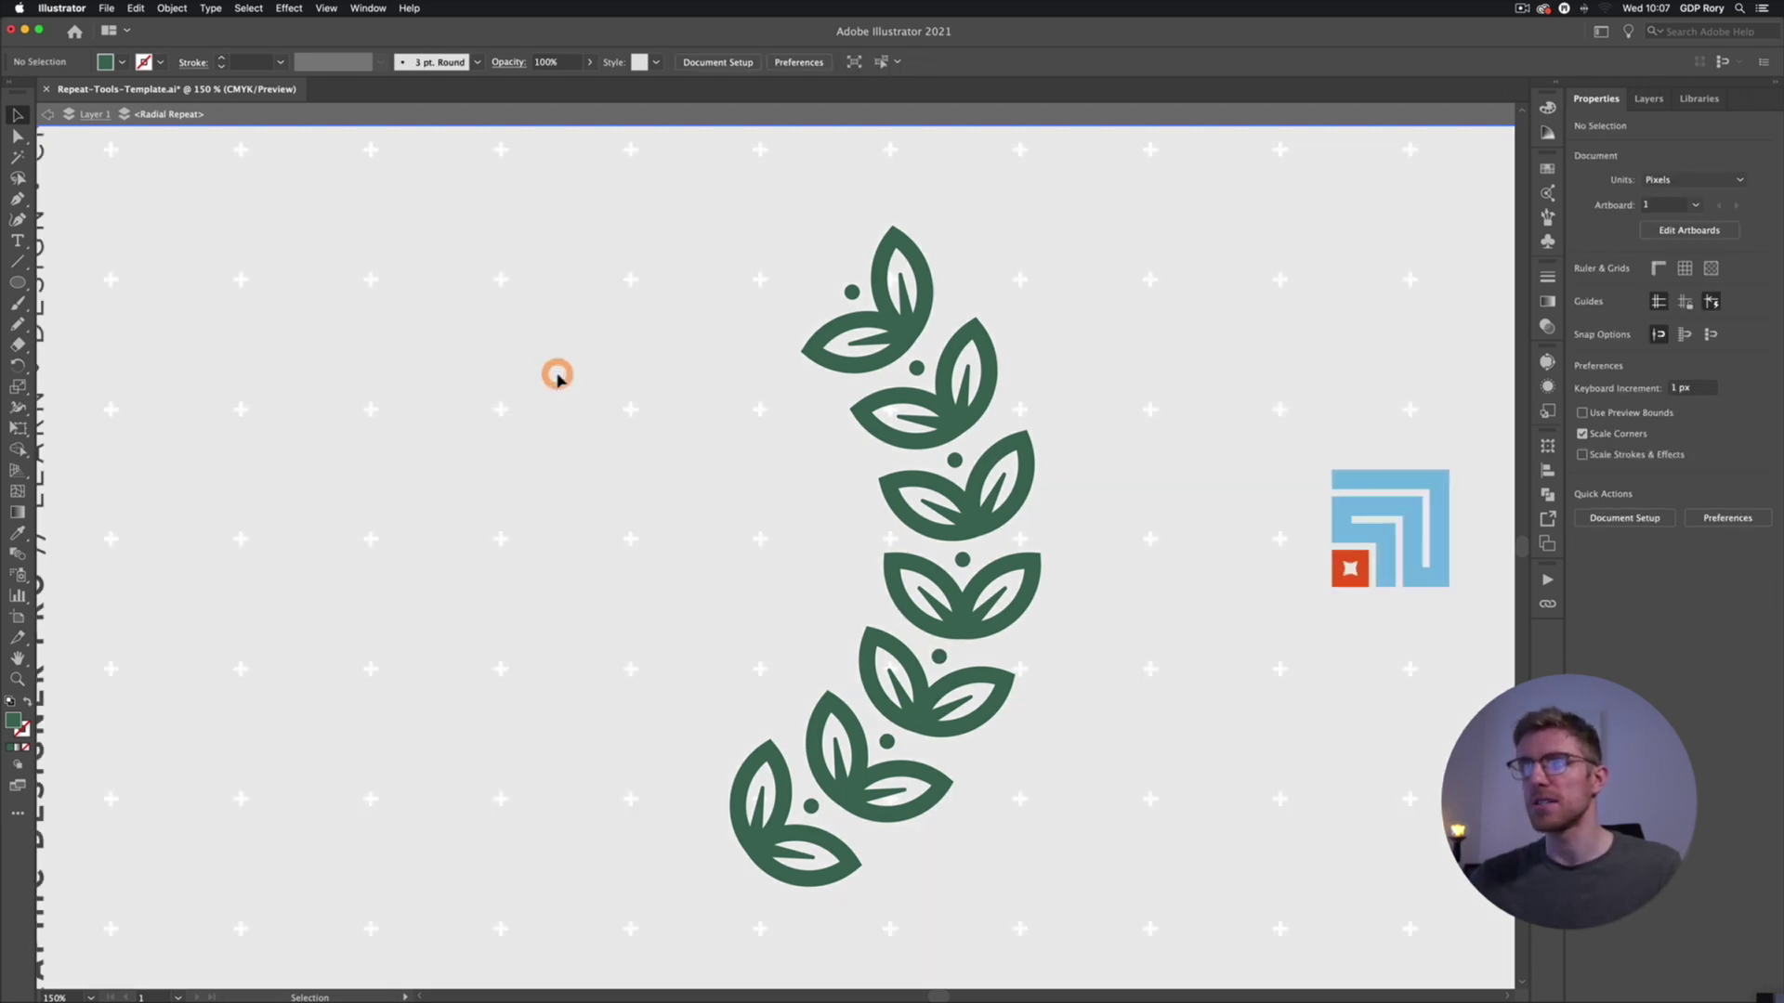
{"action": "left_click", "coordinate": [827, 367]}
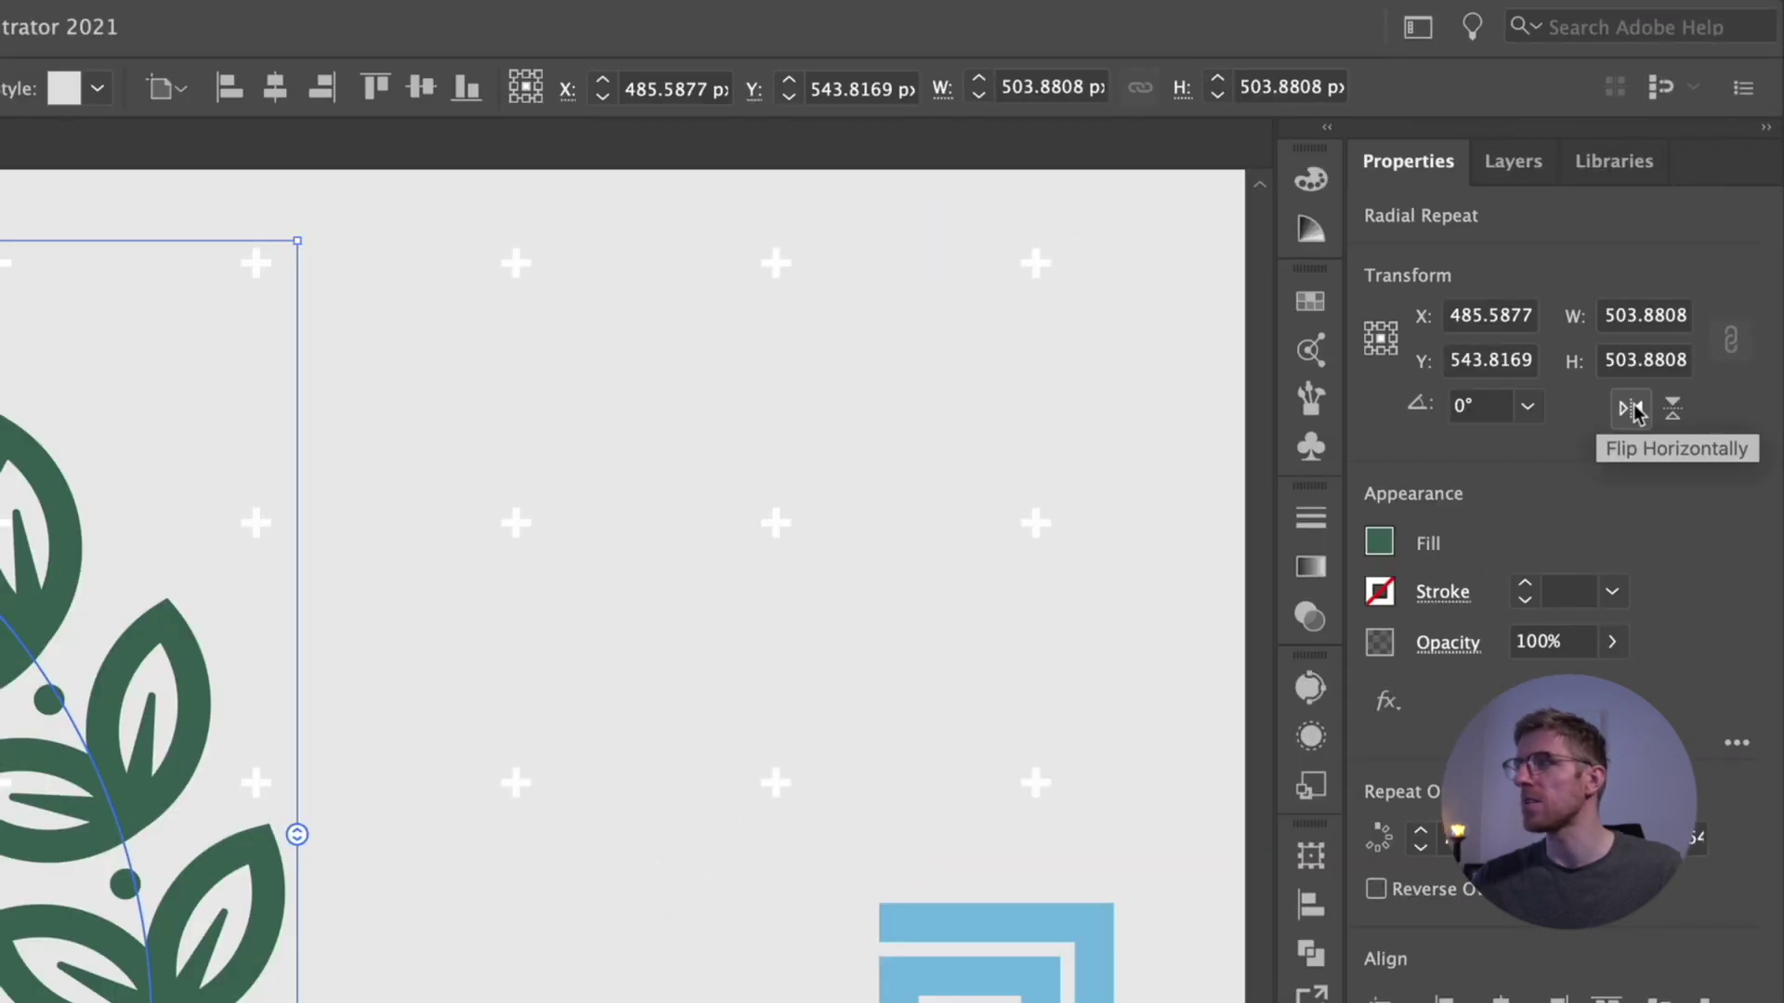
{"action": "left_click", "coordinate": [1633, 410]}
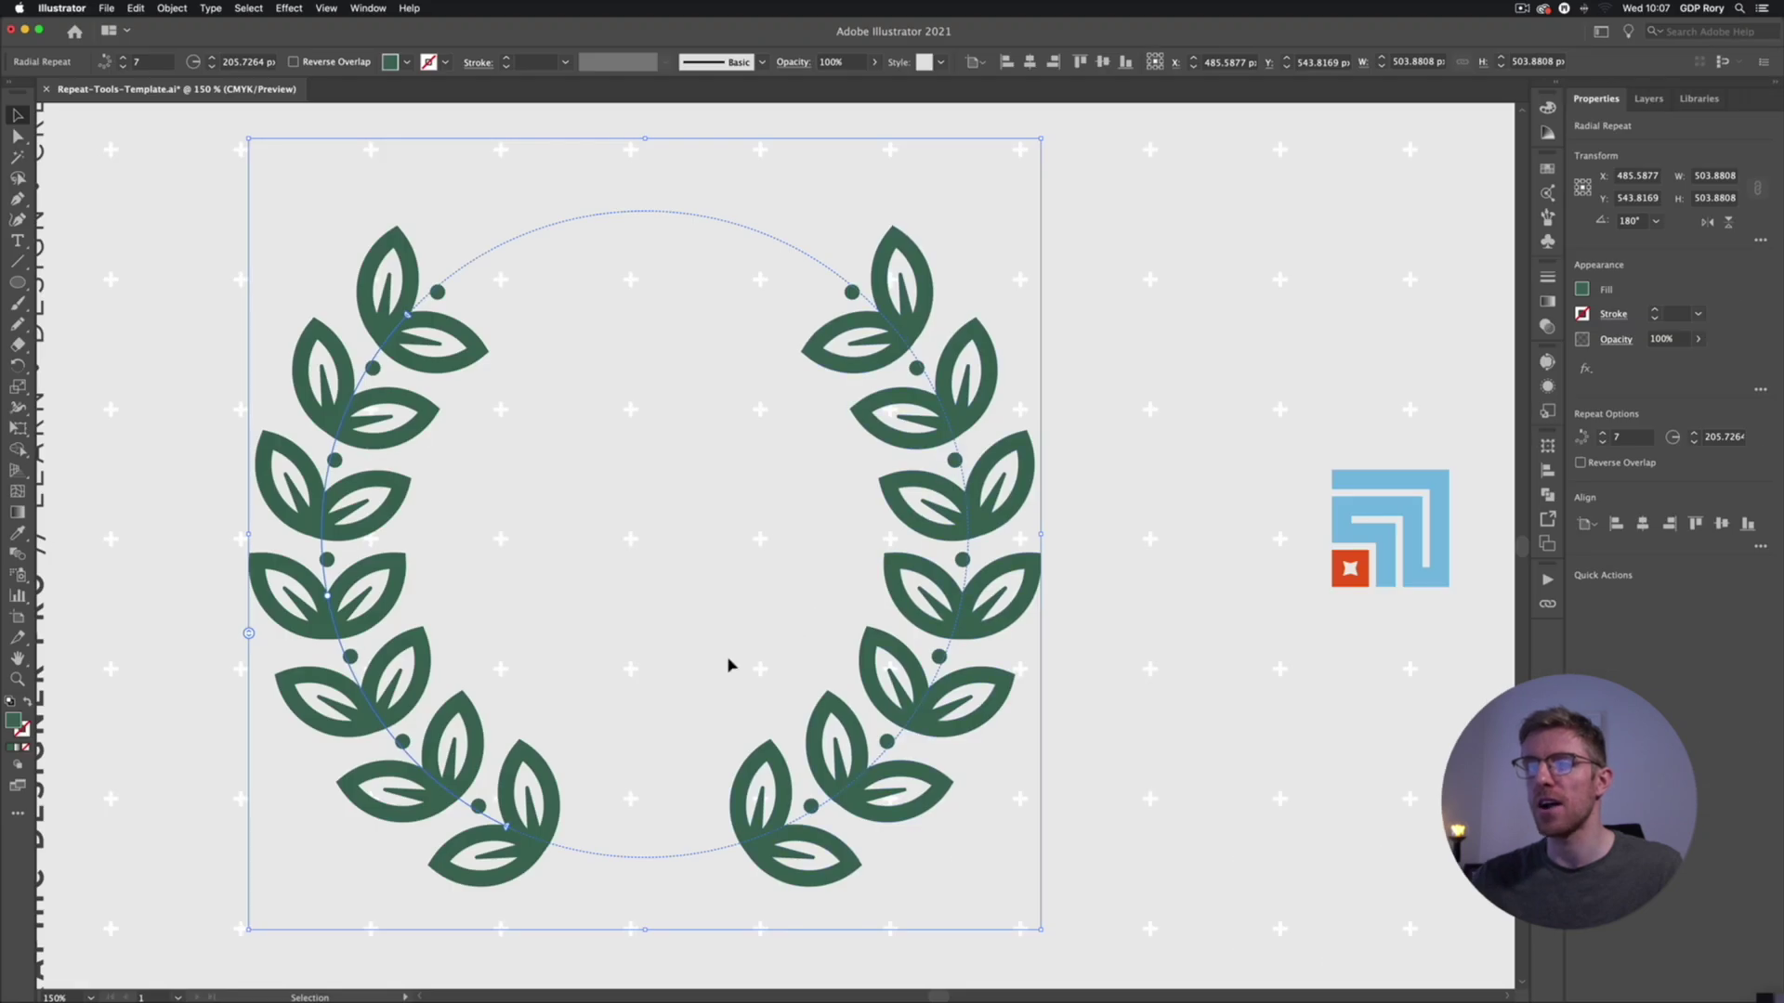
{"action": "left_click", "coordinate": [628, 901]}
{"action": "key", "text": "super+0"}
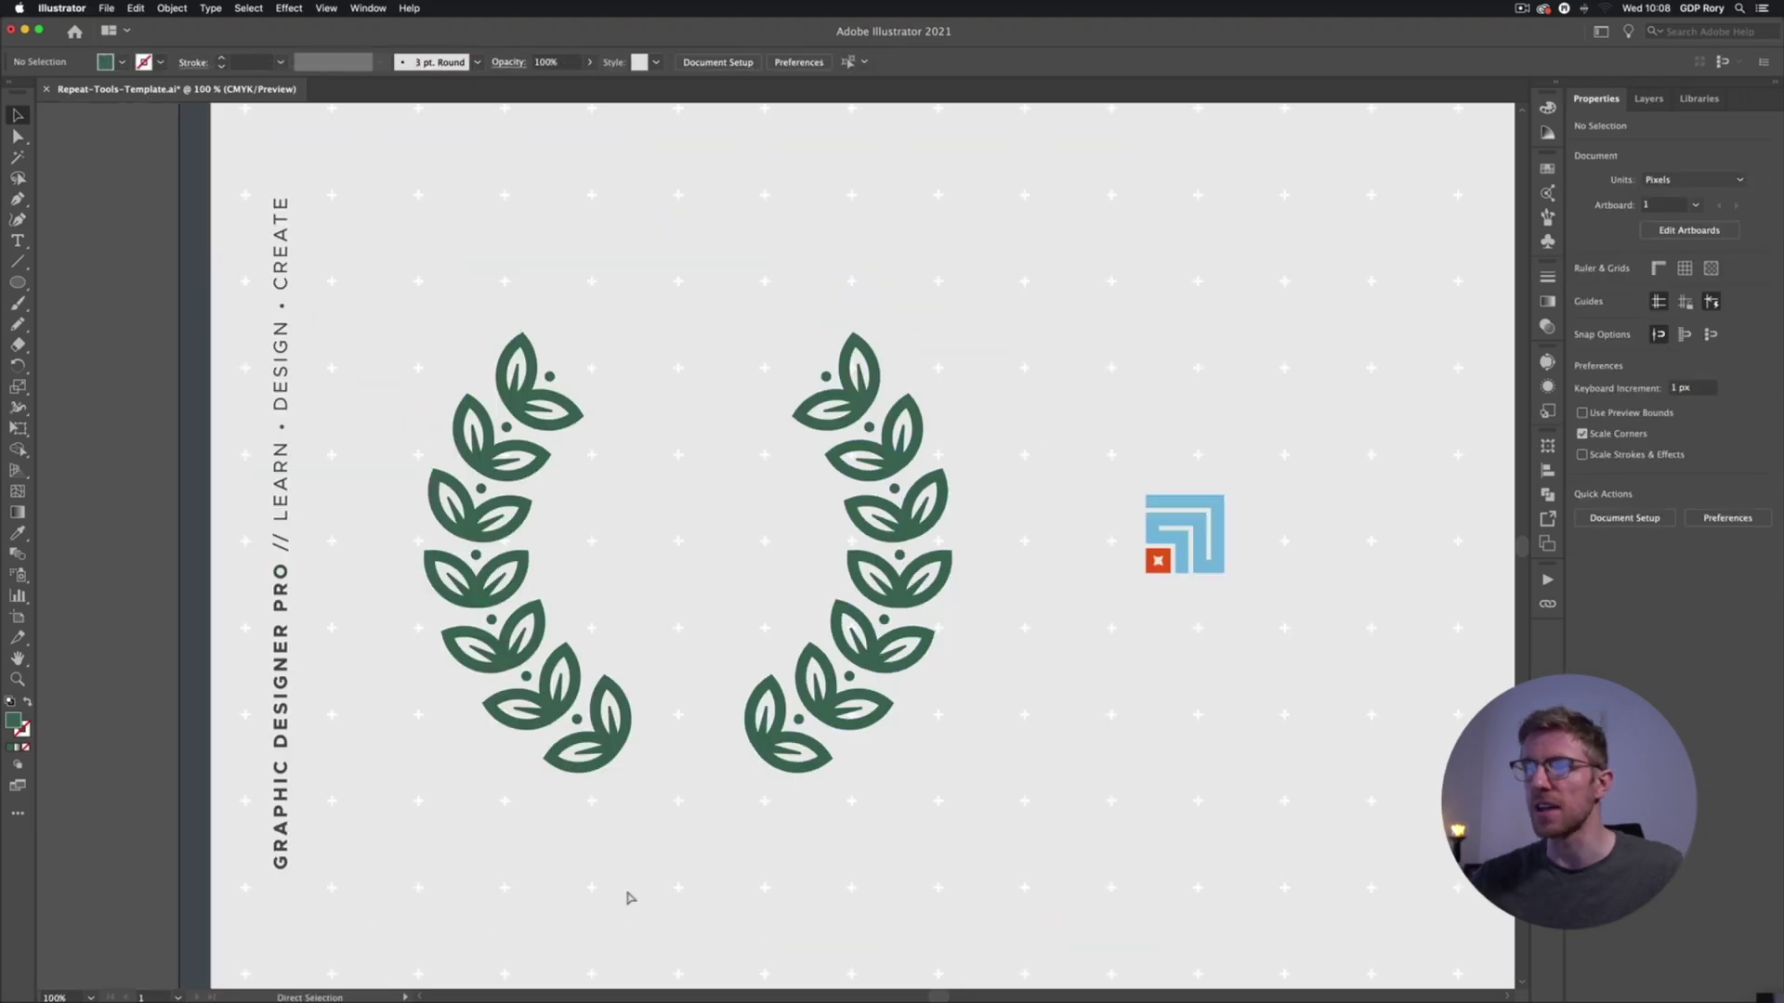
{"action": "key", "text": "super+1"}
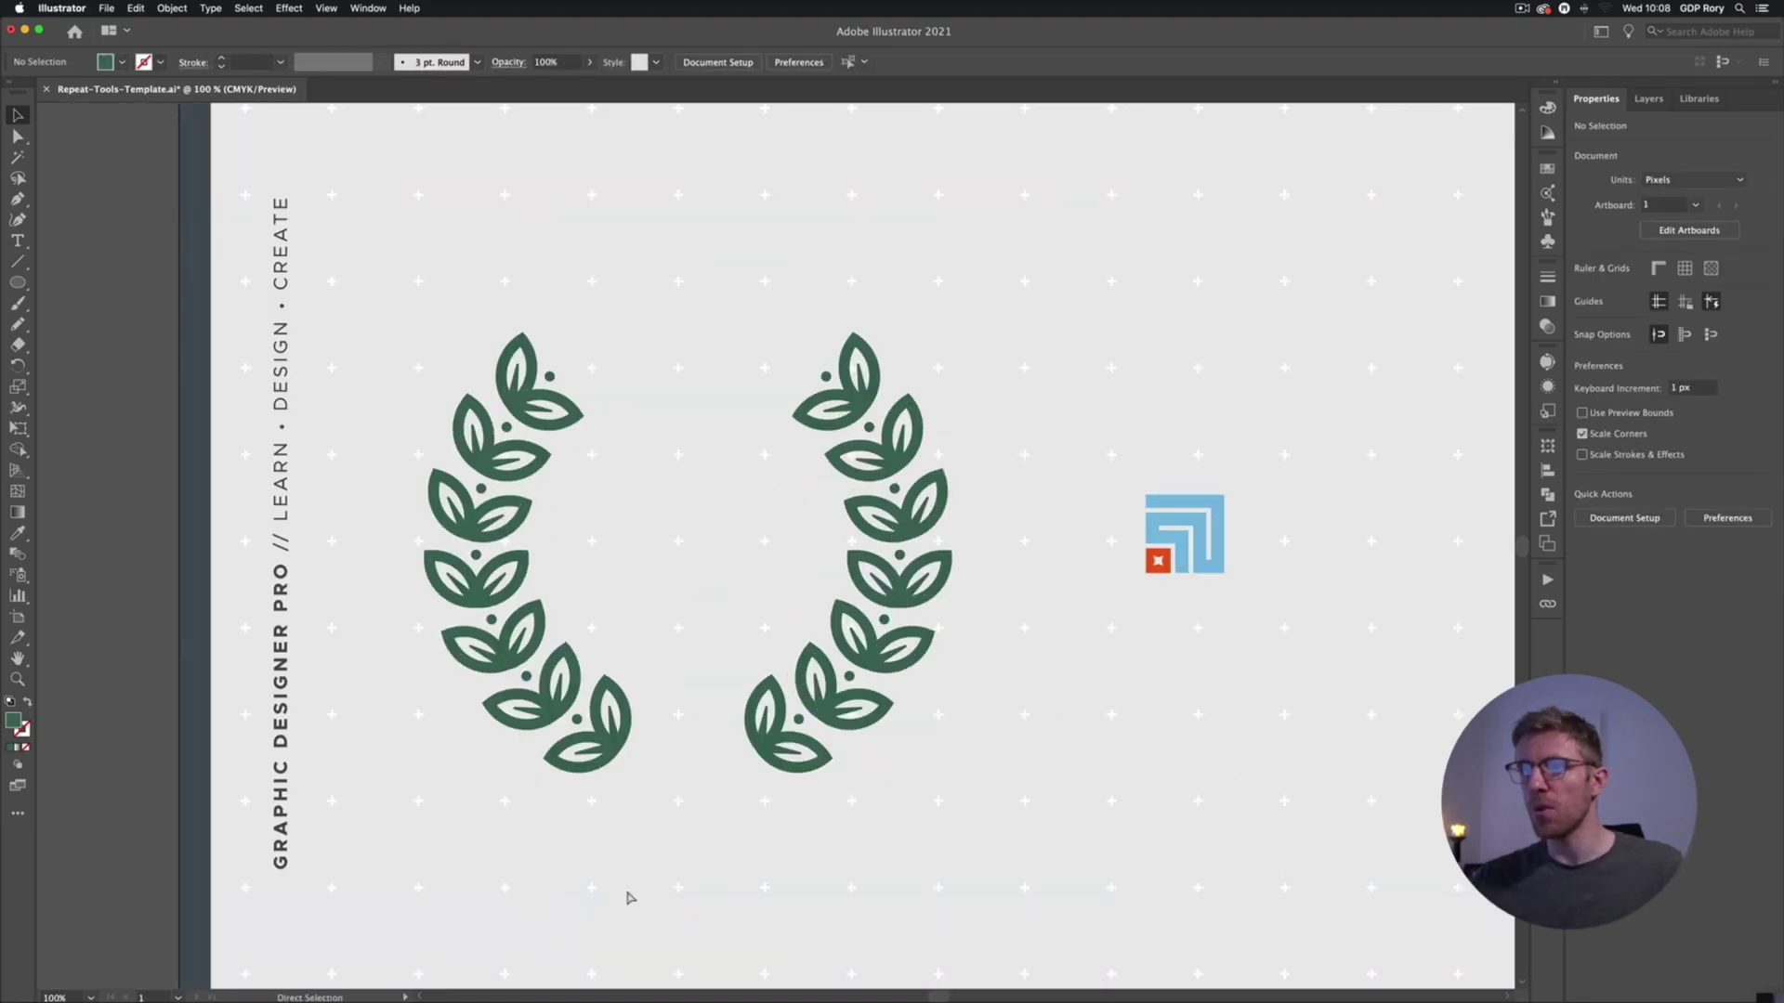
{"action": "key", "text": "super+equal"}
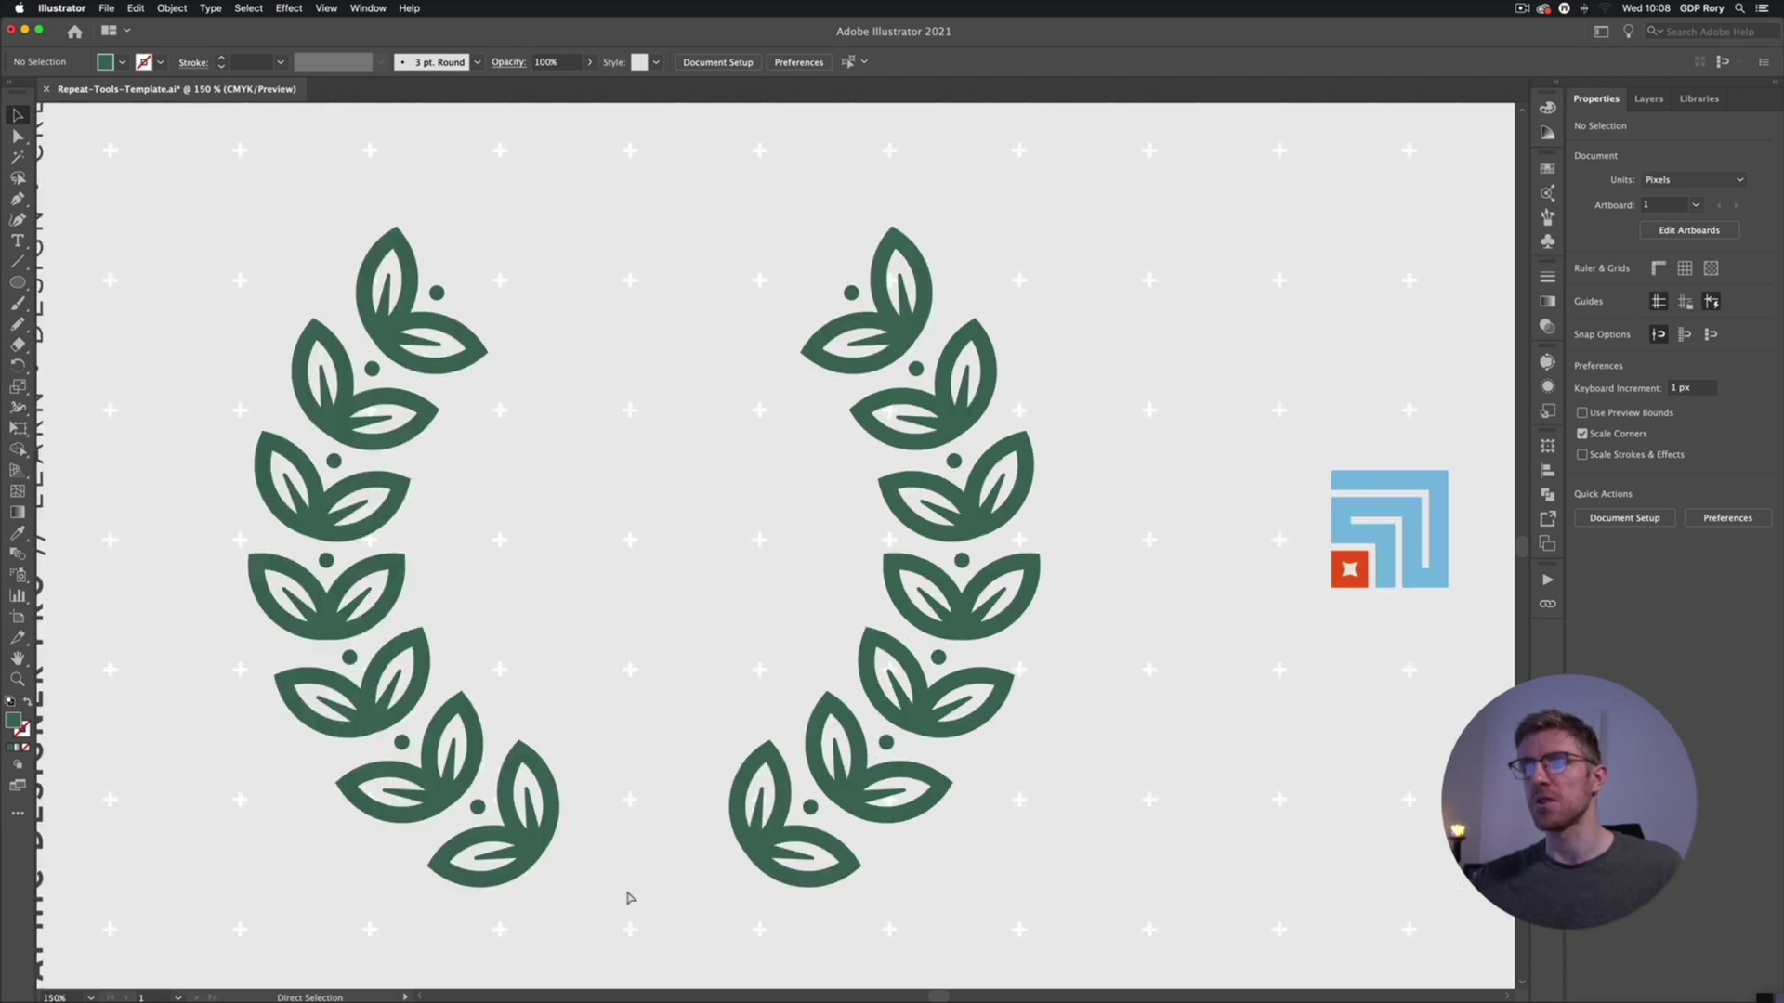
{"action": "left_click", "coordinate": [410, 695]}
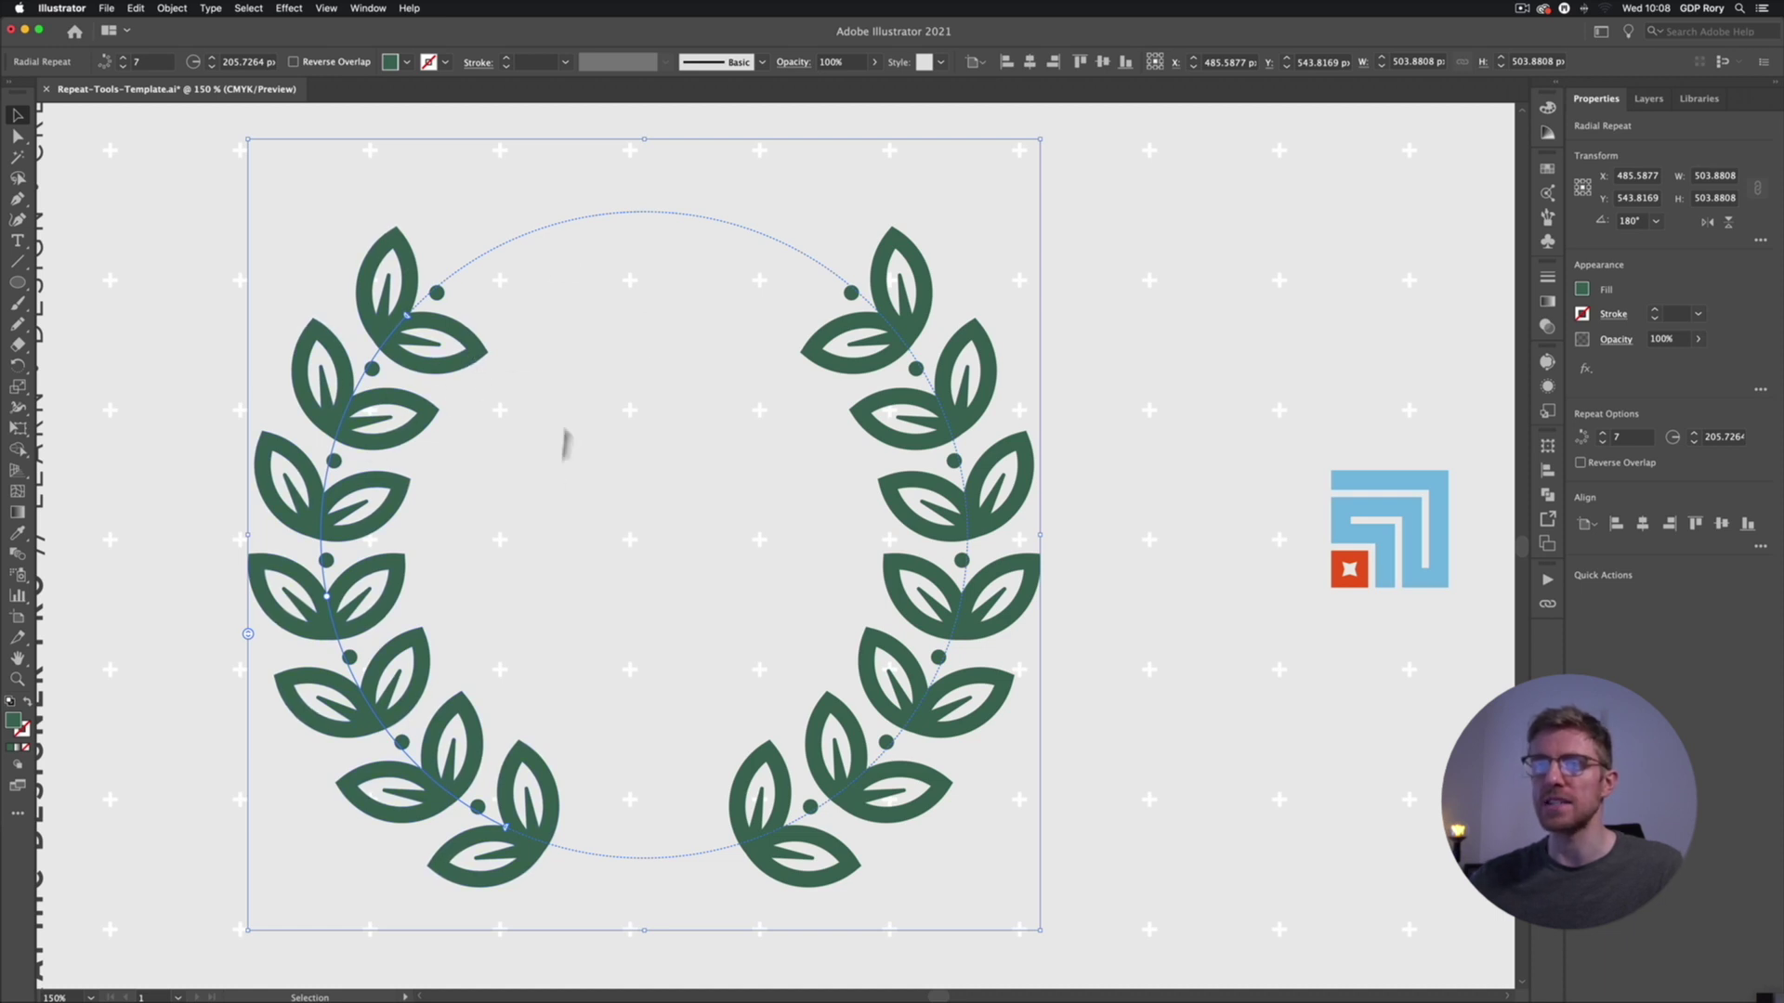
{"action": "left_click_drag", "start_coordinate": [409, 318], "coordinate": [716, 249]}
{"action": "key", "text": "super+z"}
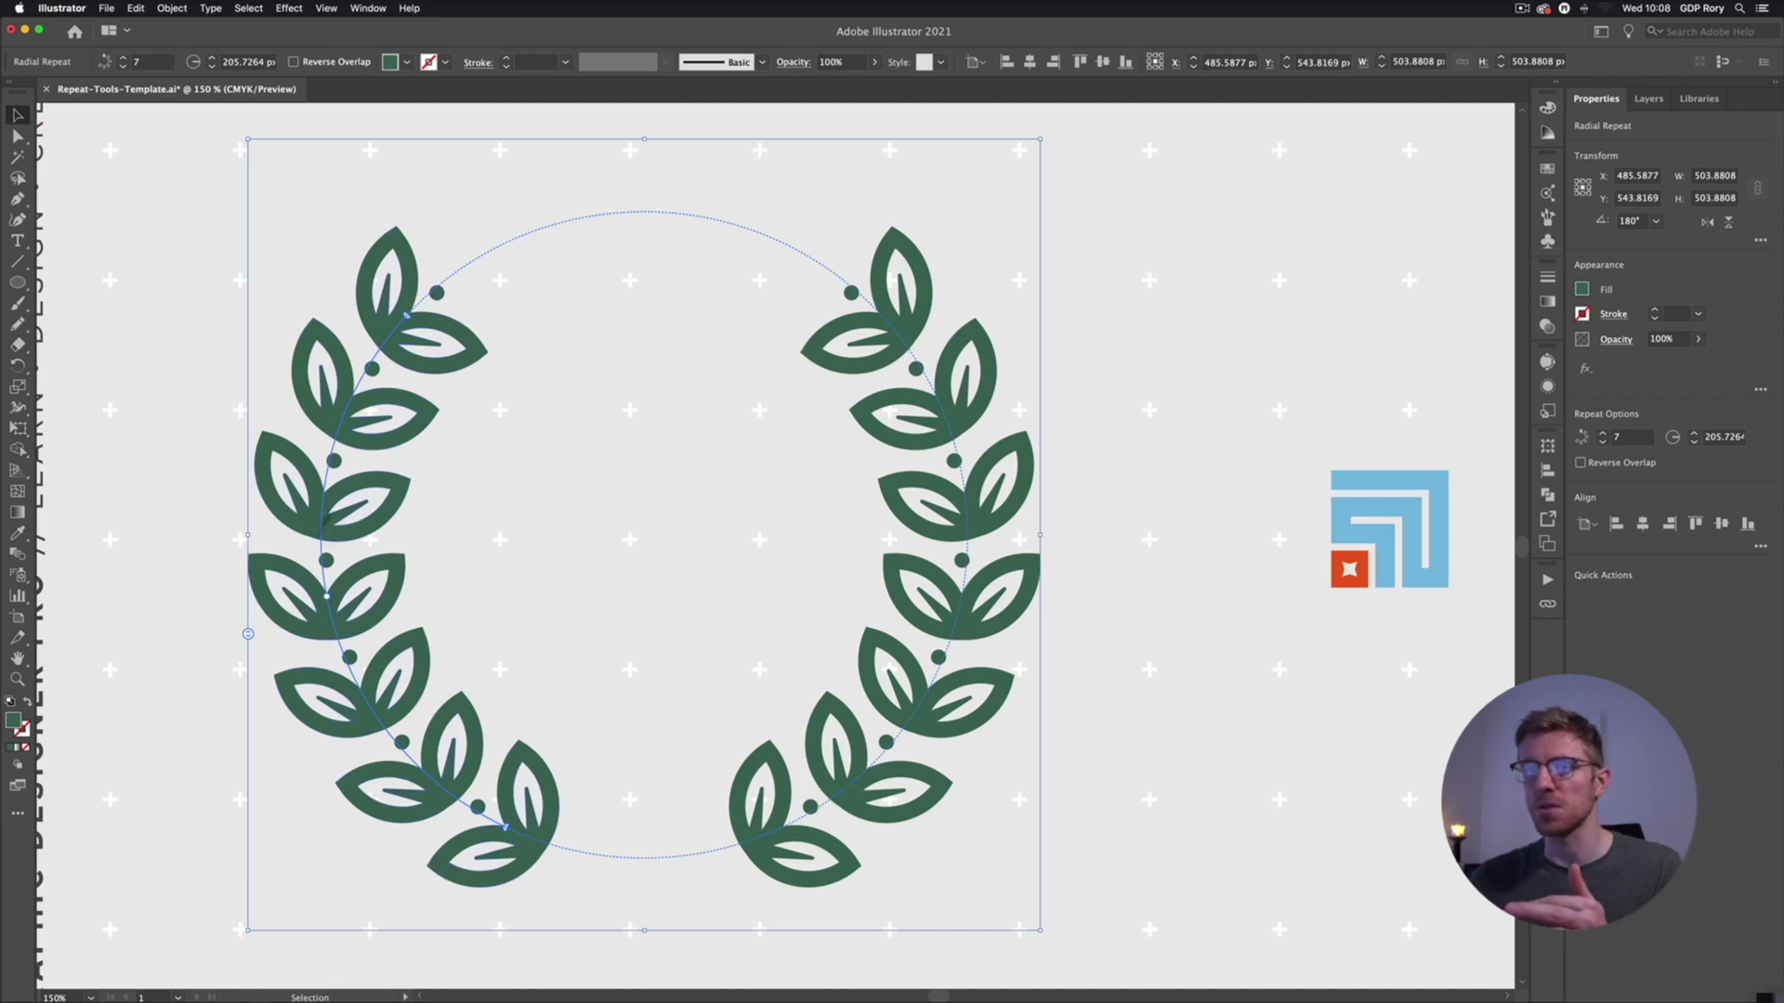
{"action": "left_click", "coordinate": [133, 494]}
{"action": "left_click_drag", "start_coordinate": [212, 379], "coordinate": [1036, 562]}
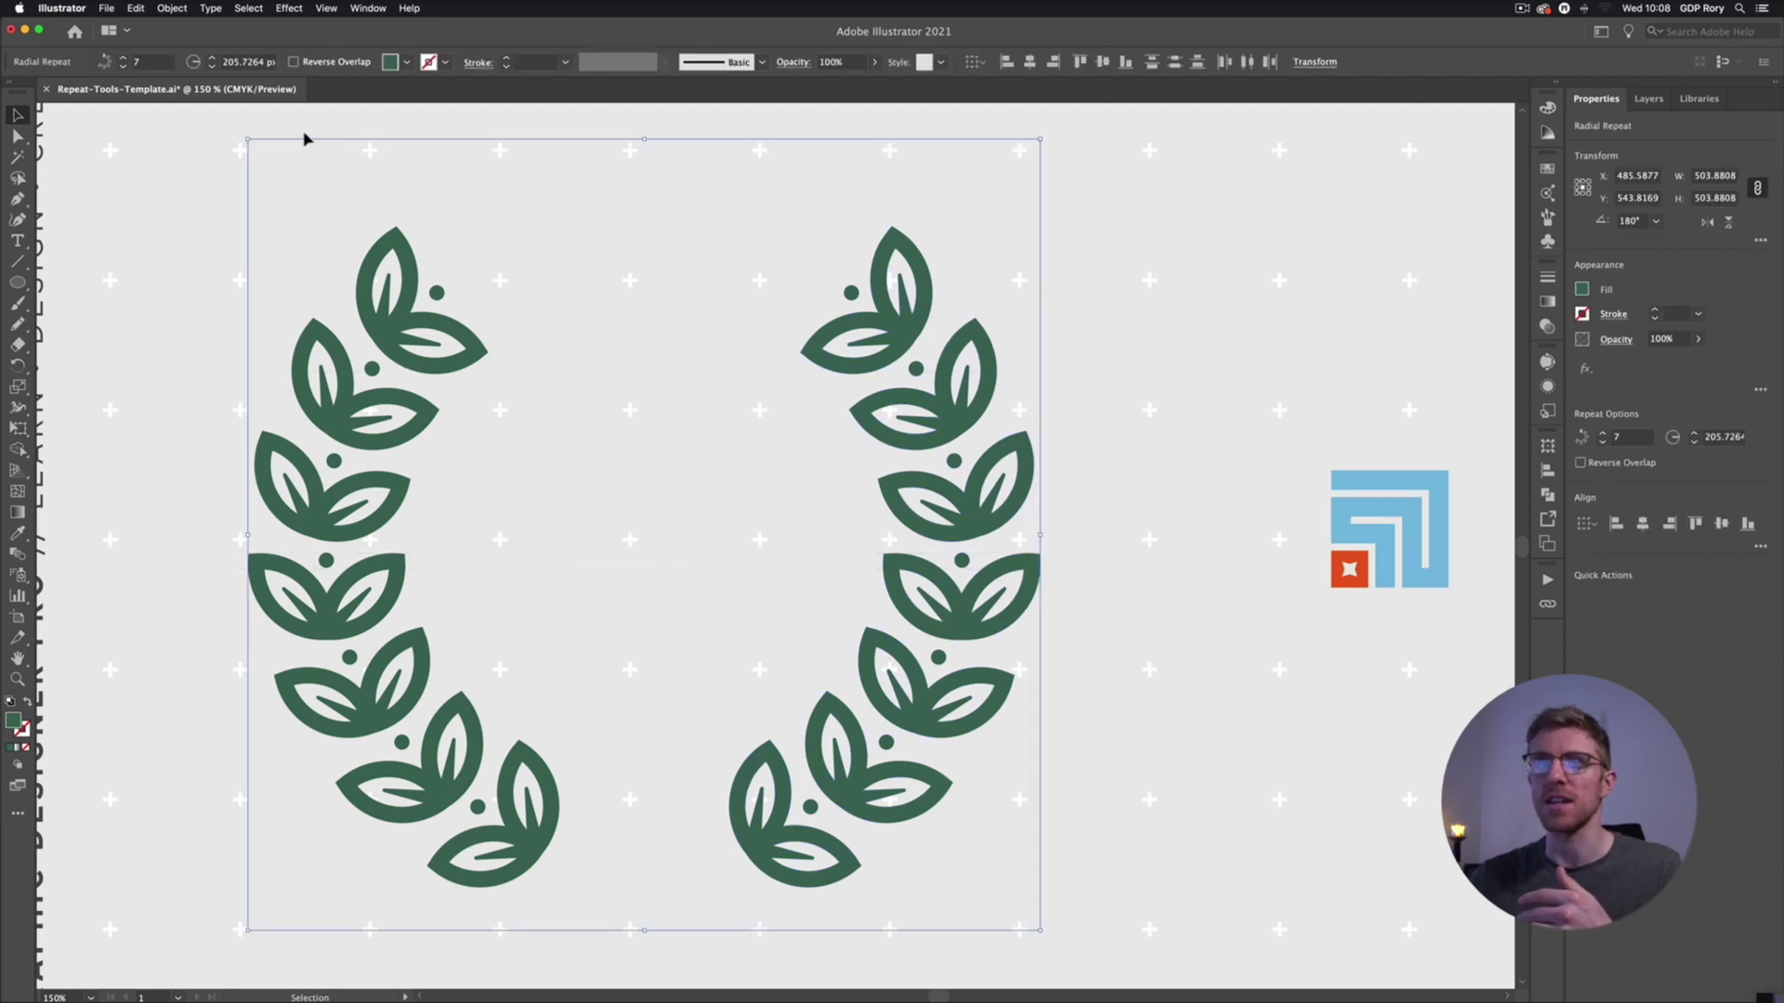
{"action": "left_click", "coordinate": [172, 8]}
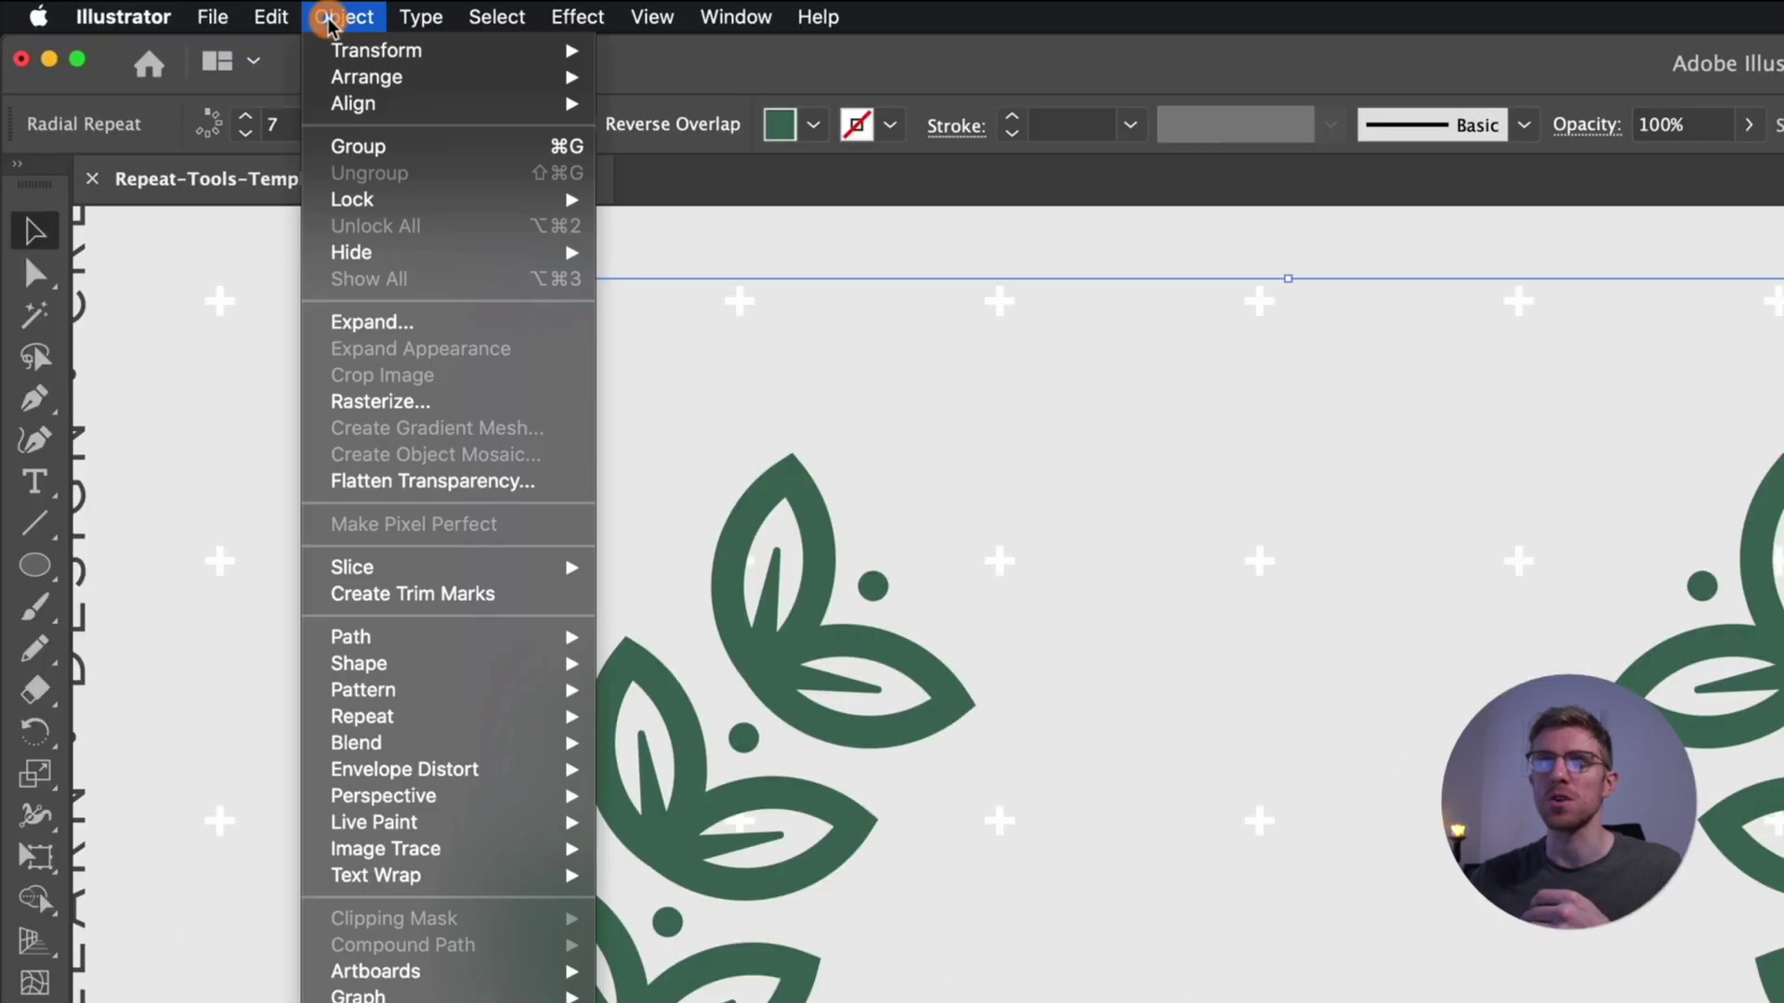
- Expand the radial-repeat wreath with Object > Expand and check its left and right groups
{"action": "left_click", "coordinate": [398, 319]}
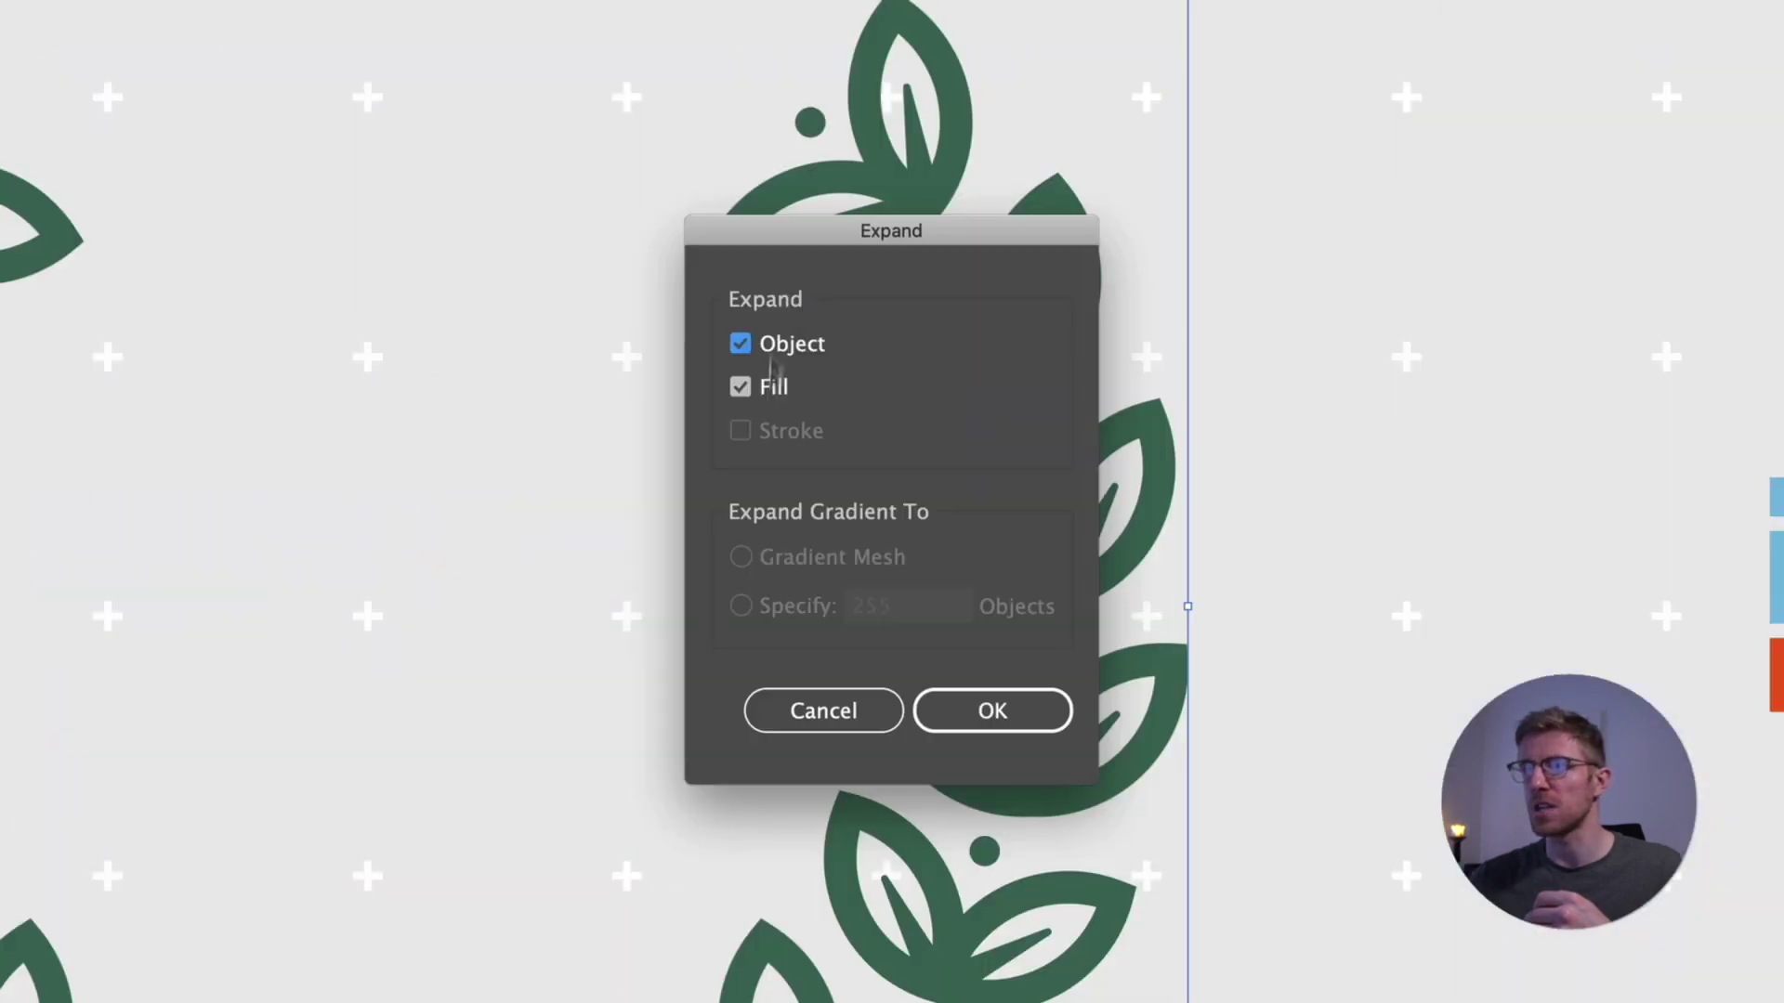
{"action": "left_click", "coordinate": [1006, 722]}
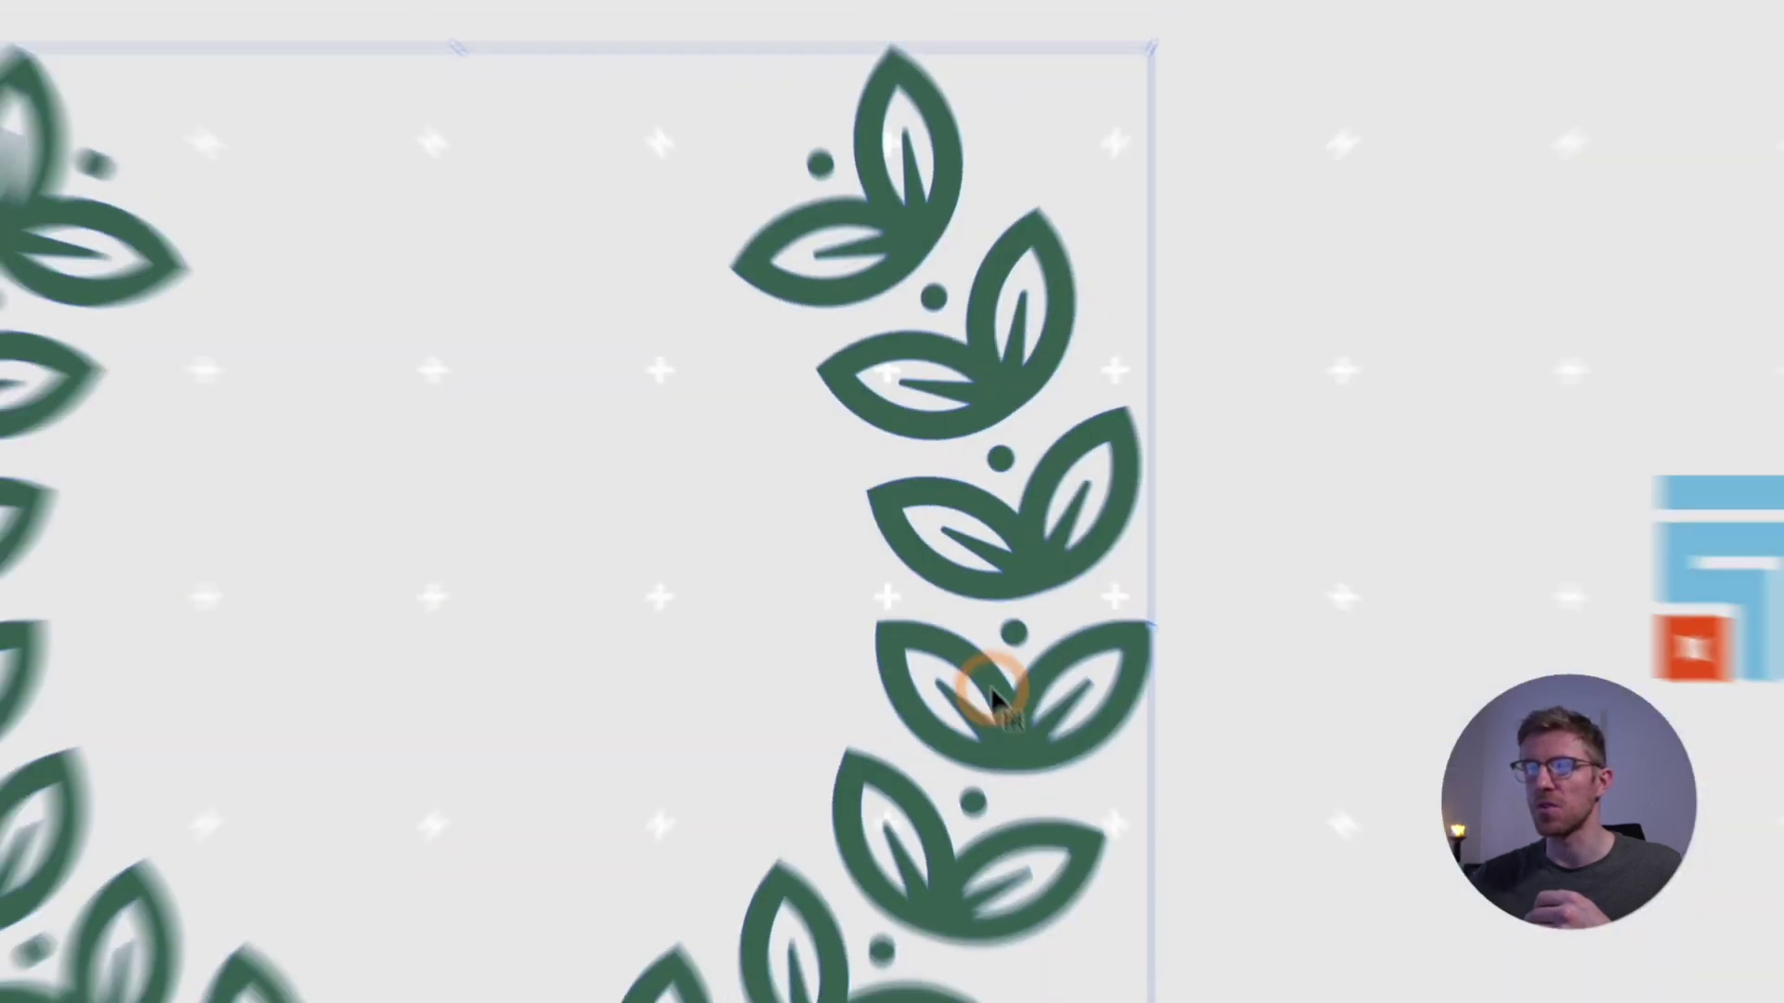
{"action": "left_click", "coordinate": [215, 555]}
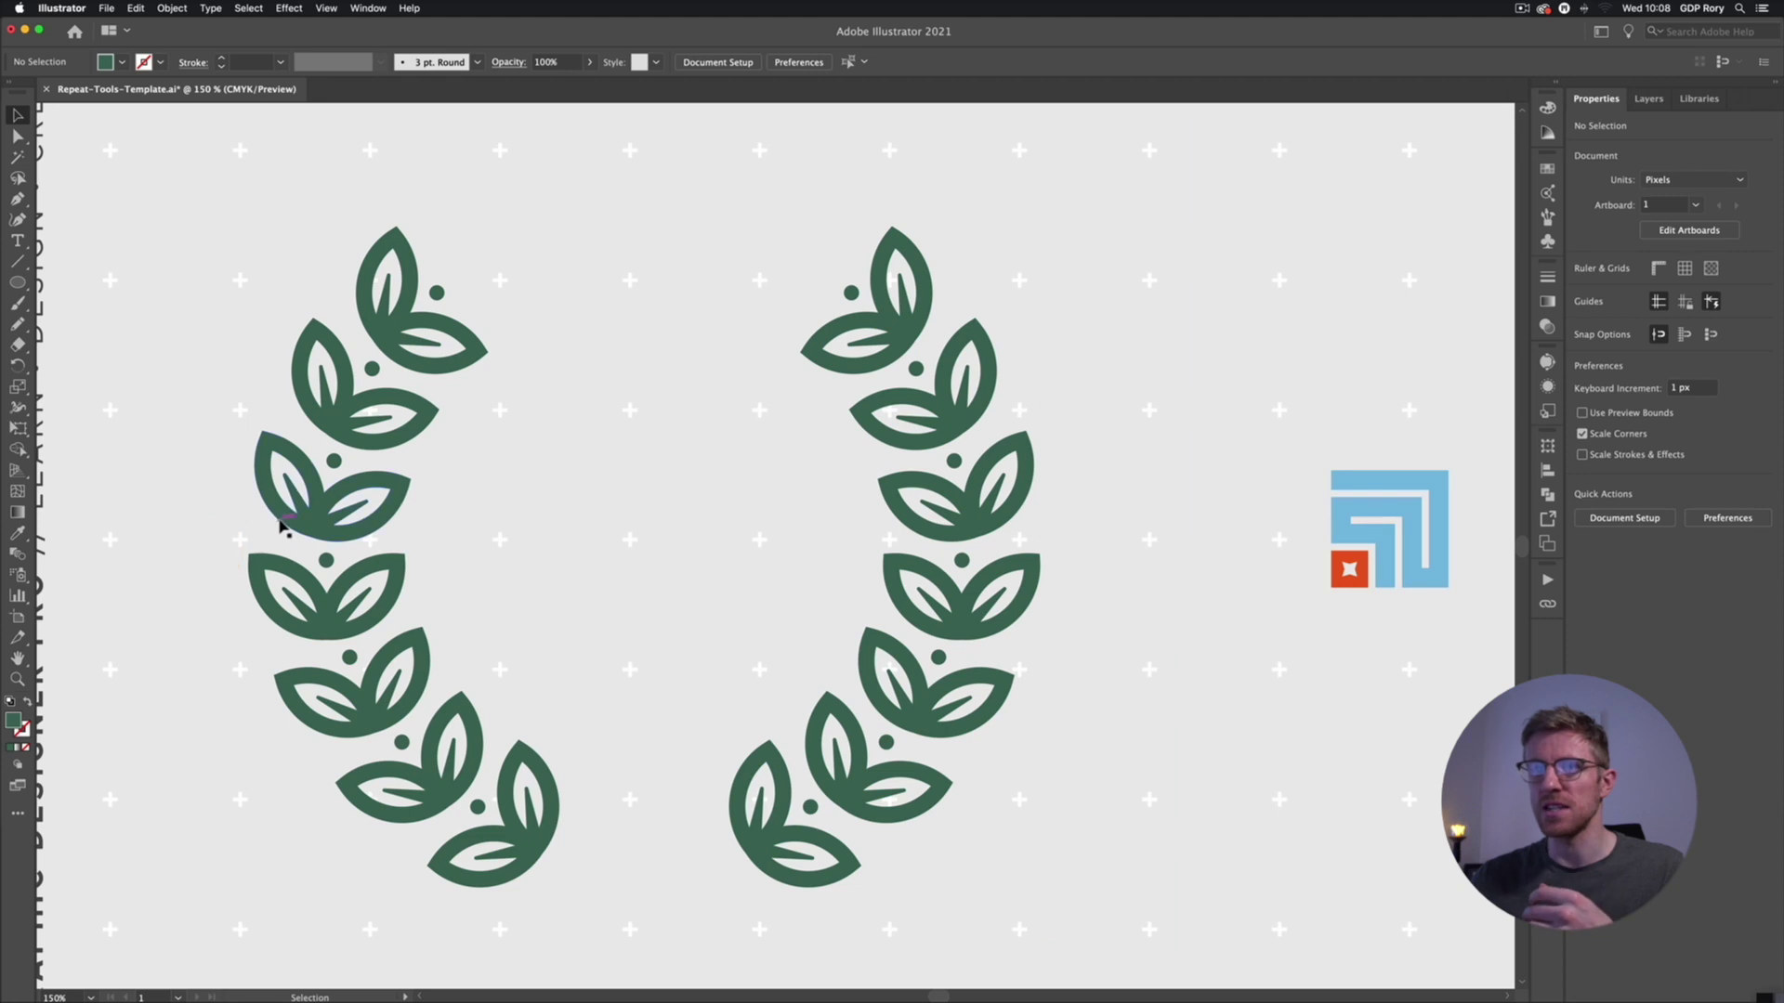
{"action": "left_click", "coordinate": [281, 527]}
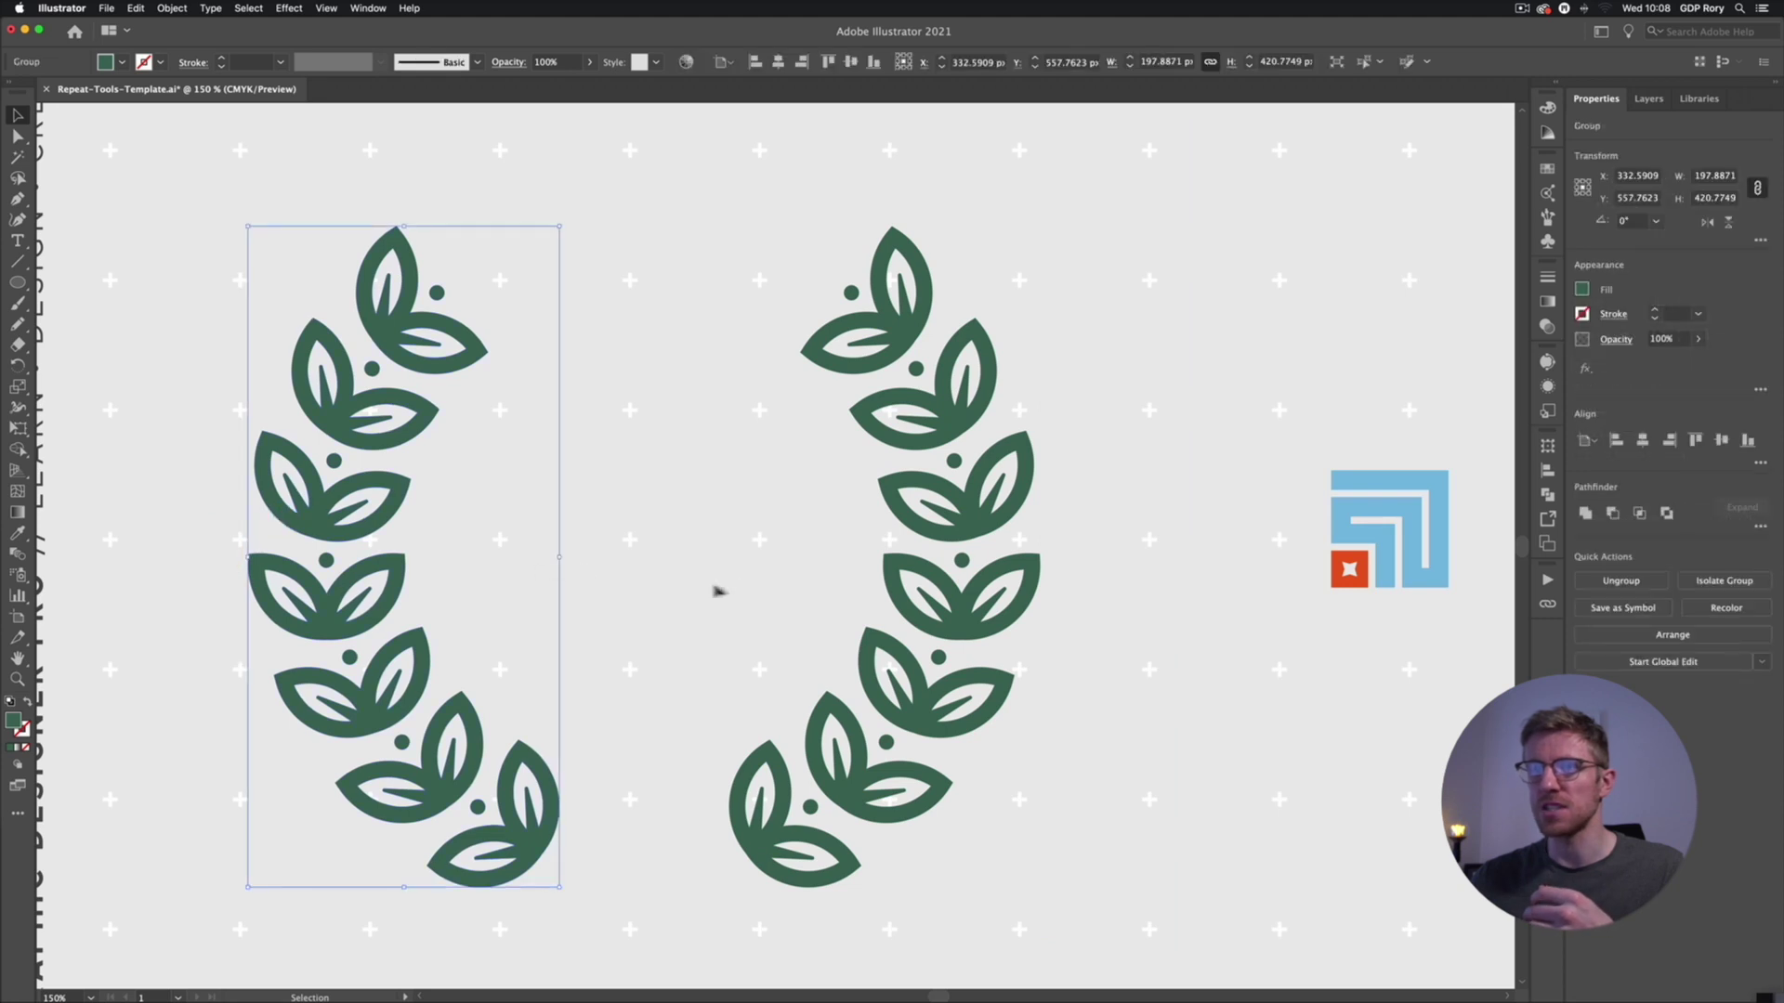
{"action": "left_click", "coordinate": [899, 606]}
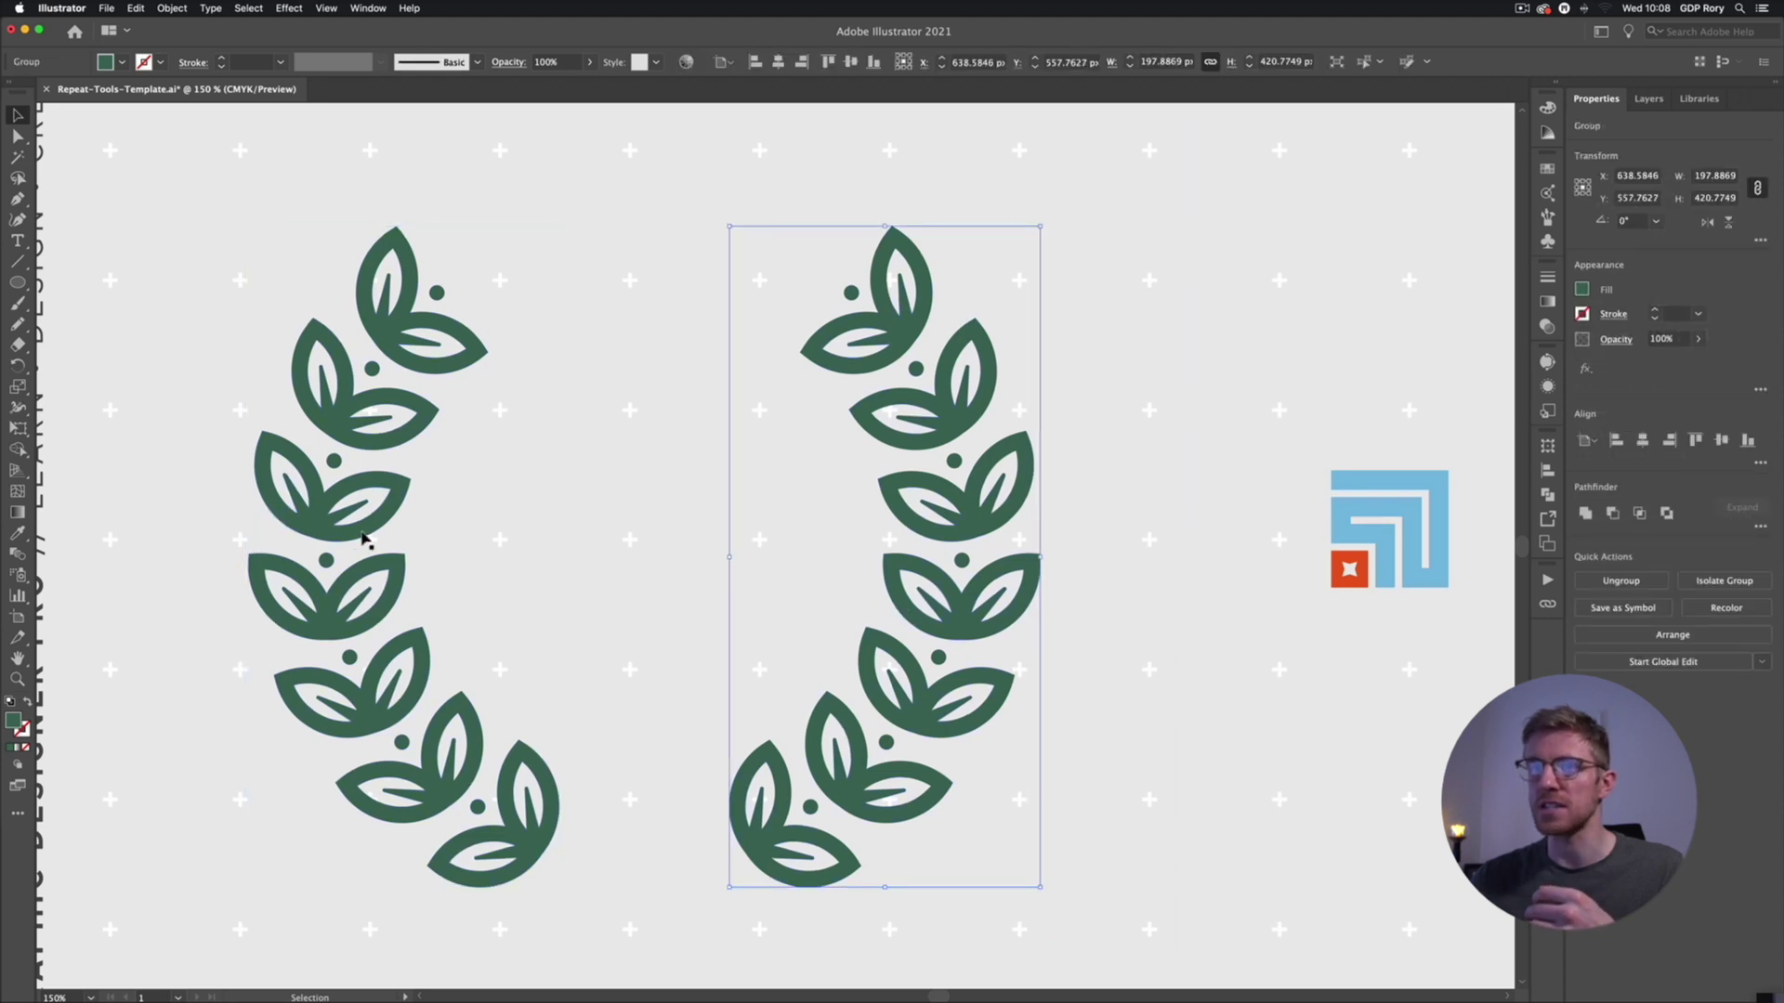
{"action": "left_click", "coordinate": [366, 539]}
- Test-move a leaf pair inside the left group, undo it, then select both wreath halves
{"action": "double_click", "coordinate": [362, 534]}
{"action": "left_click_drag", "start_coordinate": [362, 534], "coordinate": [578, 521]}
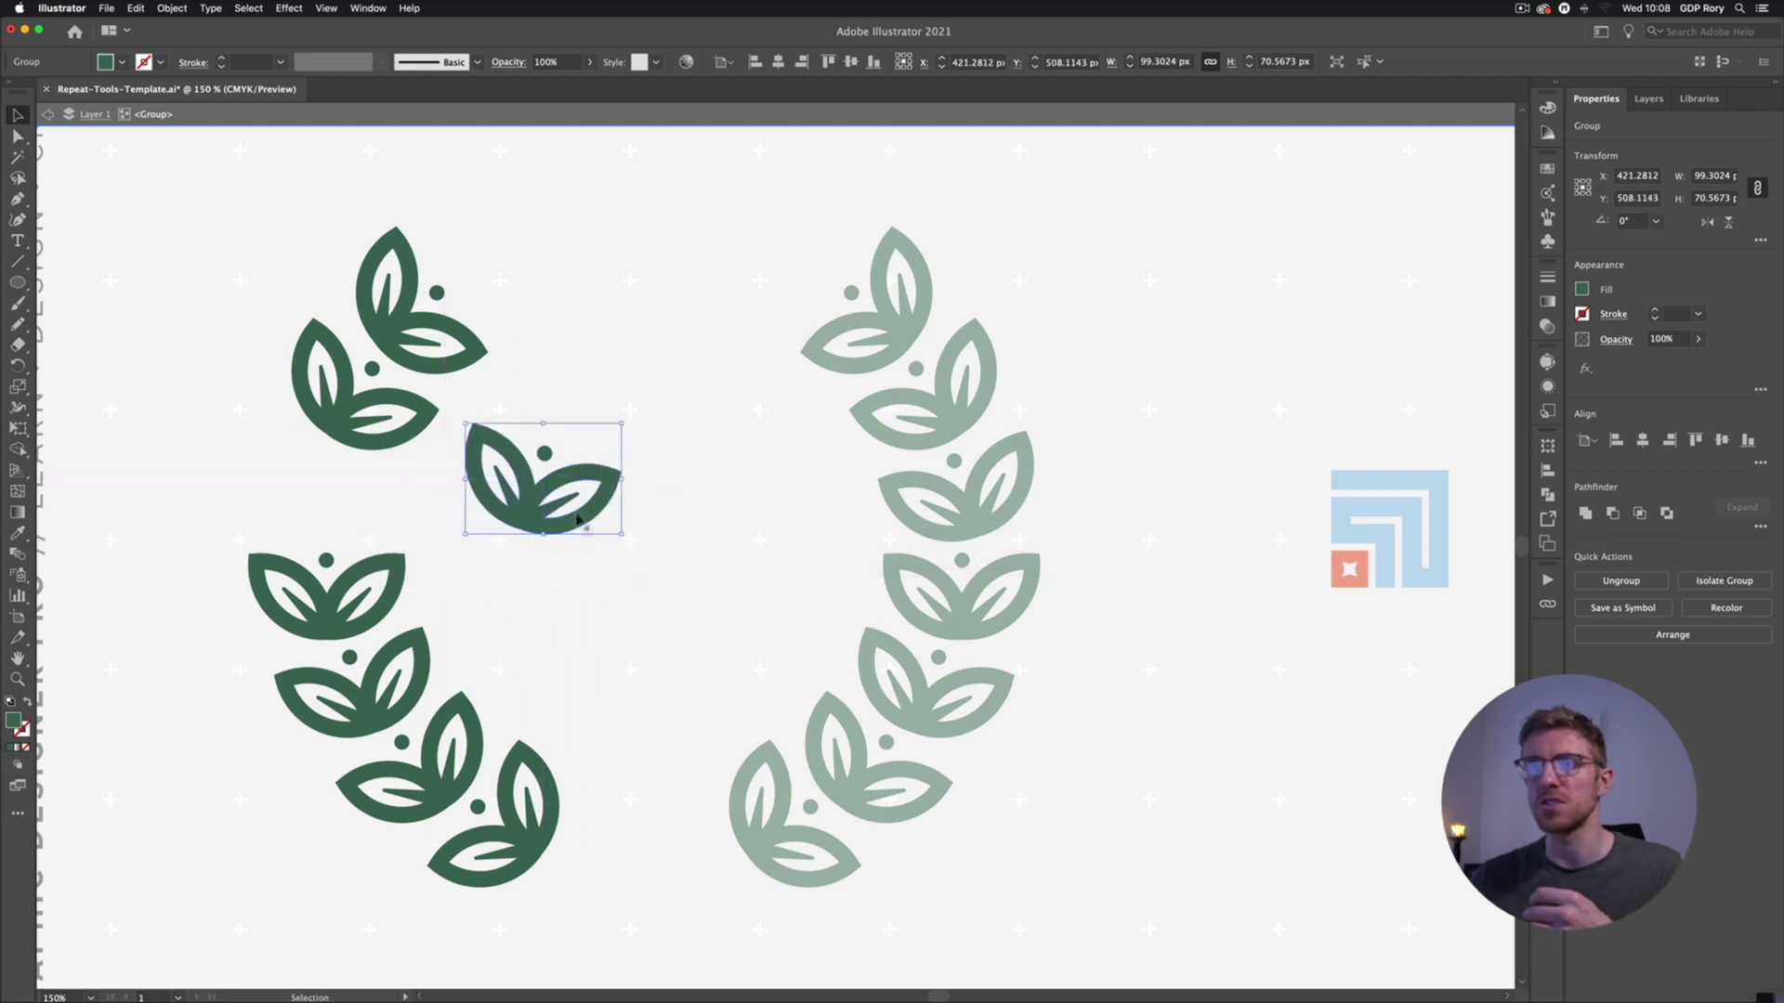
{"action": "key", "text": "a"}
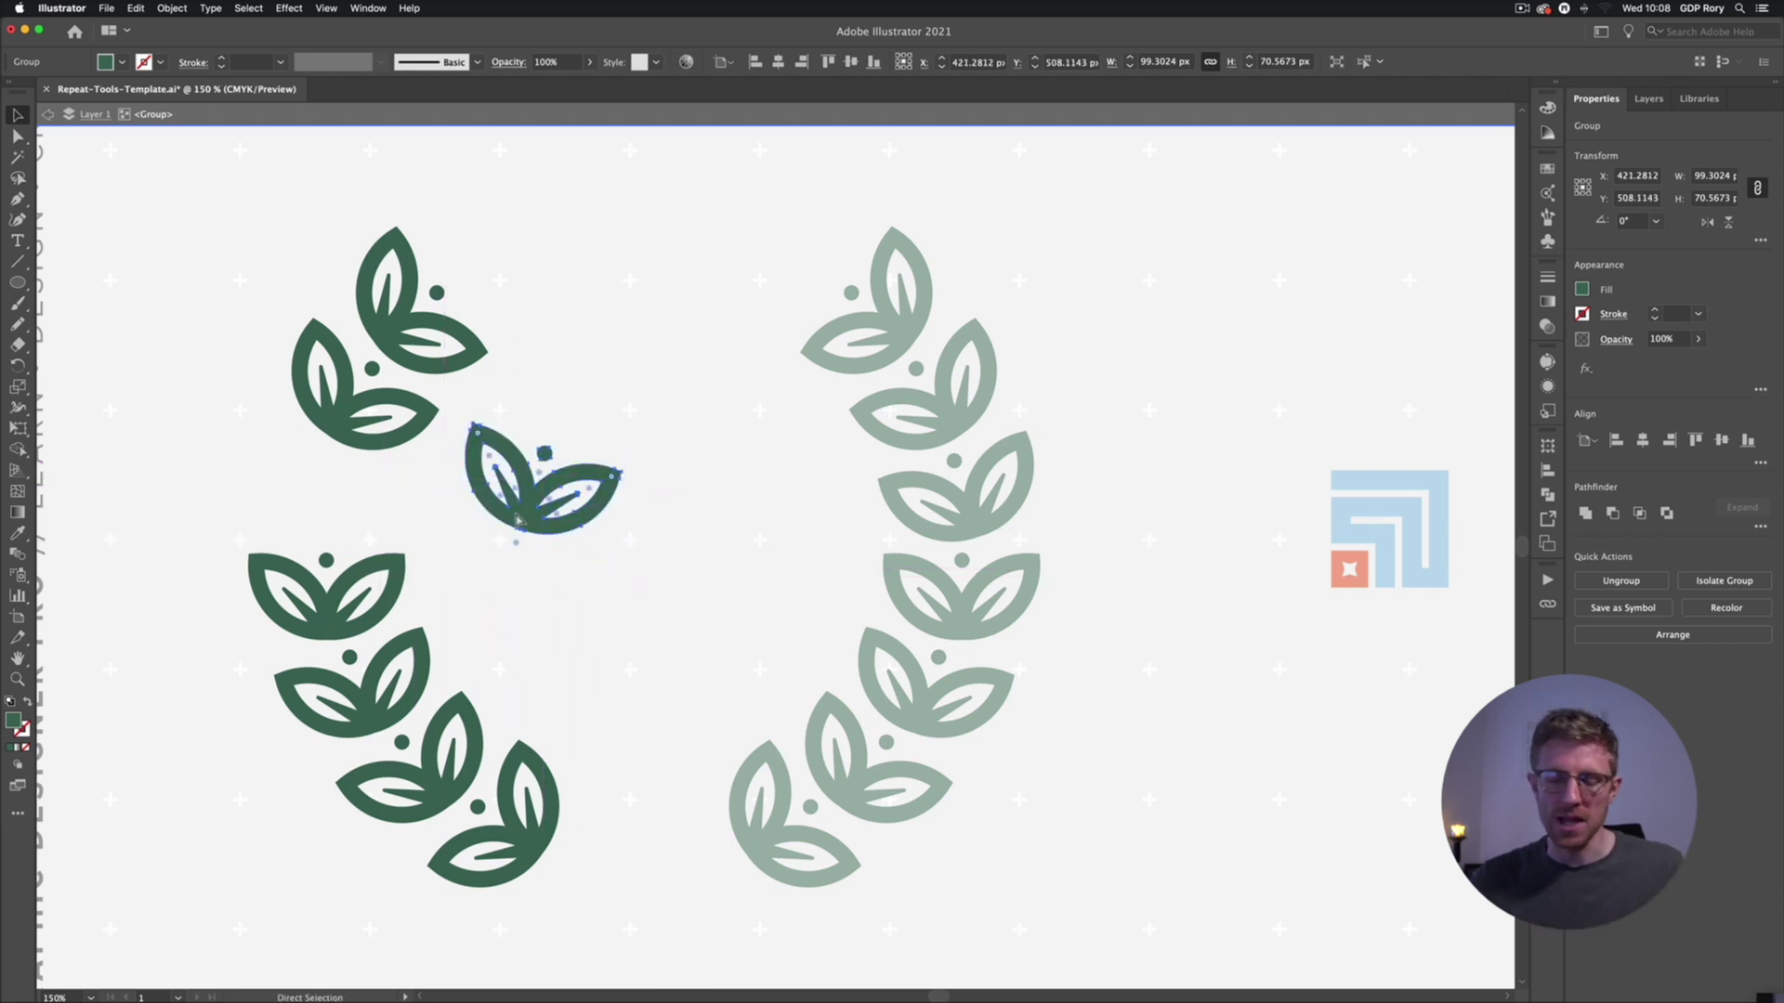
{"action": "key", "text": "cmd+z"}
{"action": "double_click", "coordinate": [134, 449]}
{"action": "key", "text": "v"}
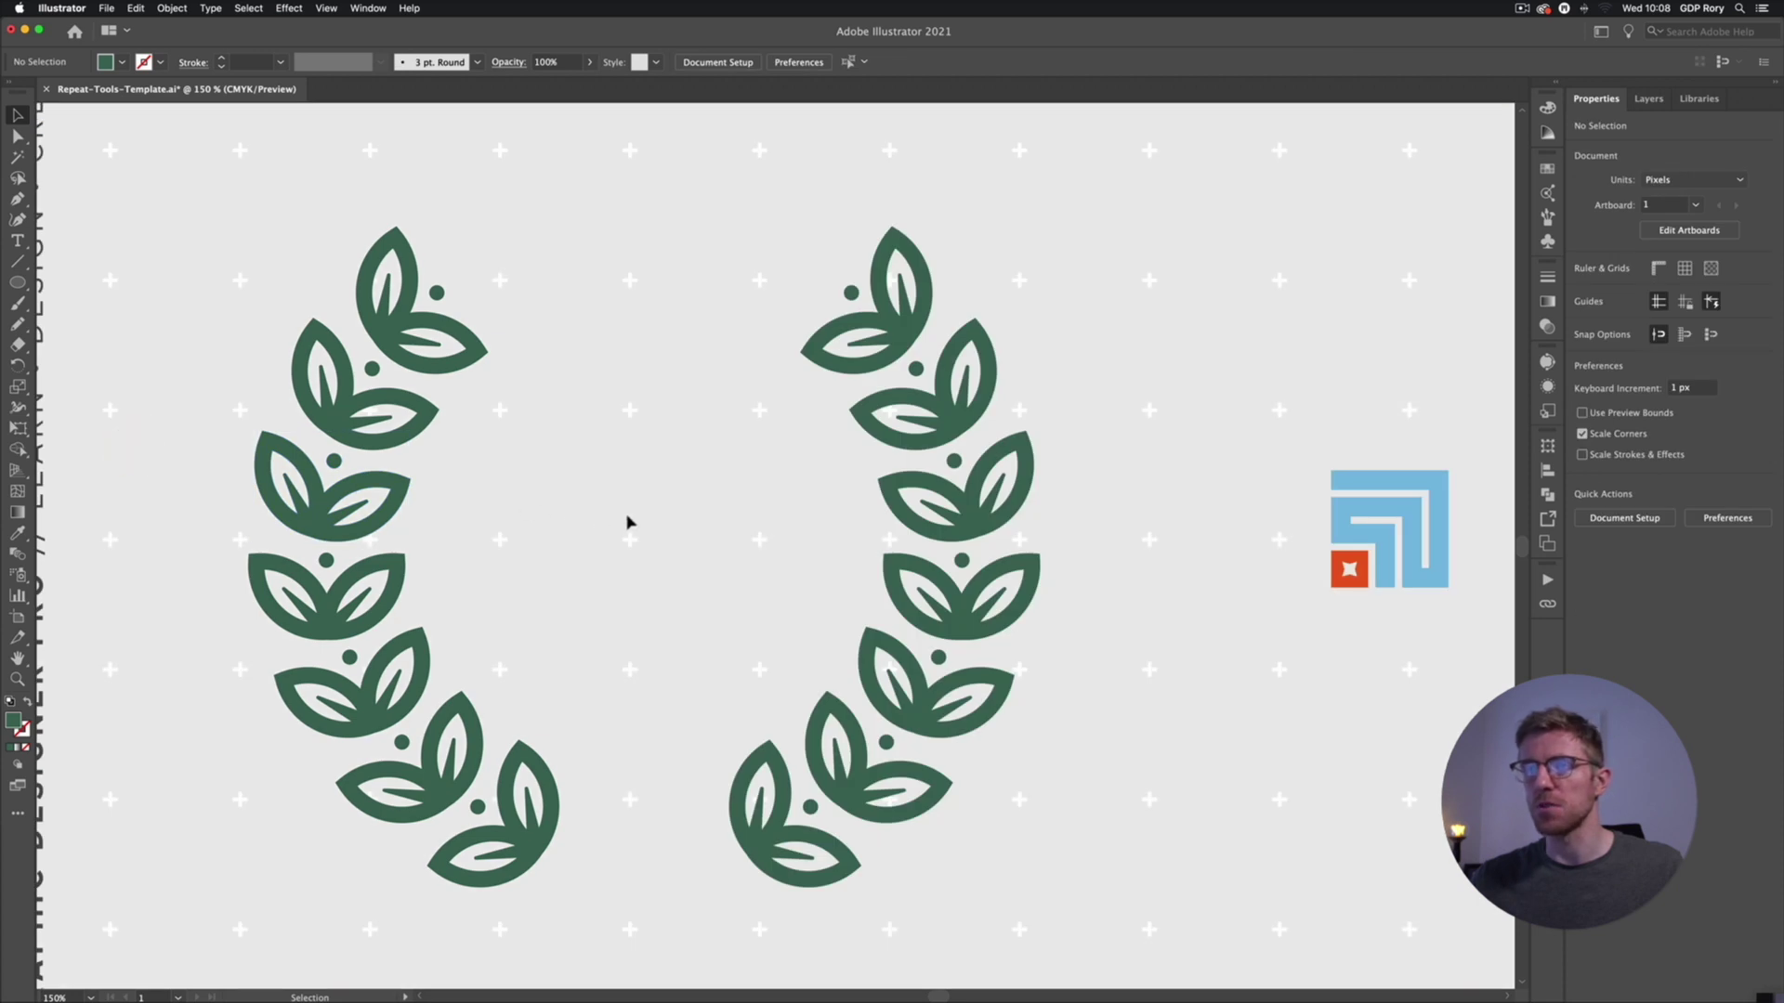
{"action": "key", "text": "cmd+minus"}
{"action": "left_click_drag", "start_coordinate": [497, 330], "coordinate": [856, 748]}
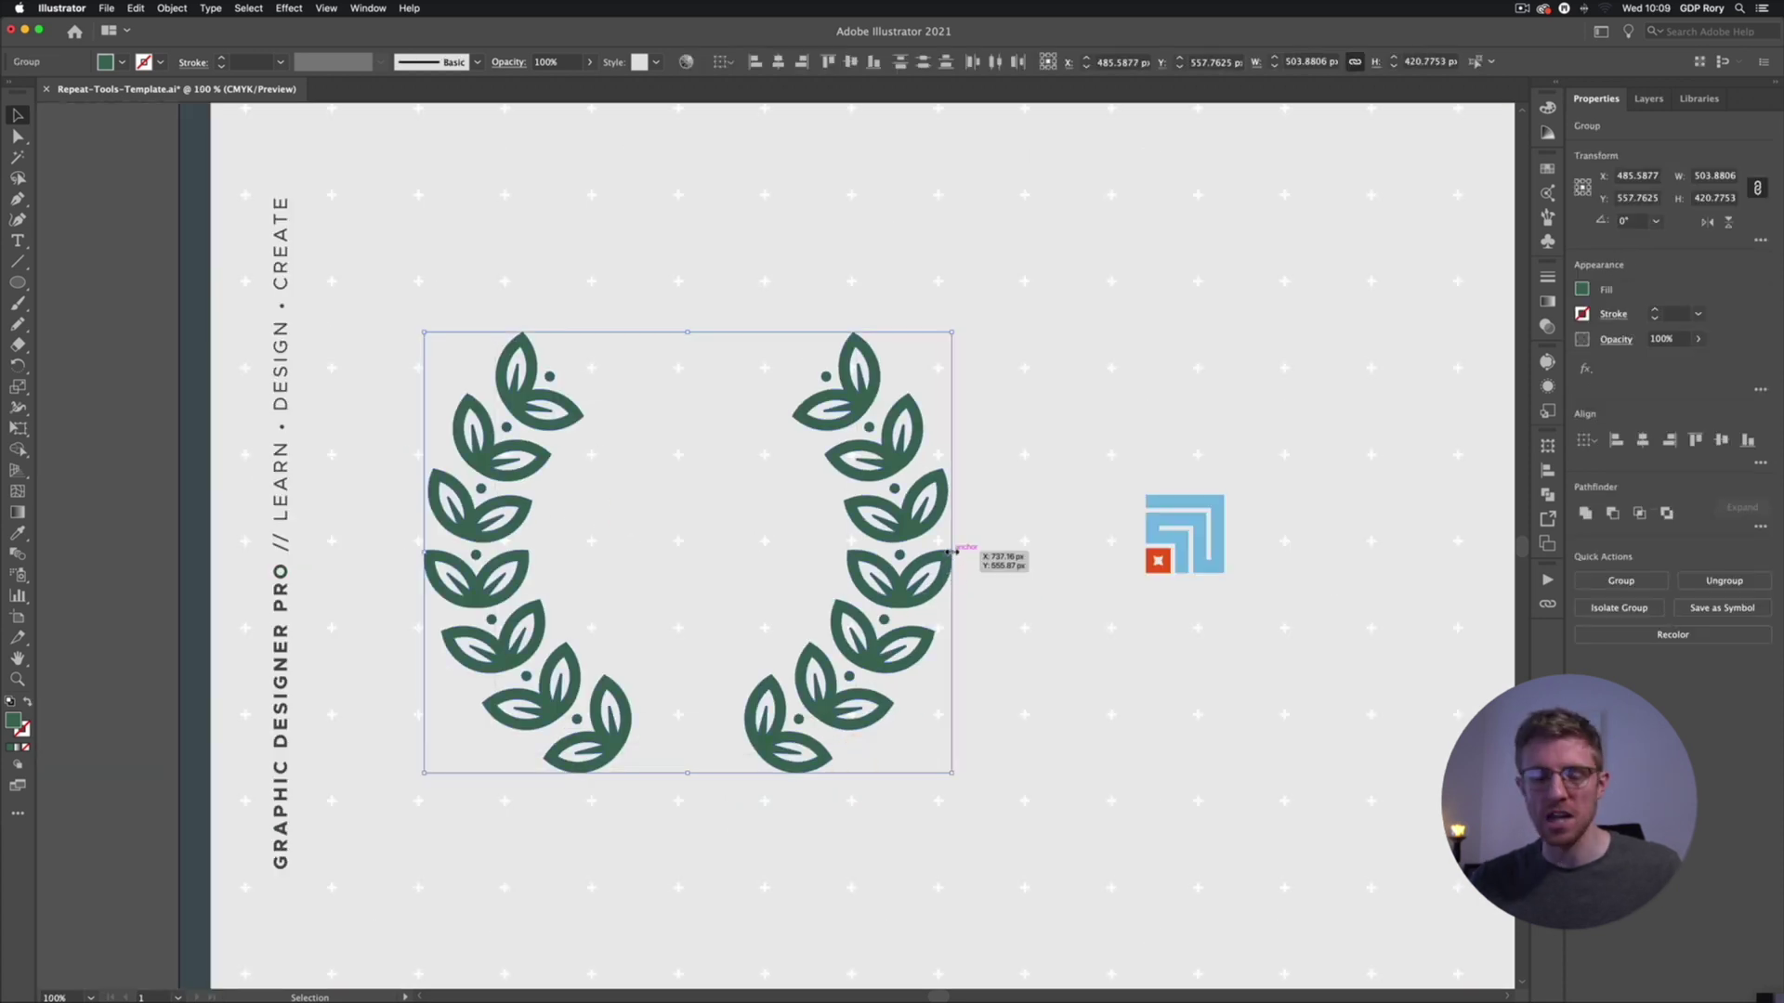
- Scale the wreath down proportionally and move the blue-and-red square icon to the left
{"action": "left_click_drag", "start_coordinate": [948, 552], "coordinate": [471, 594]}
{"action": "key", "text": "space"}
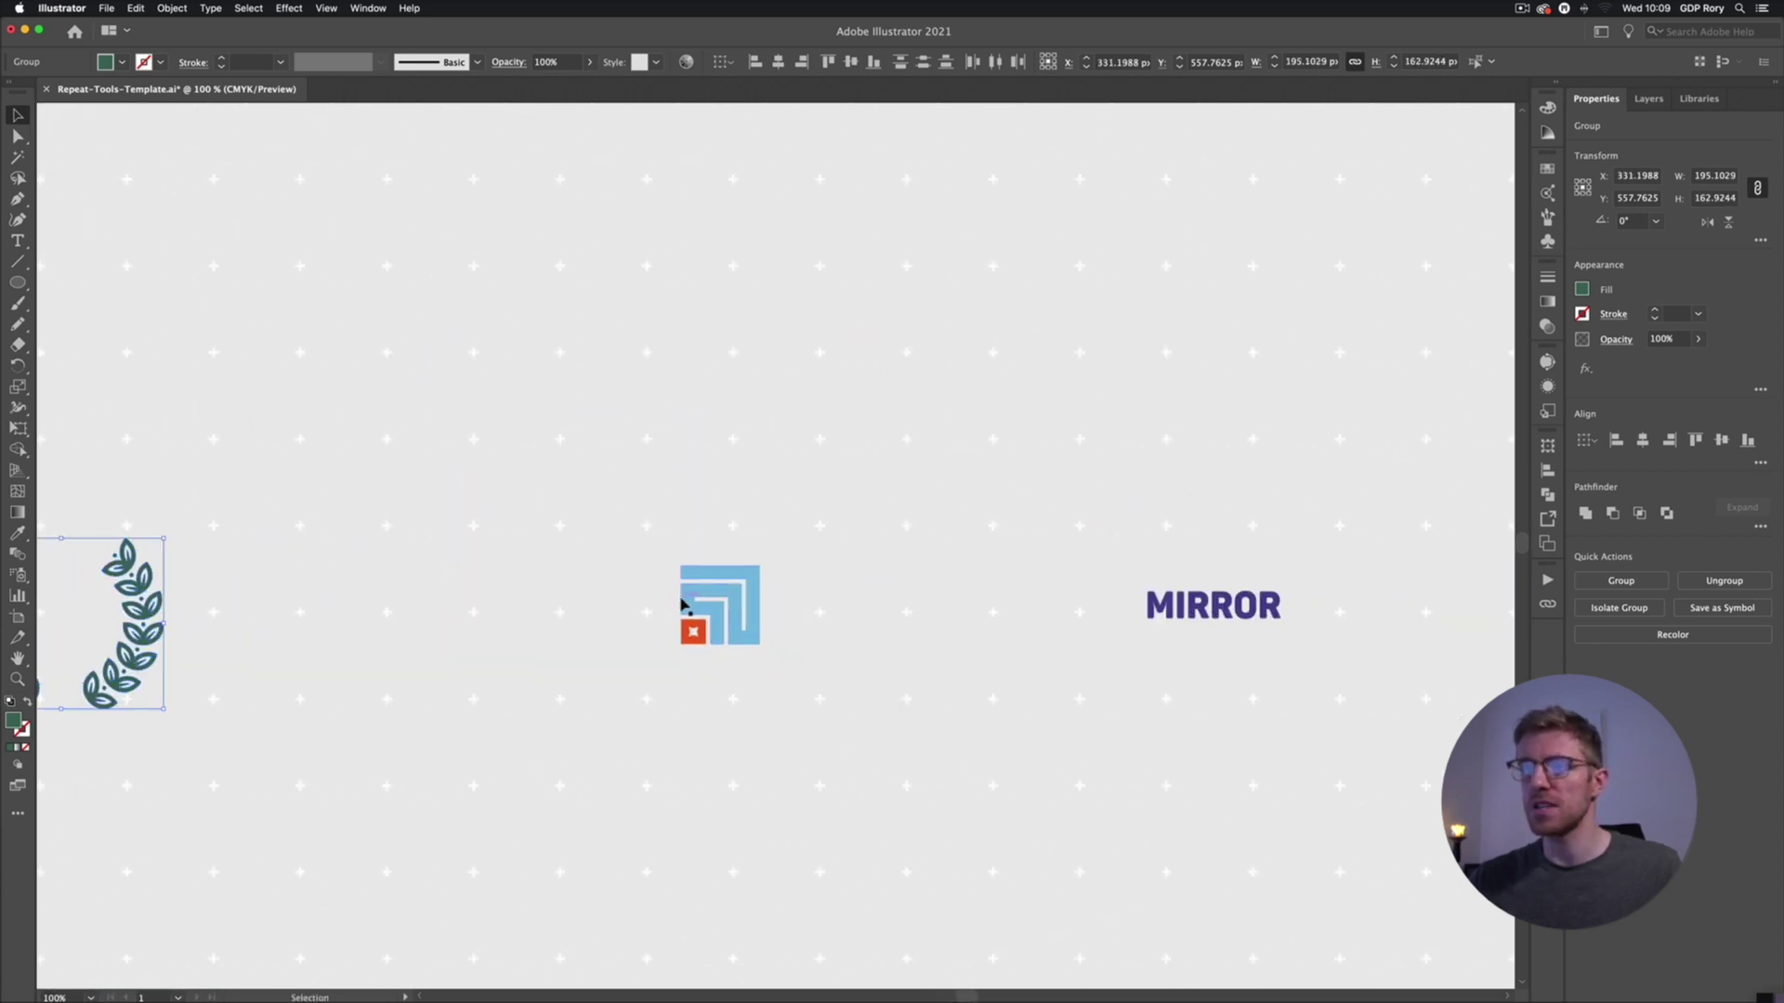
{"action": "left_click", "coordinate": [686, 608]}
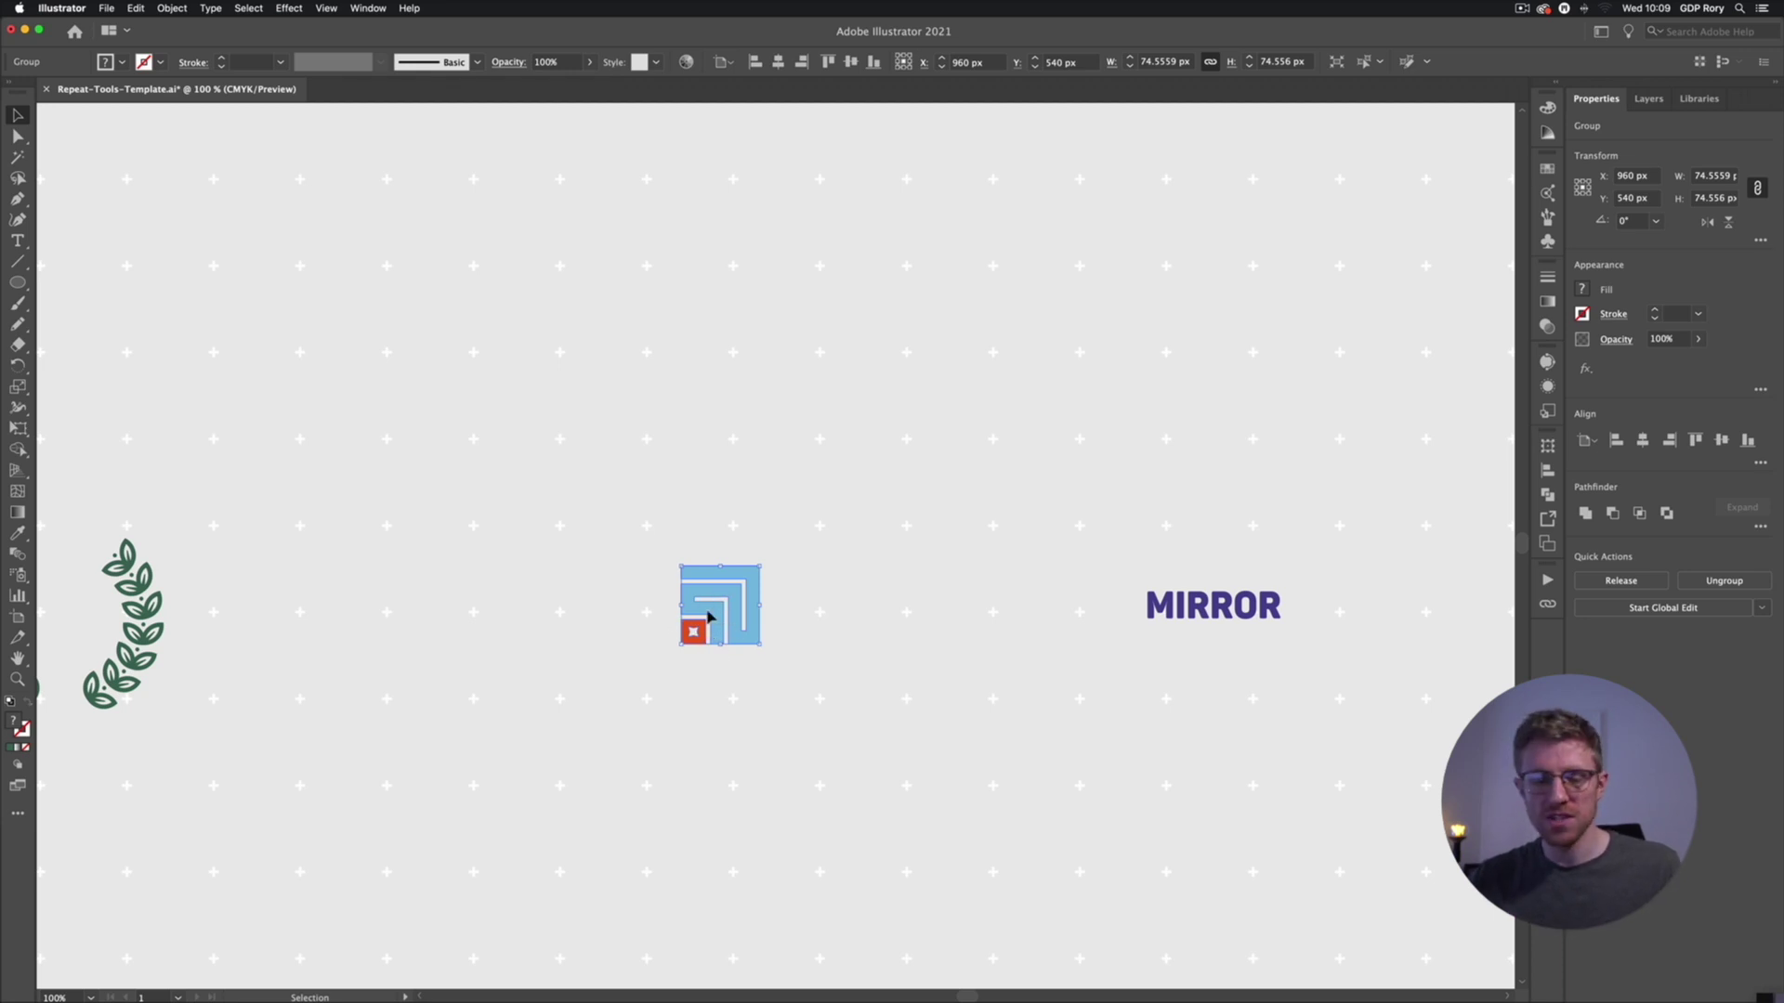
{"action": "left_click_drag", "start_coordinate": [708, 616], "coordinate": [469, 616]}
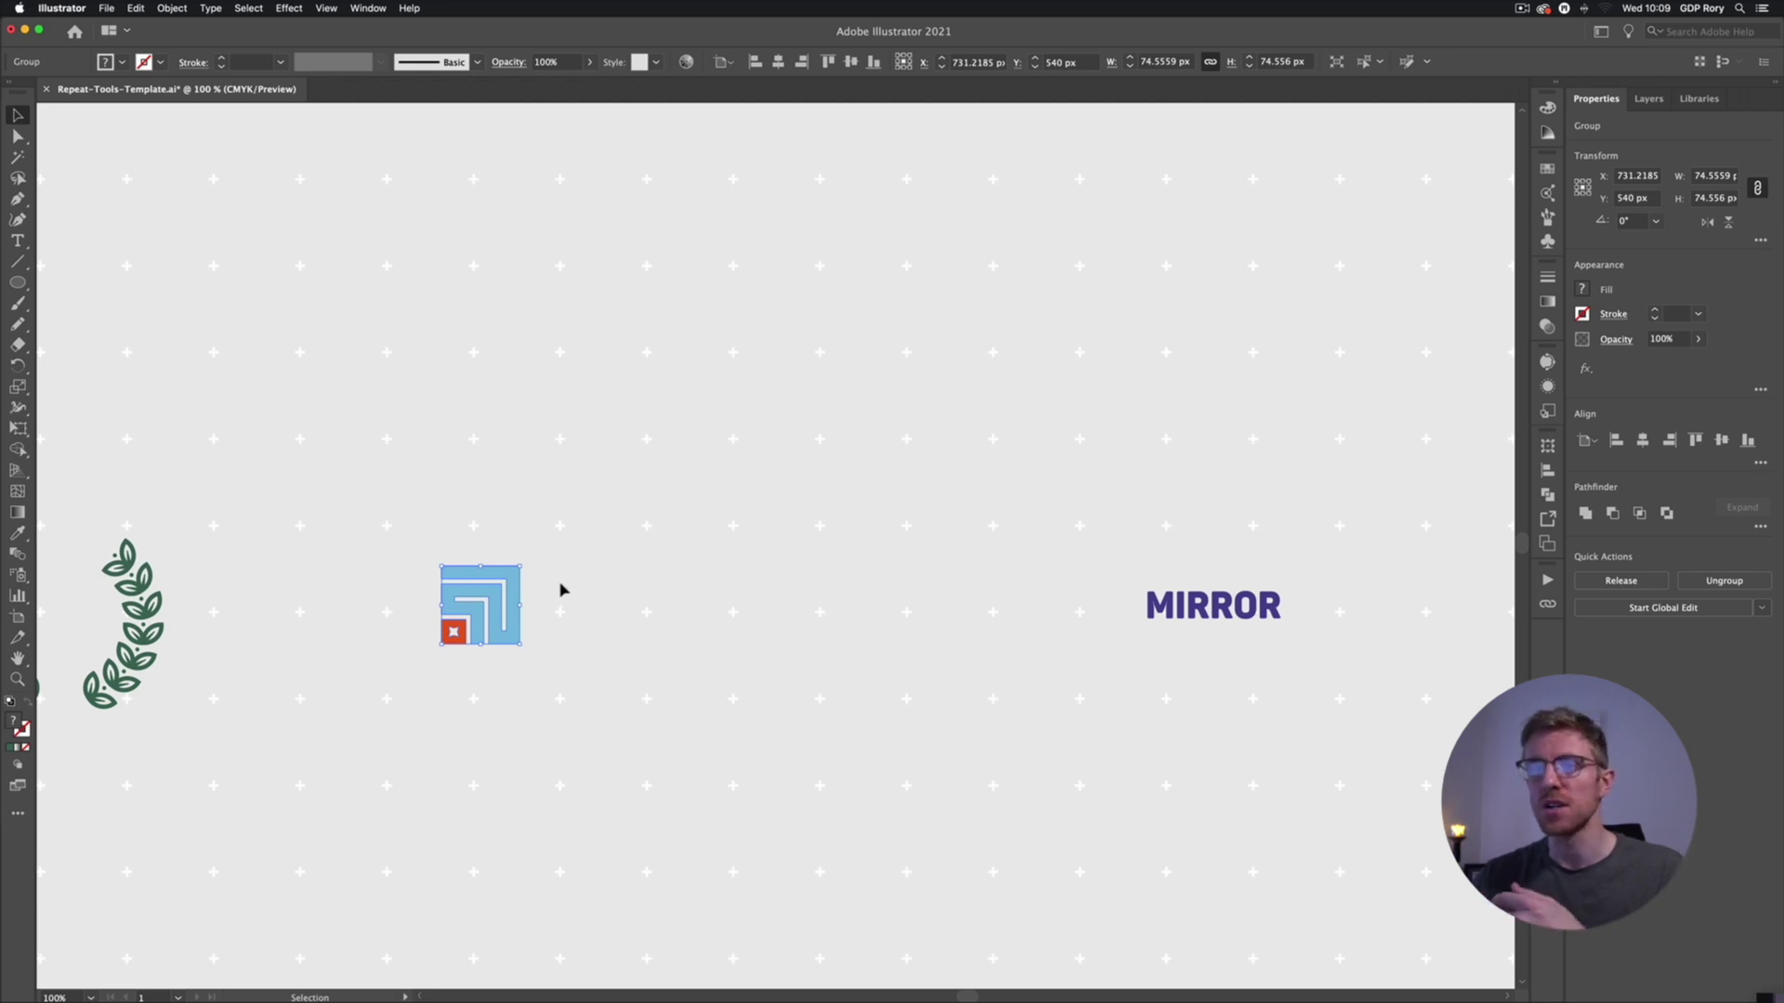
- Apply Object > Repeat > Grid to the square icon and extend it to seven columns and four rows
{"action": "left_click", "coordinate": [169, 8]}
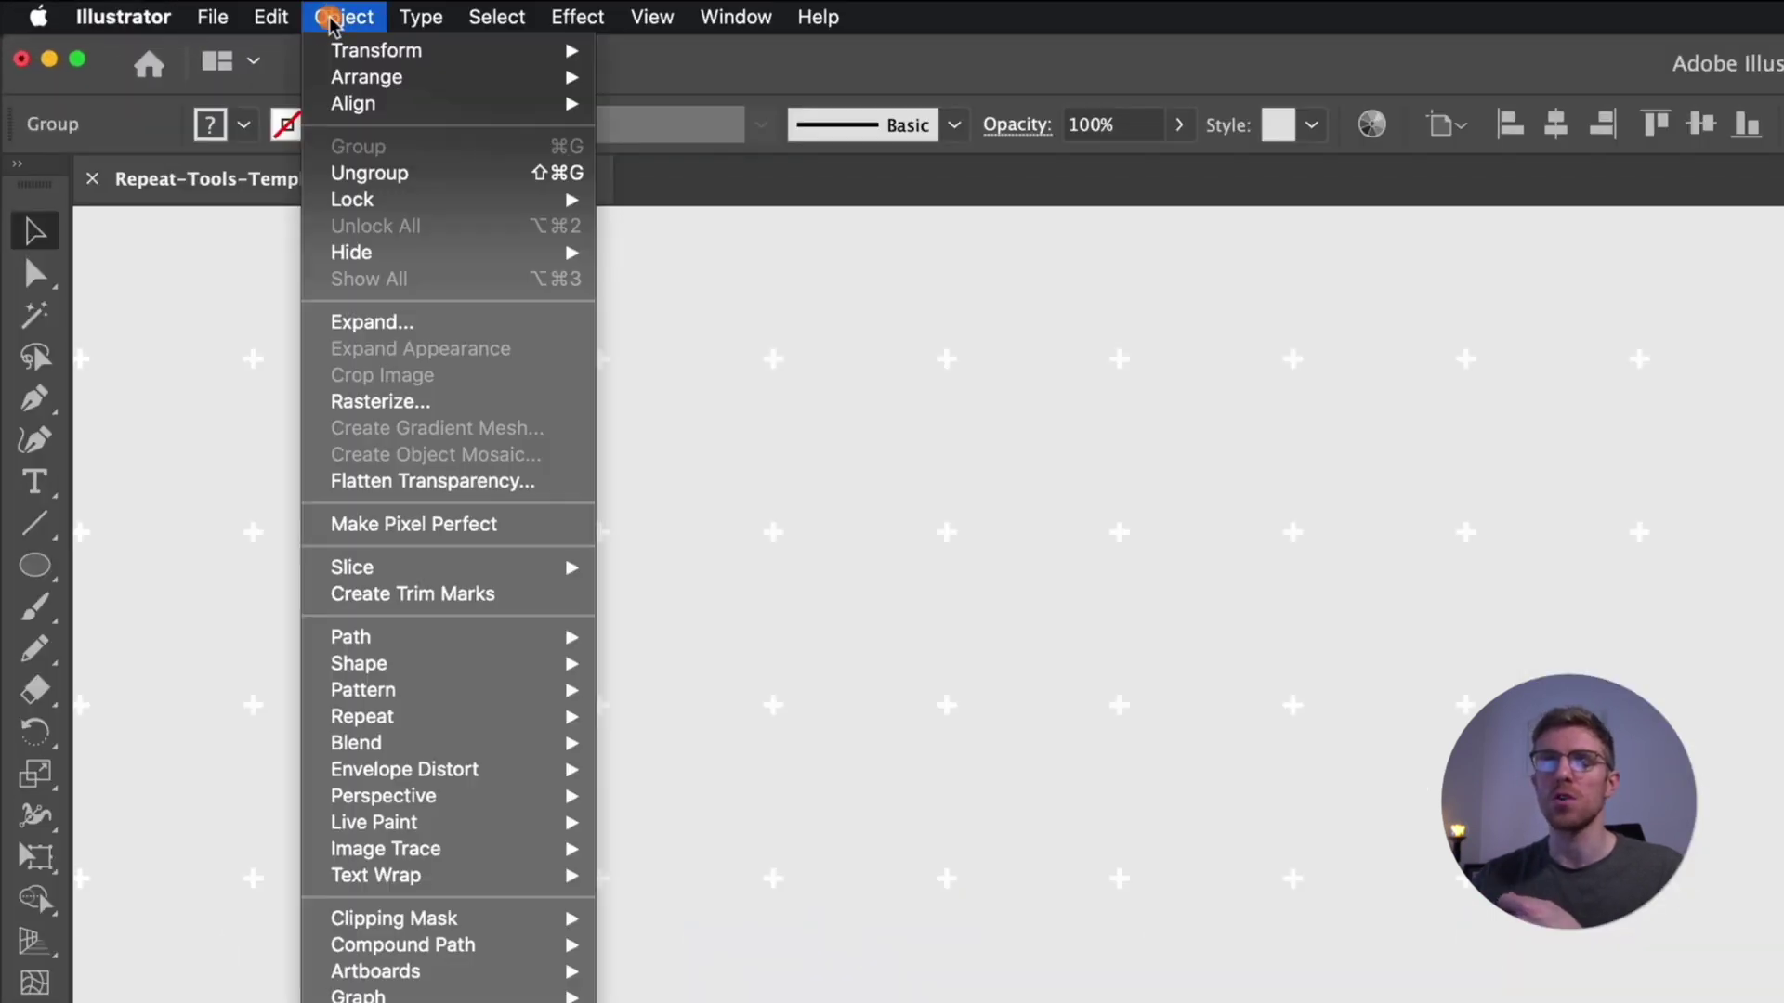
{"action": "mouse_move", "coordinate": [425, 718]}
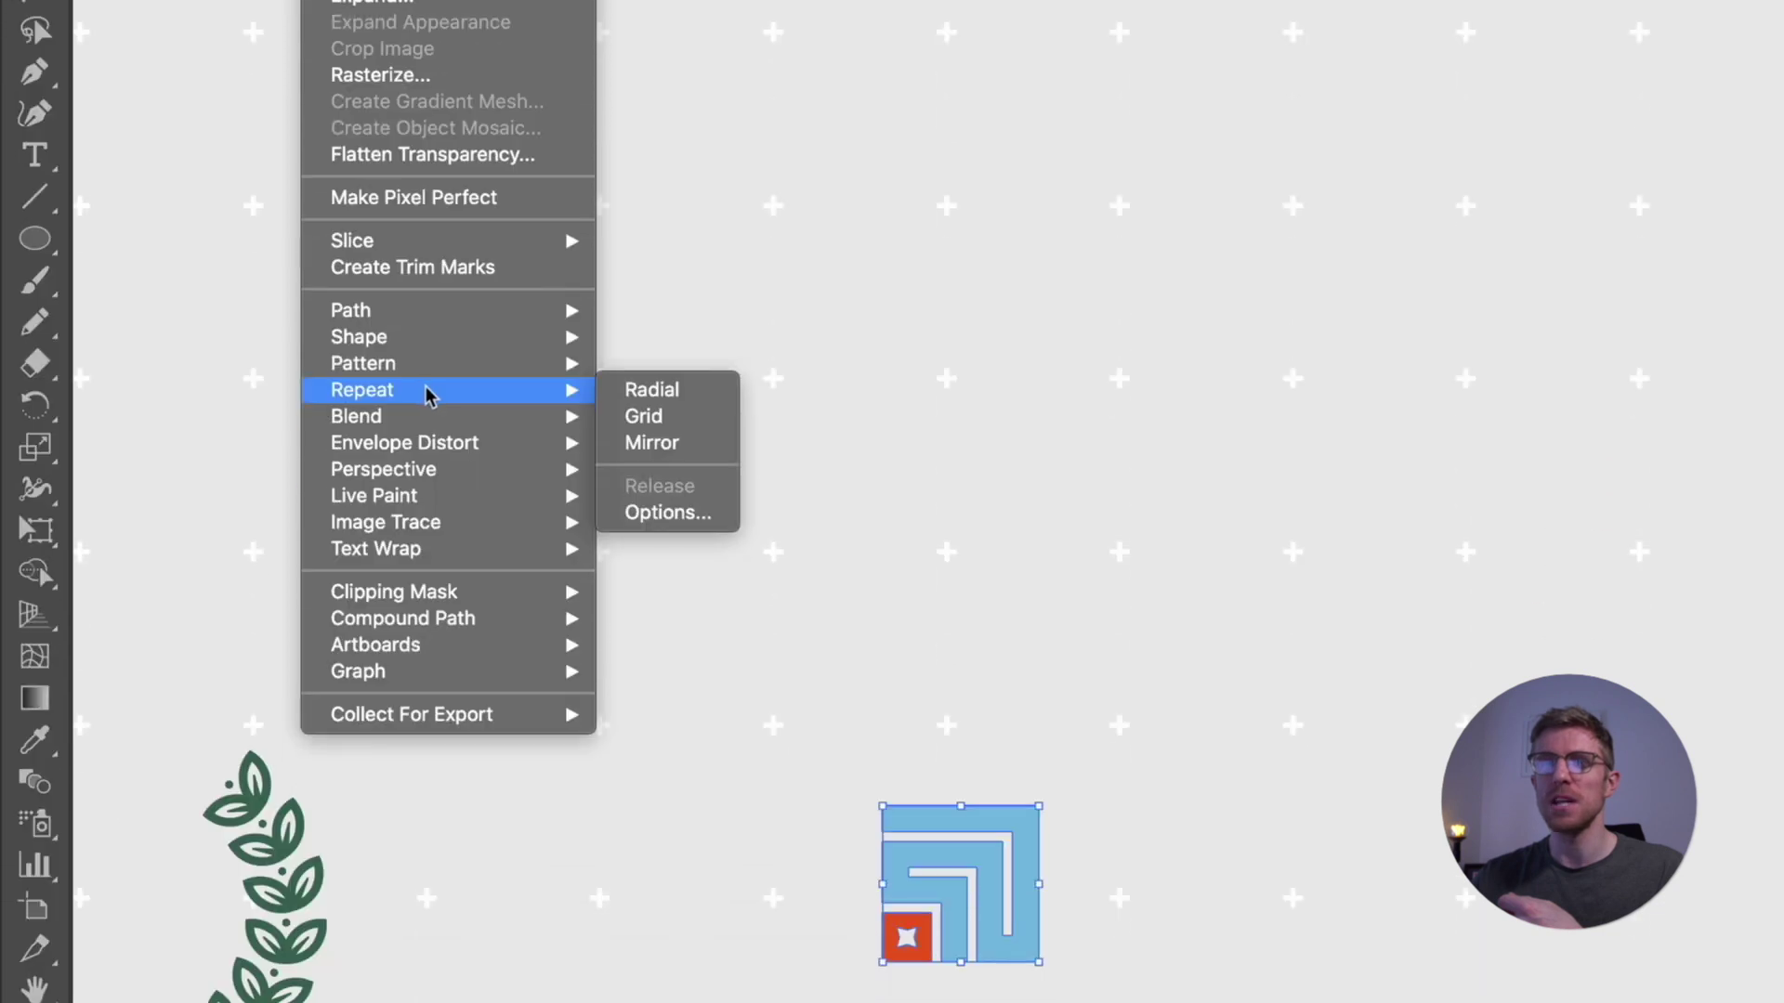
{"action": "left_click", "coordinate": [643, 419]}
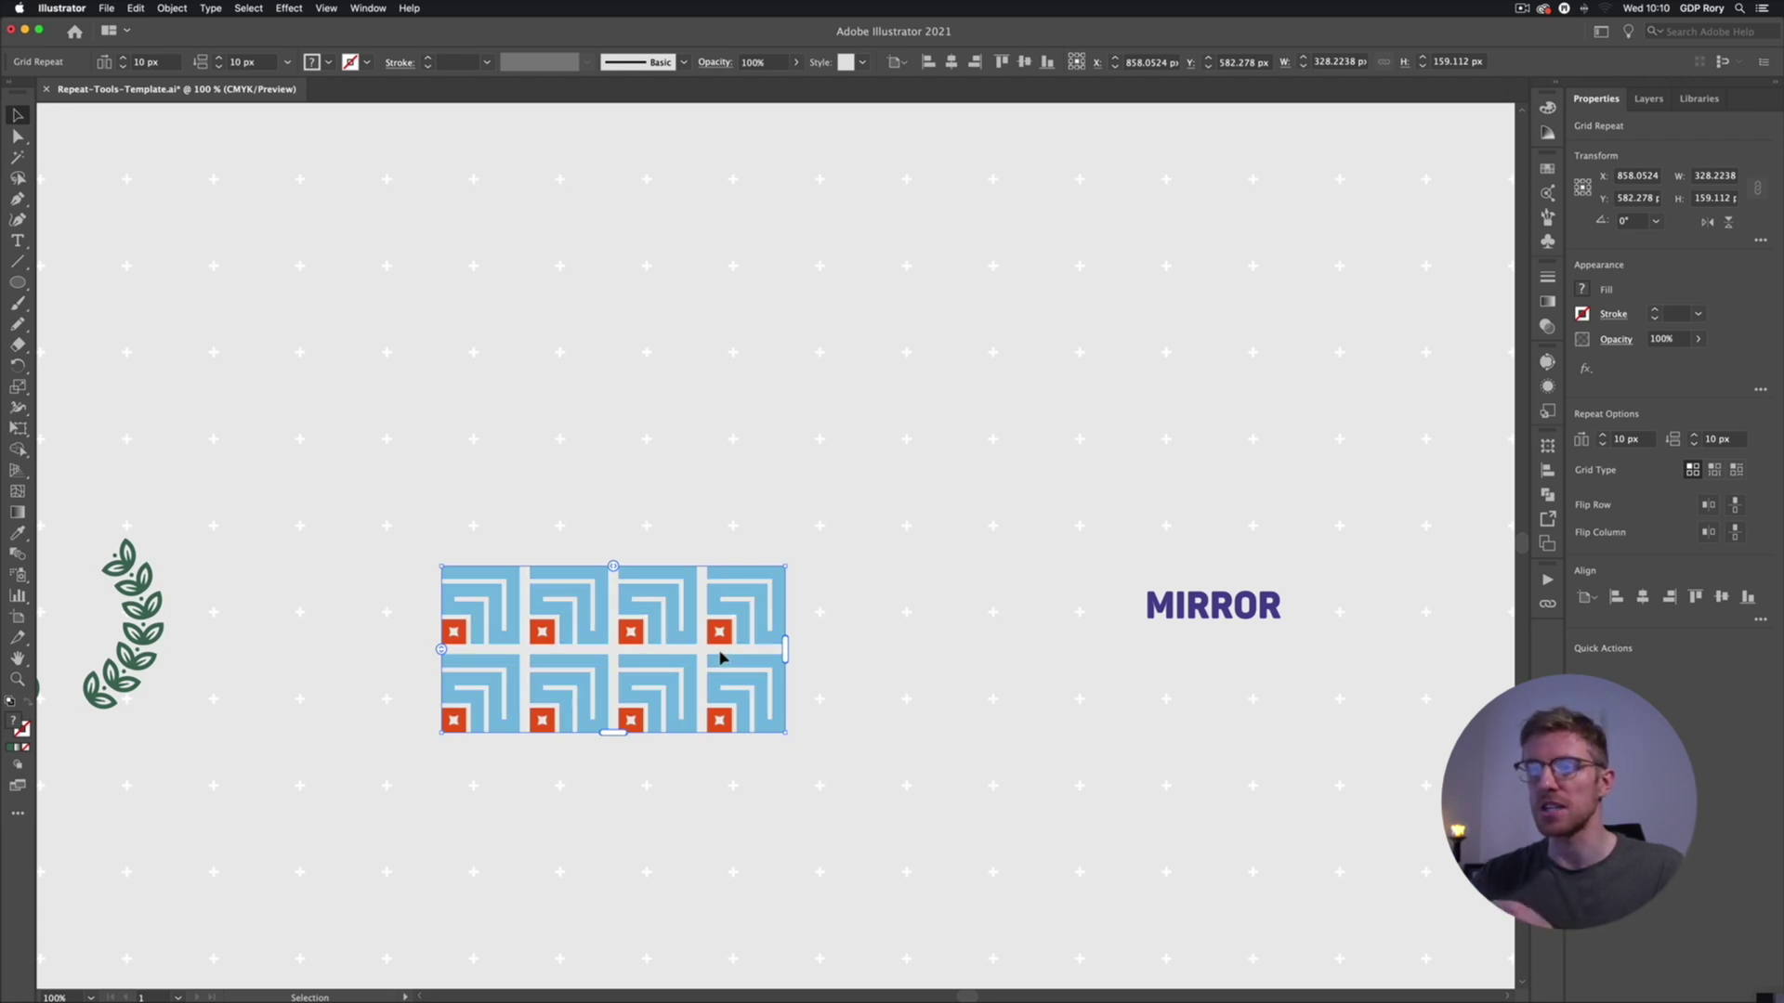
{"action": "left_click", "coordinate": [637, 753]}
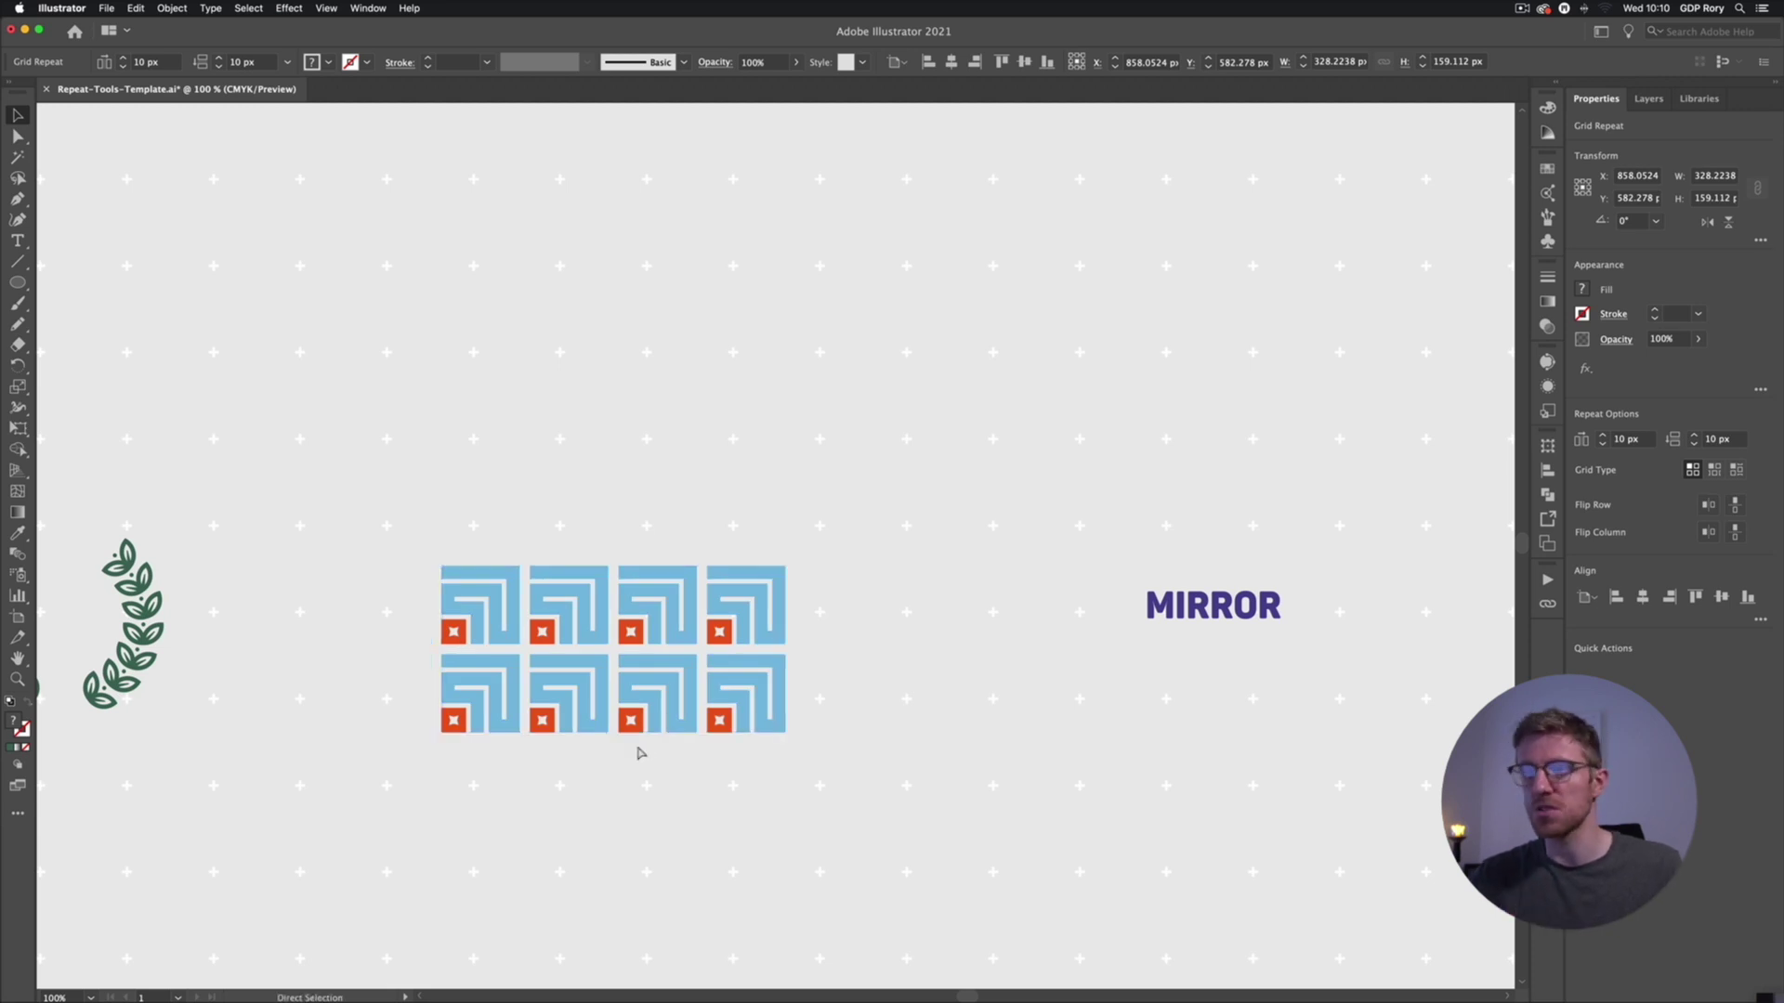
{"action": "key", "text": "super+equal"}
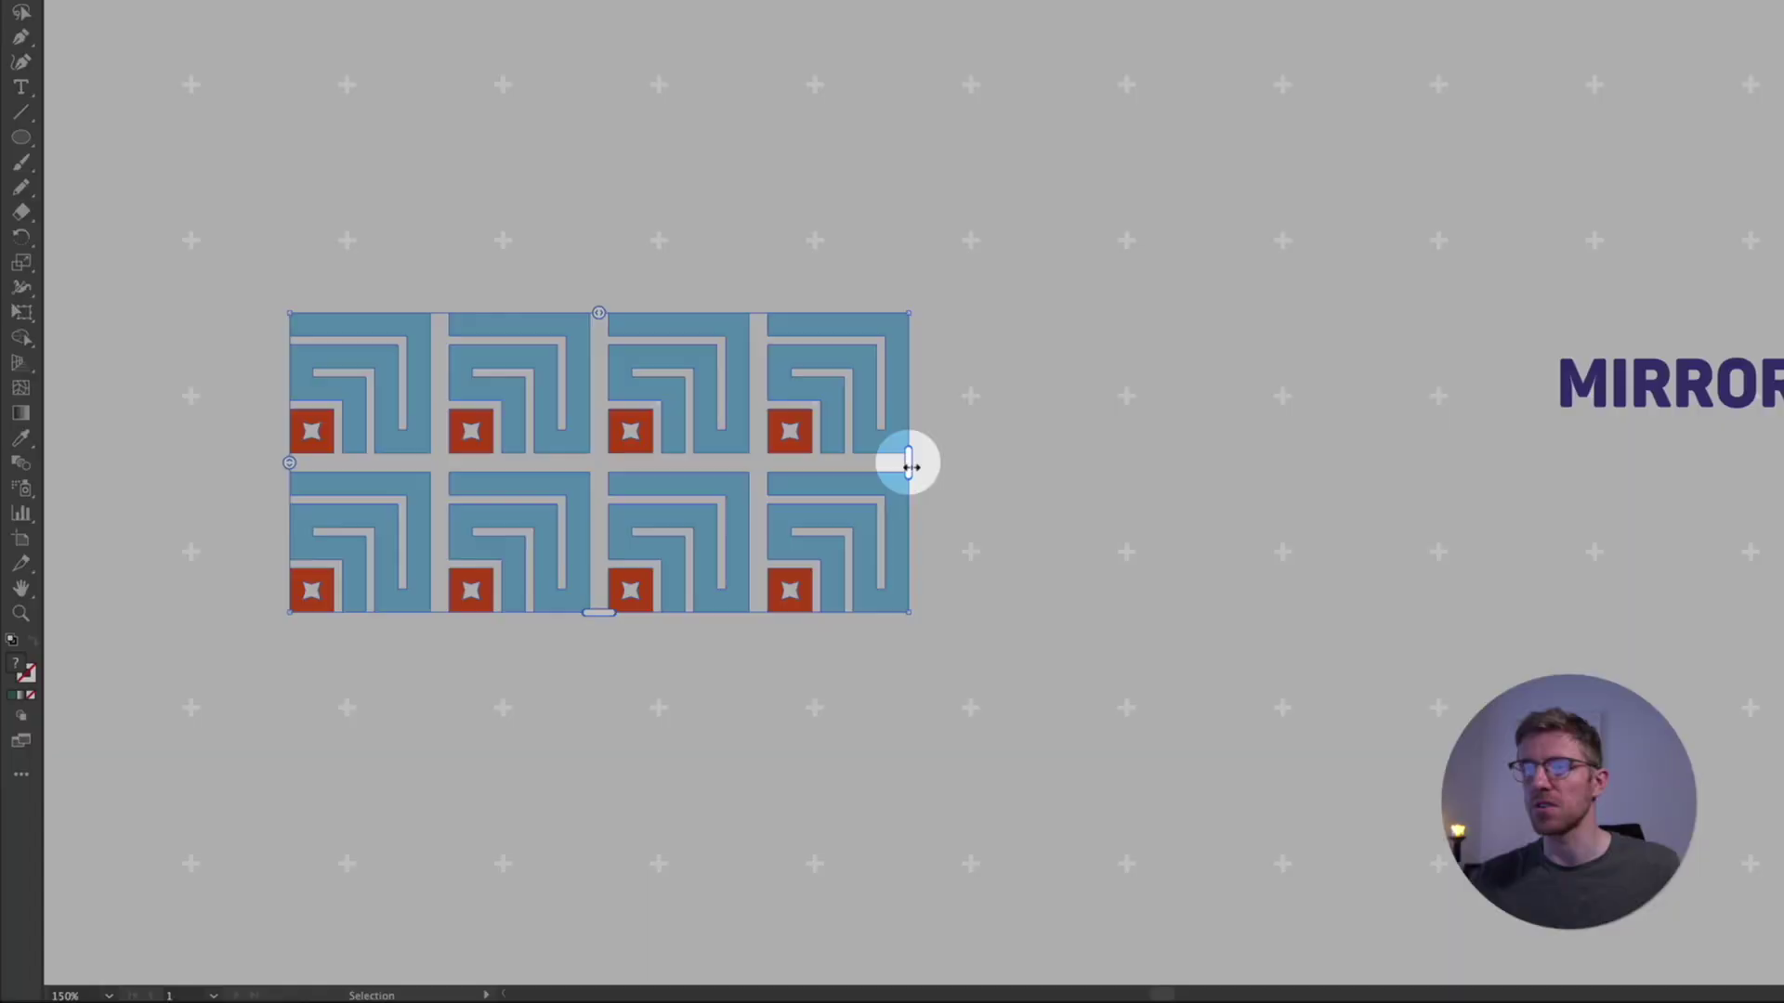
{"action": "left_click_drag", "start_coordinate": [911, 466], "coordinate": [1401, 534]}
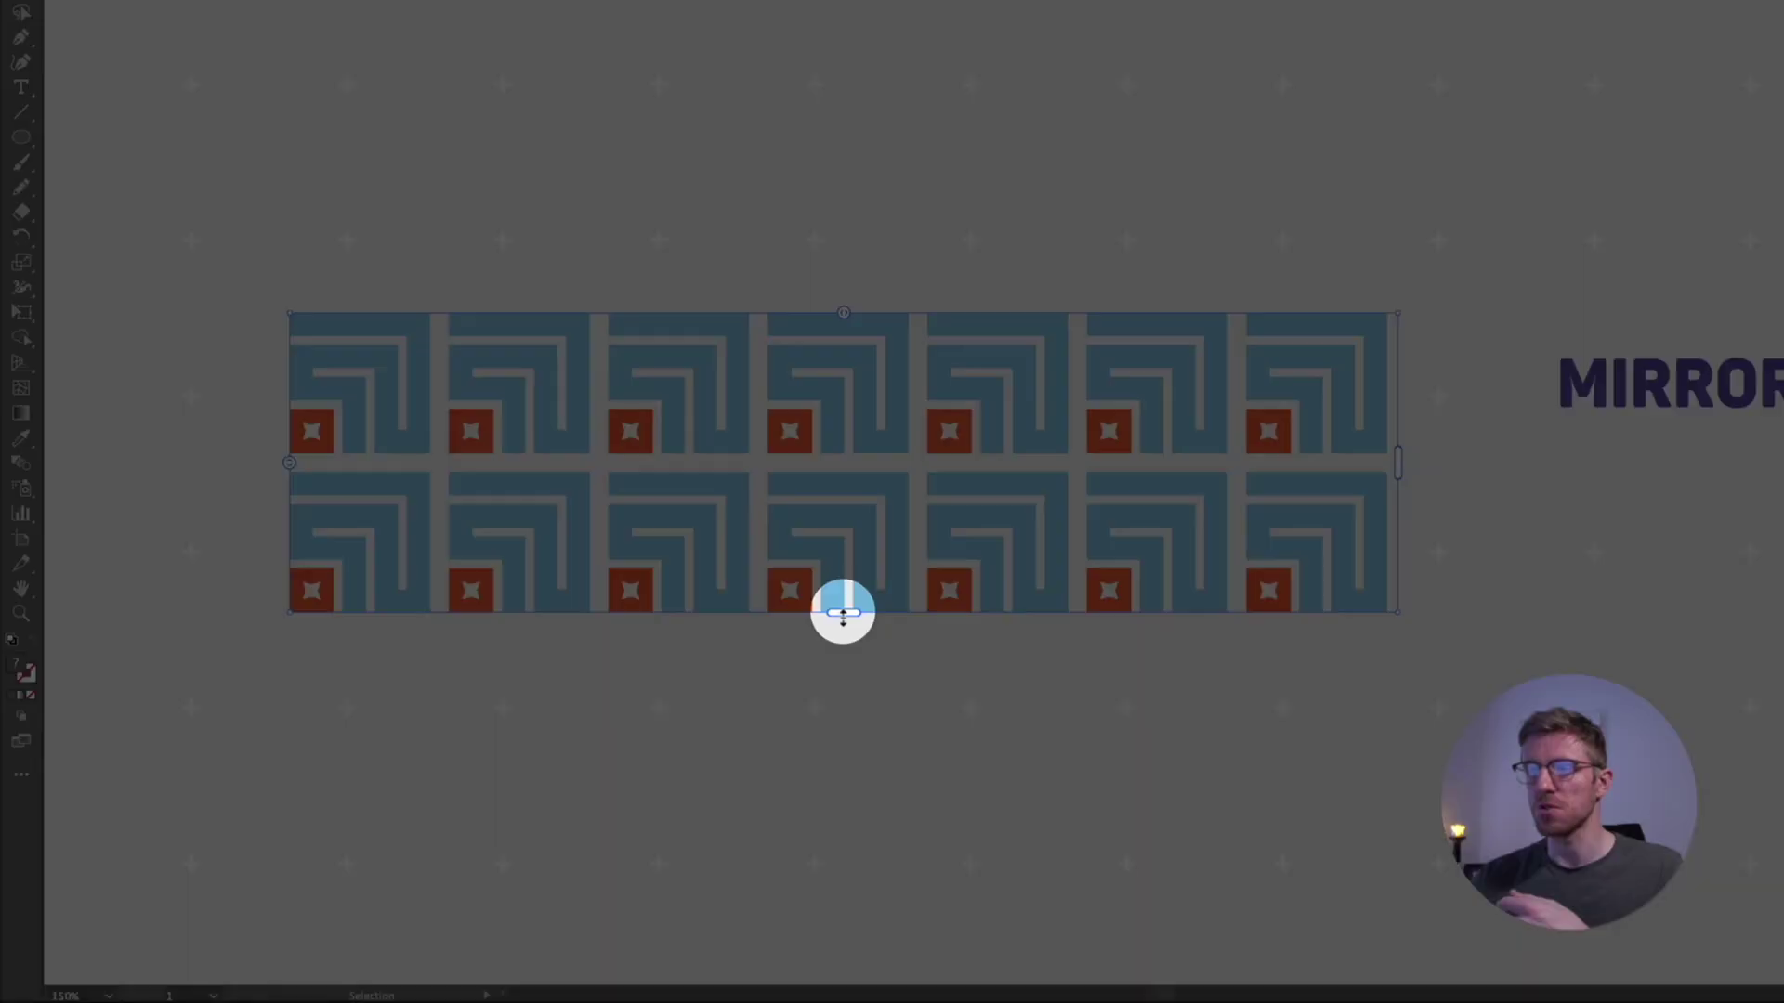
{"action": "left_click_drag", "start_coordinate": [843, 613], "coordinate": [809, 947]}
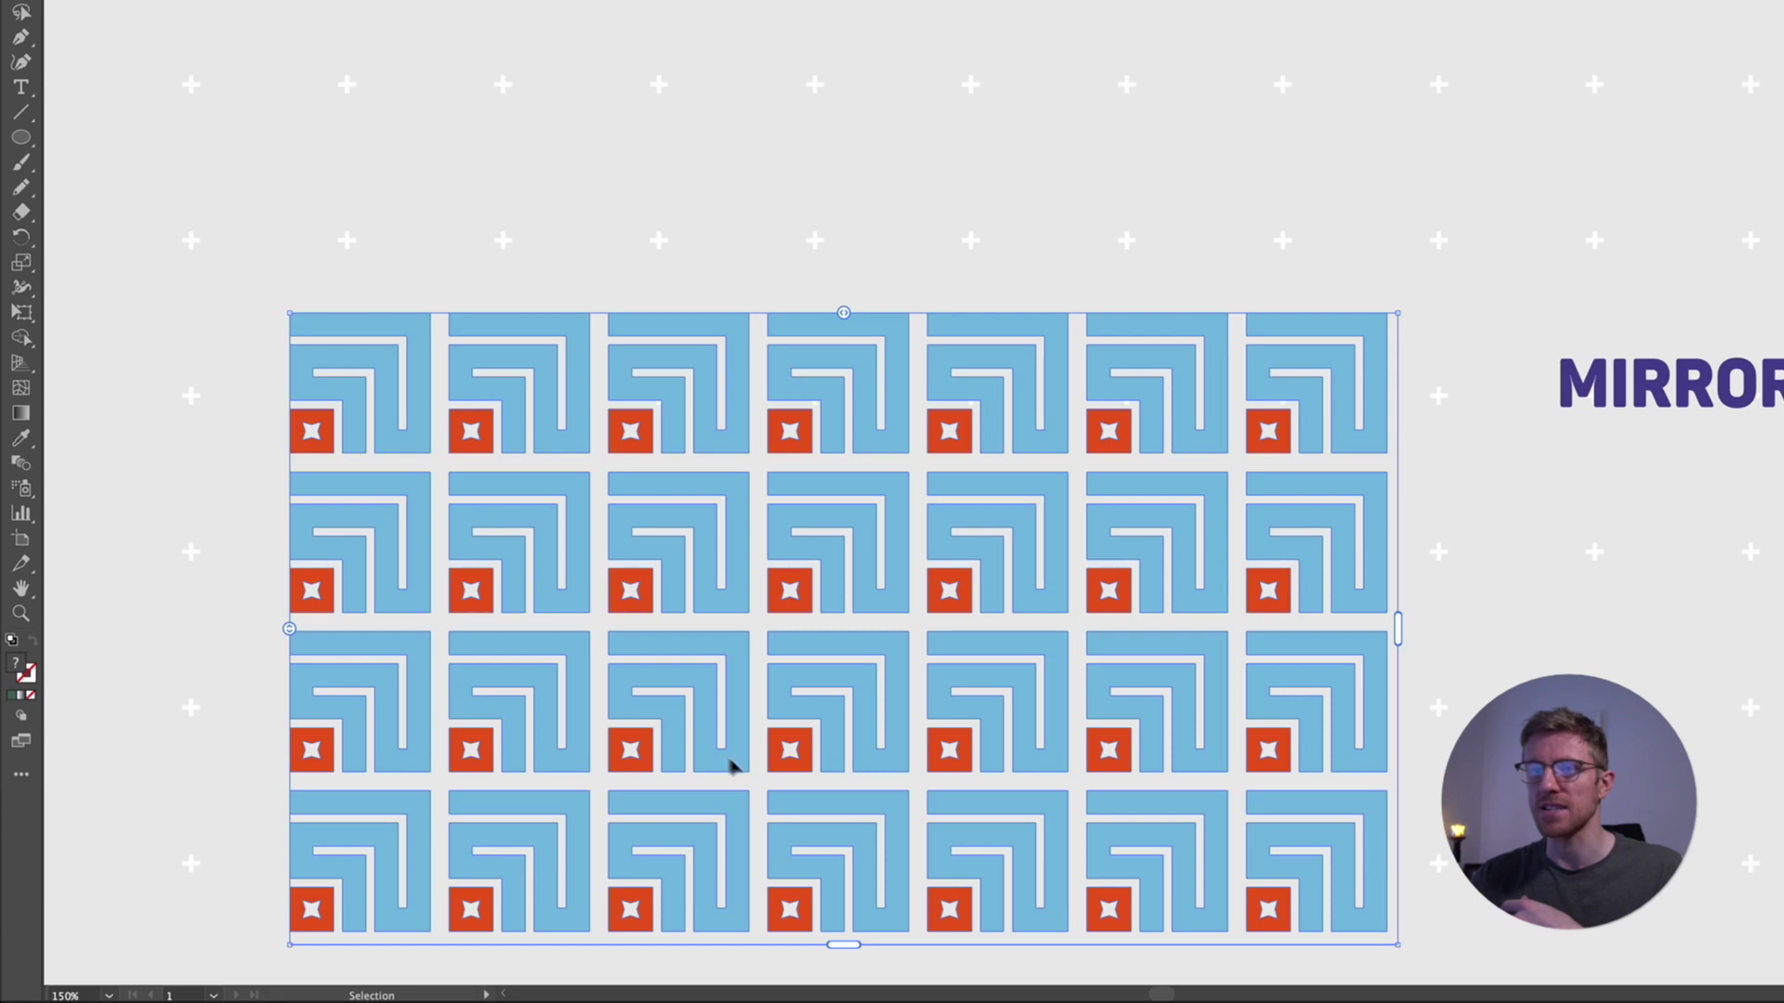
- Move the grid pattern up-left and widen tile gaps to about 4.387 px across and 4.2337 px down
{"action": "left_click_drag", "start_coordinate": [735, 765], "coordinate": [655, 665]}
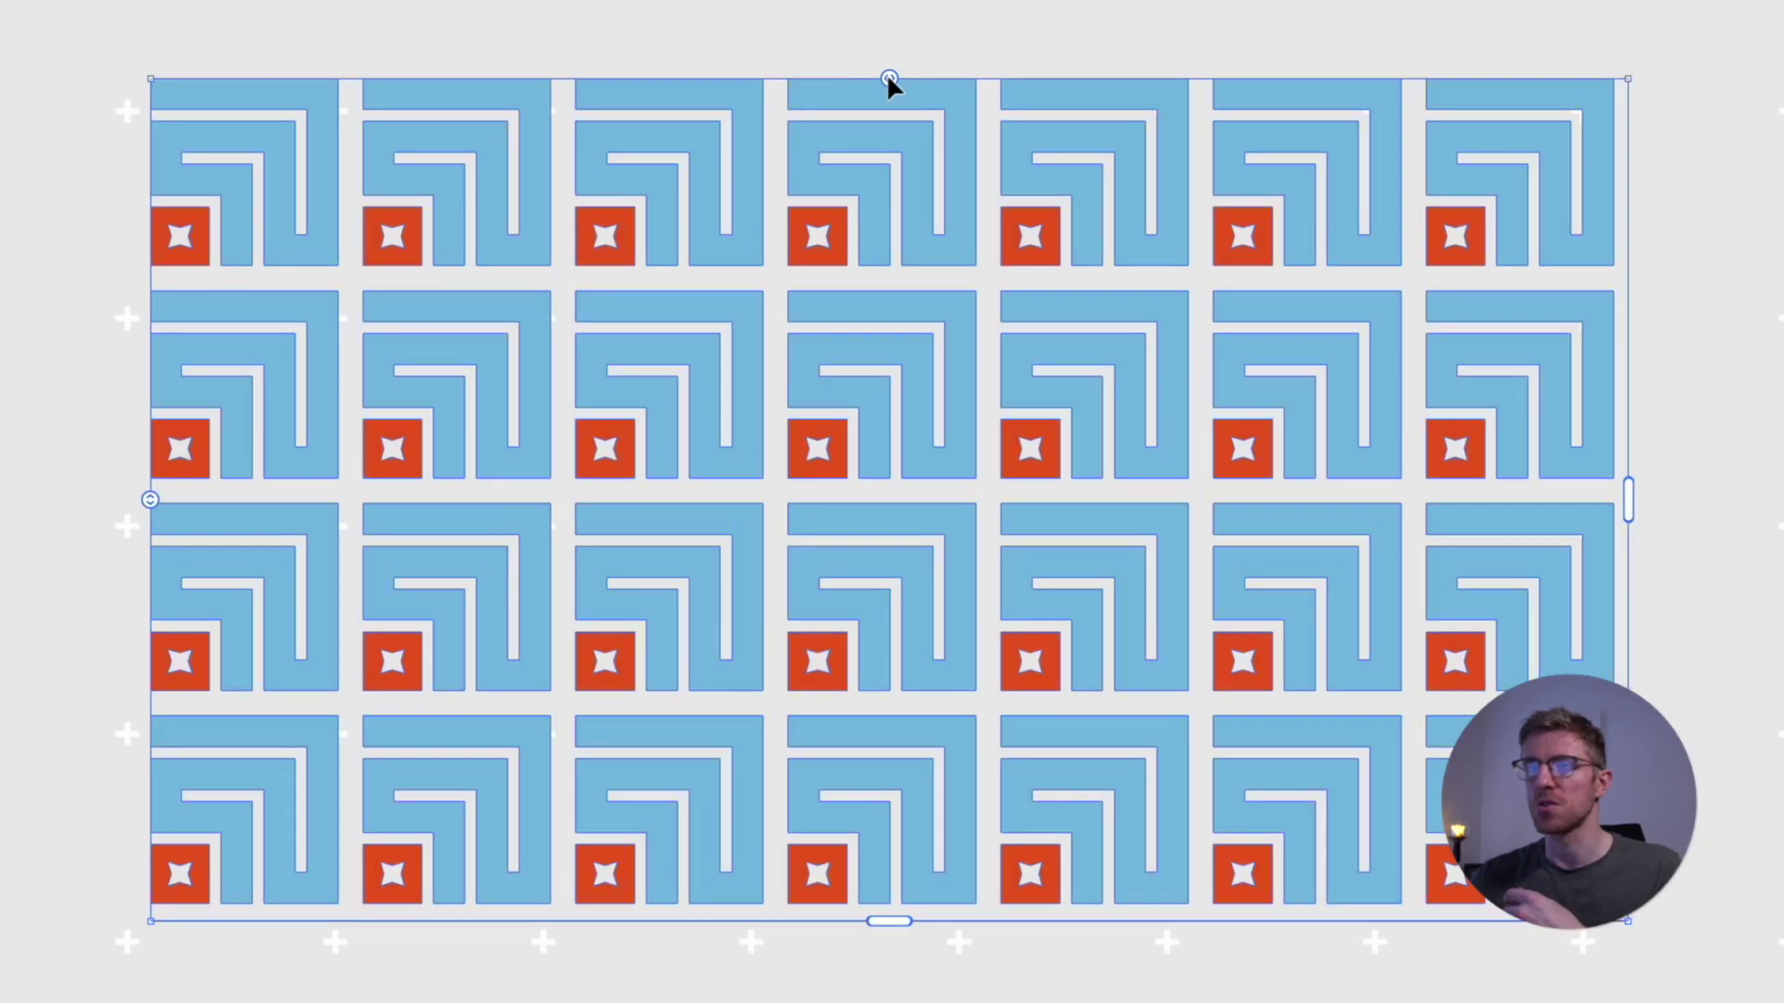
{"action": "mouse_move", "coordinate": [888, 80]}
{"action": "left_mouse_down"}
{"action": "mouse_move", "coordinate": [1003, 80]}
{"action": "mouse_move", "coordinate": [872, 78]}
{"action": "left_mouse_up"}
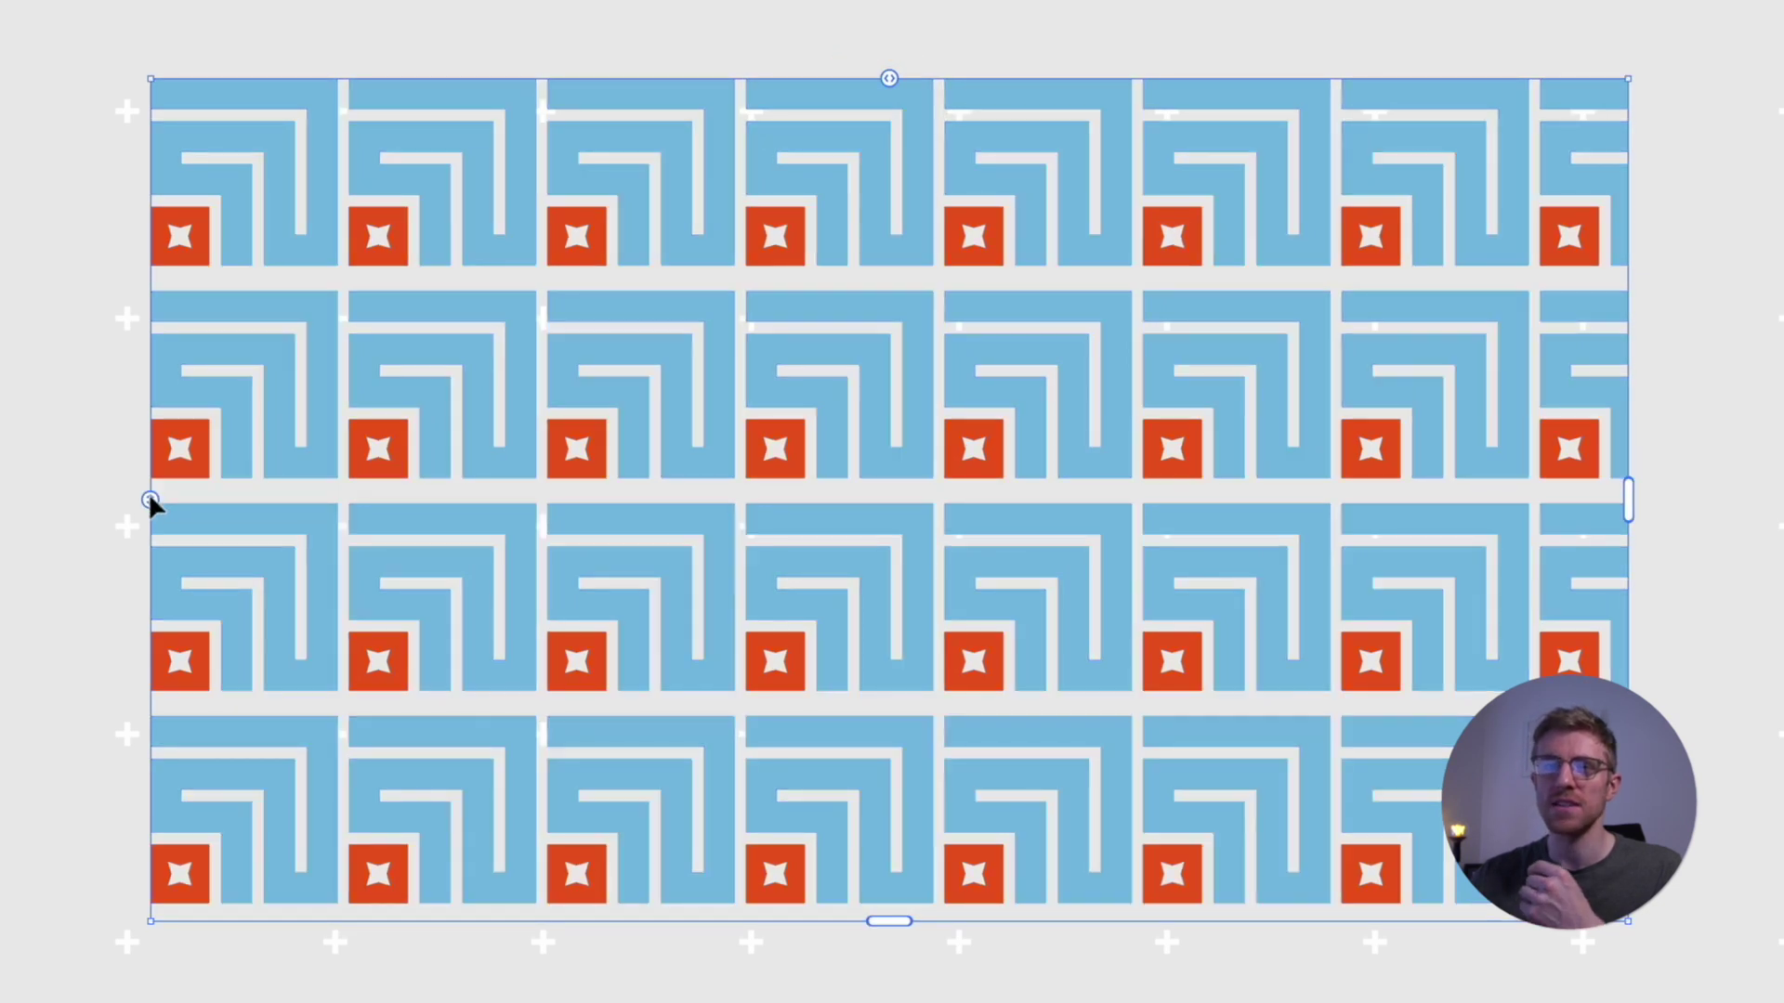
{"action": "mouse_move", "coordinate": [150, 502]}
{"action": "left_mouse_down"}
{"action": "mouse_move", "coordinate": [154, 578]}
{"action": "mouse_move", "coordinate": [162, 491]}
{"action": "left_mouse_up"}
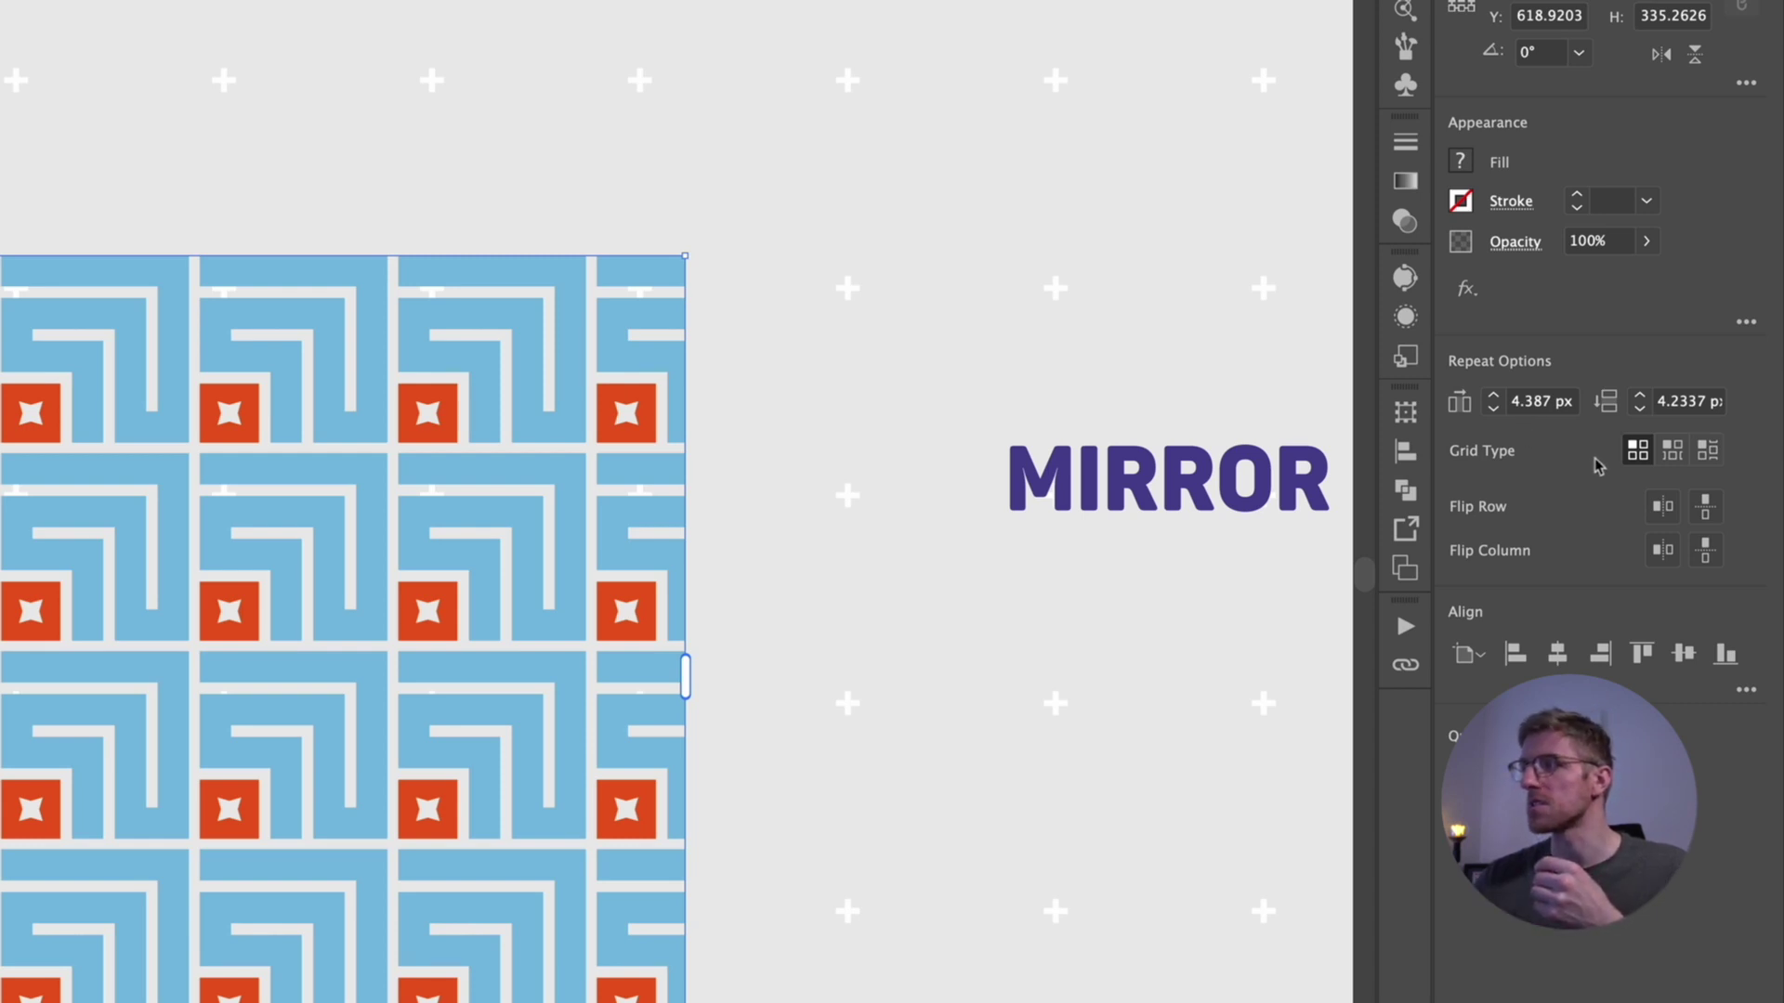
- Try brick offsets and row/column flips, then settle on the plain Grid type with no flips
{"action": "left_click", "coordinate": [1673, 452]}
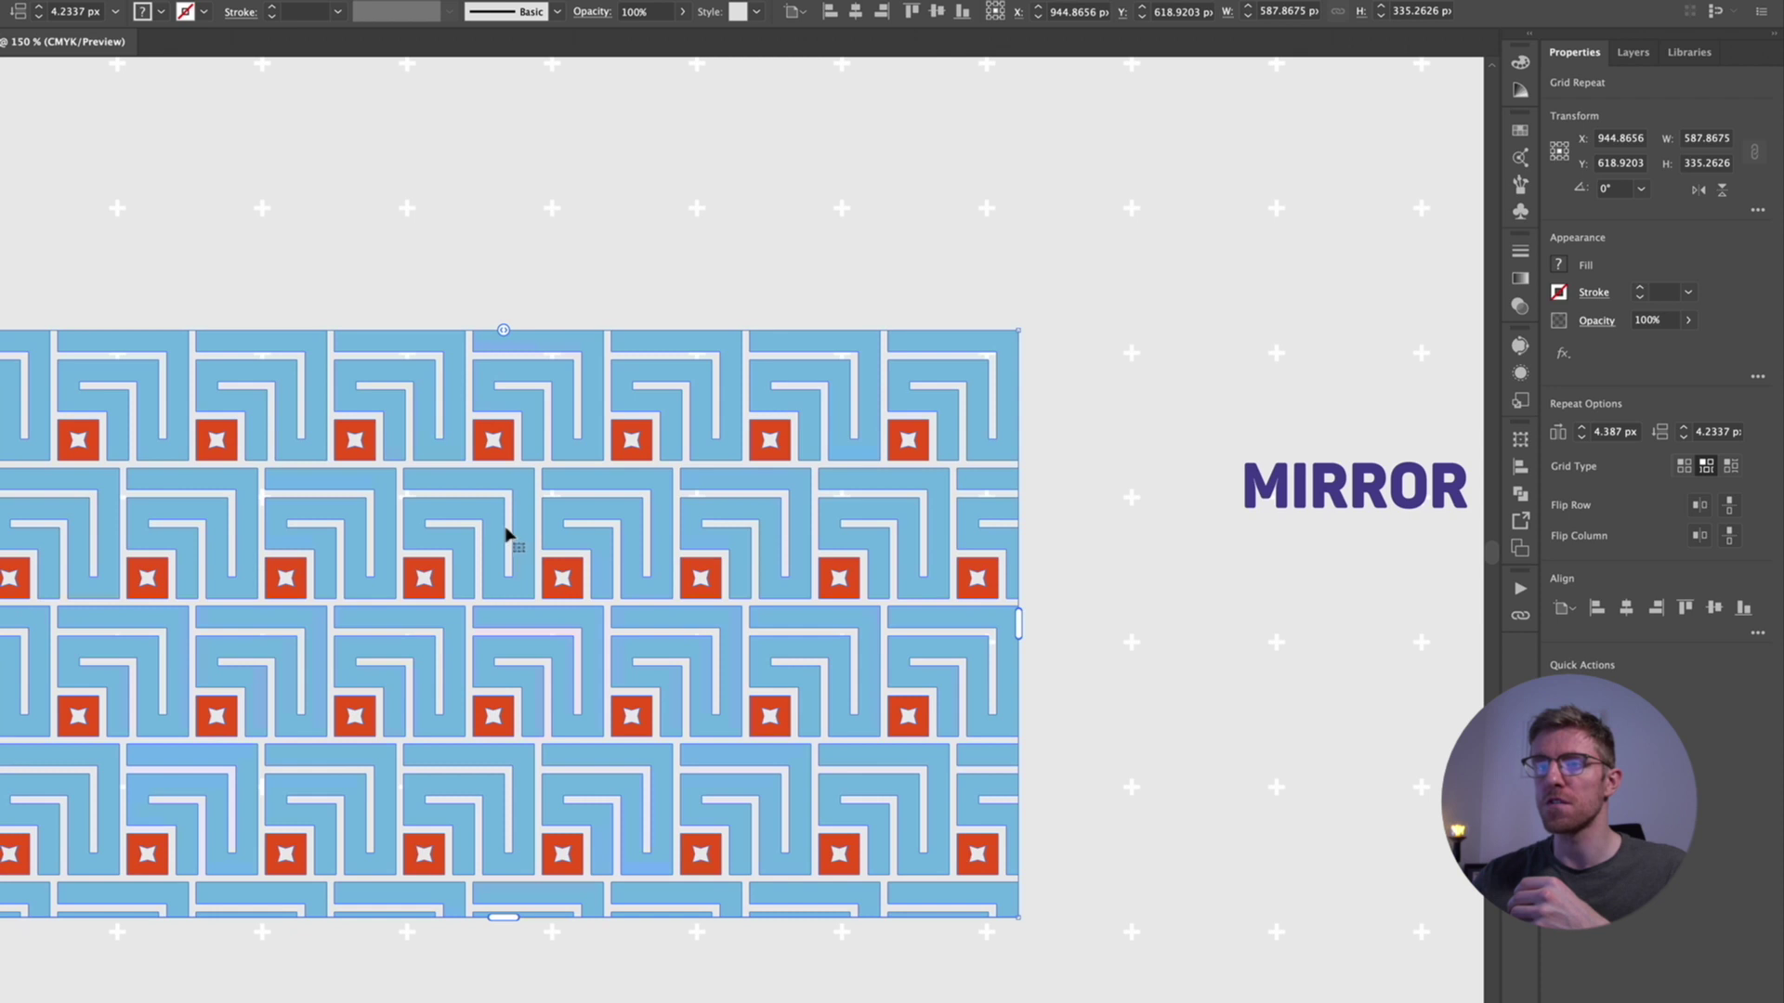
{"action": "left_click", "coordinate": [1732, 467]}
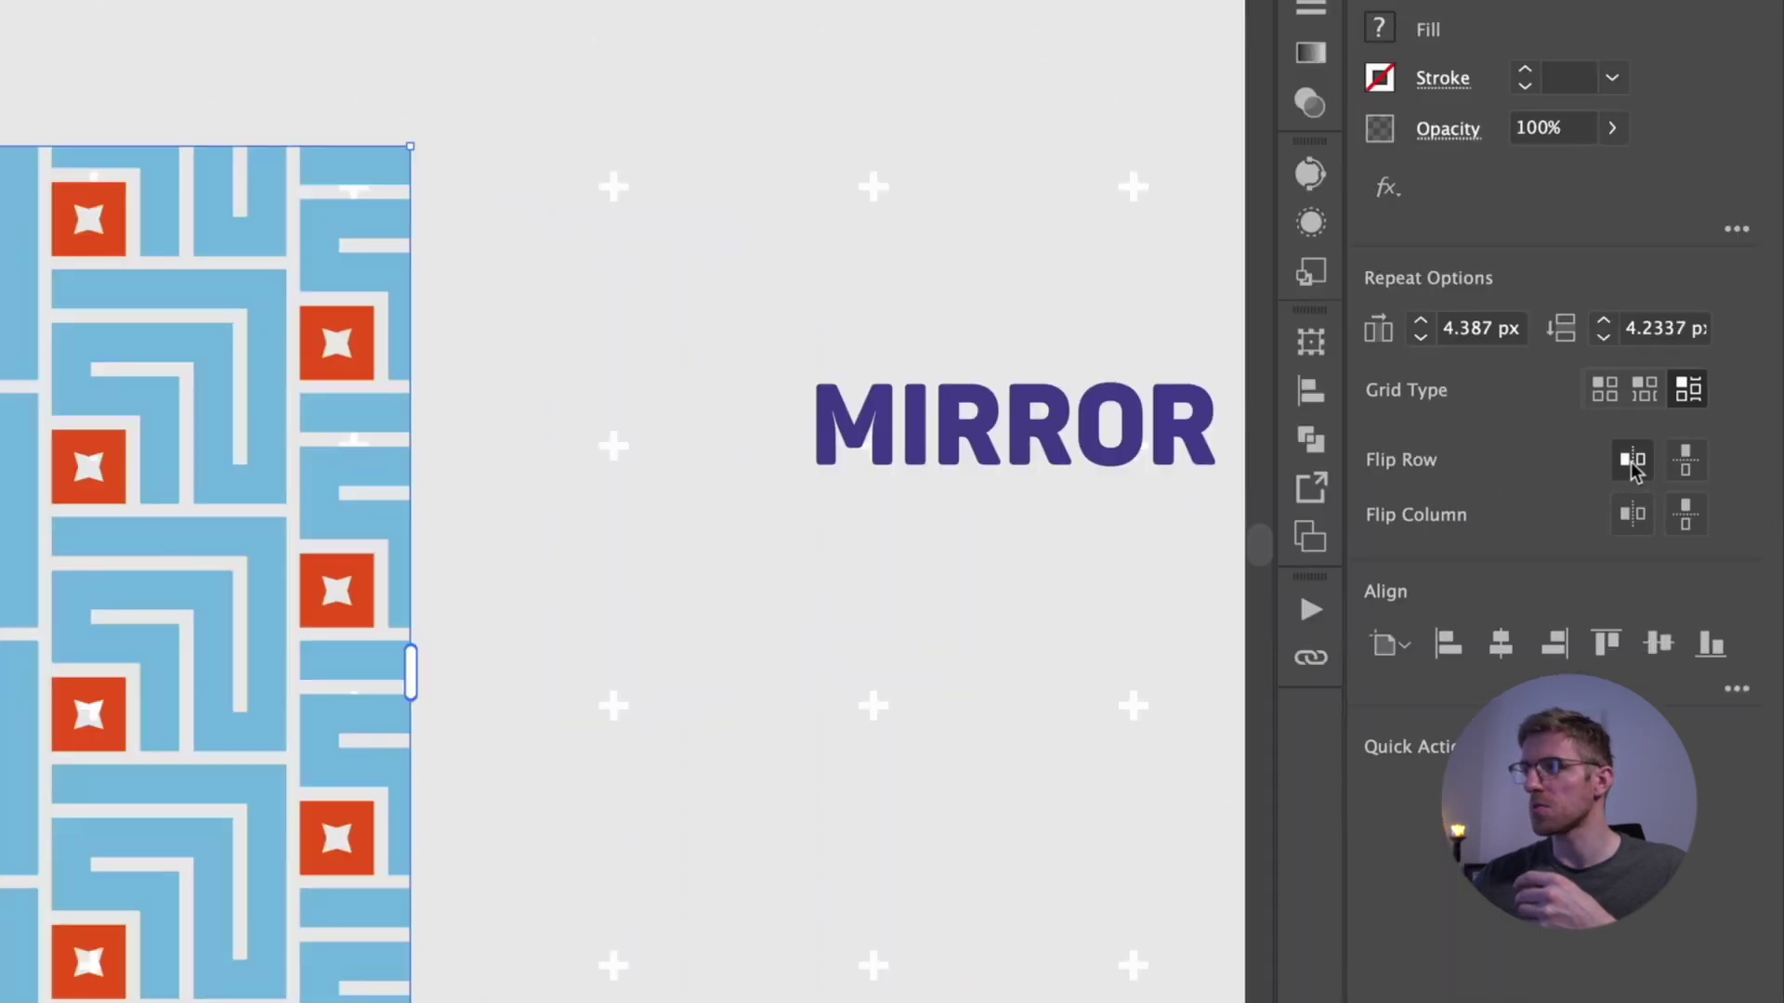
{"action": "left_click", "coordinate": [1632, 461]}
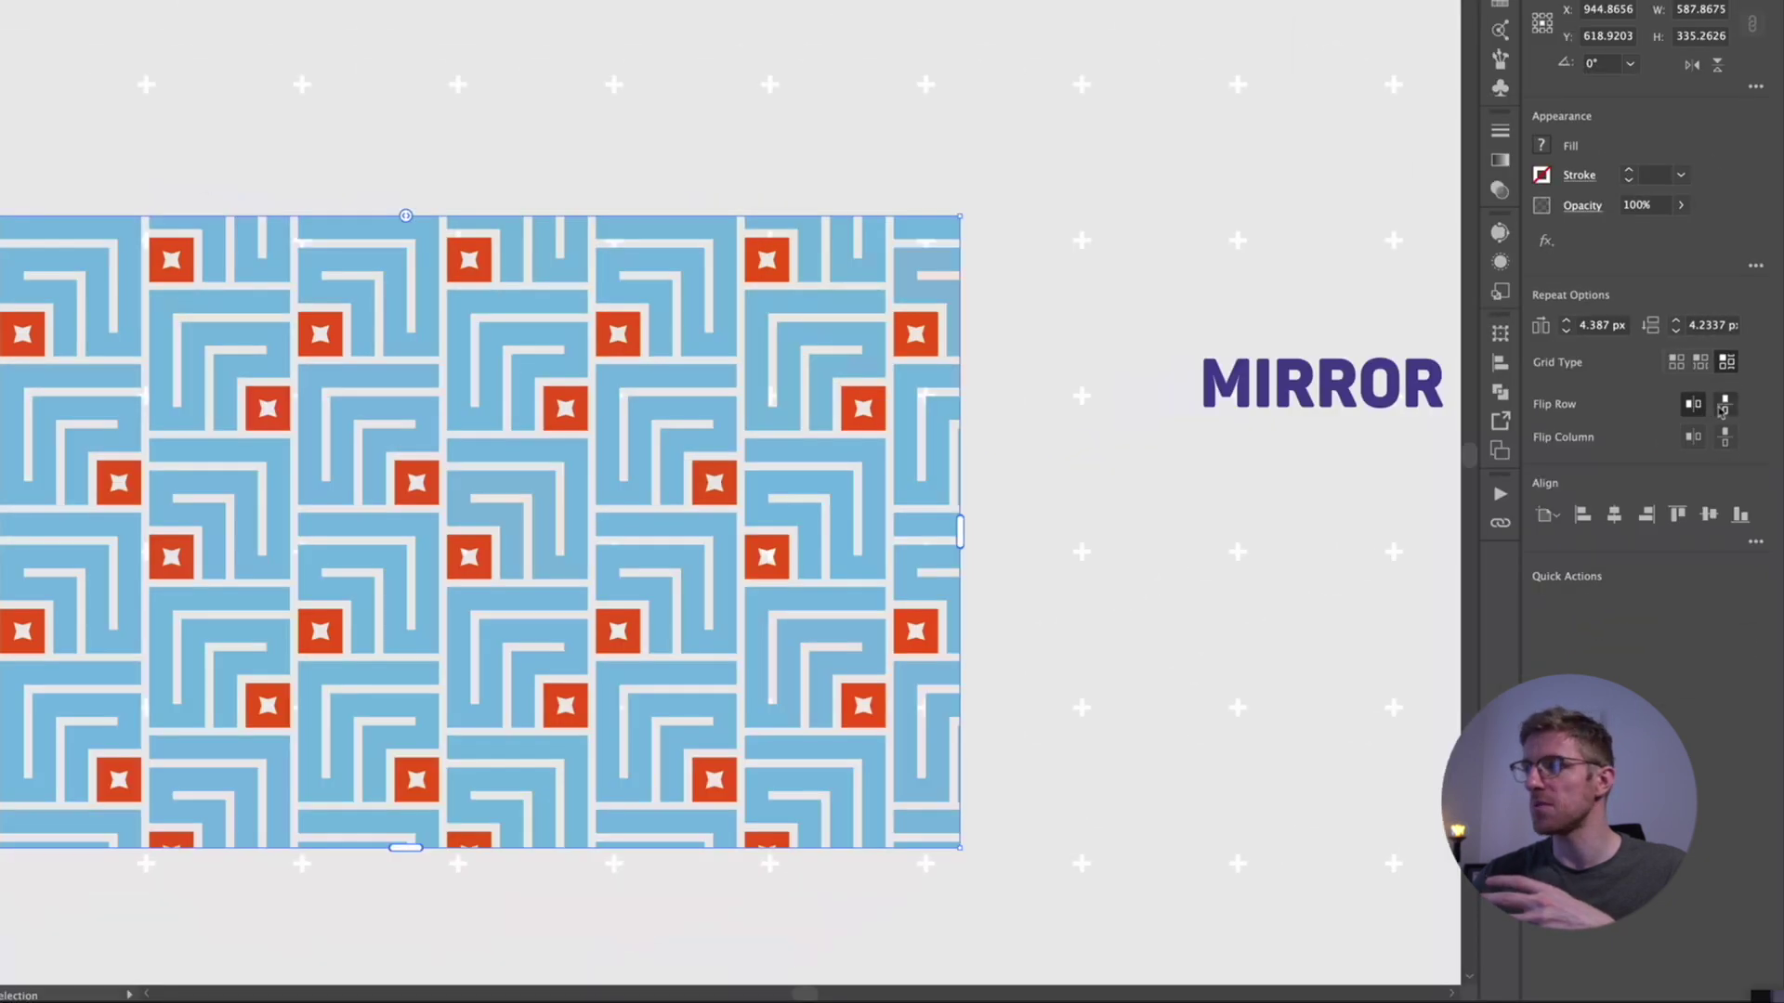
{"action": "left_click", "coordinate": [1723, 407]}
{"action": "left_click", "coordinate": [1726, 439]}
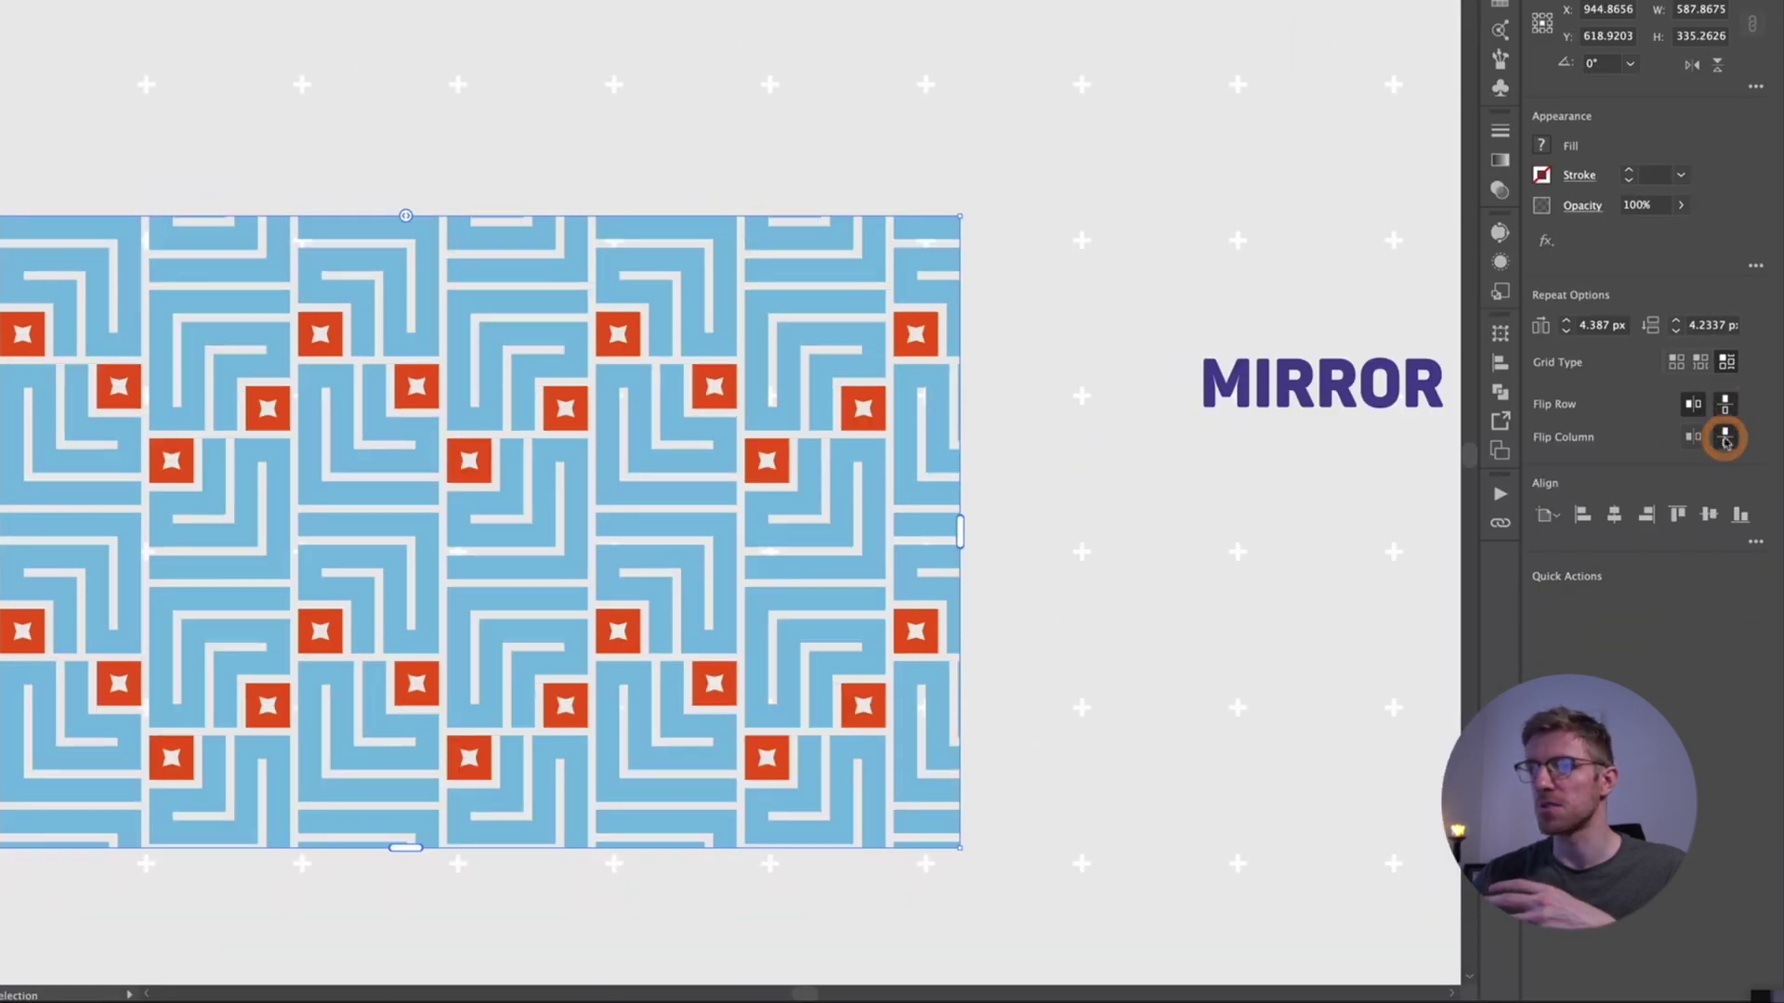
{"action": "left_click", "coordinate": [1693, 438]}
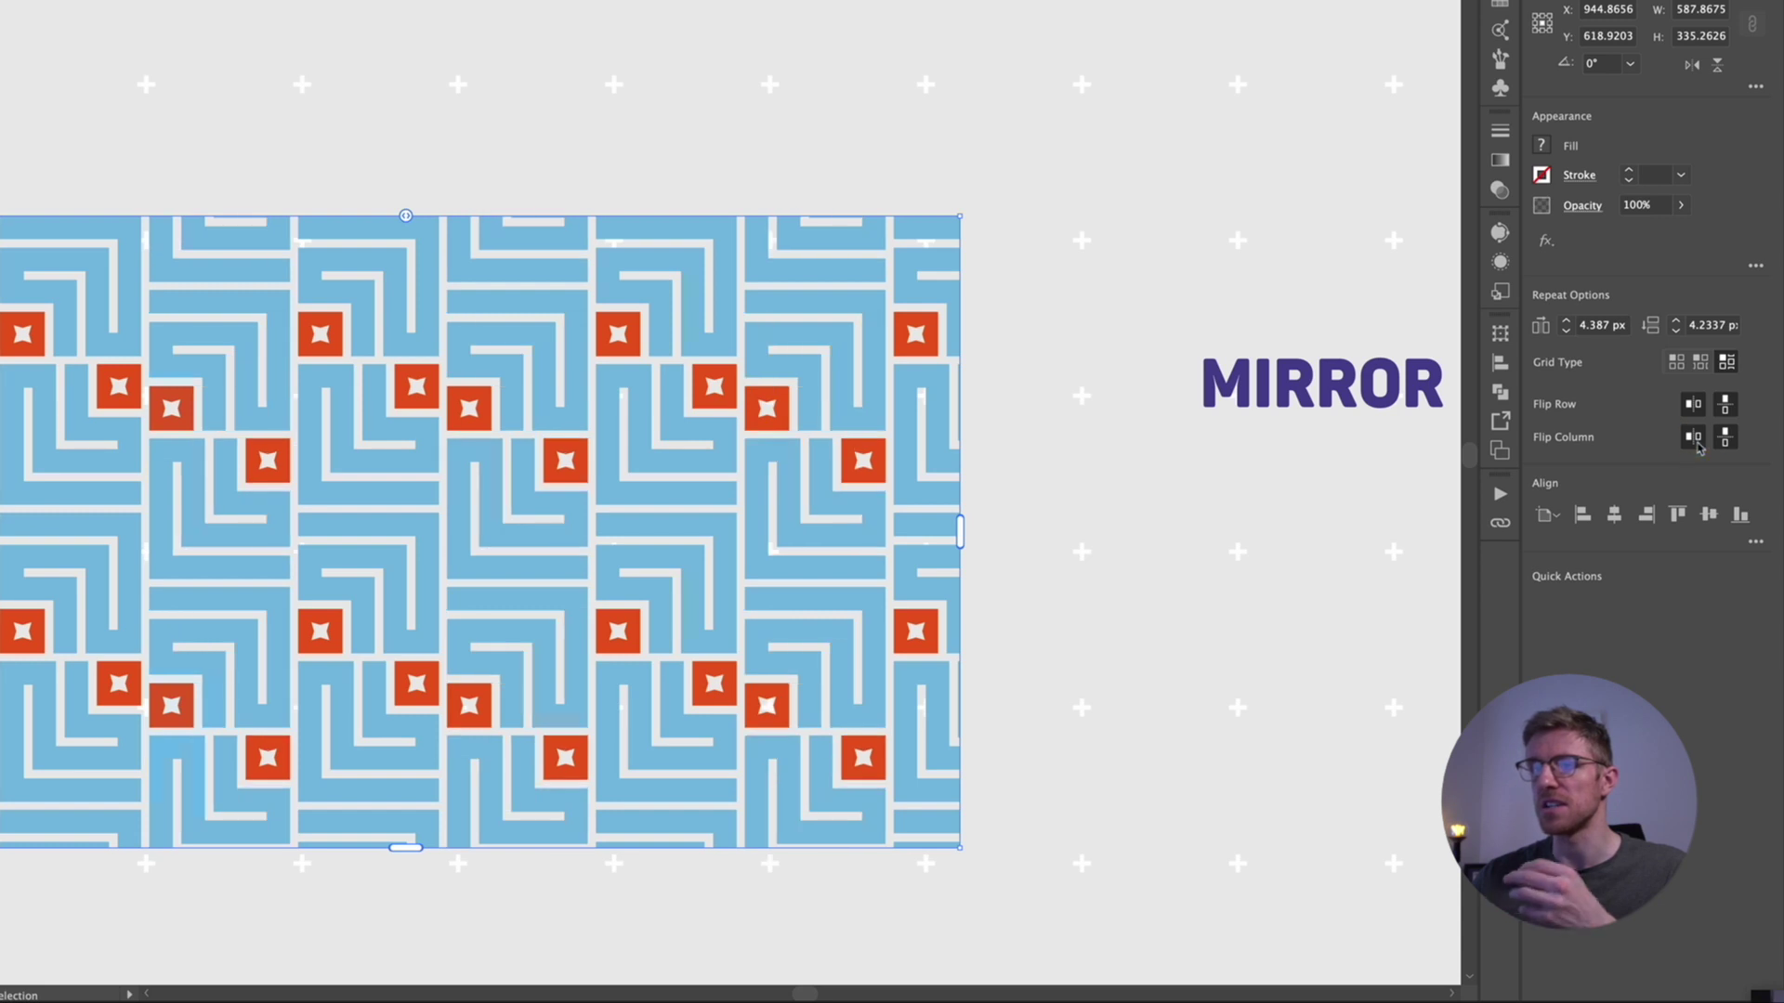
{"action": "left_click", "coordinate": [1693, 437]}
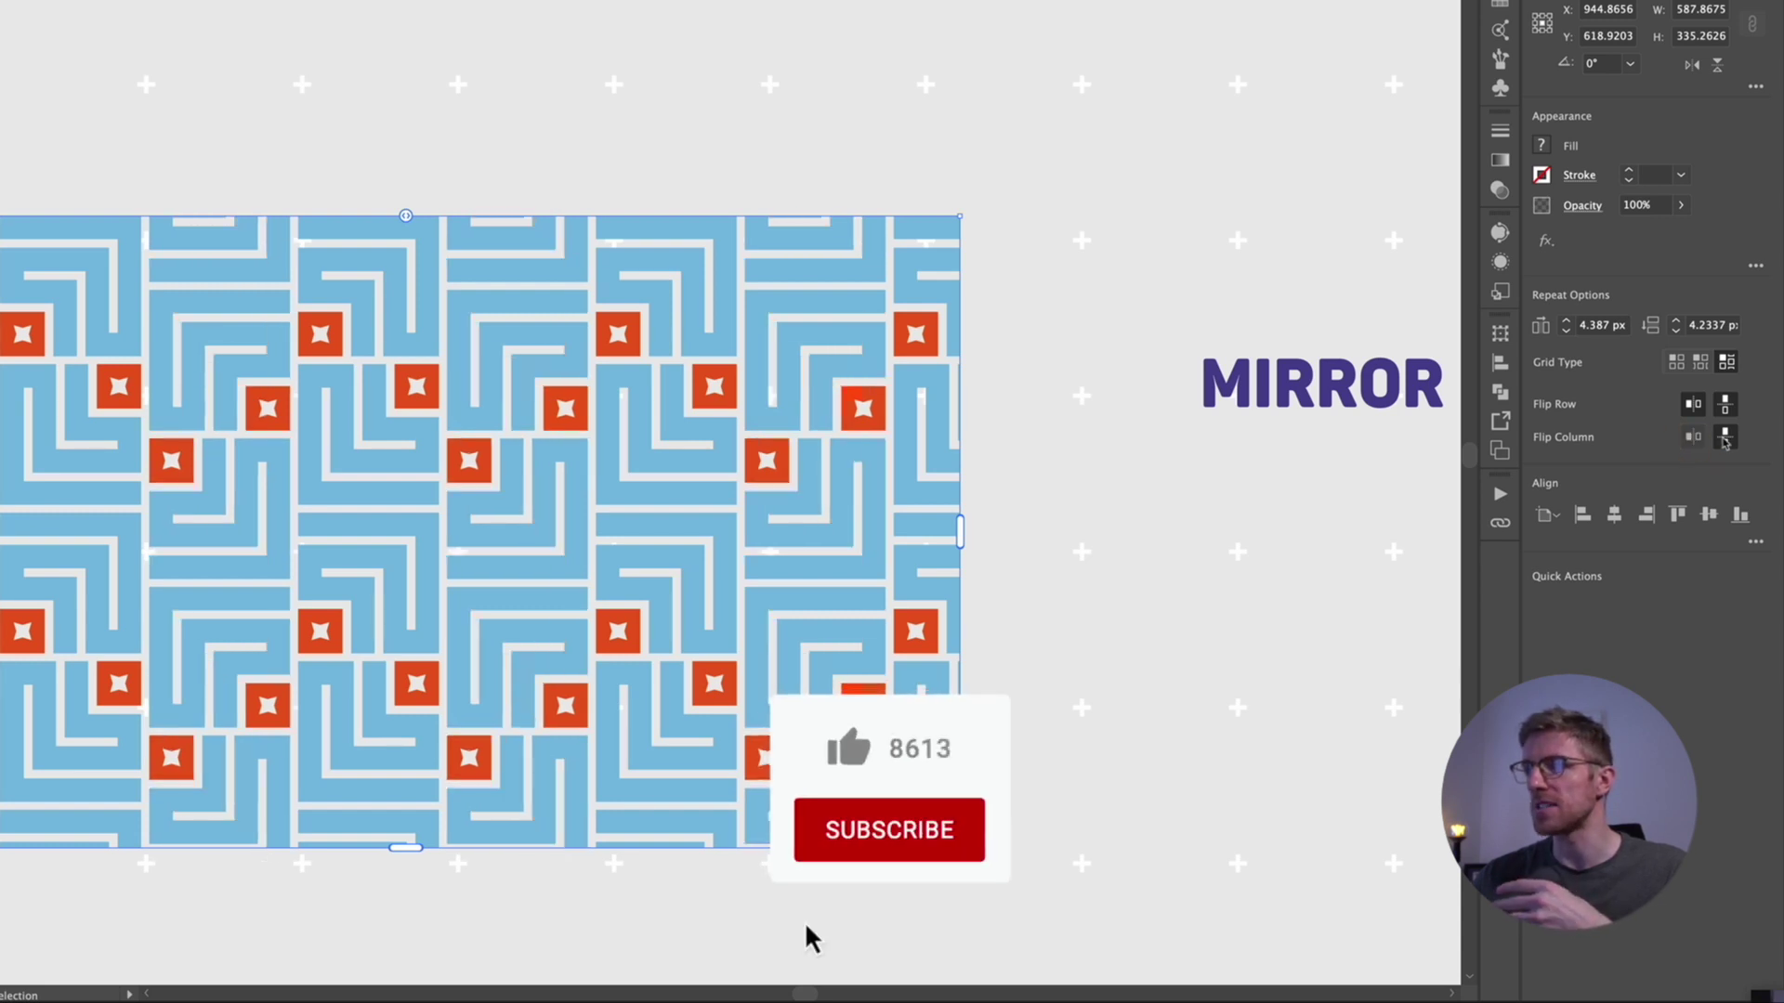
{"action": "left_click", "coordinate": [1726, 439]}
{"action": "left_click", "coordinate": [1726, 406]}
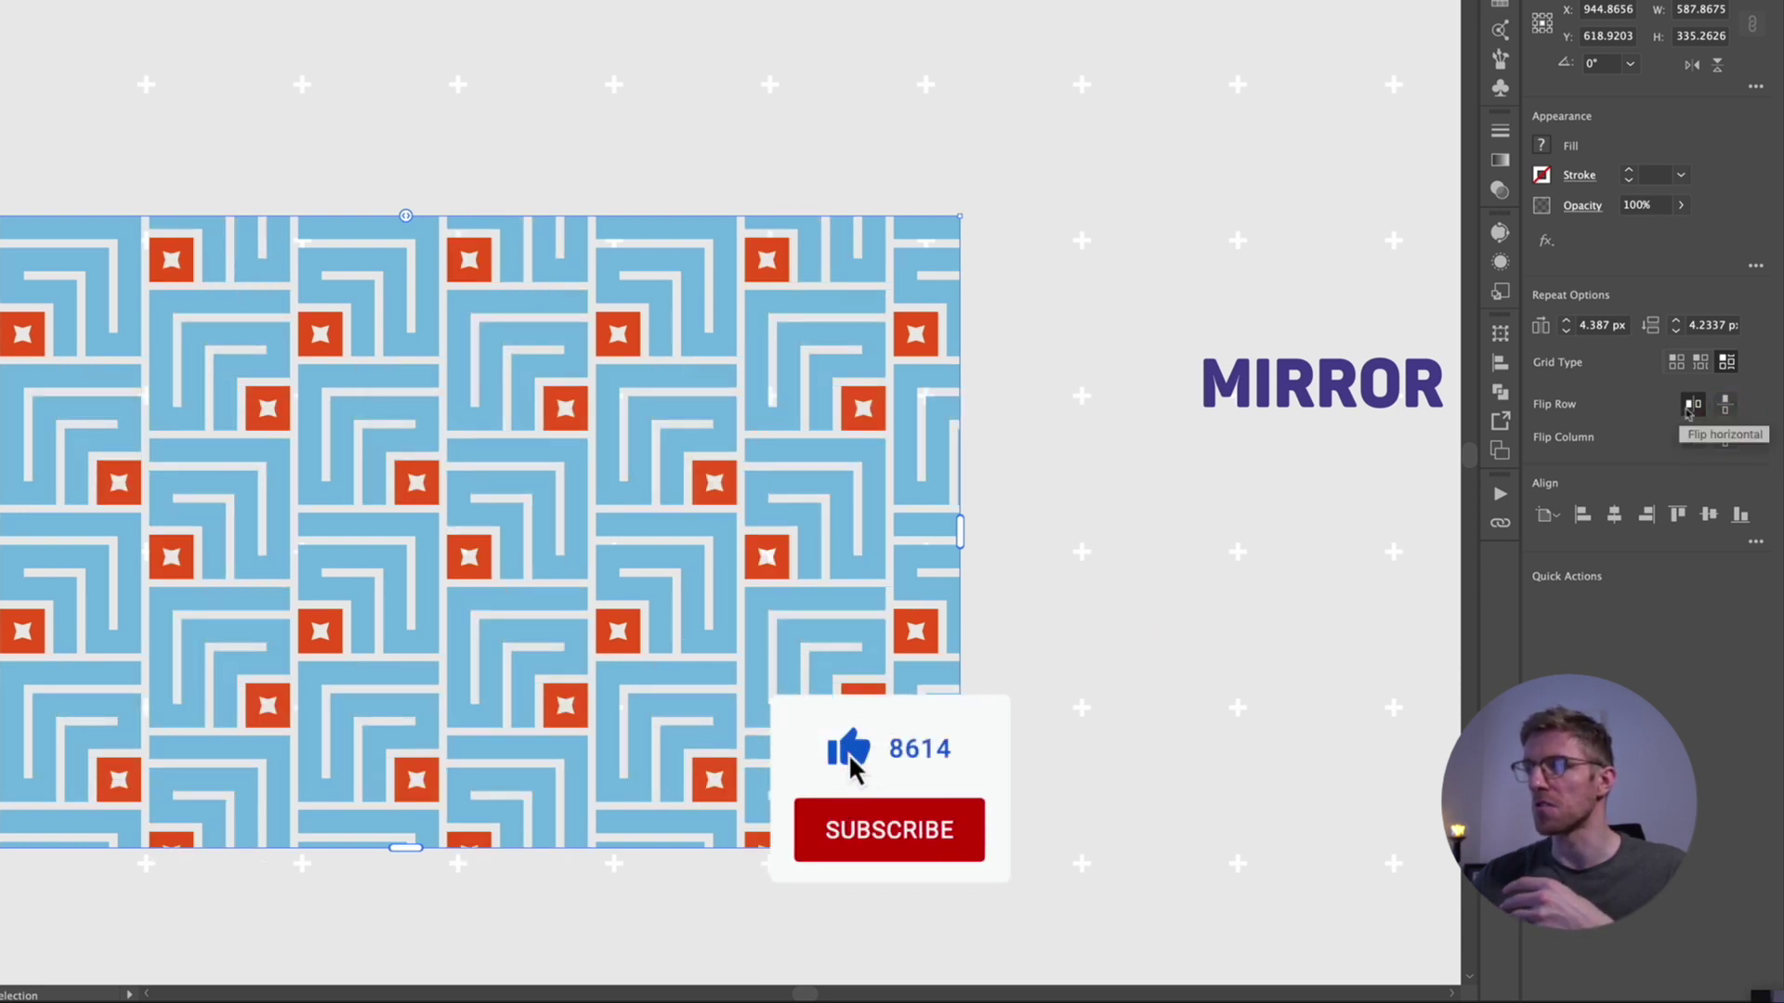
{"action": "left_click", "coordinate": [1692, 407]}
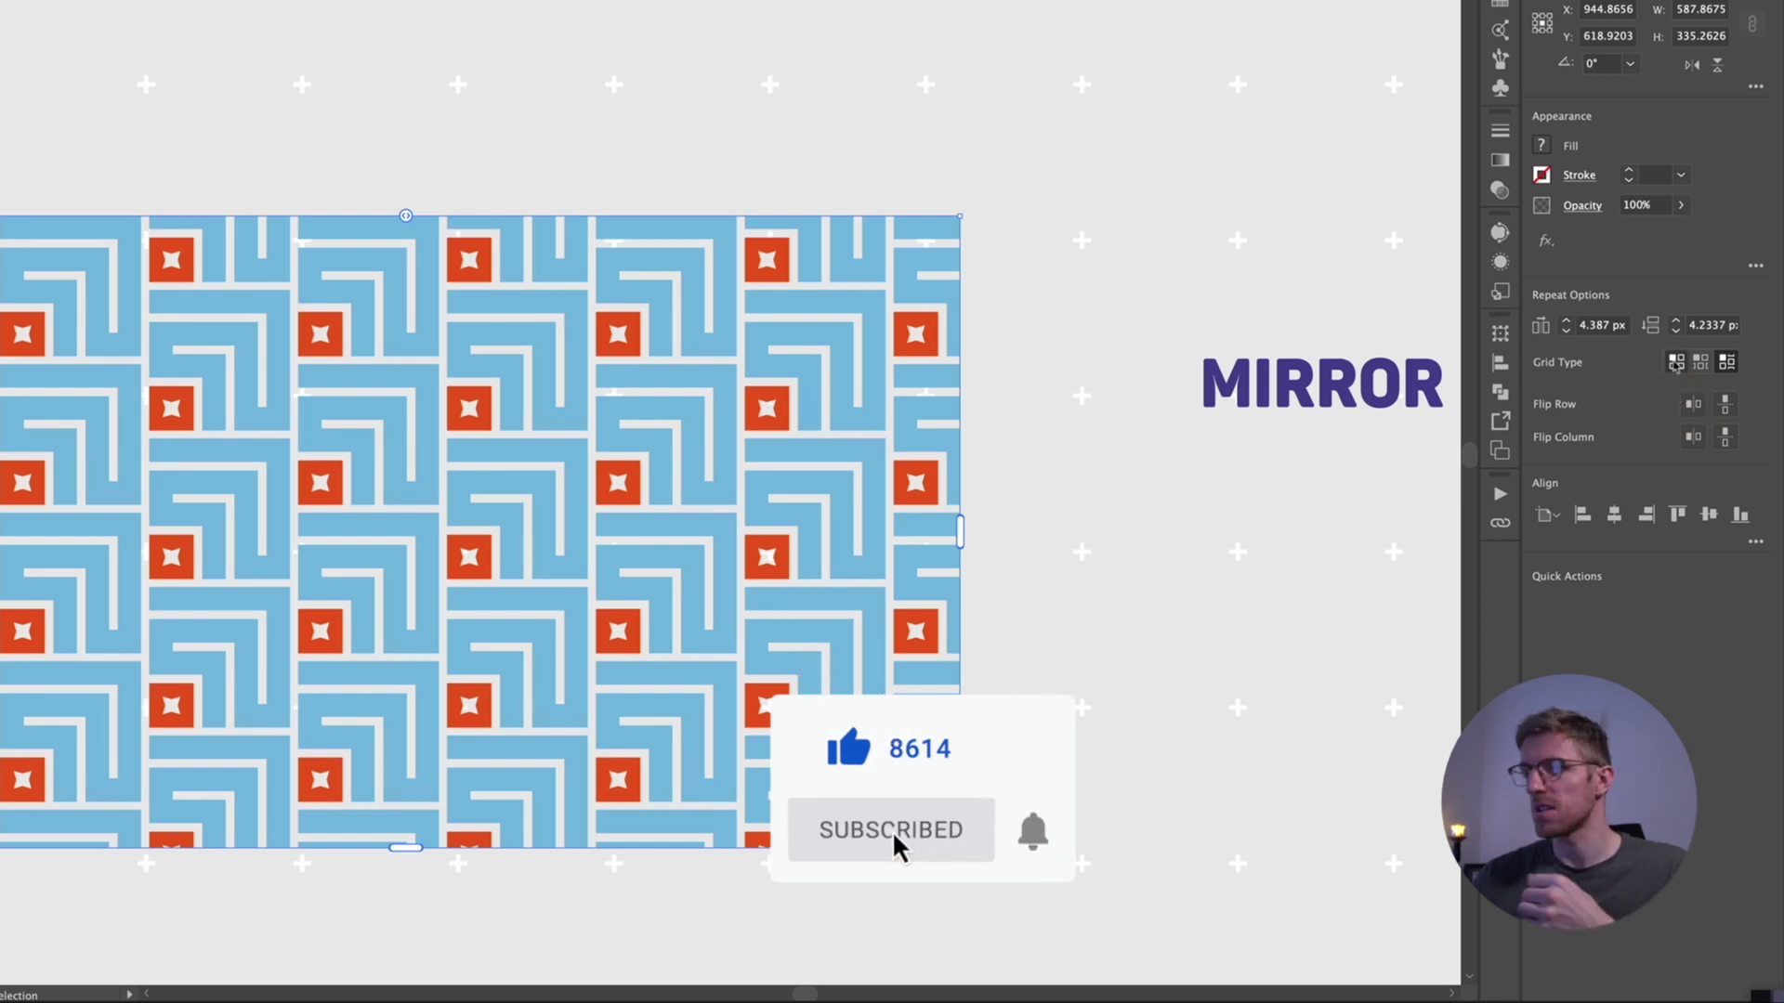
{"action": "left_click", "coordinate": [1676, 362]}
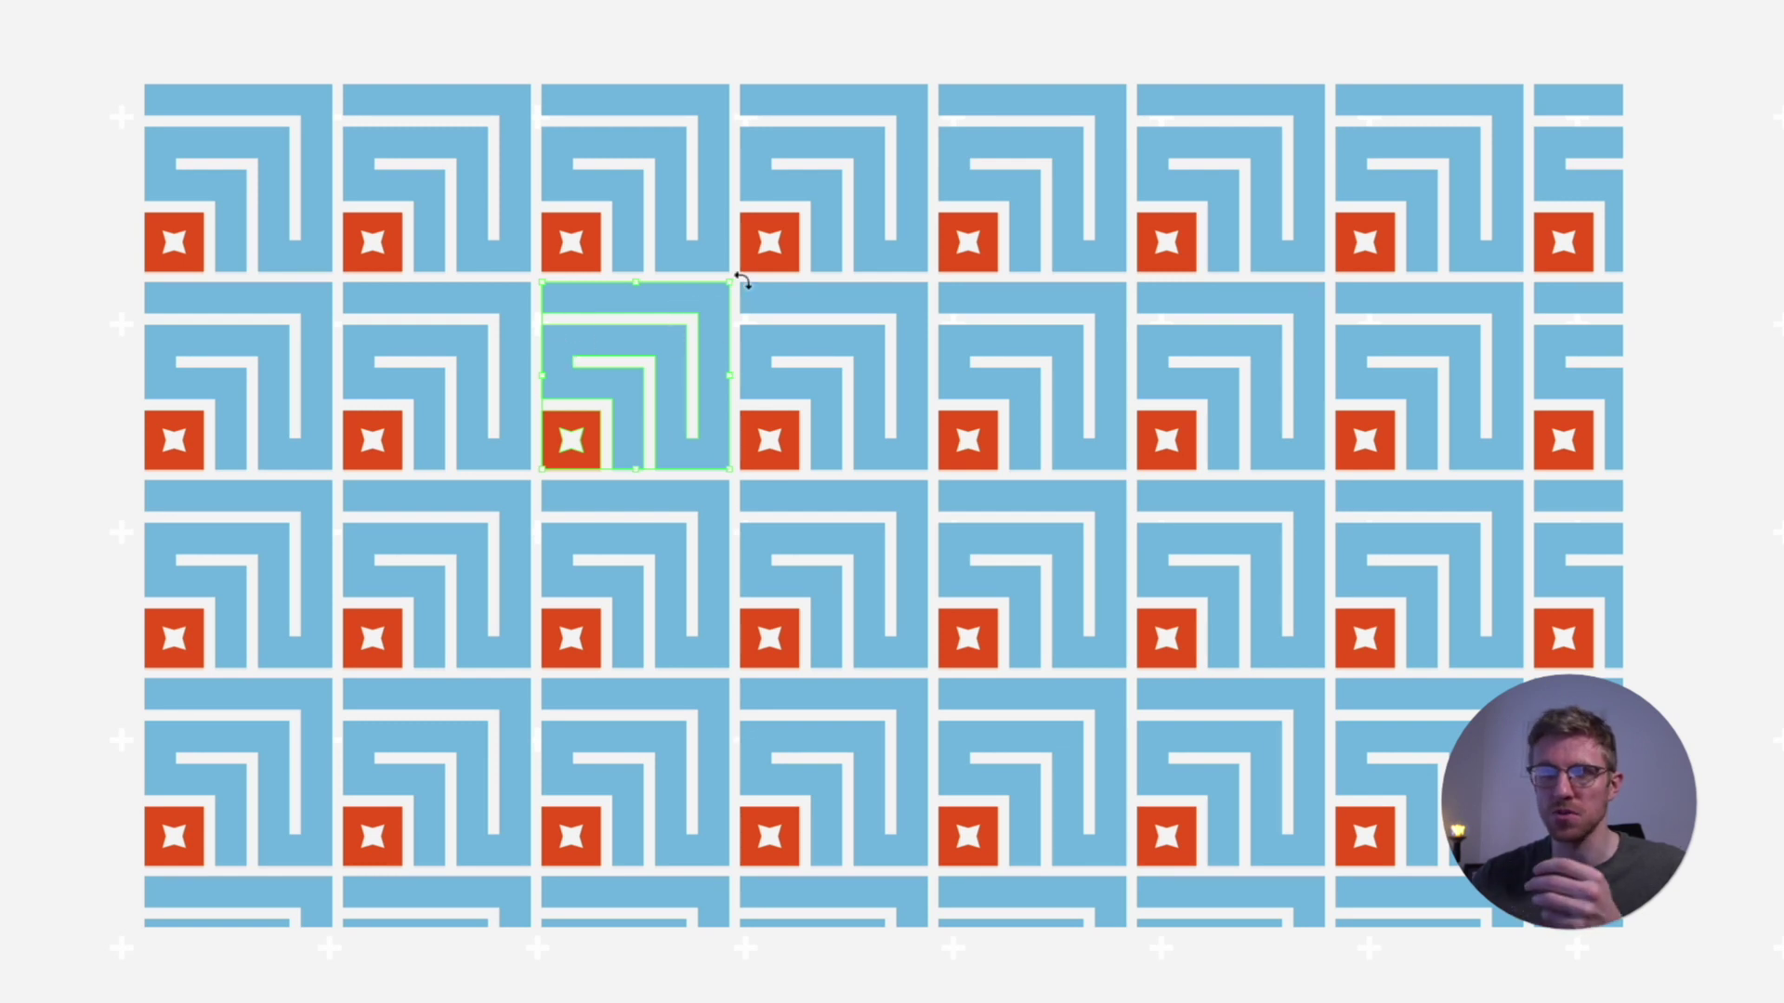
- Rotate the tile about 36° into diamonds and tighten spacing, vertical to about -50 px, so tiles interlock
{"action": "left_click_drag", "start_coordinate": [742, 280], "coordinate": [633, 240]}
{"action": "left_click", "coordinate": [353, 4]}
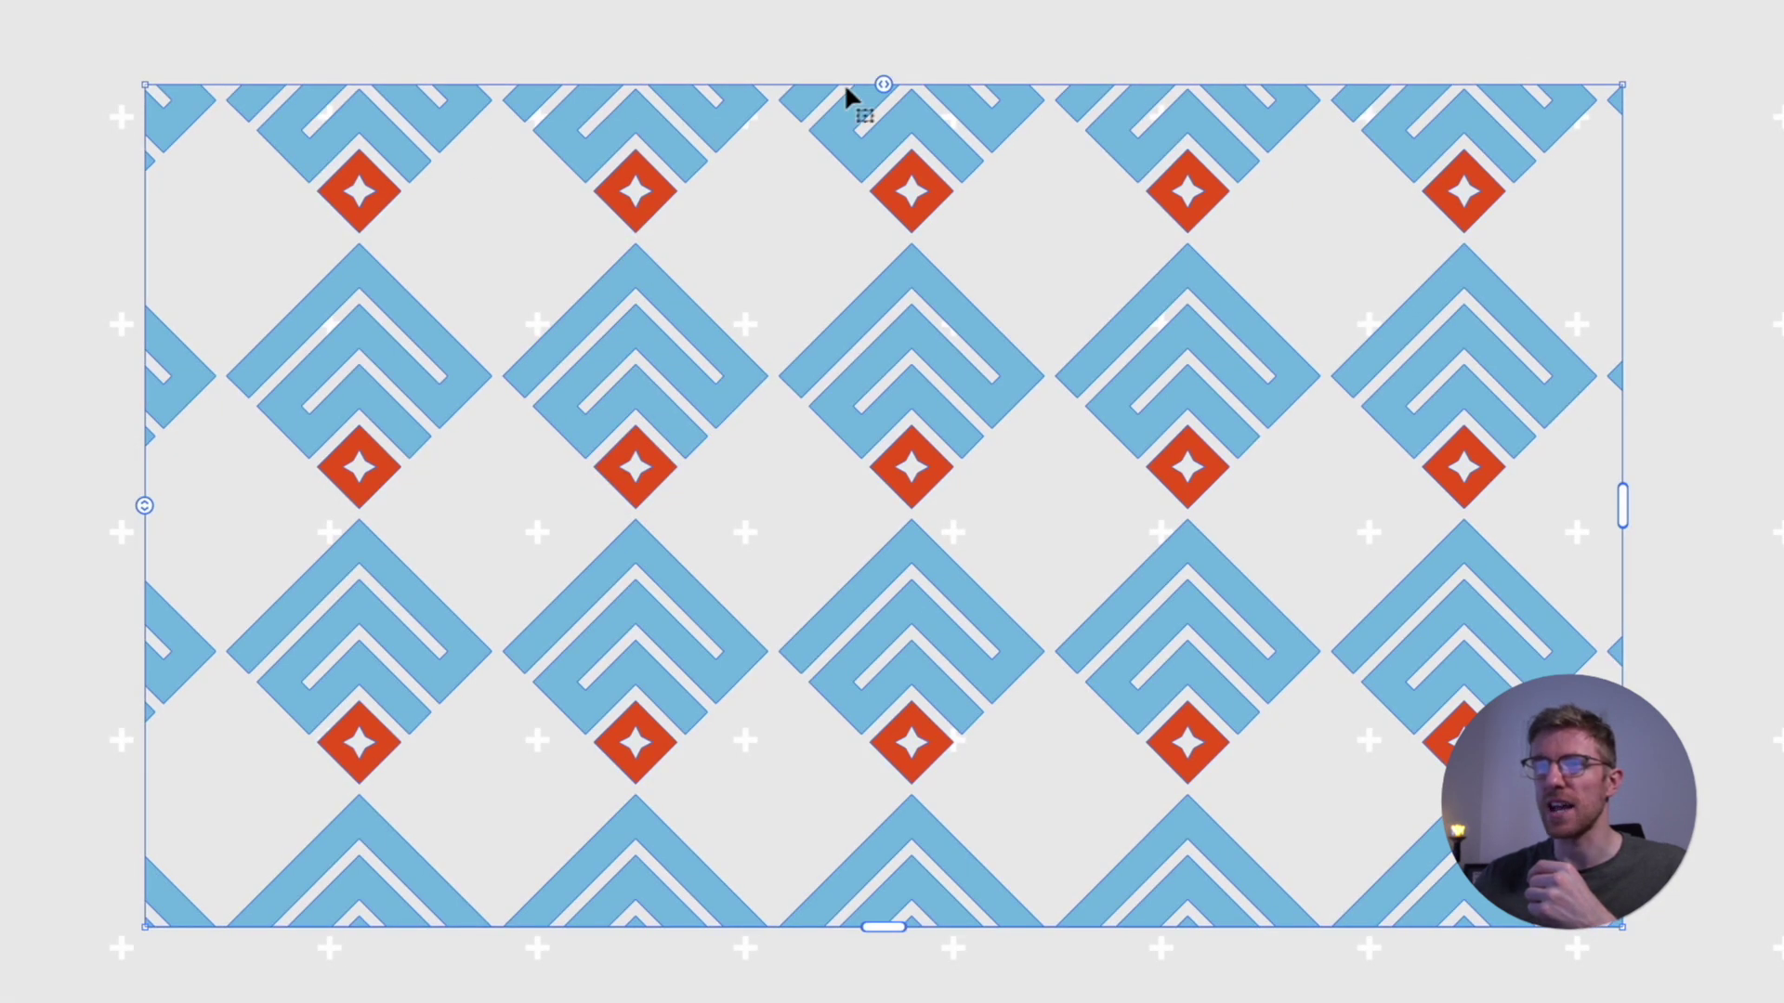
{"action": "left_click_drag", "start_coordinate": [884, 85], "coordinate": [876, 81]}
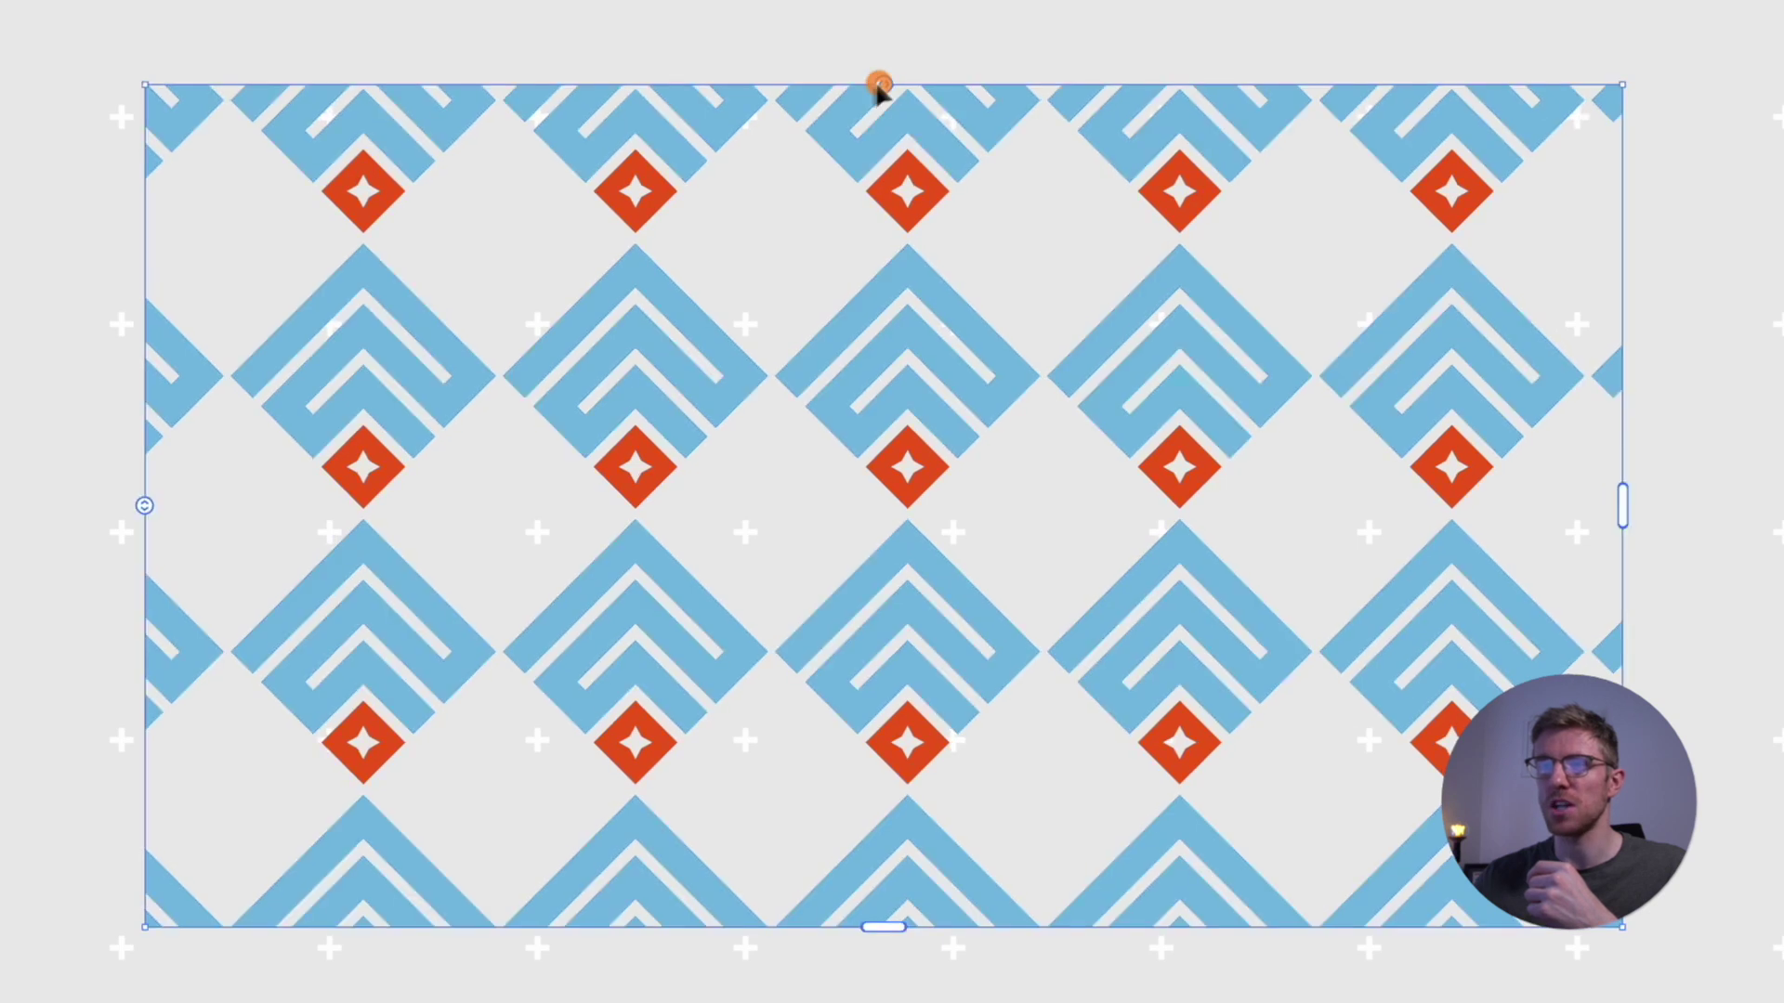
{"action": "left_click_drag", "start_coordinate": [142, 504], "coordinate": [151, 350]}
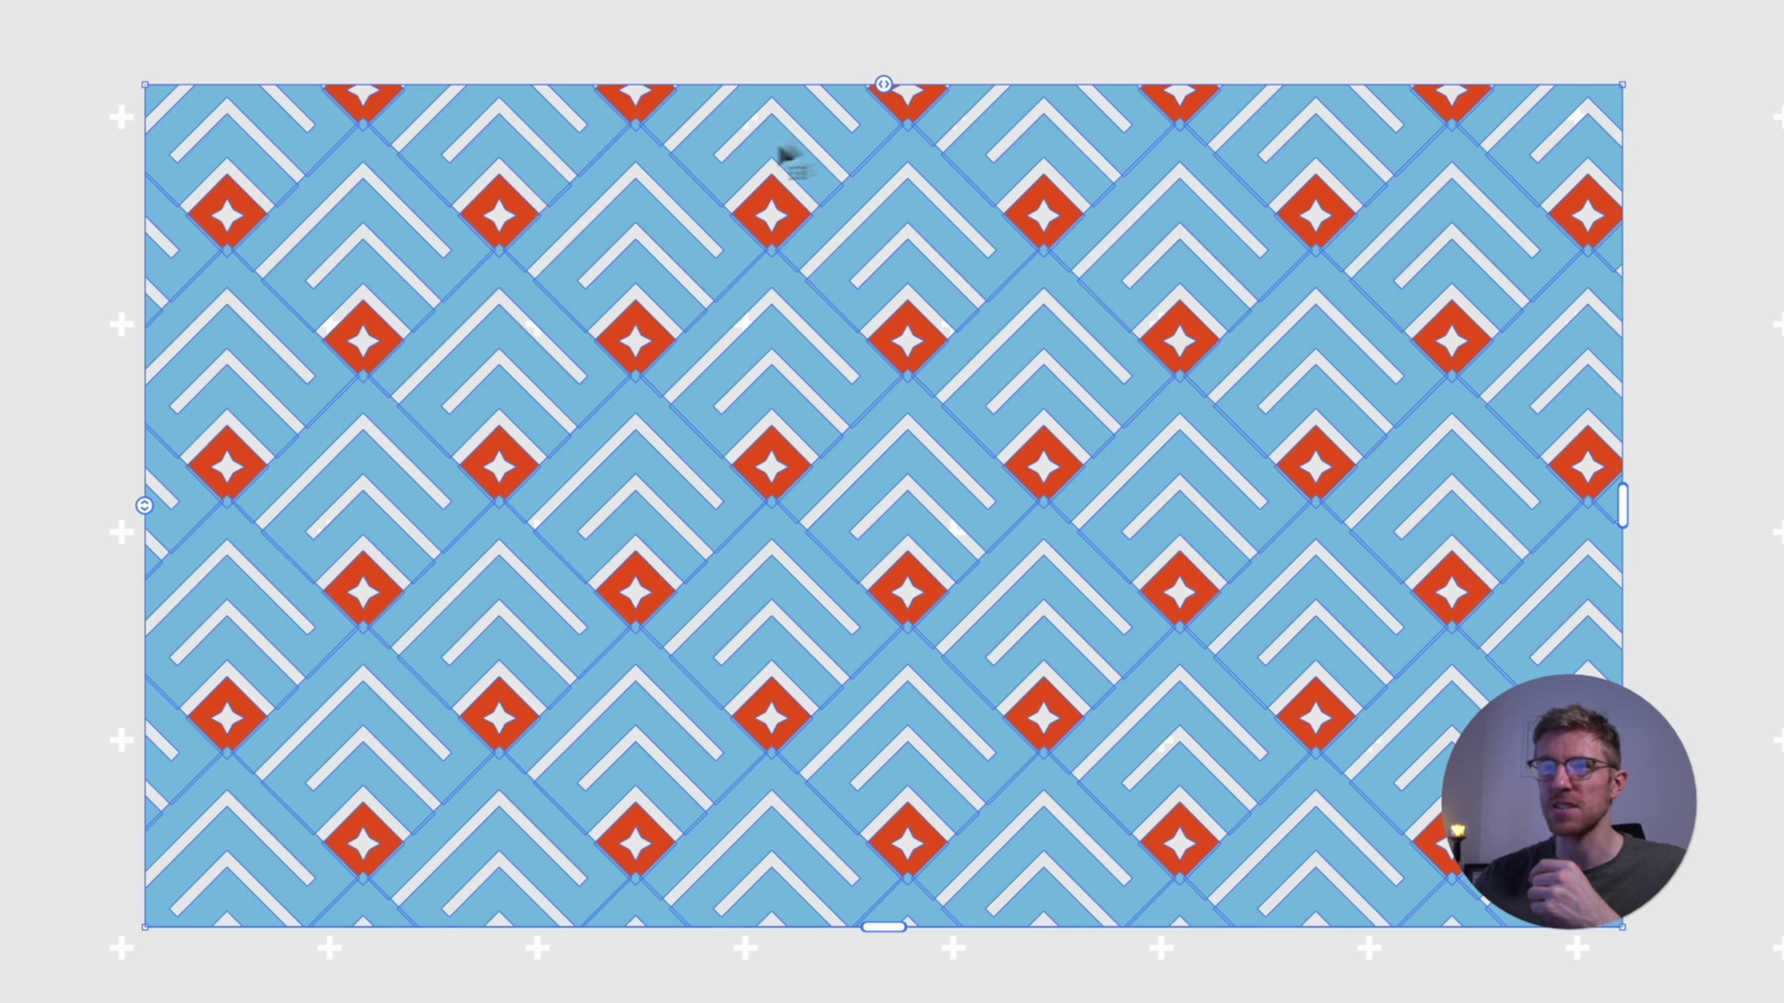
{"action": "left_click_drag", "start_coordinate": [884, 85], "coordinate": [914, 91]}
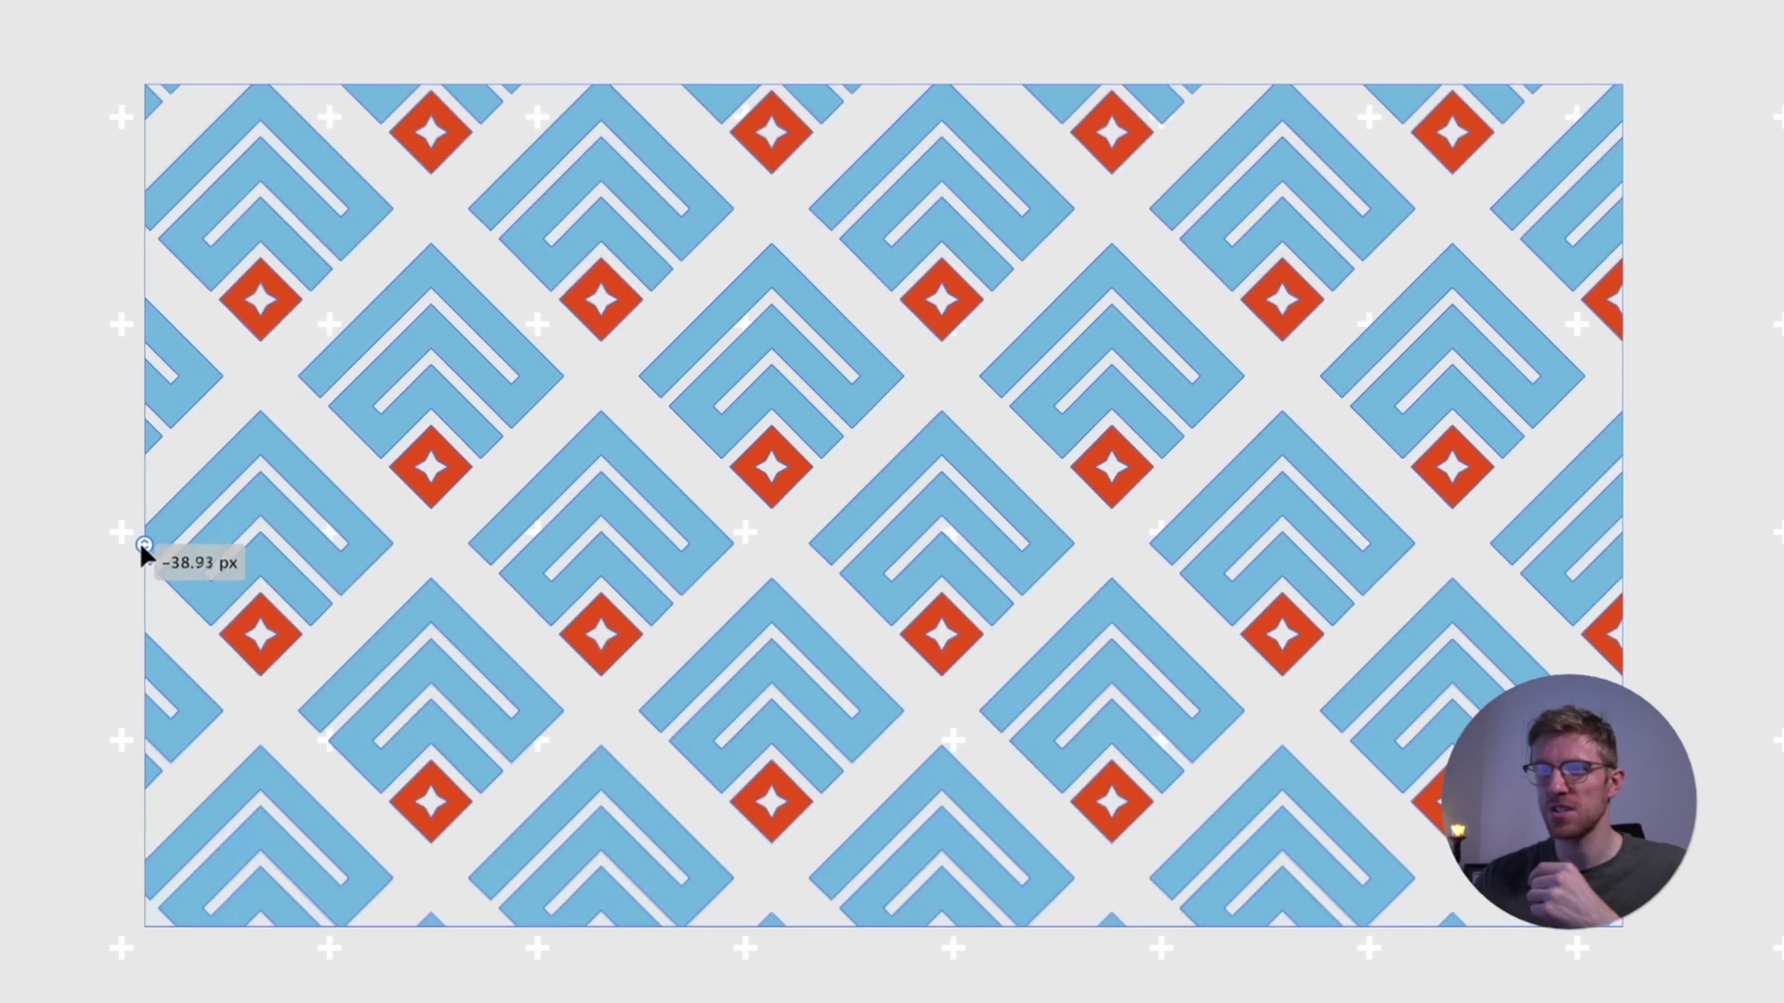
{"action": "left_click_drag", "start_coordinate": [139, 541], "coordinate": [151, 521]}
{"action": "left_click_drag", "start_coordinate": [859, 85], "coordinate": [828, 108]}
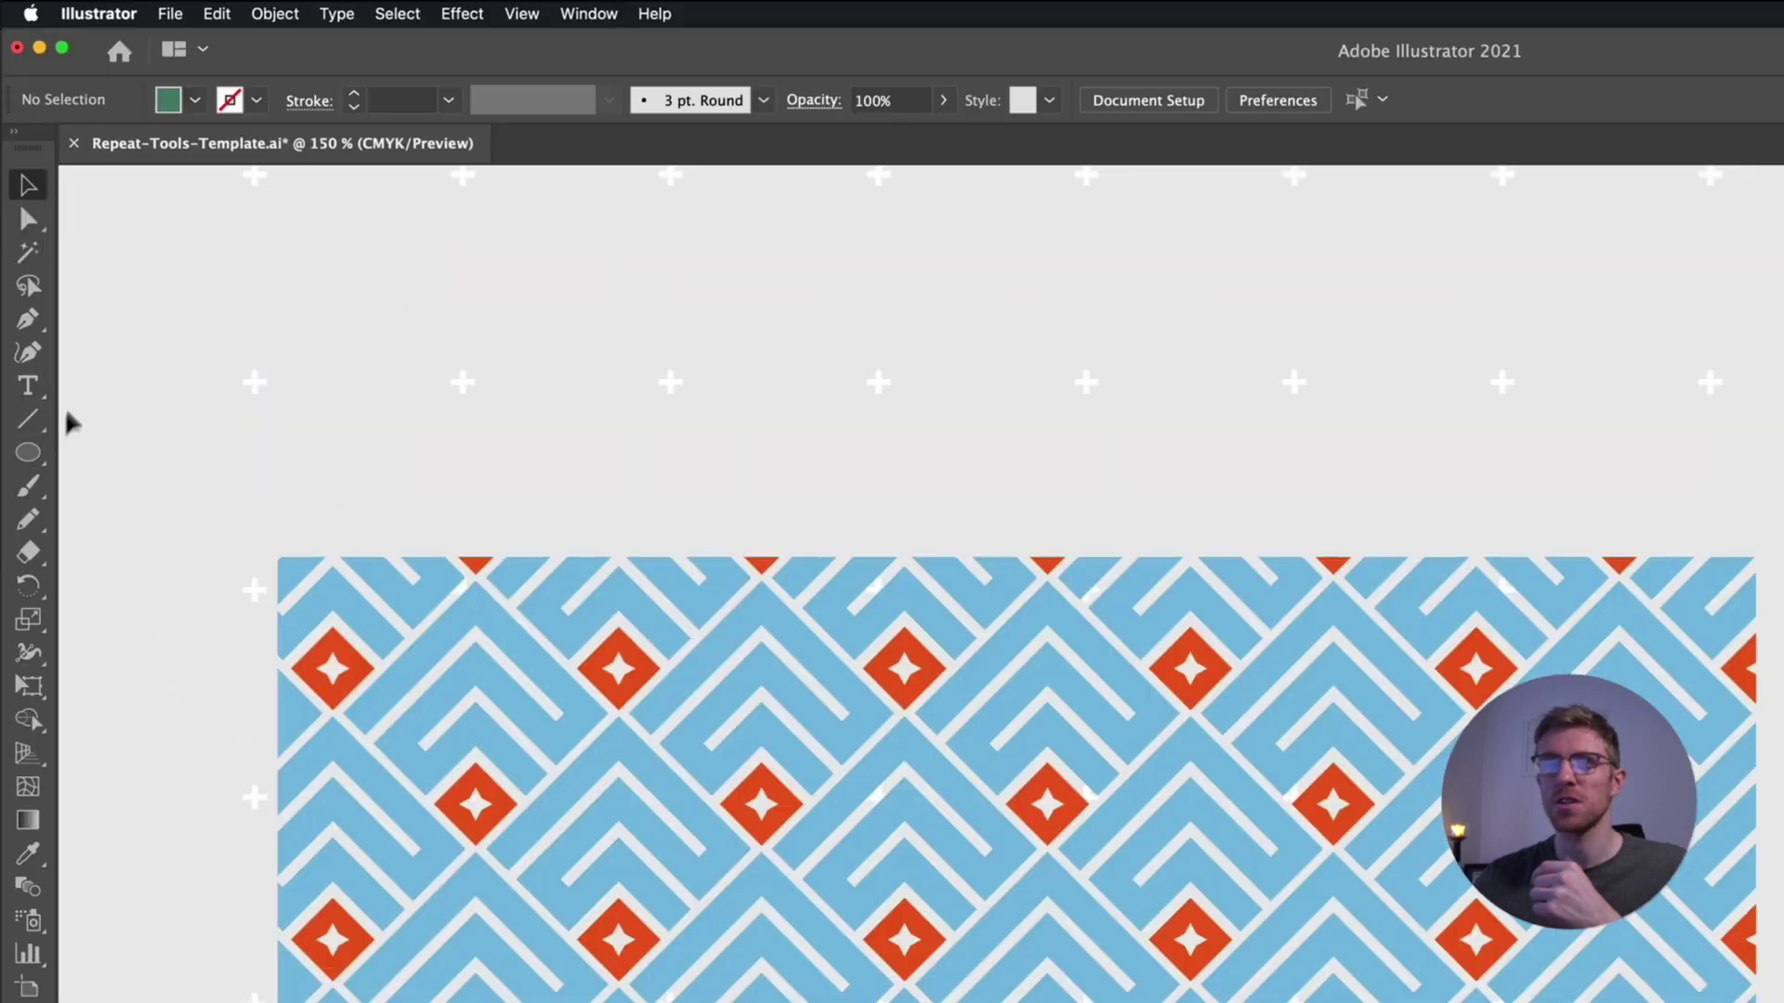
- Draw a rectangle over the whole pattern area, send it to back, and fill it with the pattern's light blue
{"action": "left_click", "coordinate": [28, 452]}
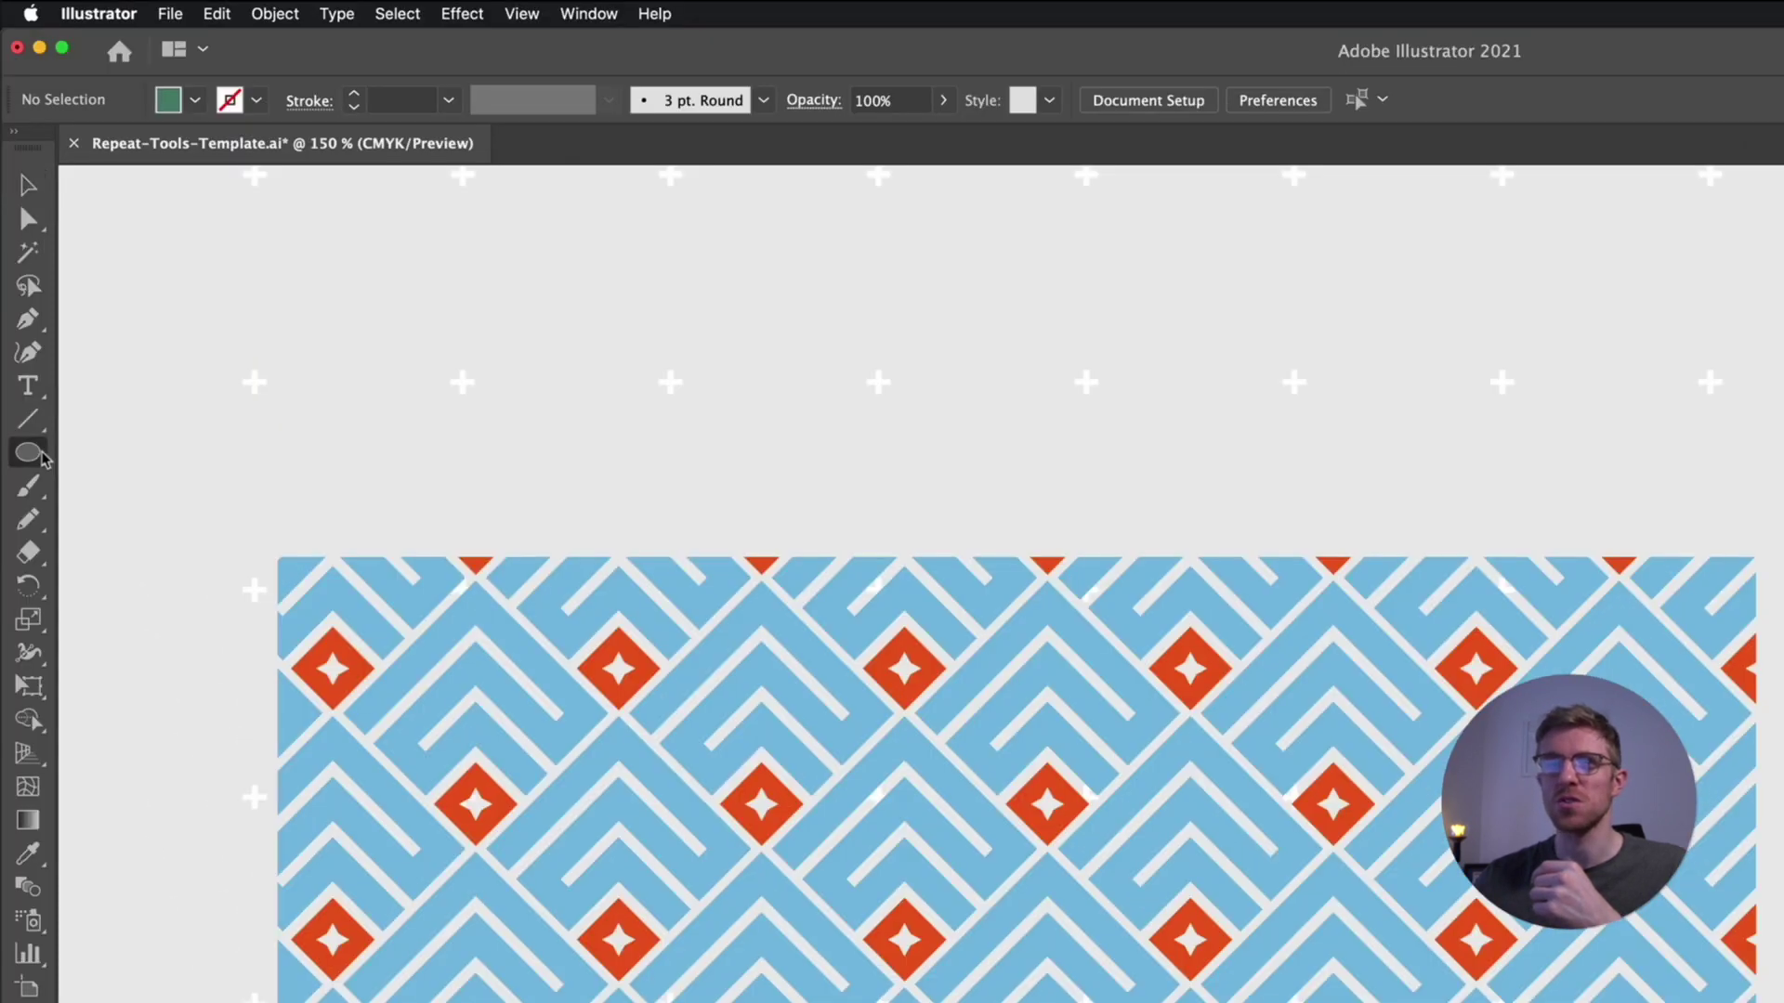
{"action": "left_click", "coordinate": [140, 453]}
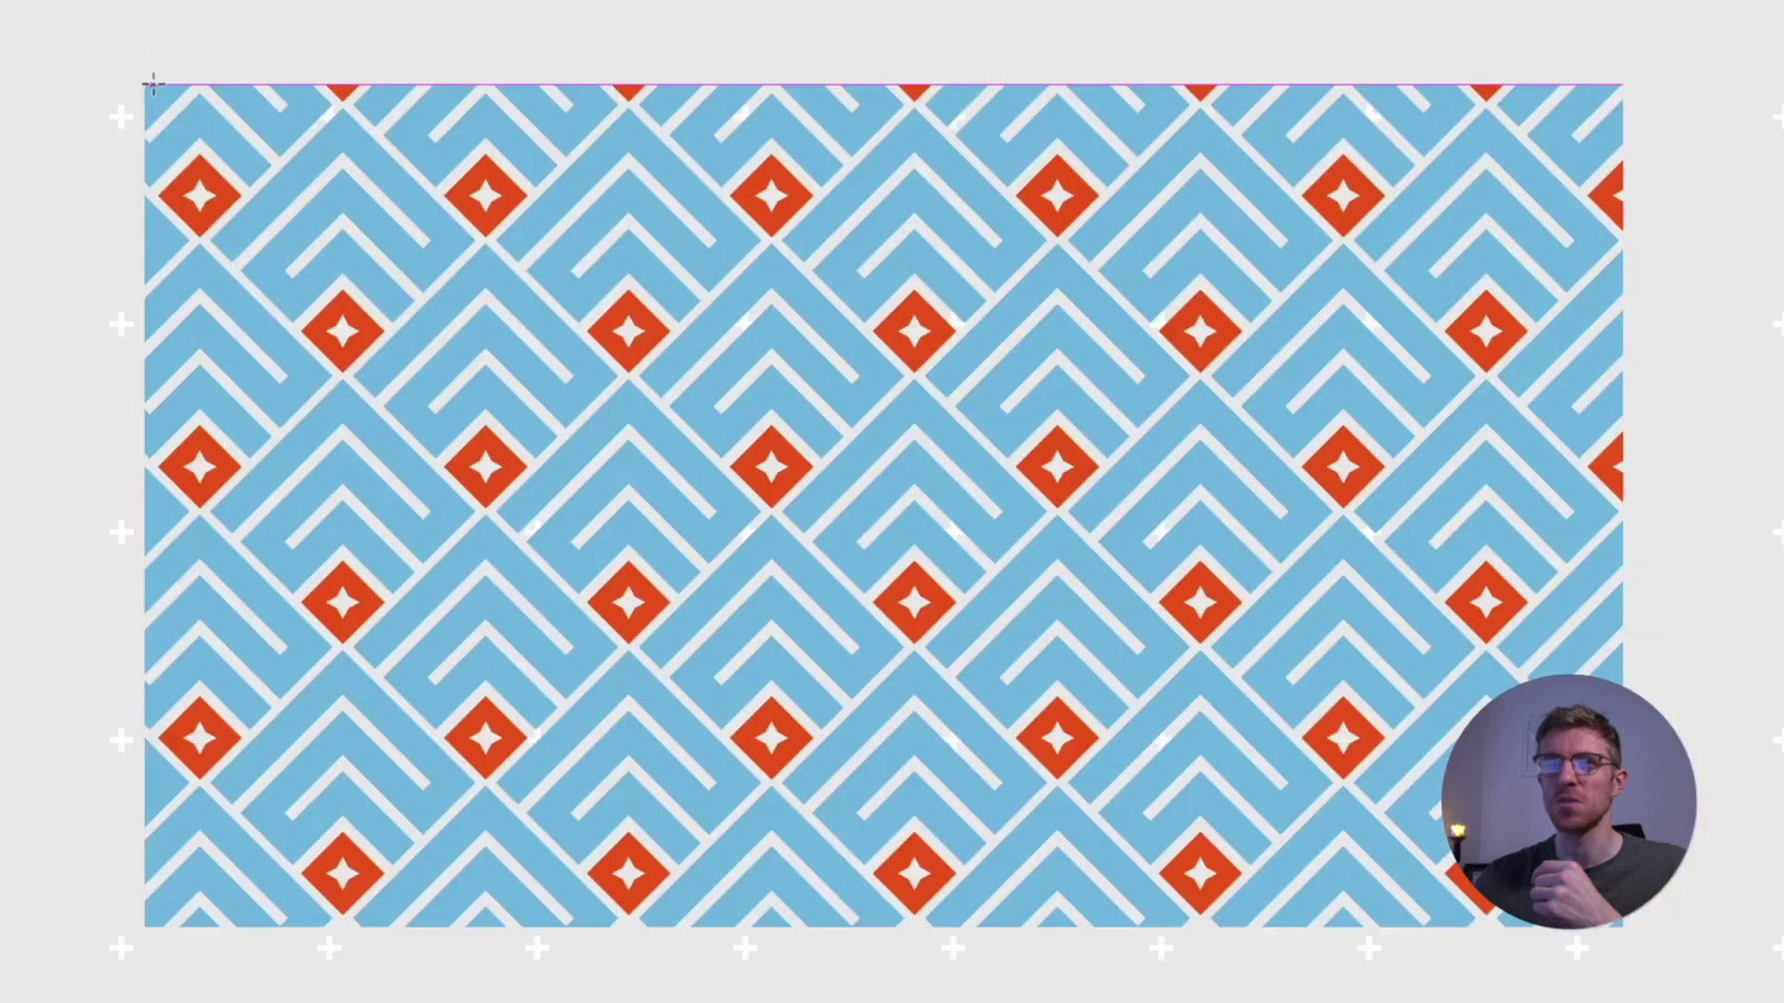
{"action": "left_click_drag", "start_coordinate": [144, 82], "coordinate": [1623, 927]}
{"action": "right_click", "coordinate": [1162, 546]}
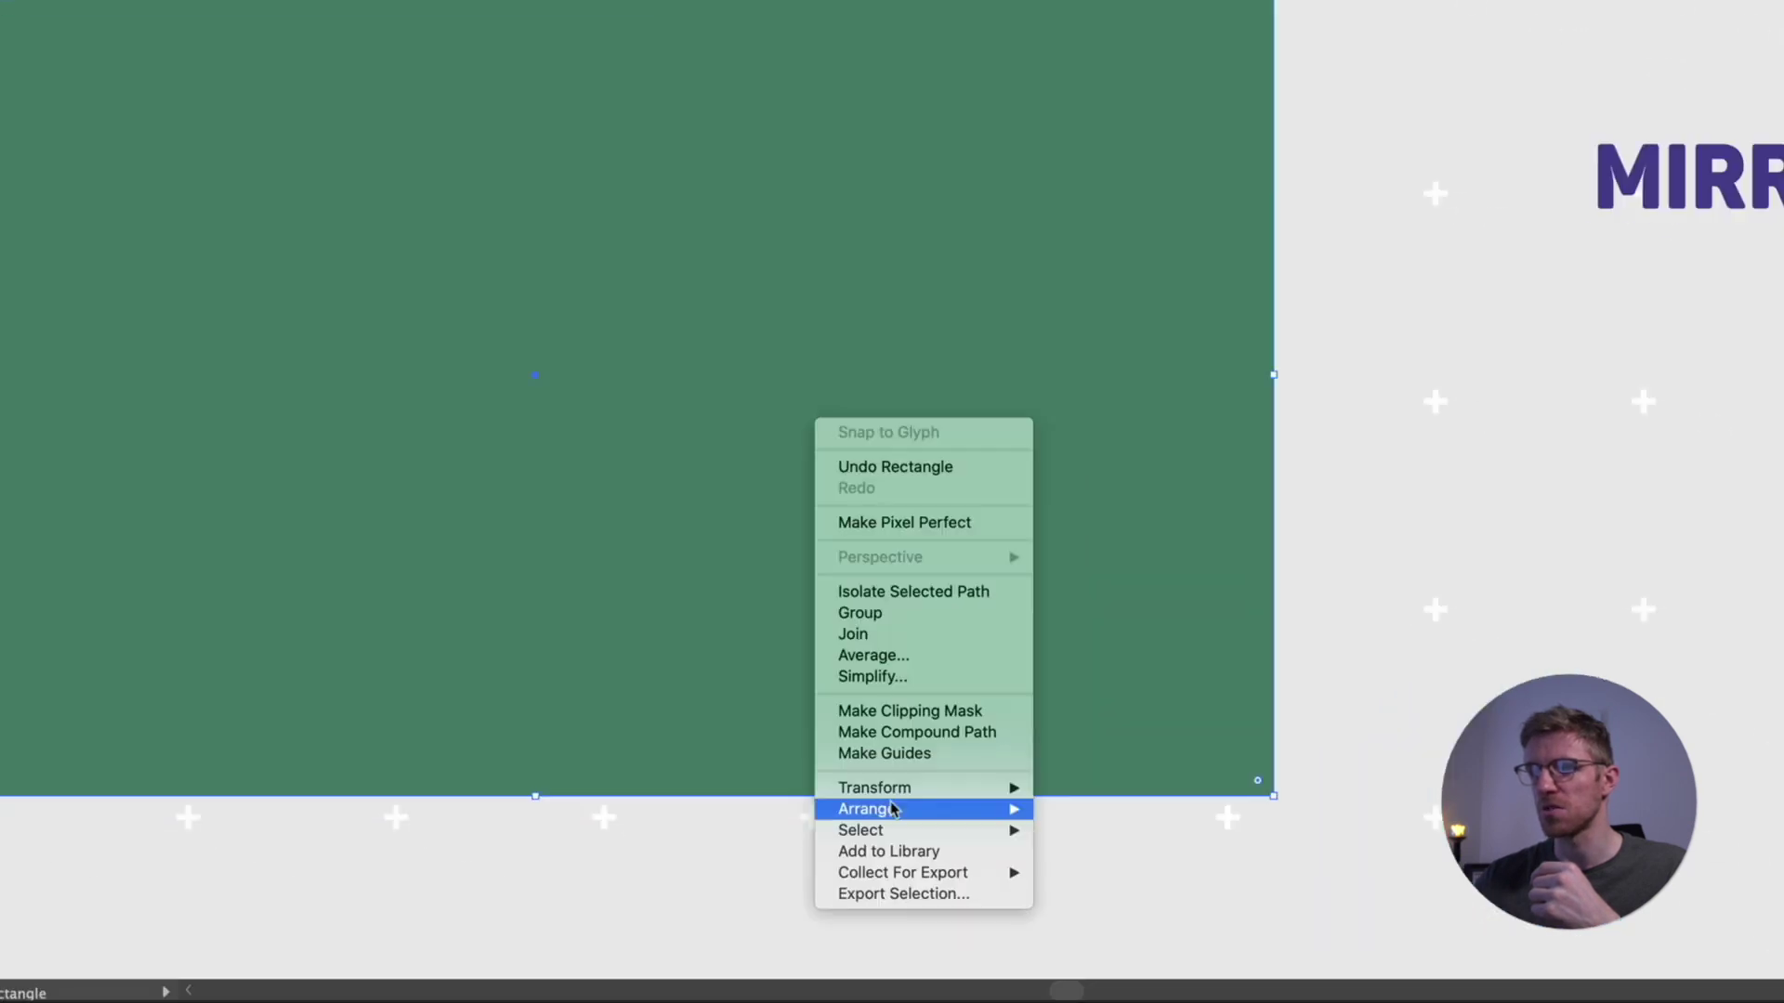
{"action": "mouse_move", "coordinate": [1250, 939]}
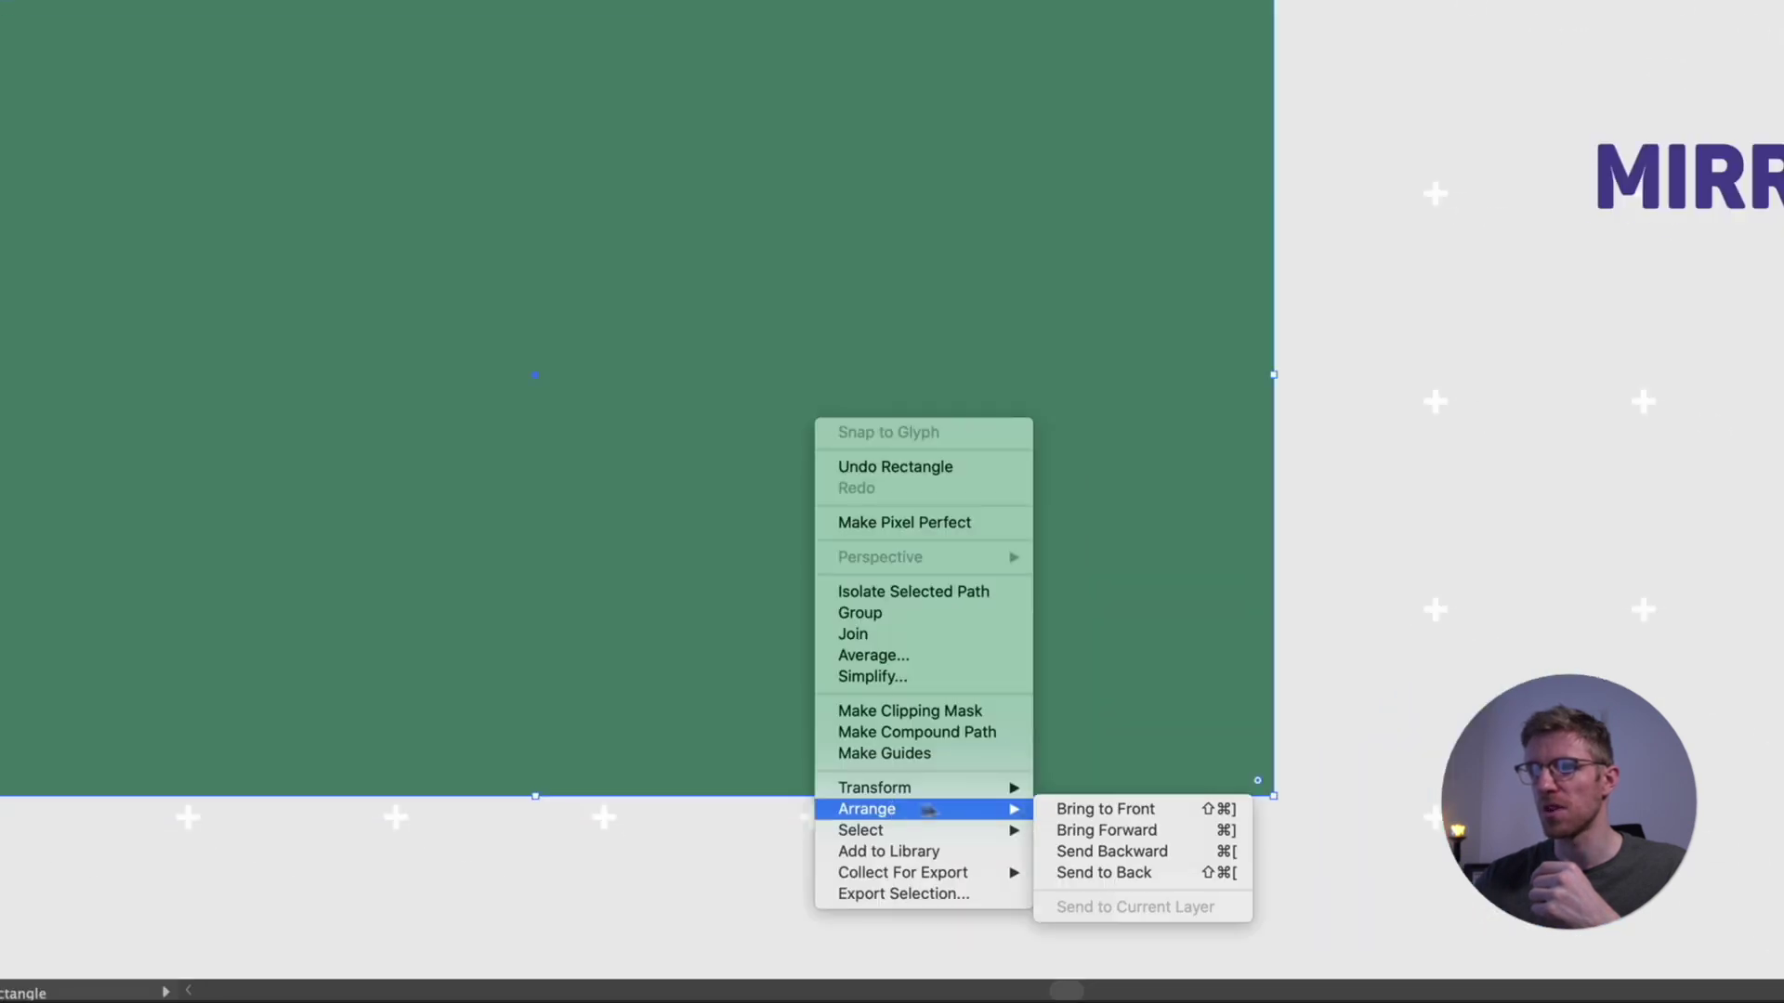
{"action": "left_click", "coordinate": [1104, 871]}
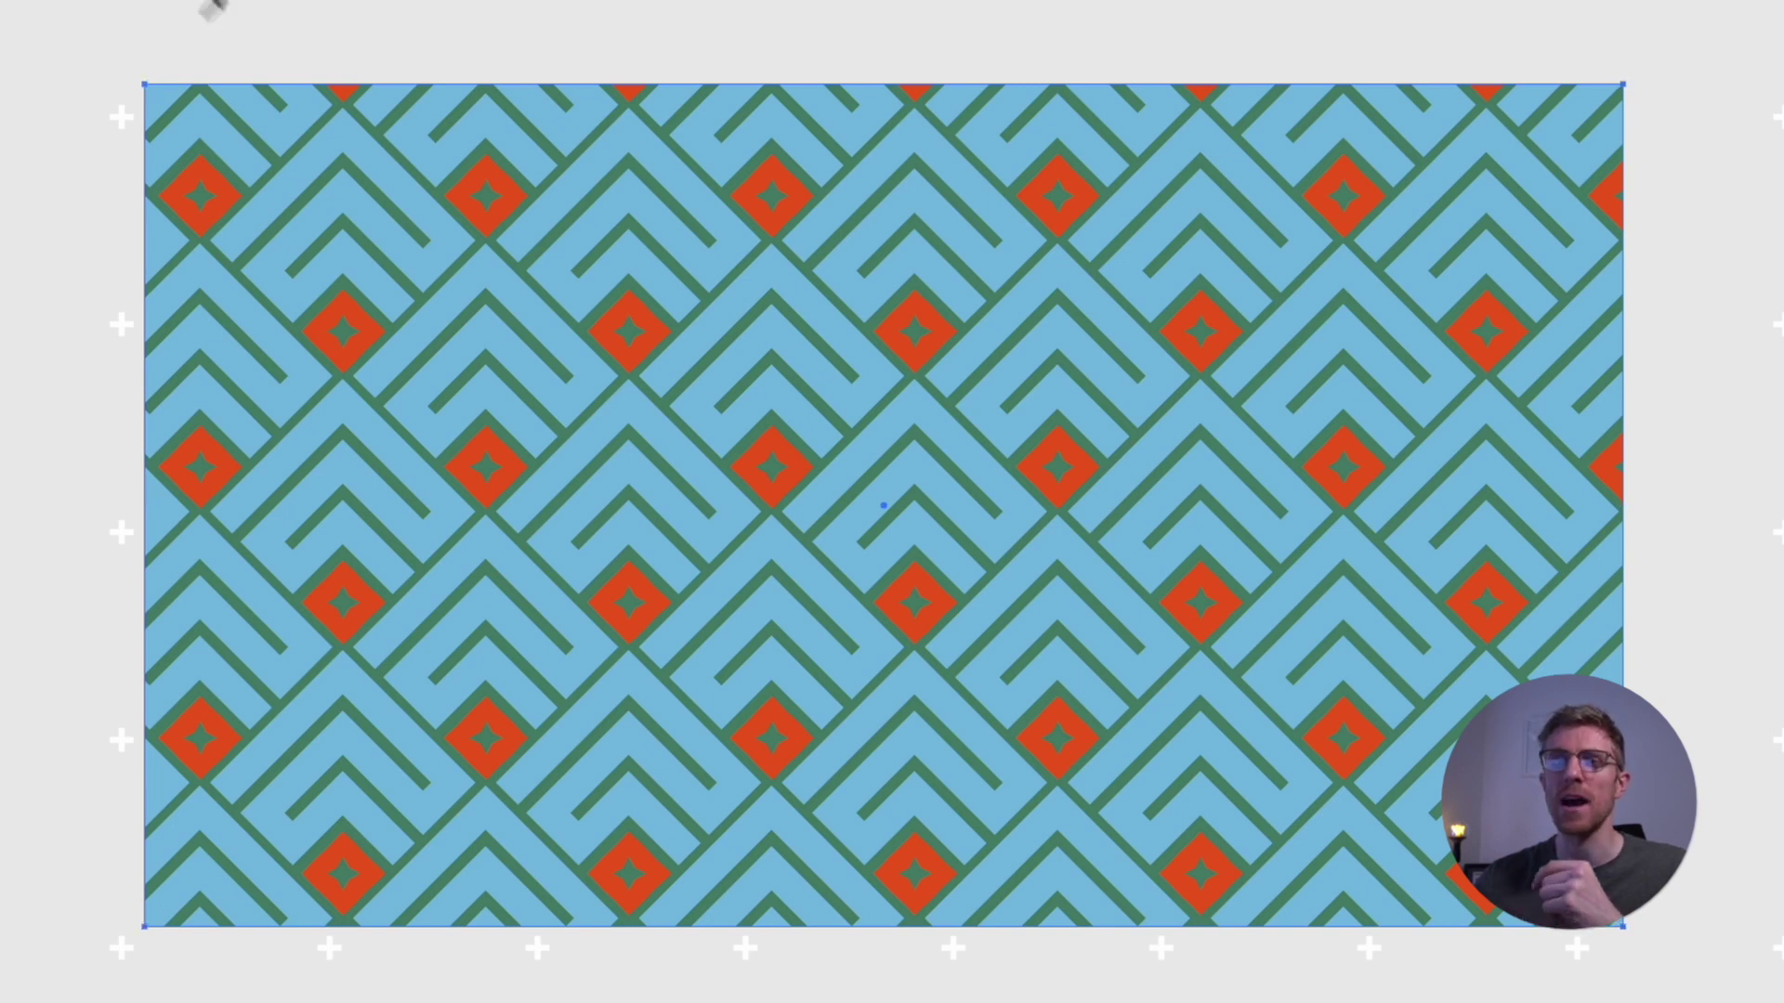
{"action": "left_click", "coordinate": [306, 105]}
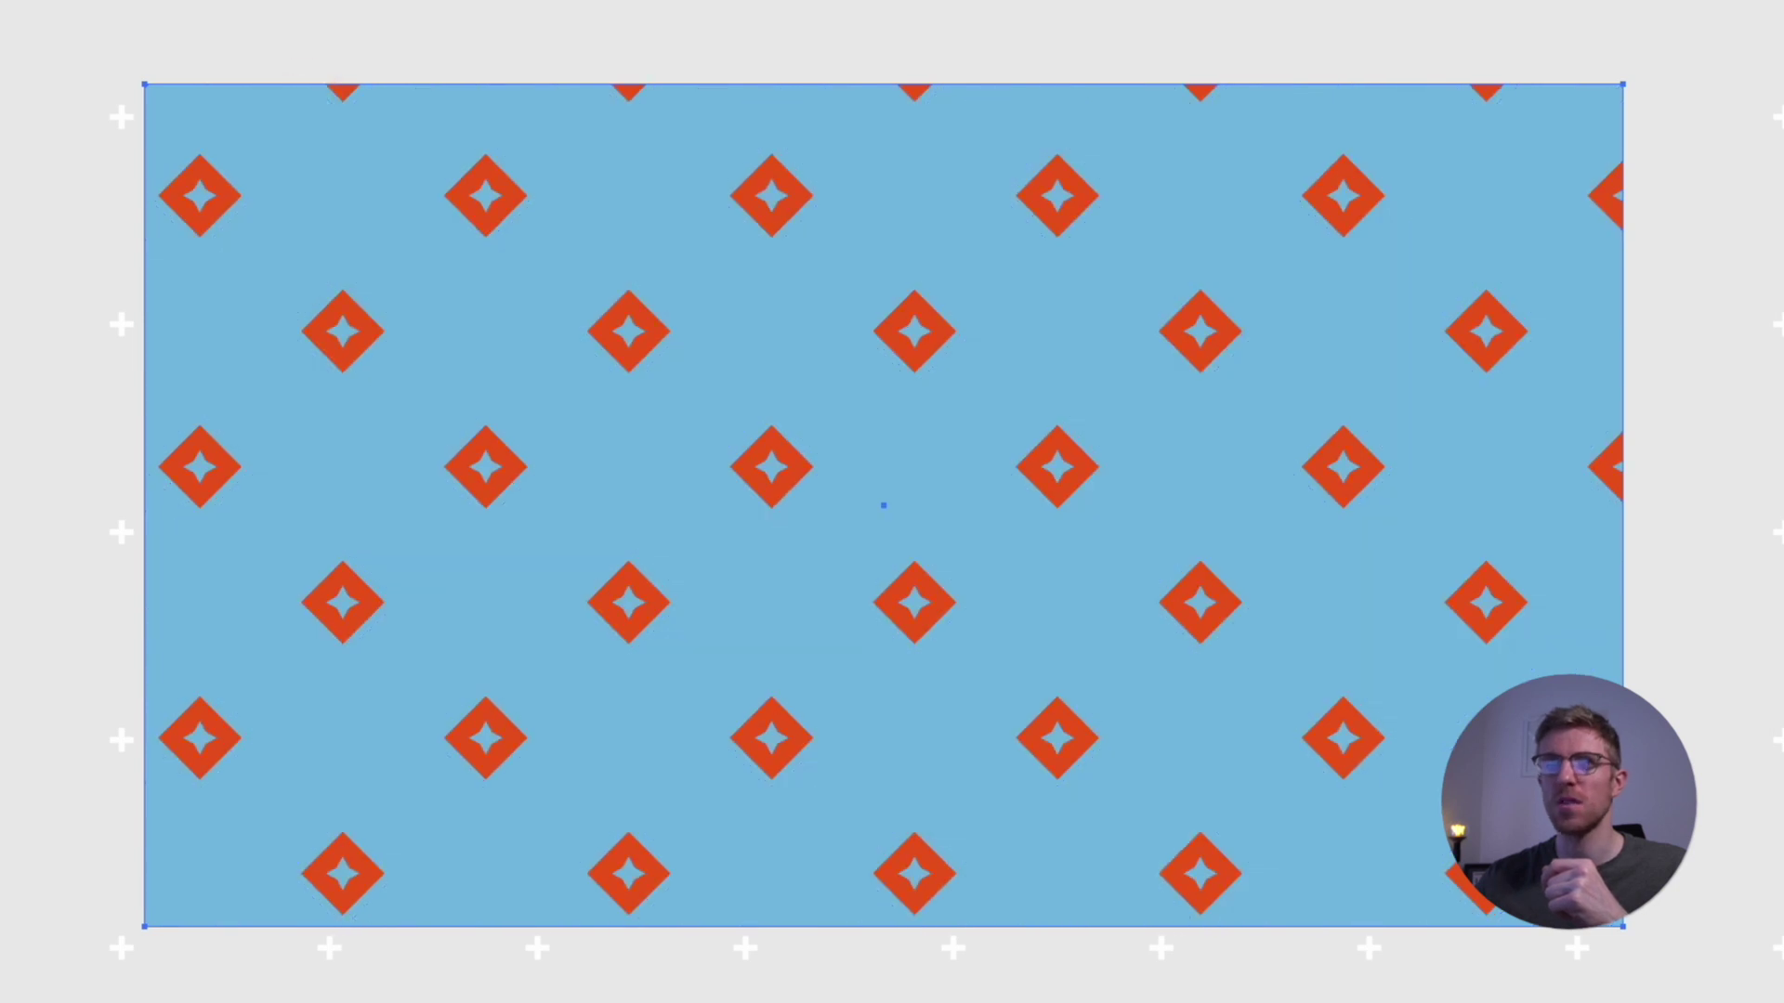
{"action": "key", "text": "v"}
{"action": "key", "text": "ctrl+shift+a"}
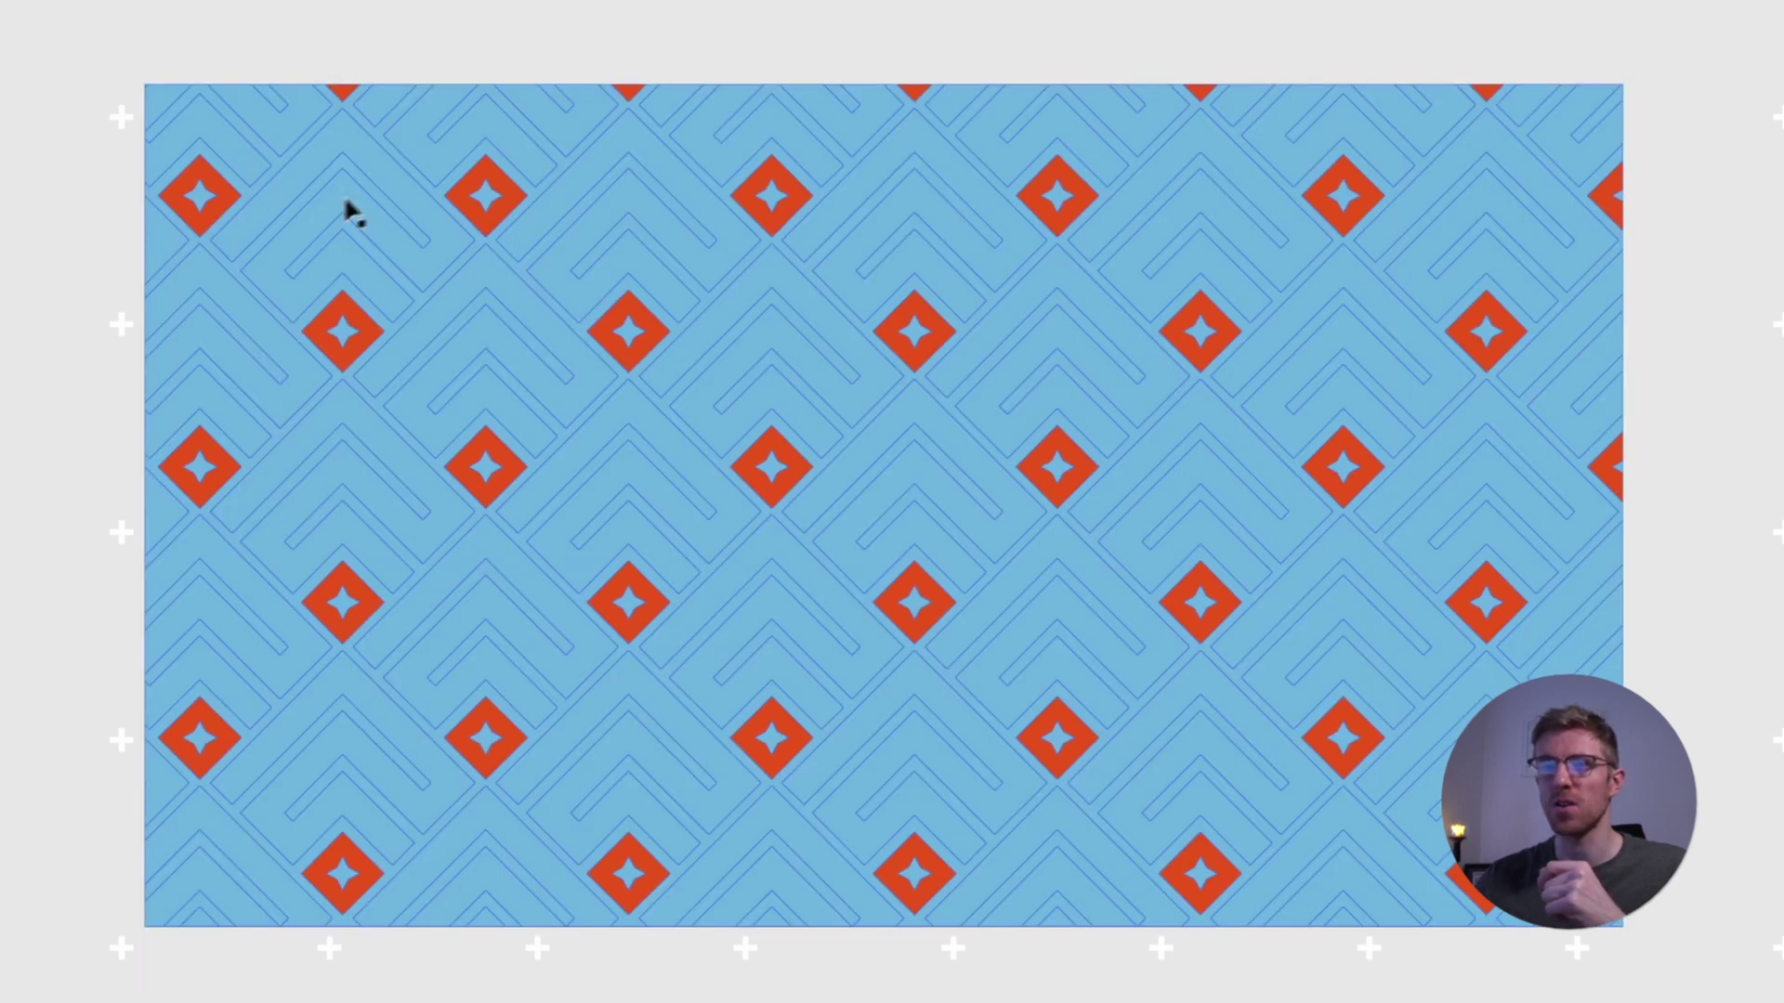
- Give the pattern tile a white fill at 20% opacity, then exit tile editing
{"action": "left_click", "coordinate": [375, 168]}
{"action": "double_click", "coordinate": [375, 168]}
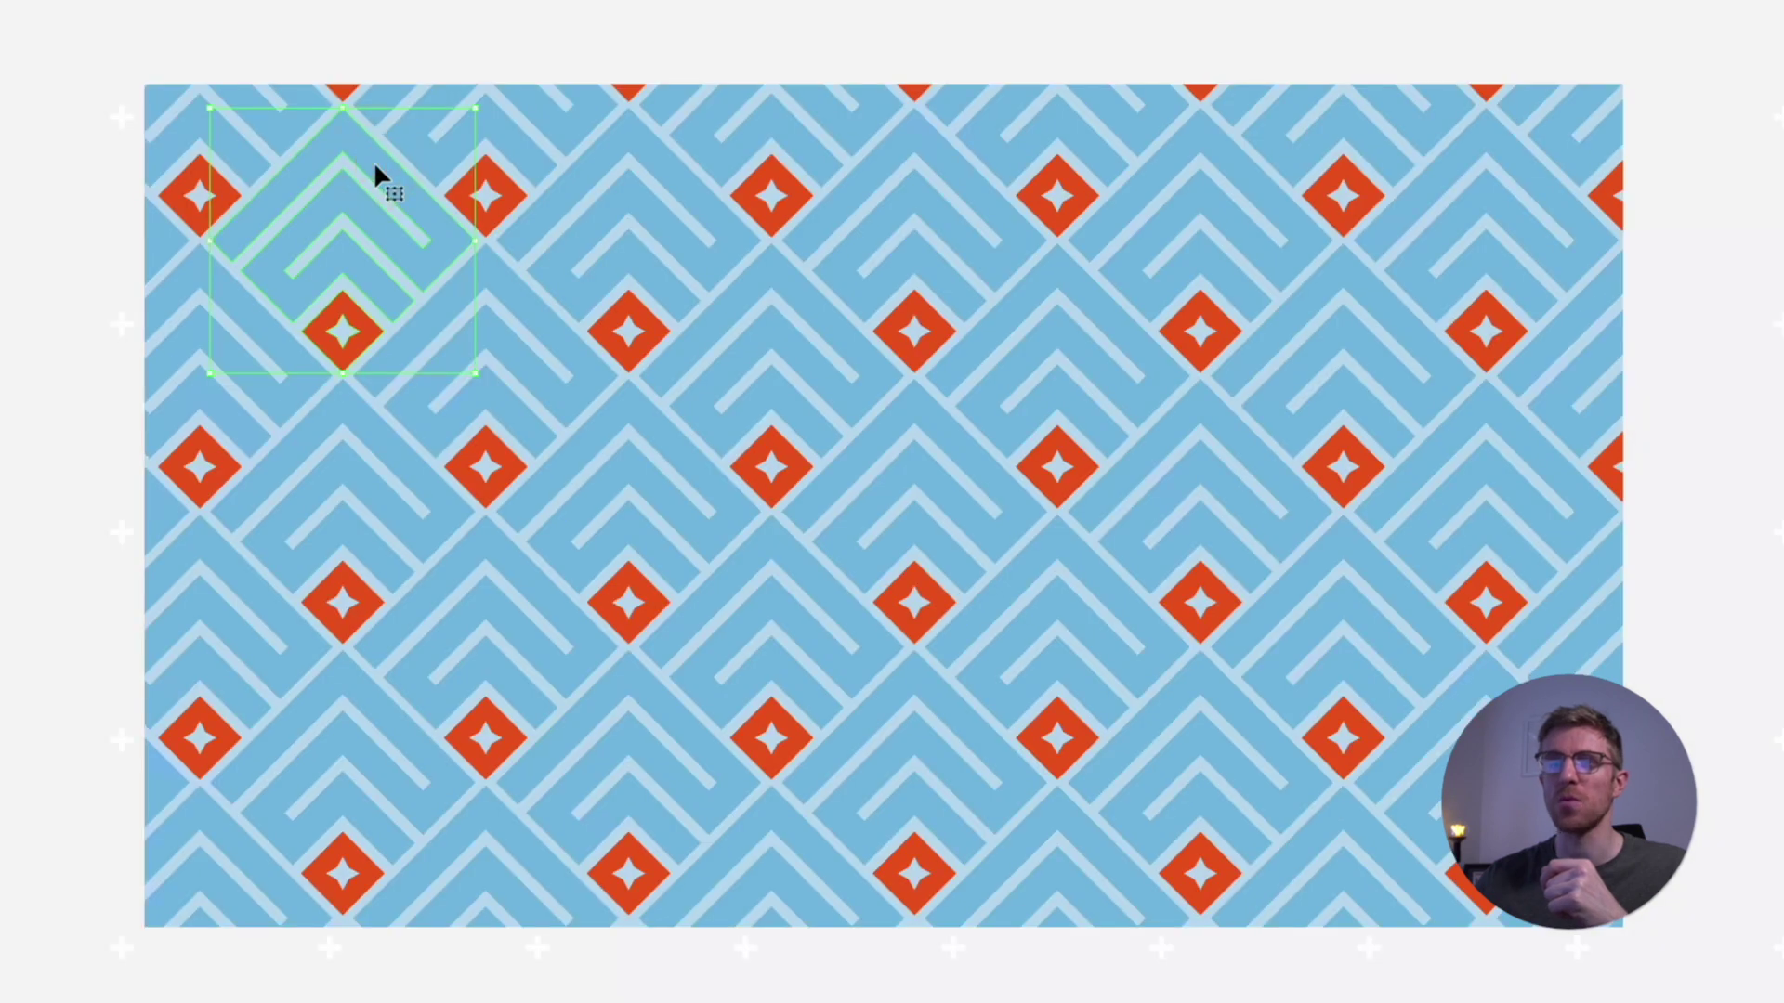
{"action": "left_click", "coordinate": [168, 3]}
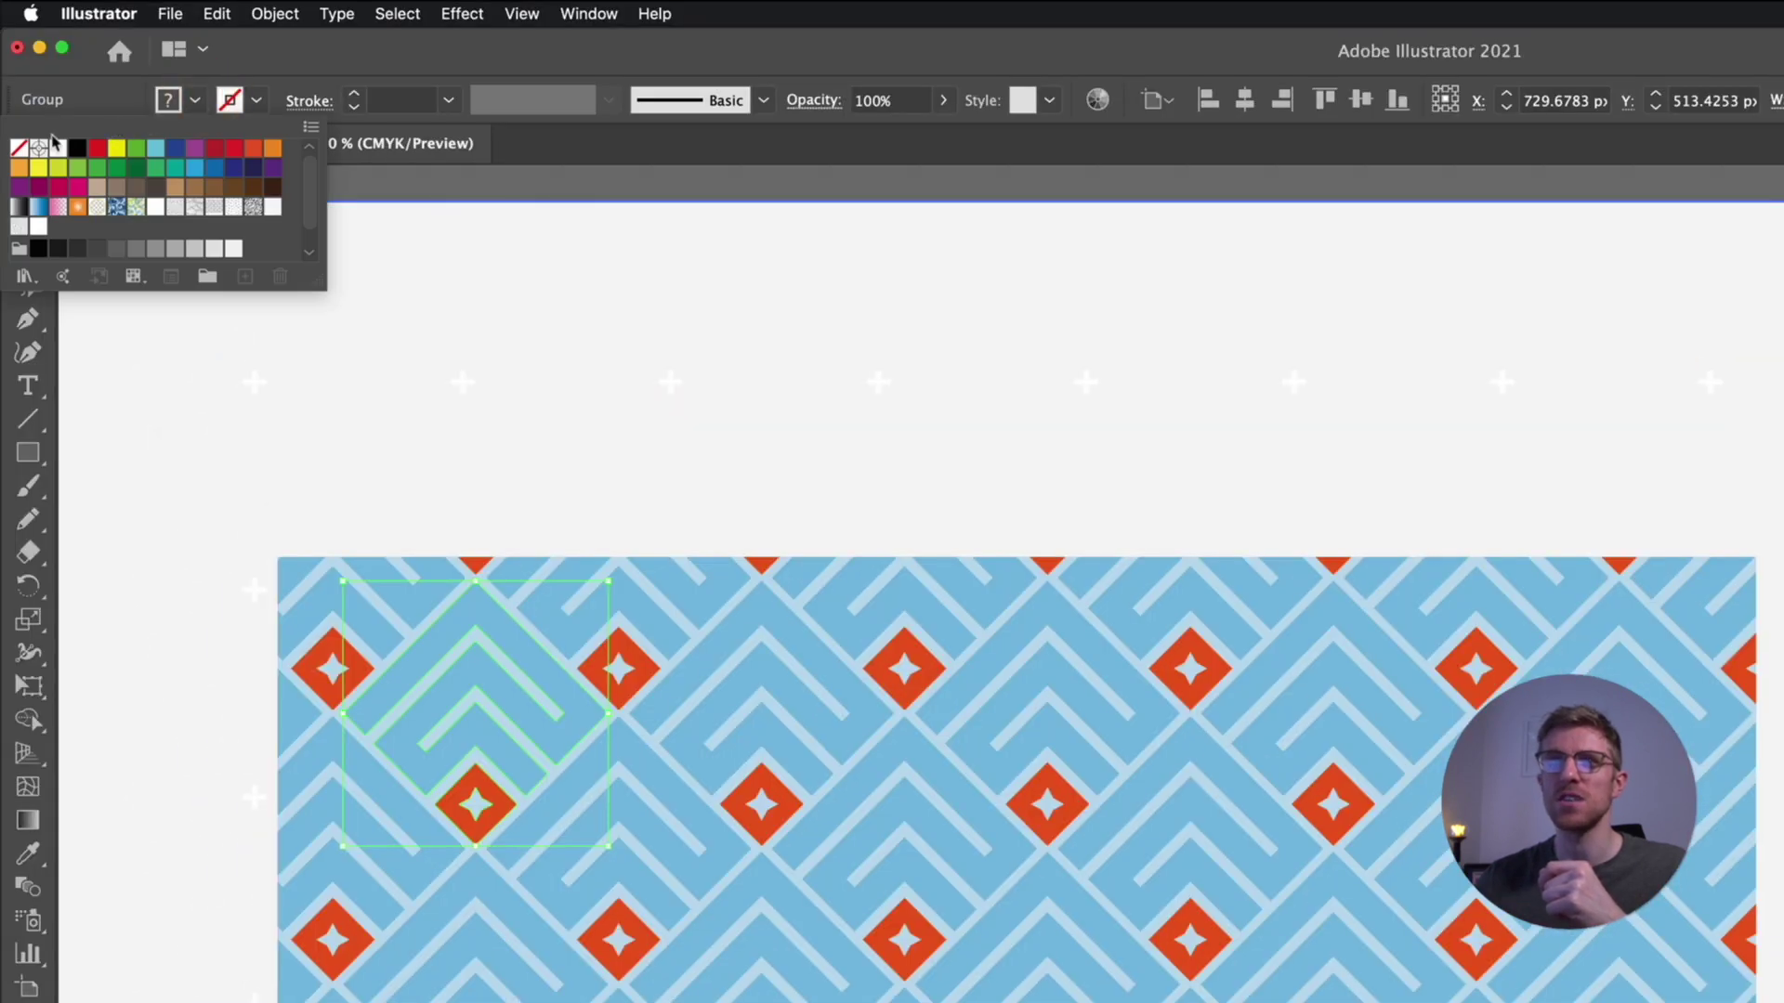
{"action": "left_click", "coordinate": [31, 51]}
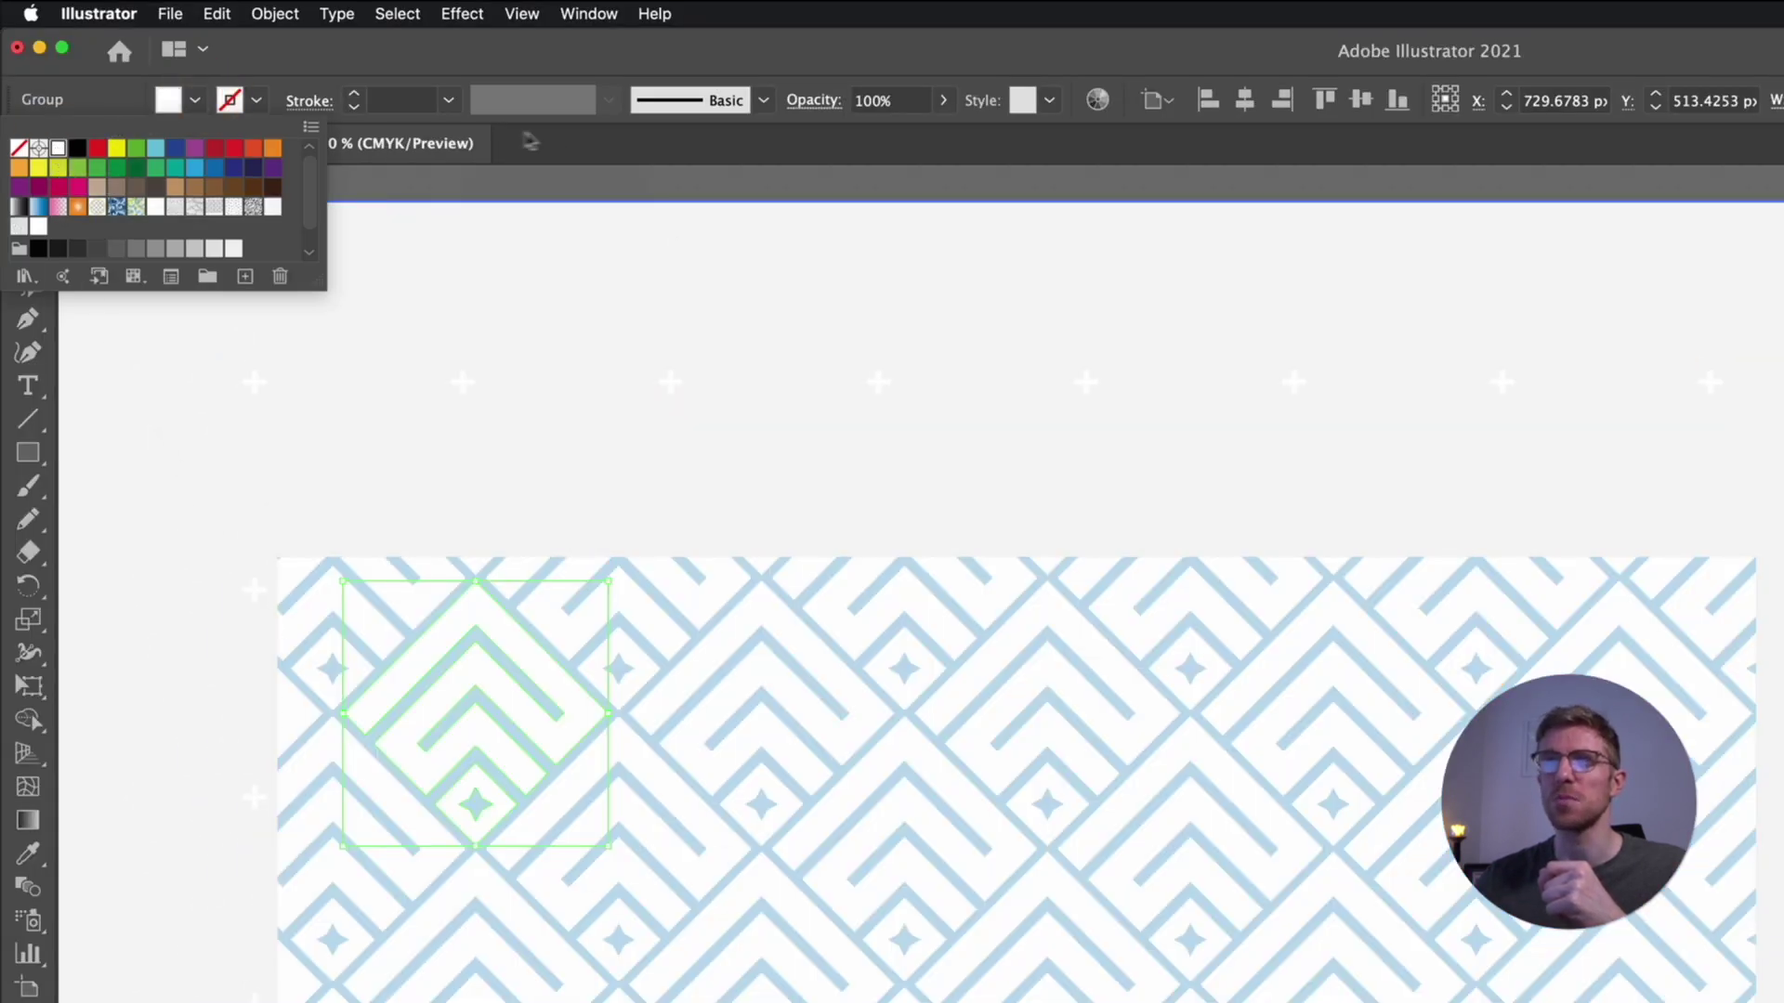
{"action": "left_click", "coordinate": [868, 99]}
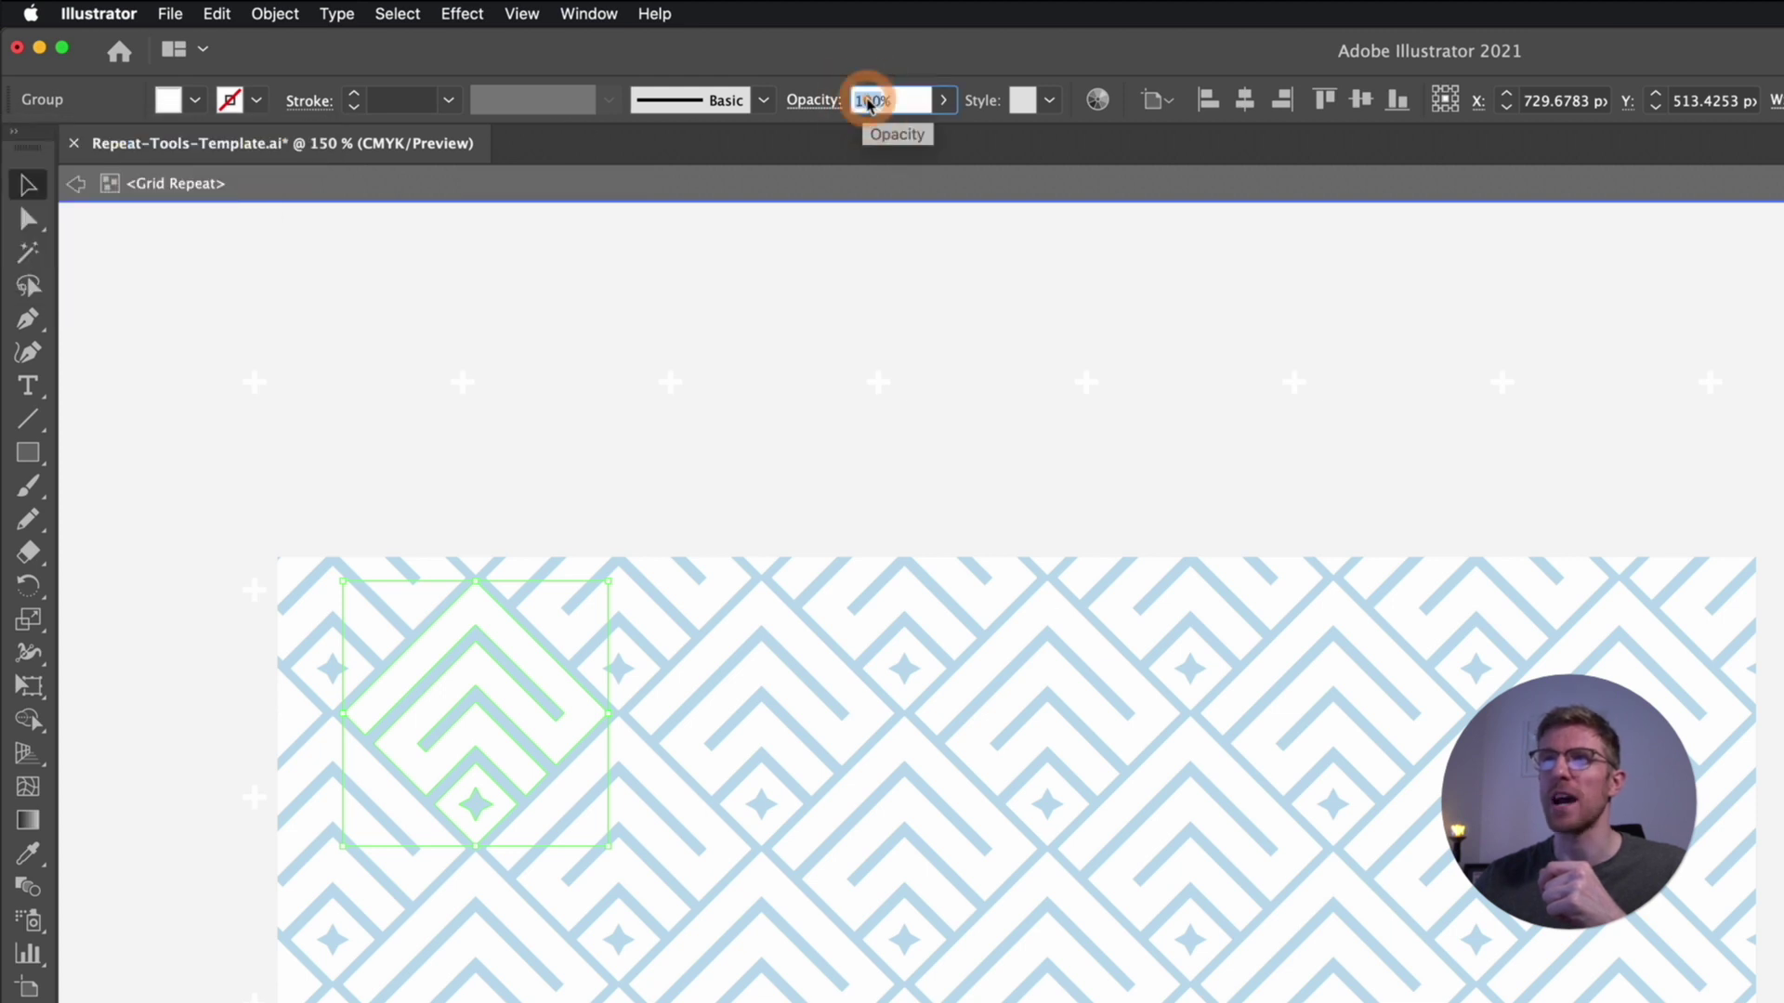
{"action": "type", "text": "20"}
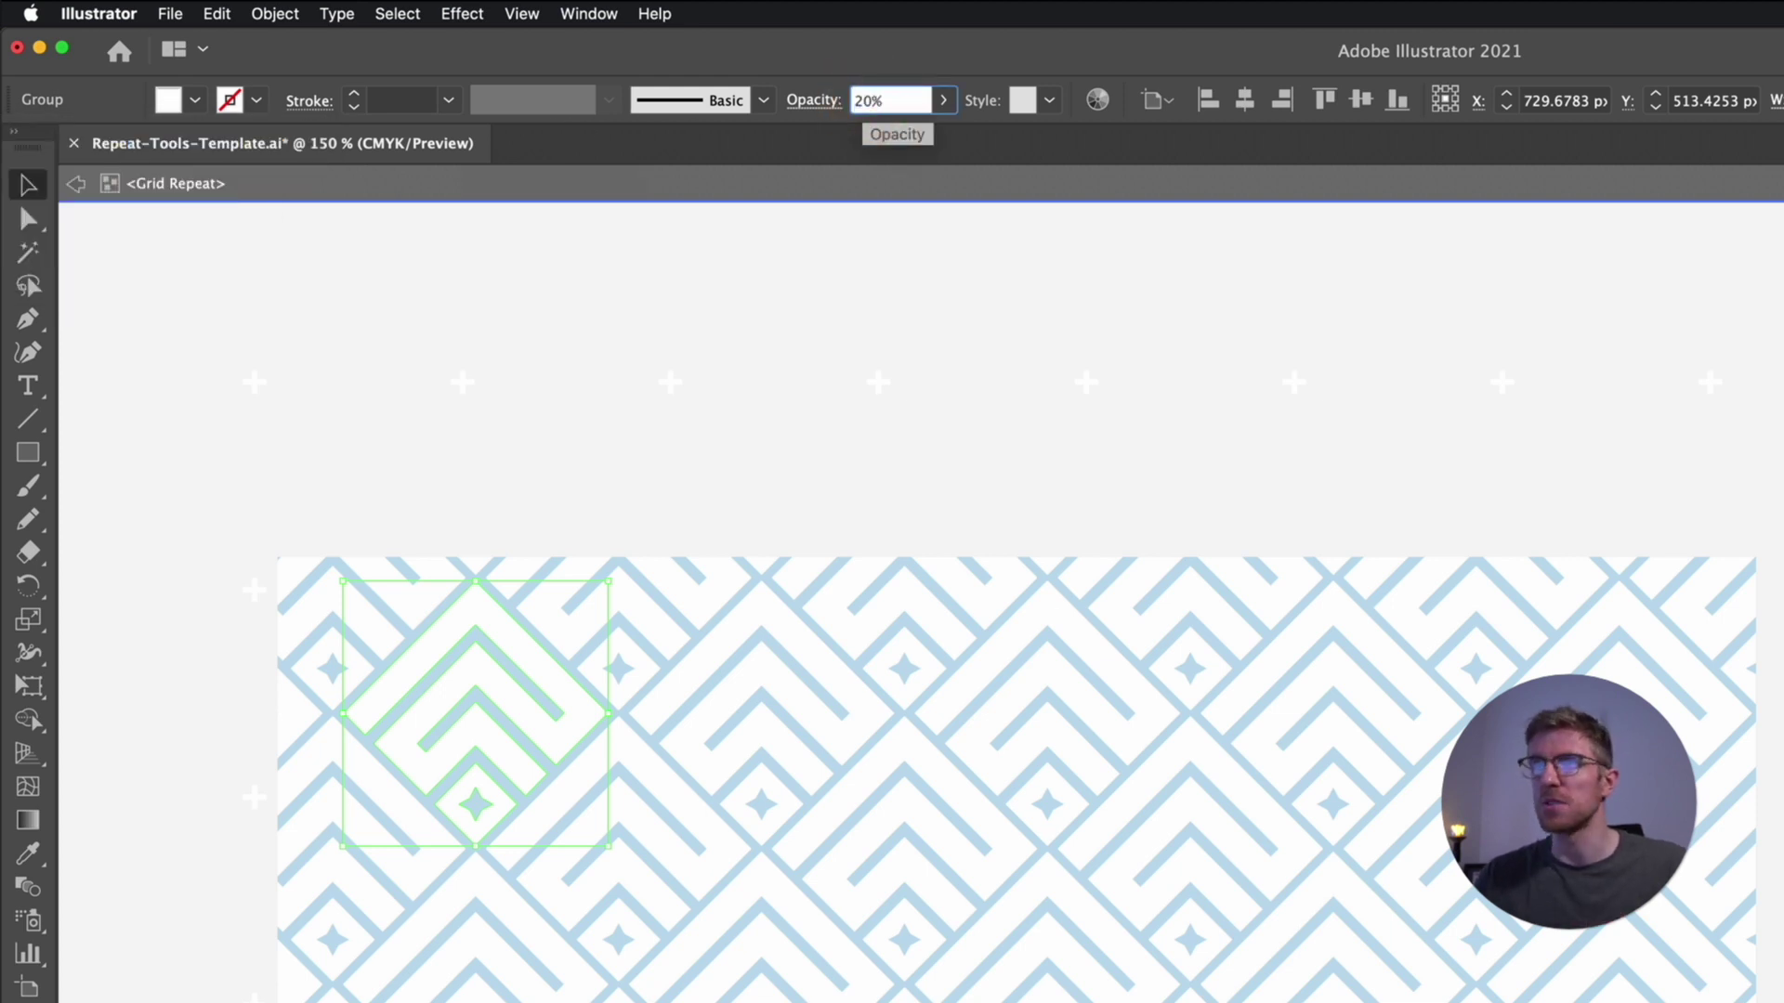
{"action": "key", "text": "Return"}
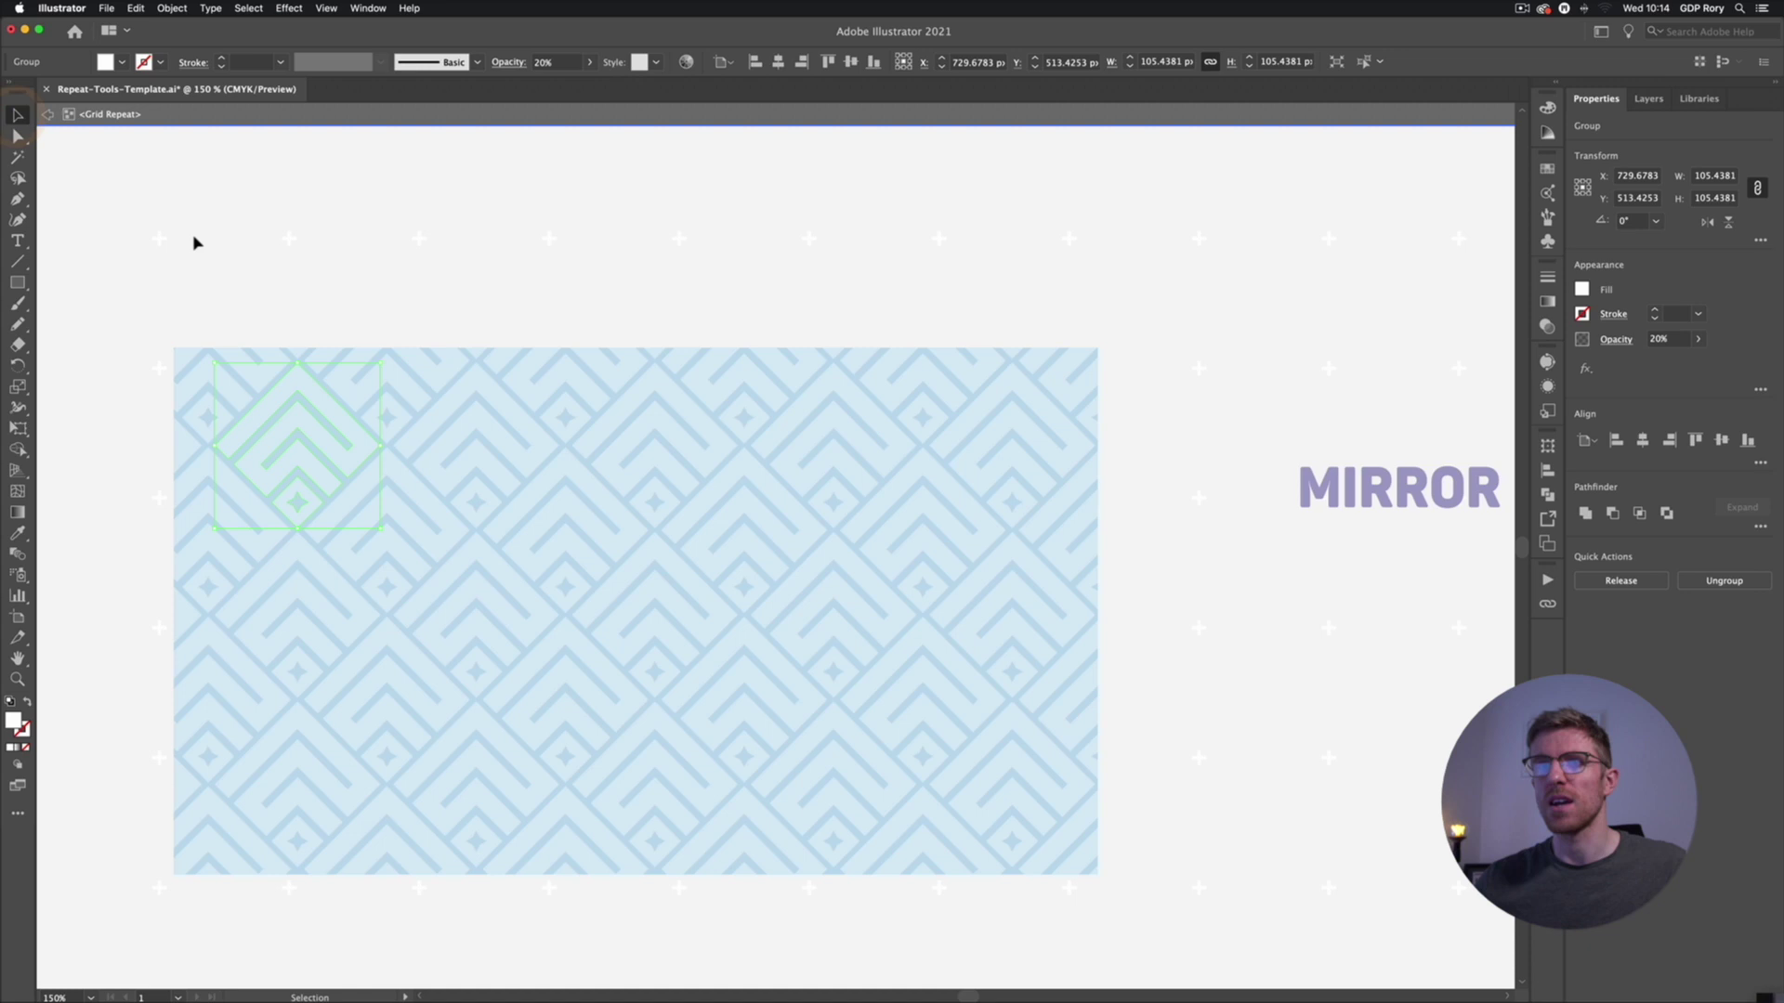
{"action": "double_click", "coordinate": [190, 238]}
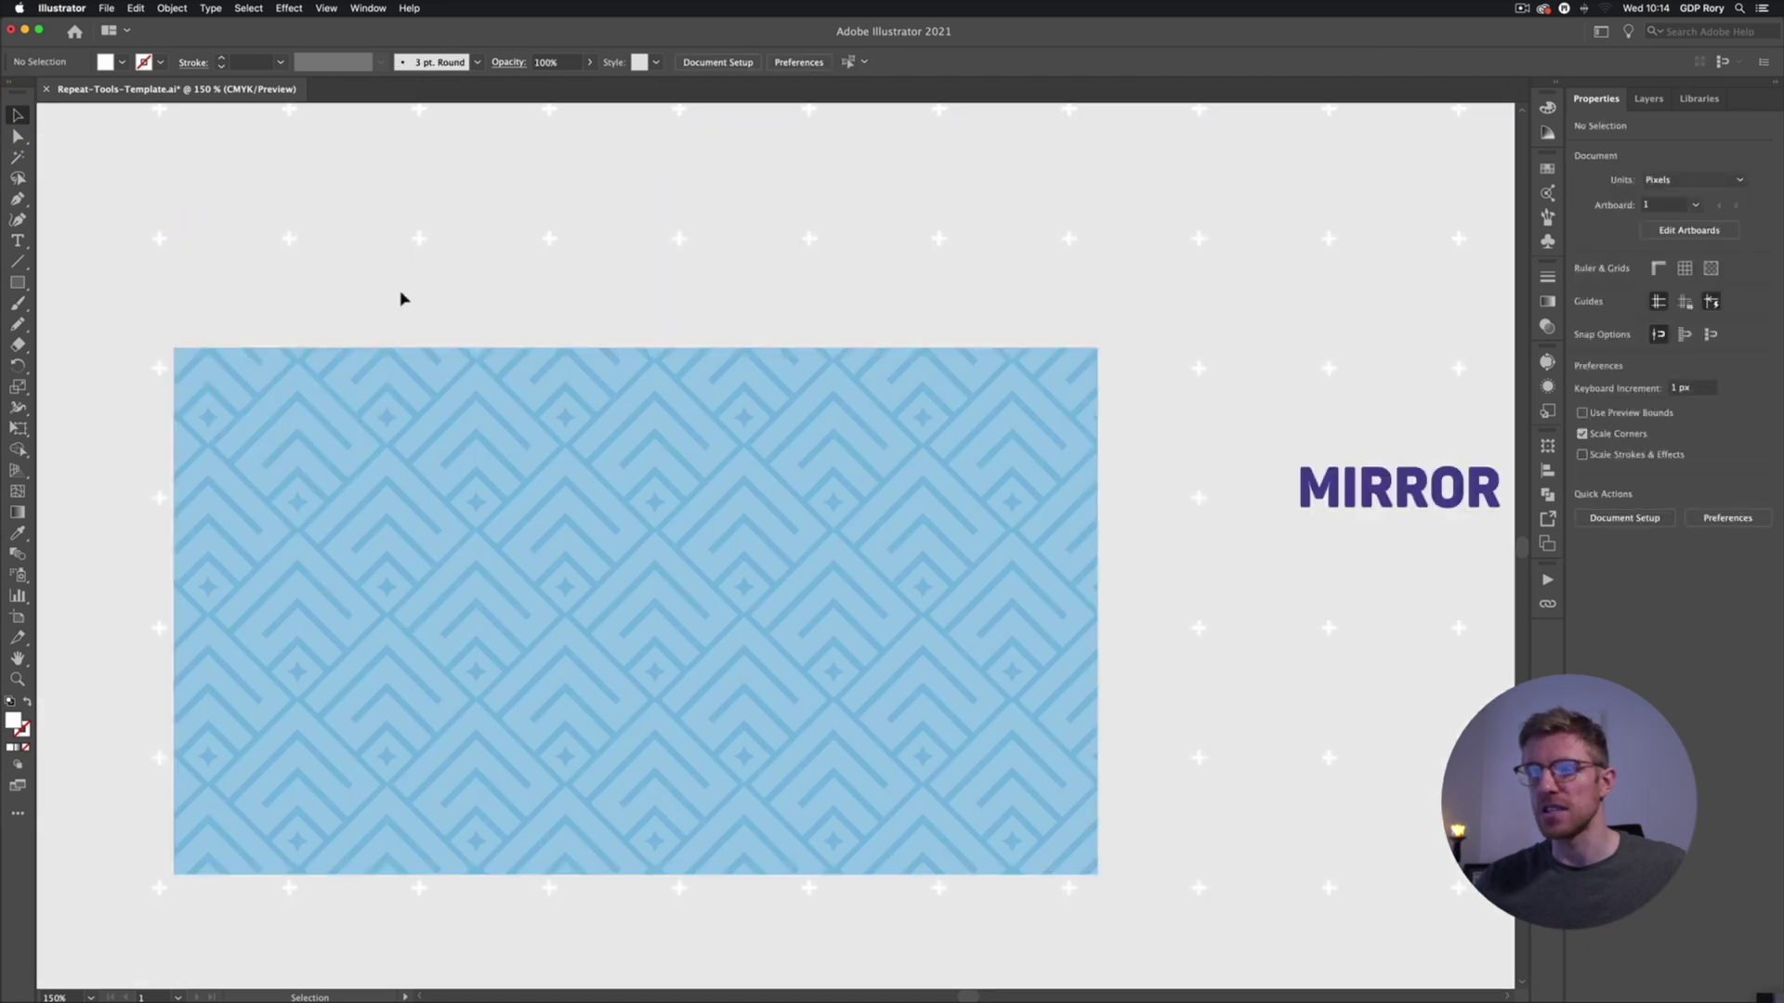
- Zoom out and move the blue pattern panel up and to the left
{"action": "key", "text": "a"}
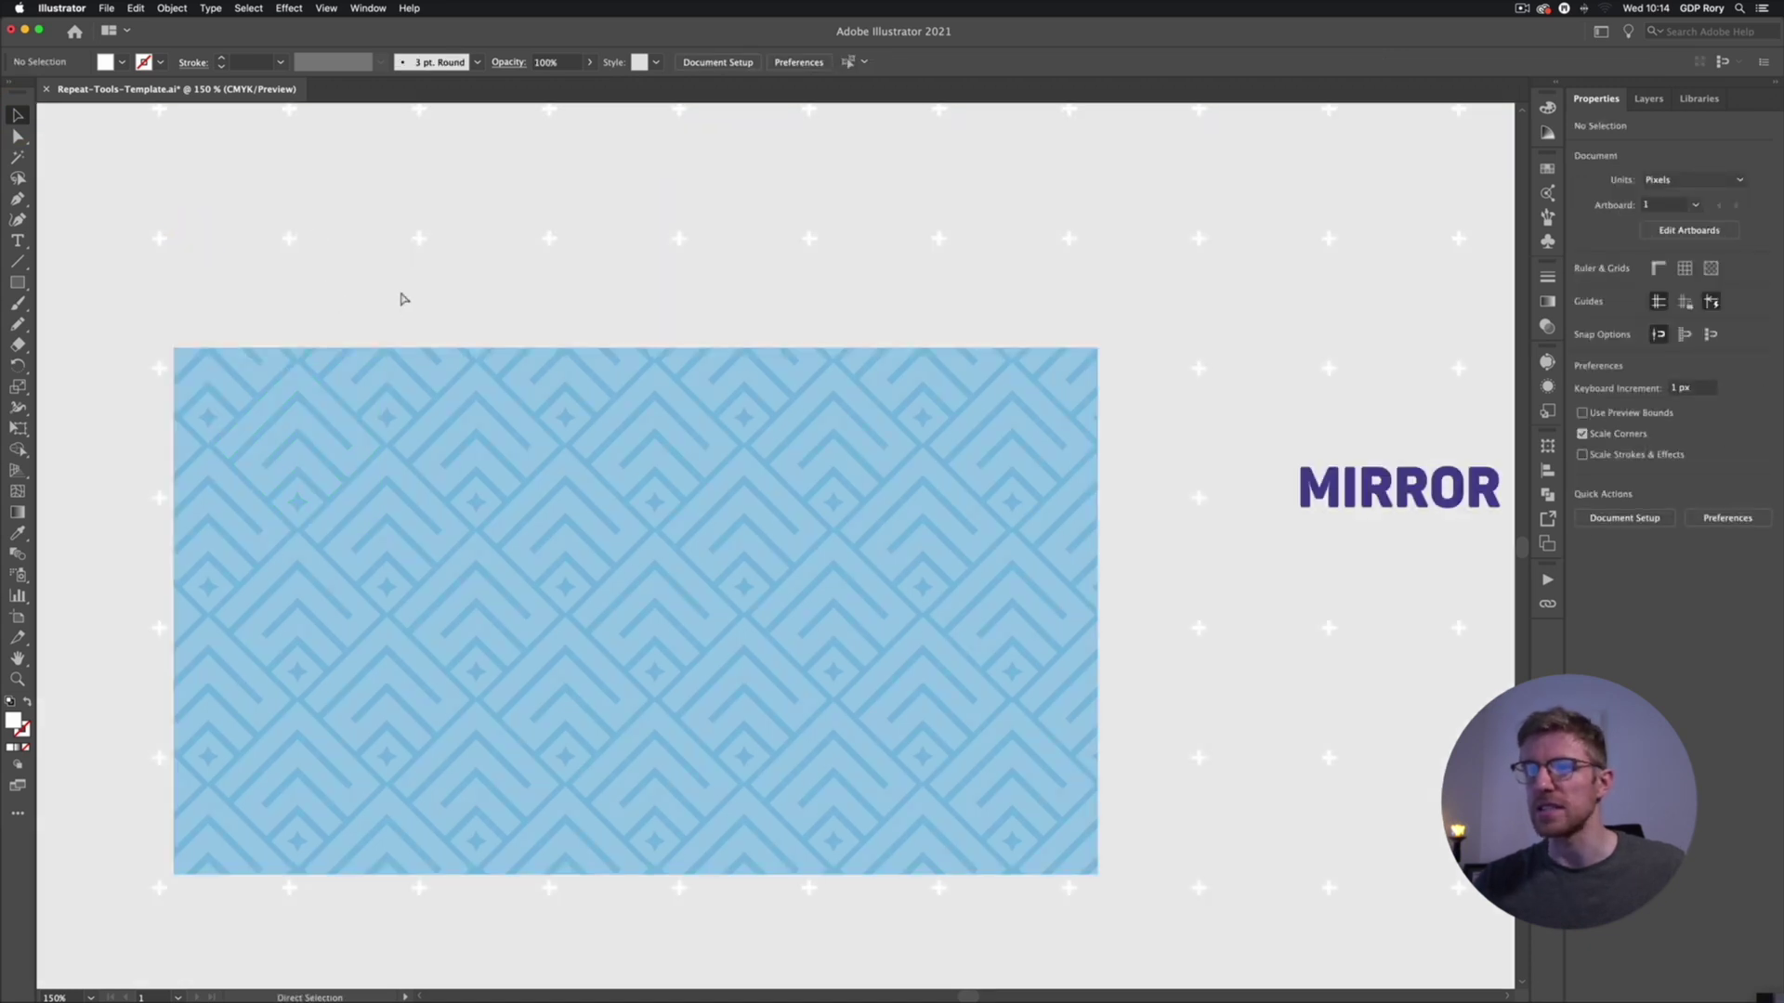
{"action": "key", "text": "super+minus"}
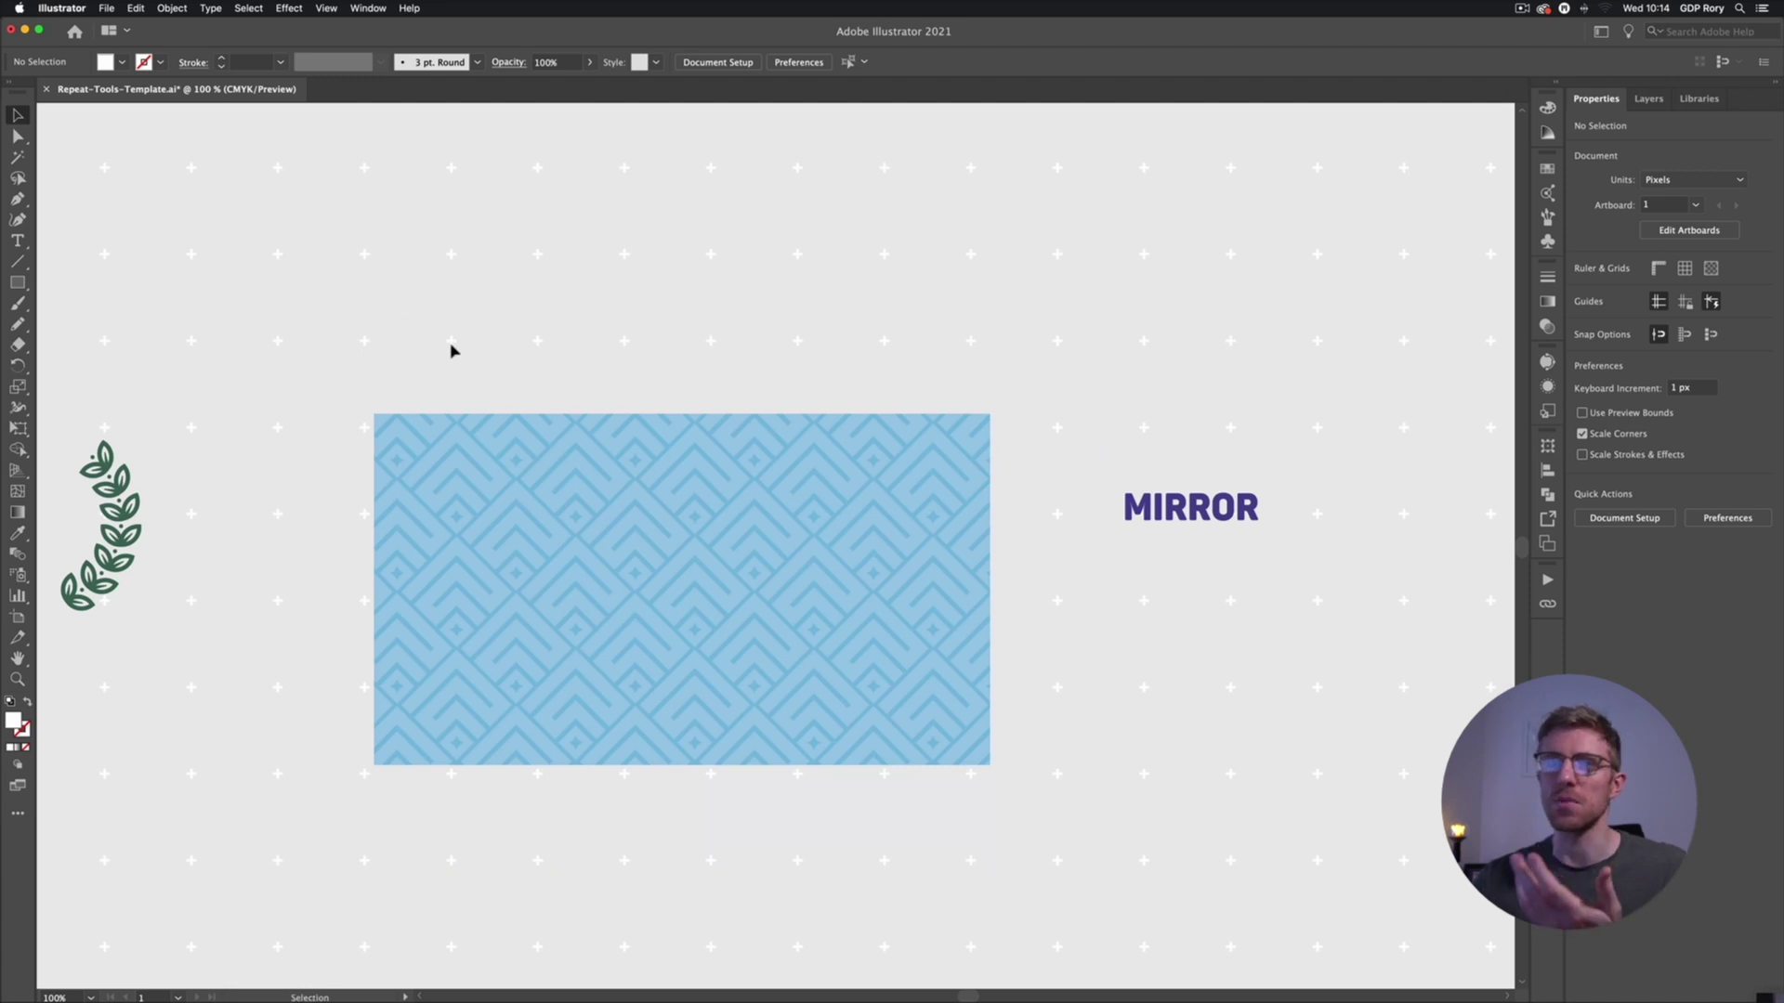
{"action": "left_click", "coordinate": [515, 471]}
{"action": "left_click_drag", "start_coordinate": [601, 538], "coordinate": [516, 477]}
{"action": "left_click", "coordinate": [469, 283]}
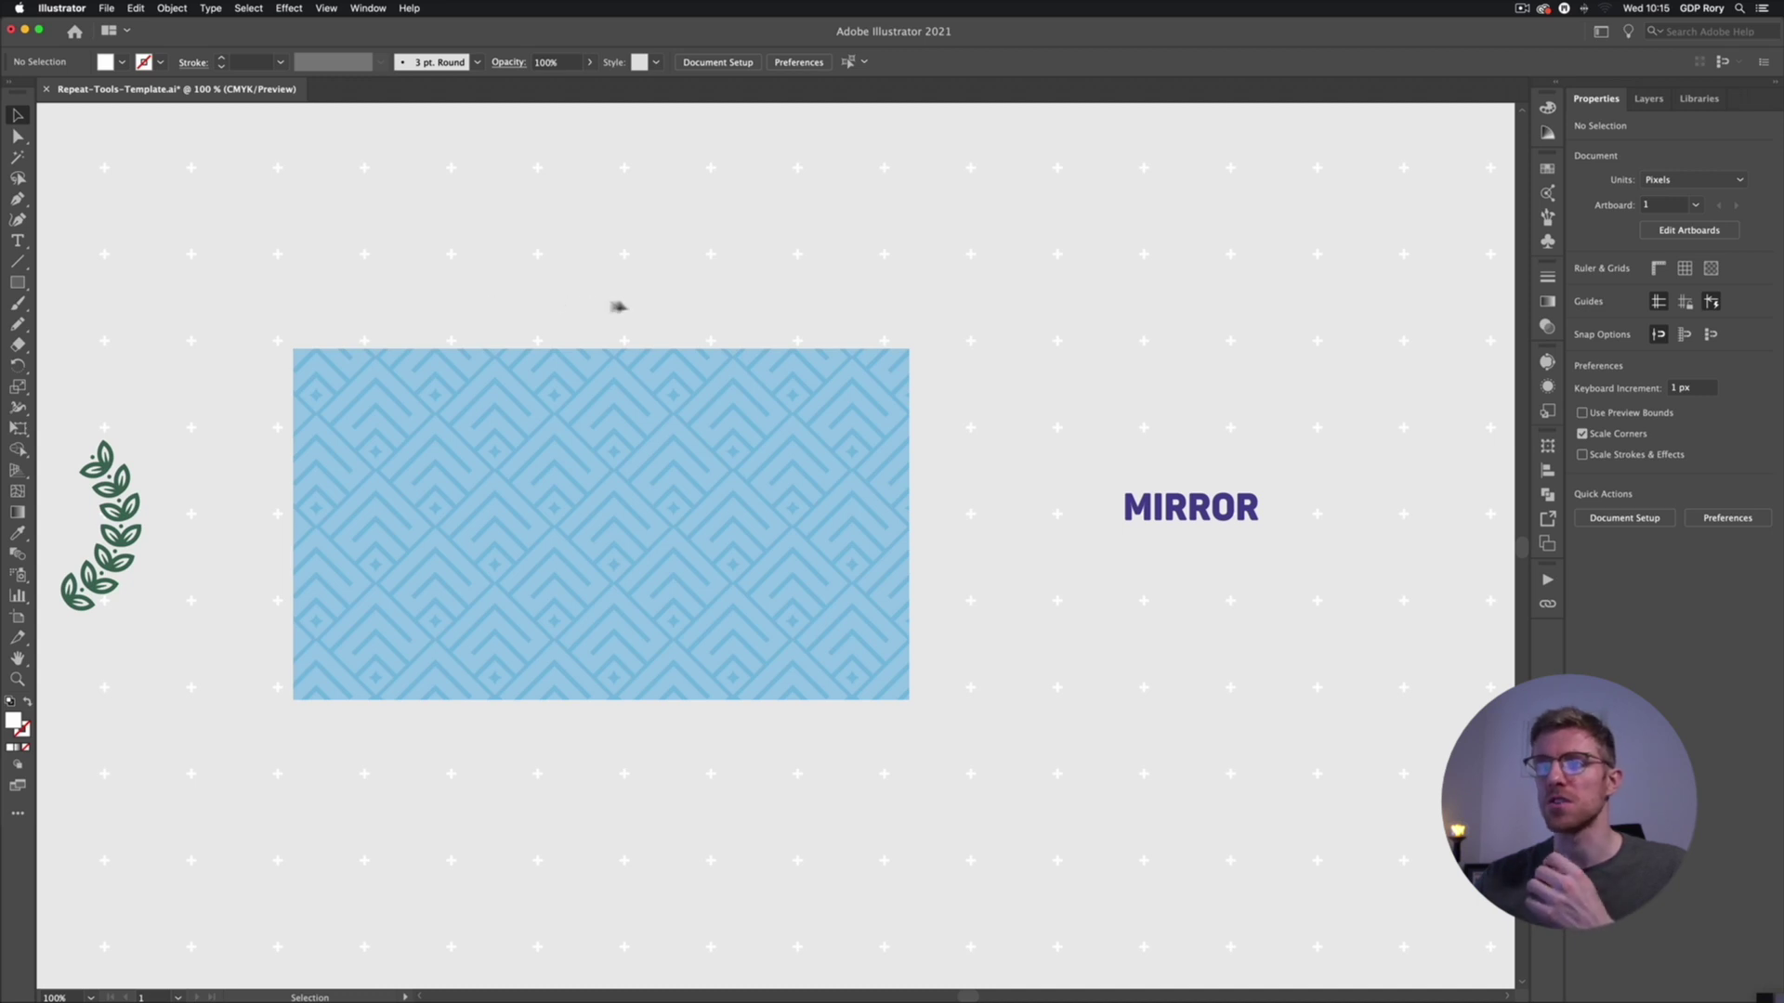
- Narrow the pattern panel from its right side, then zoom to 200% on the MIRROR text
{"action": "left_click_drag", "start_coordinate": [983, 410], "coordinate": [873, 445]}
{"action": "left_click", "coordinate": [785, 518]}
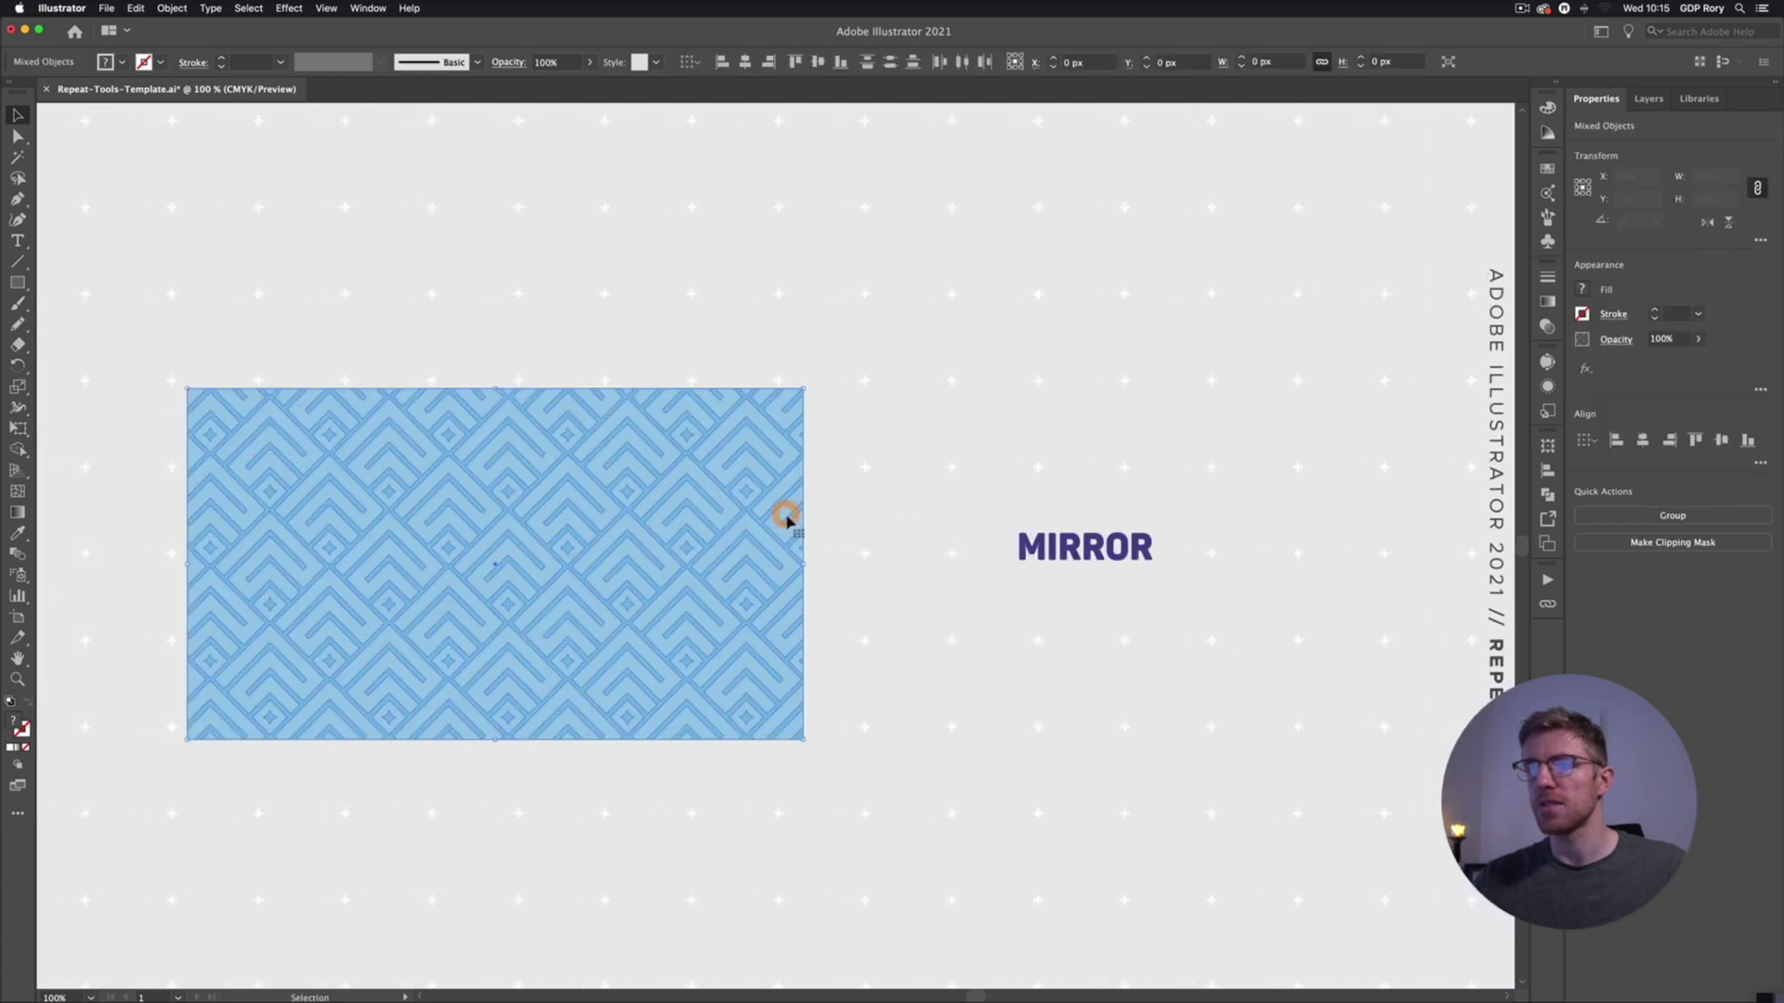
{"action": "left_click_drag", "start_coordinate": [802, 565], "coordinate": [685, 569]}
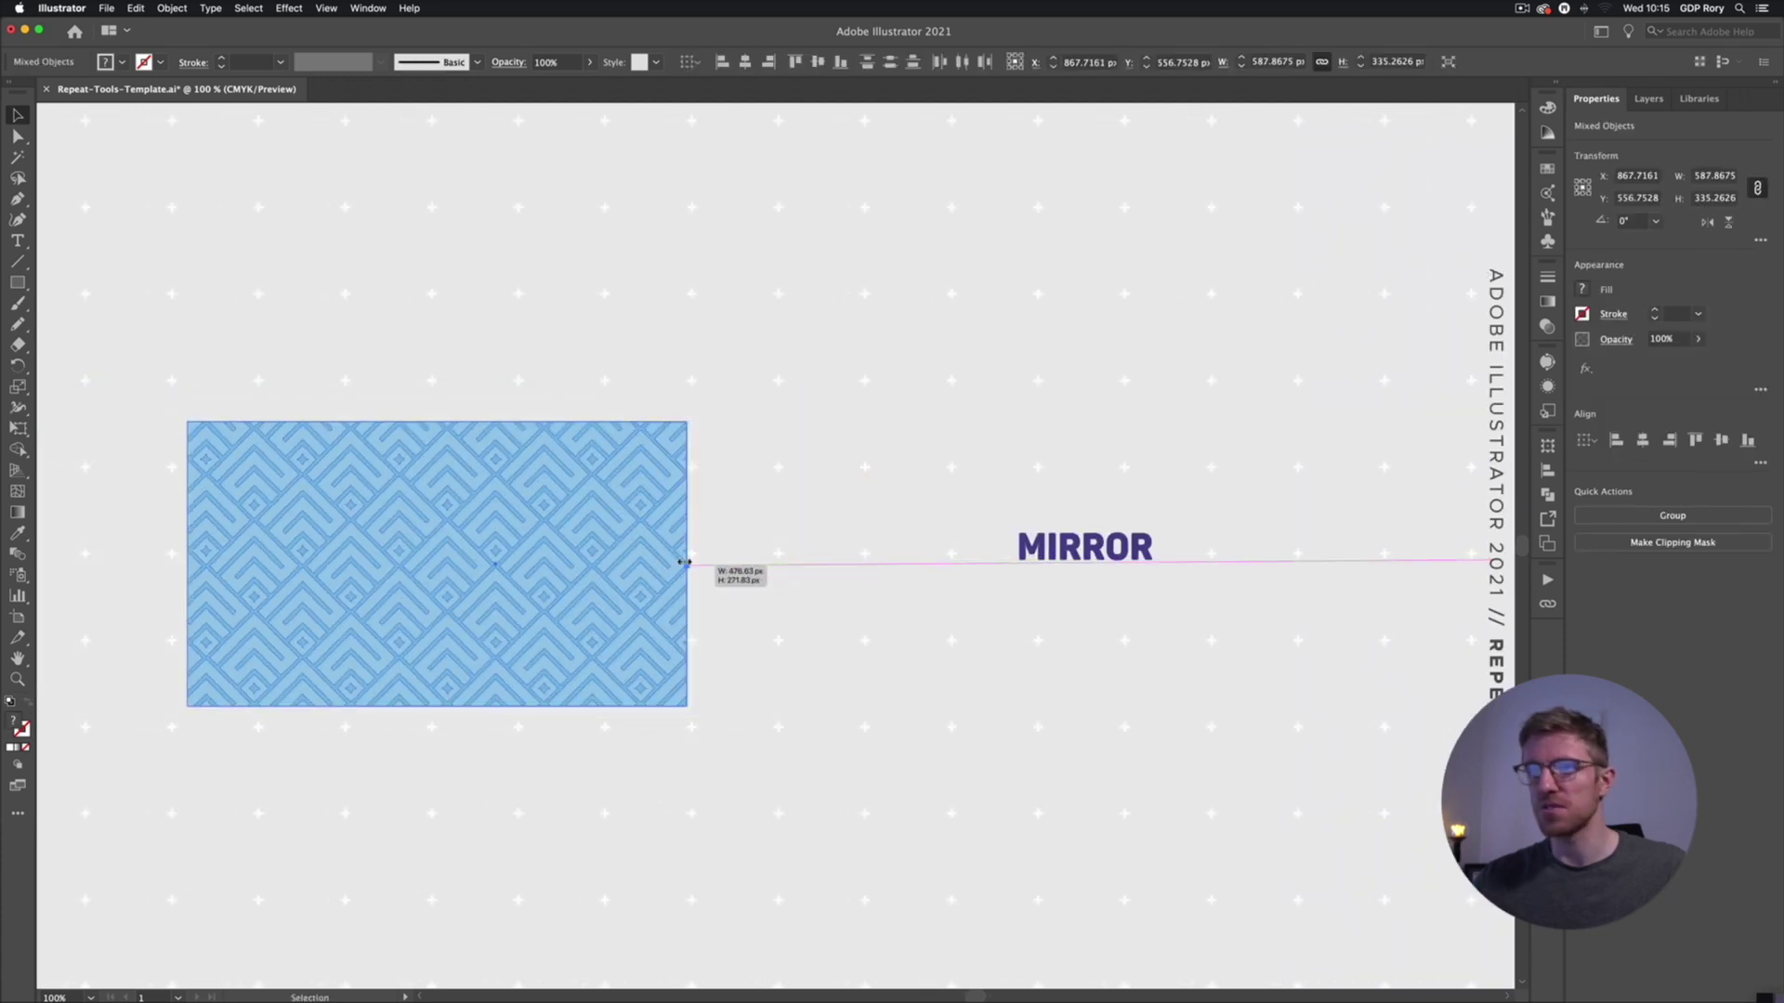
{"action": "left_click", "coordinate": [805, 537]}
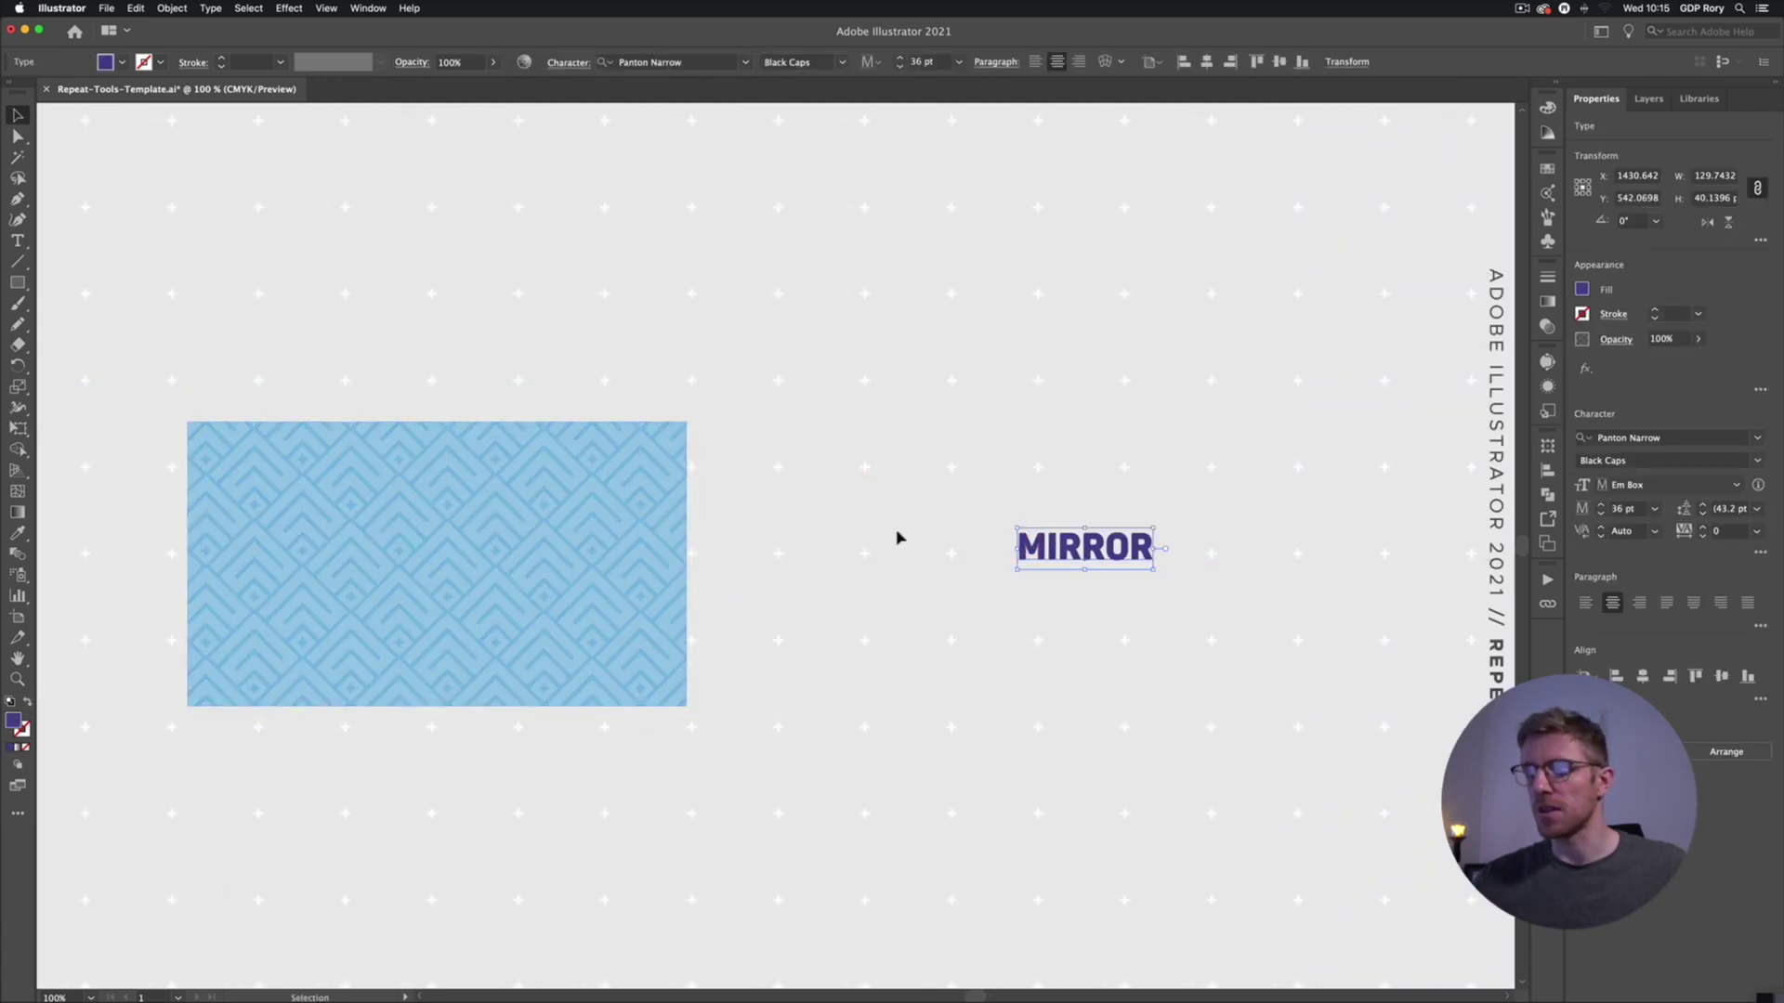
{"action": "key", "text": "super+equal"}
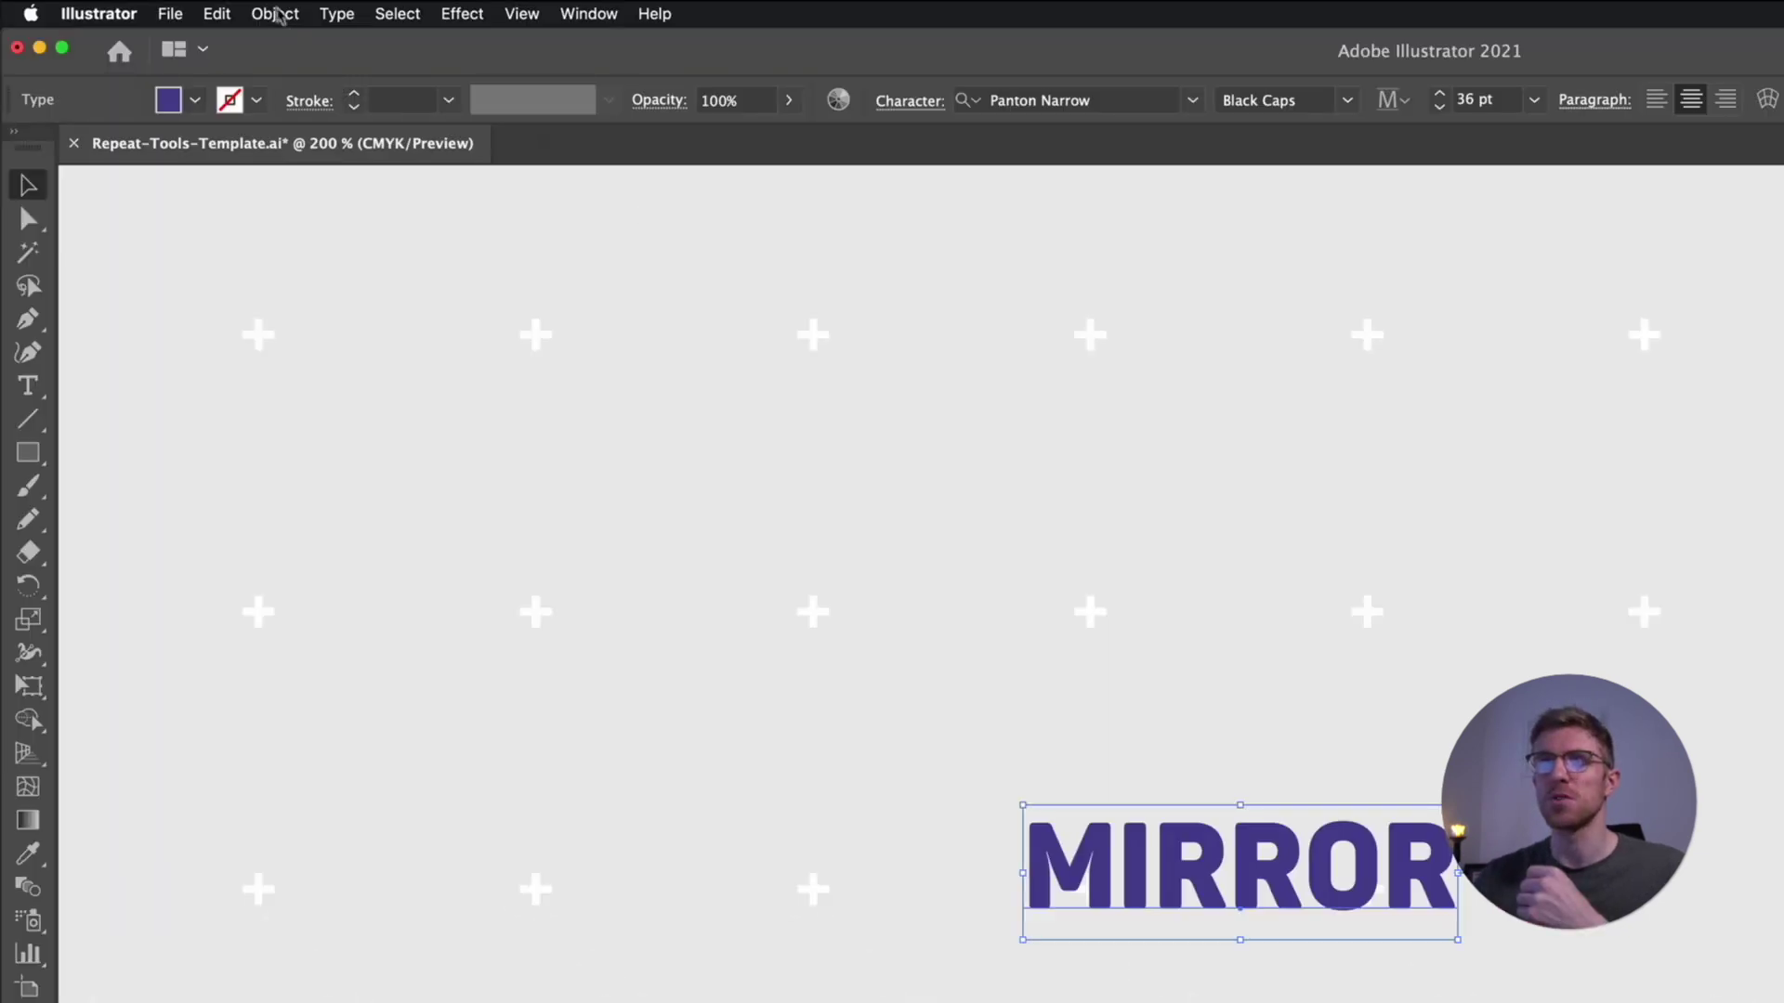
- Apply Object > Repeat > Mirror to the MIRROR text
{"action": "left_click", "coordinate": [275, 13]}
{"action": "mouse_move", "coordinate": [376, 578]}
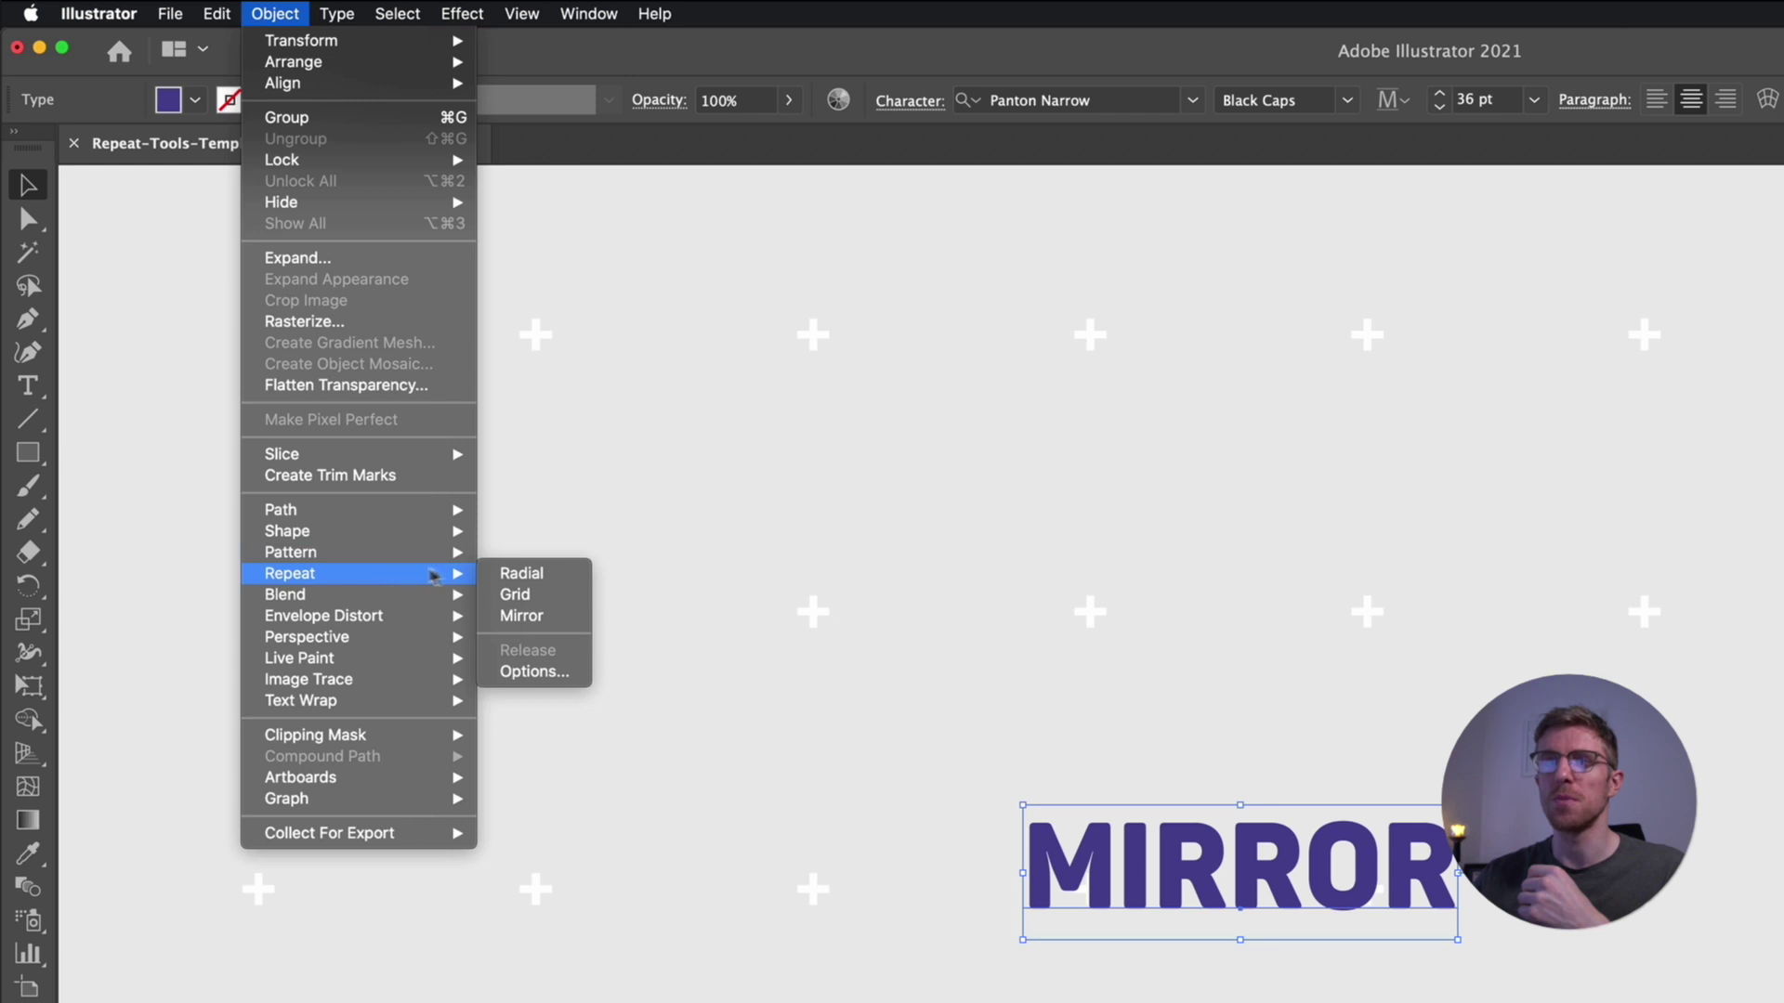
{"action": "left_click", "coordinate": [521, 618]}
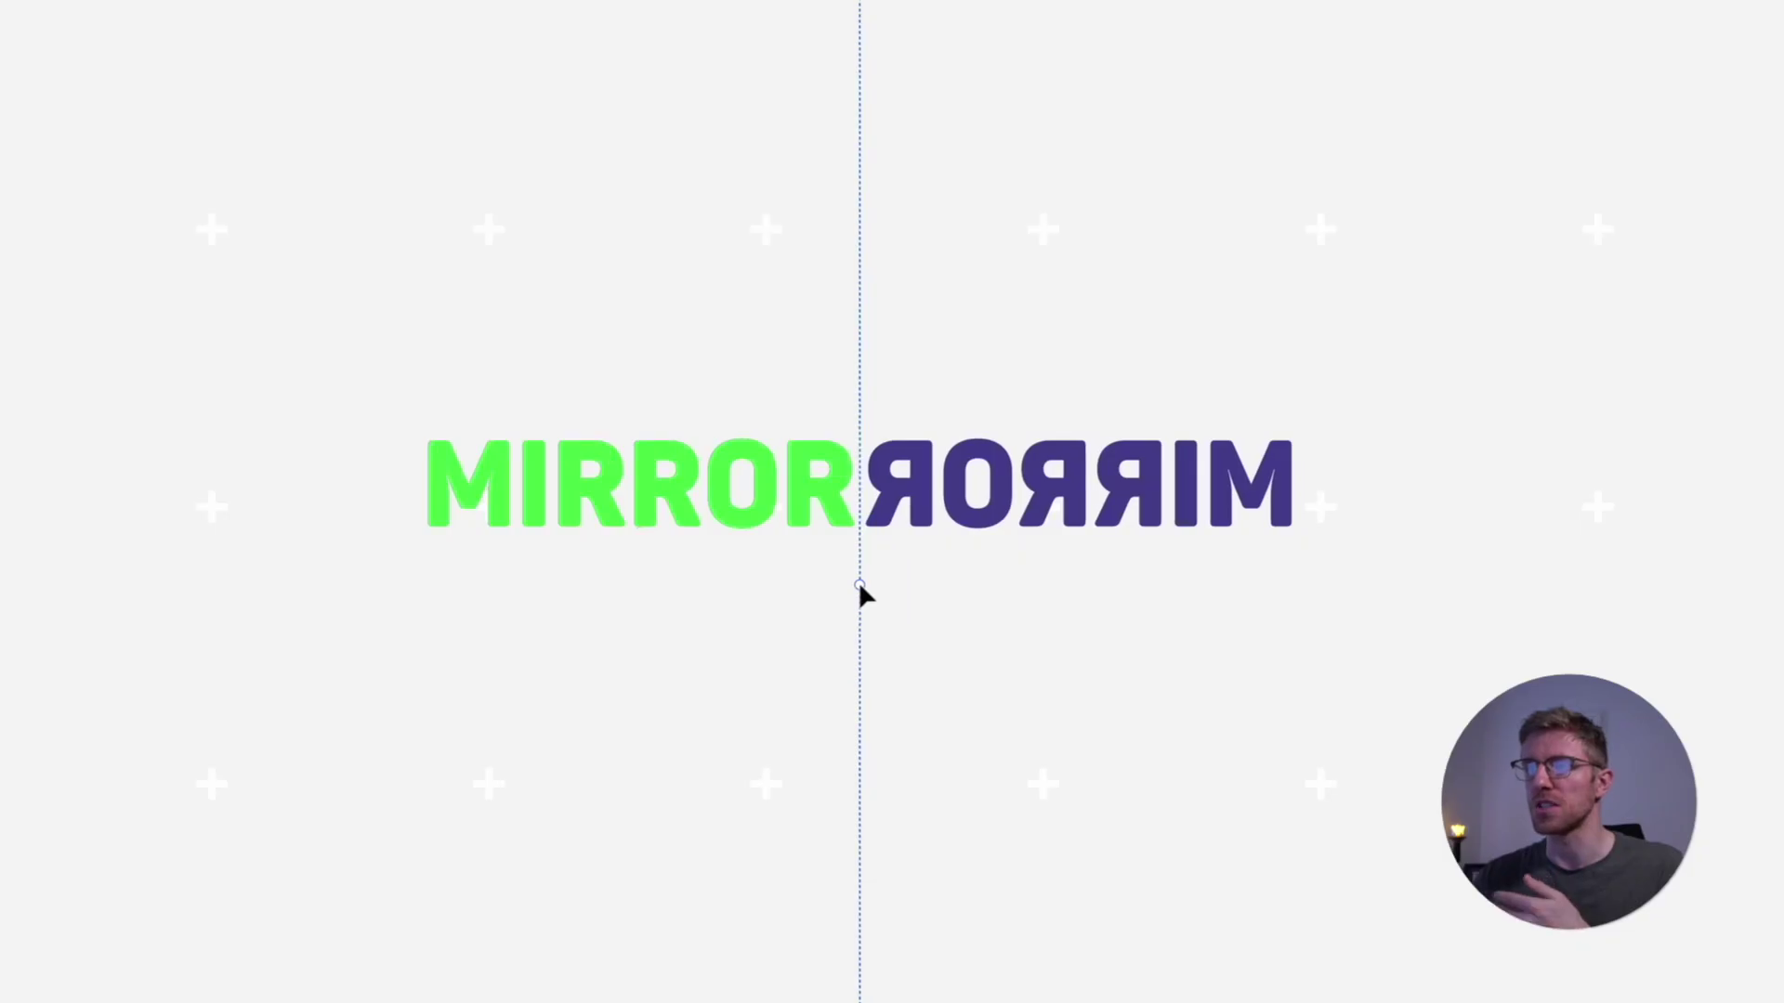
- Drag the mirror axis to the word's end so the text reads MIRRORRORRIM
{"action": "left_click_drag", "start_coordinate": [859, 586], "coordinate": [718, 613]}
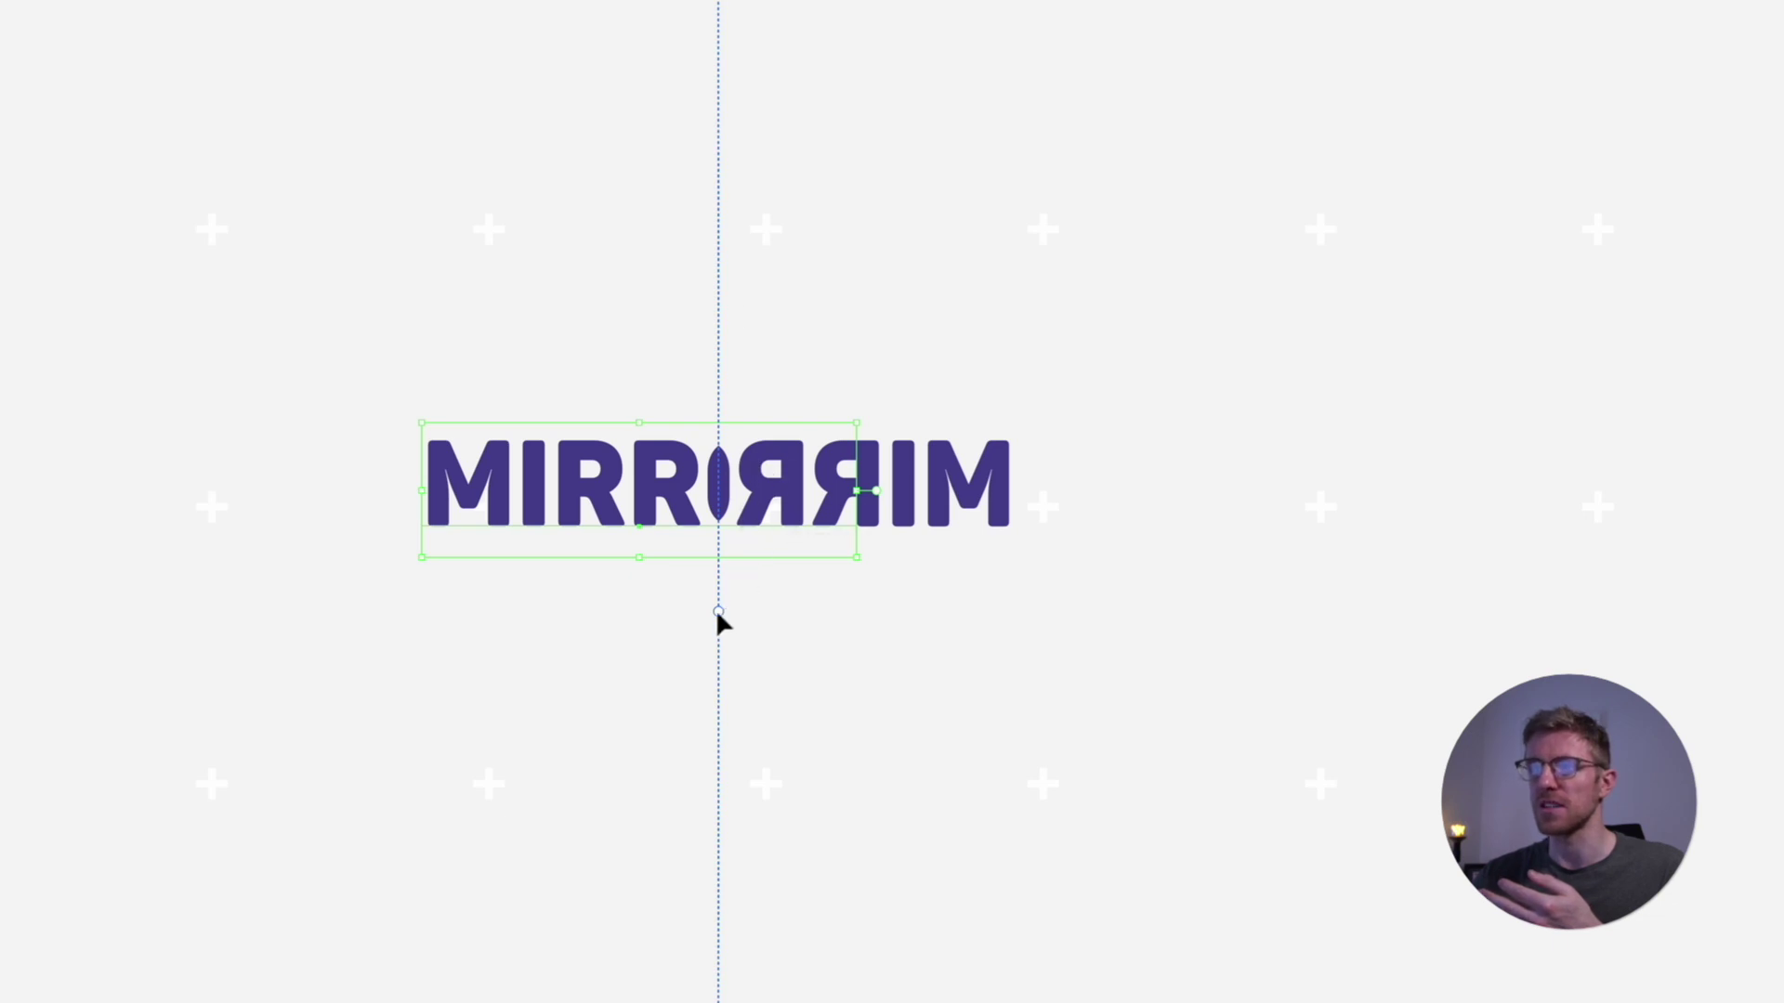
{"action": "left_click_drag", "start_coordinate": [718, 613], "coordinate": [853, 614]}
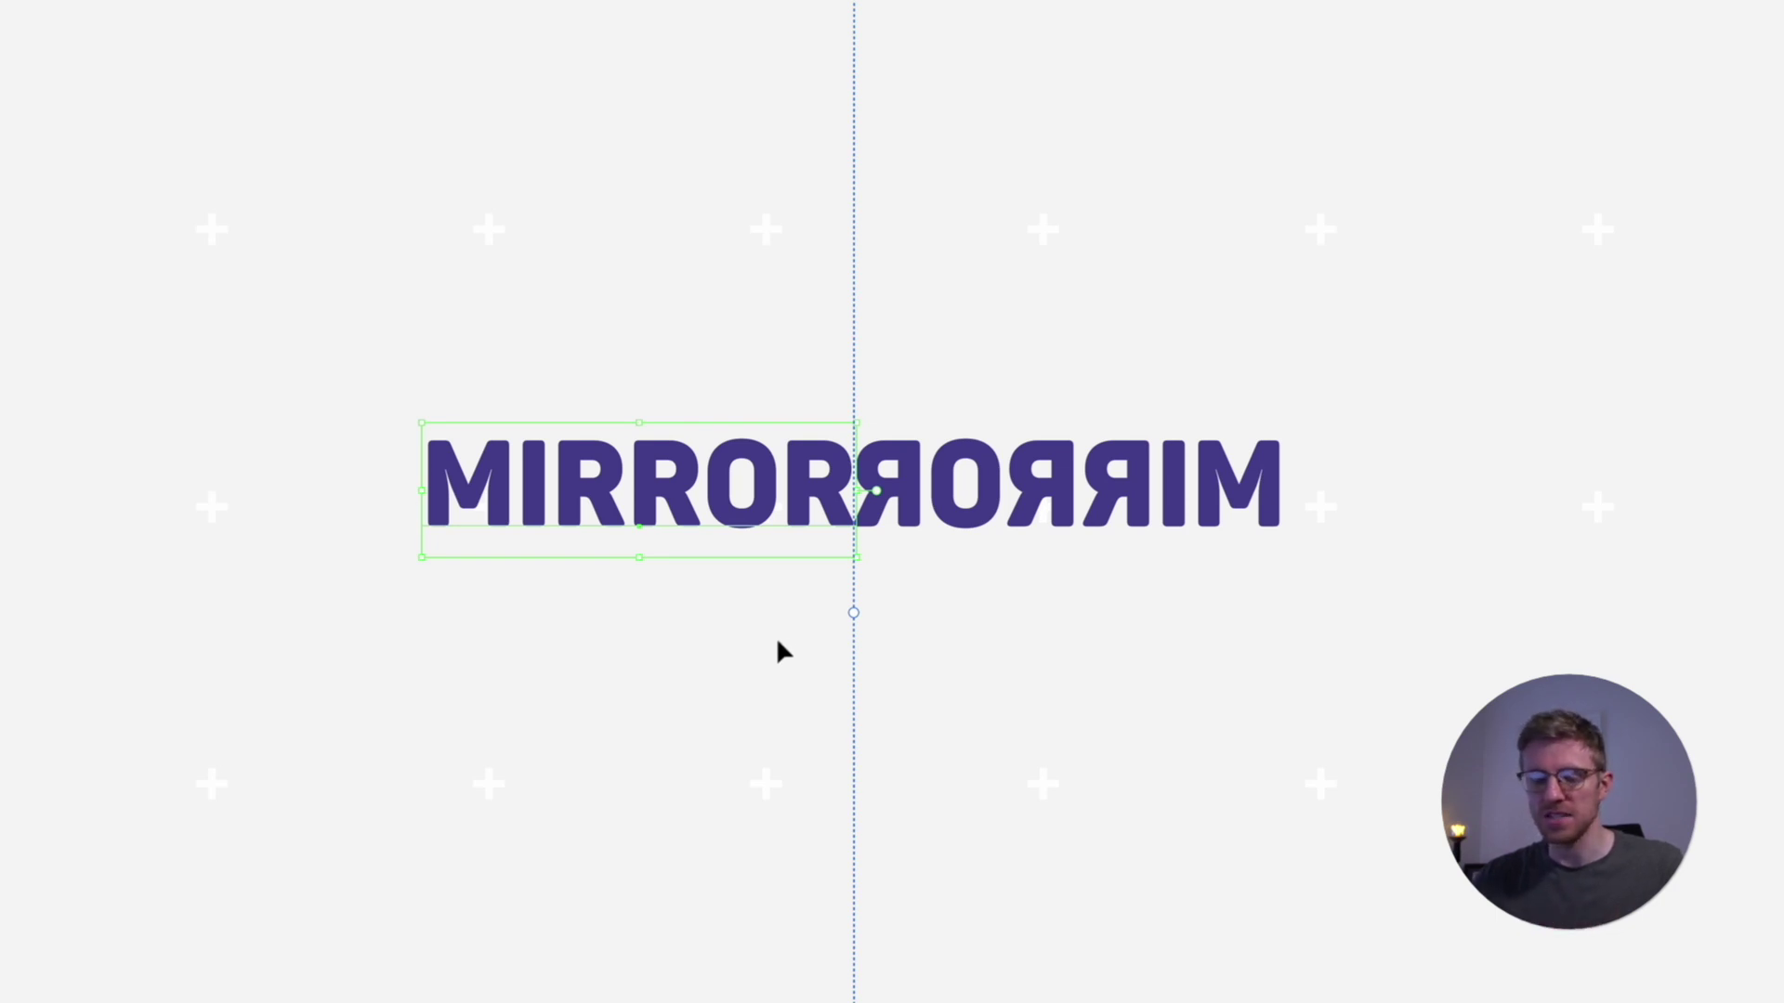
{"action": "left_click", "coordinate": [775, 637]}
- Replace MIRROR with REFLECT and adjust the reflection's distance across the axis
{"action": "key", "text": "t"}
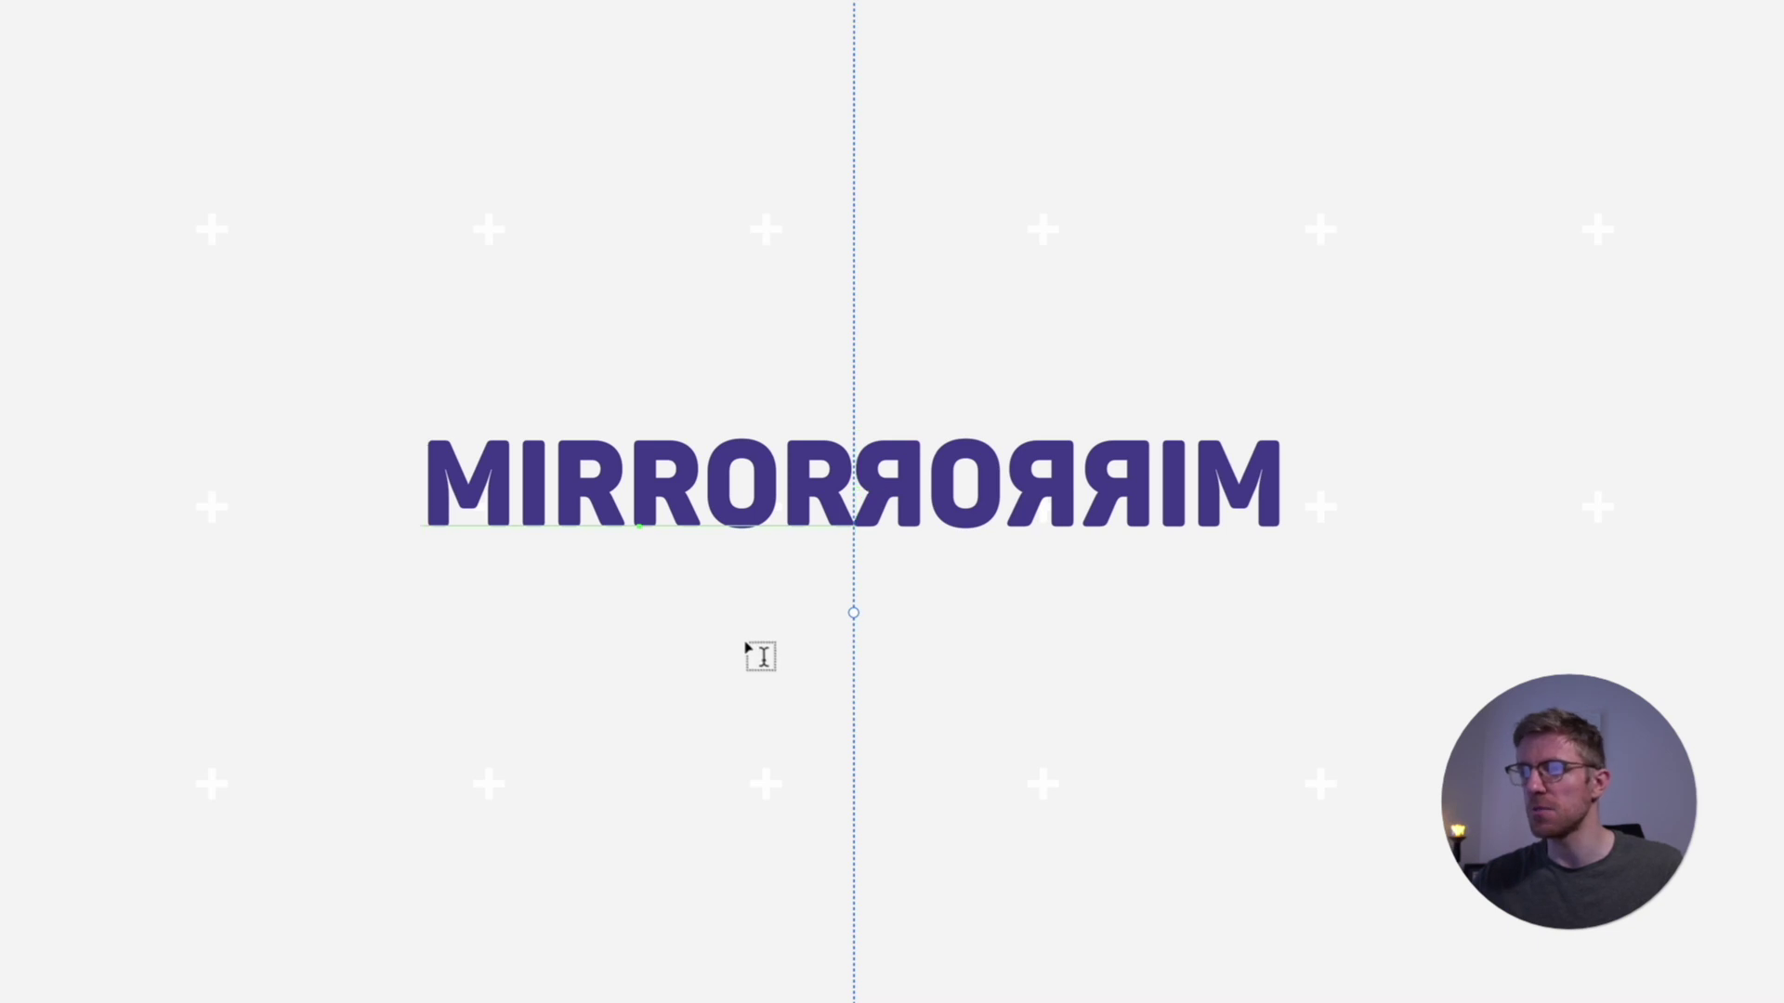
{"action": "double_click", "coordinate": [703, 498]}
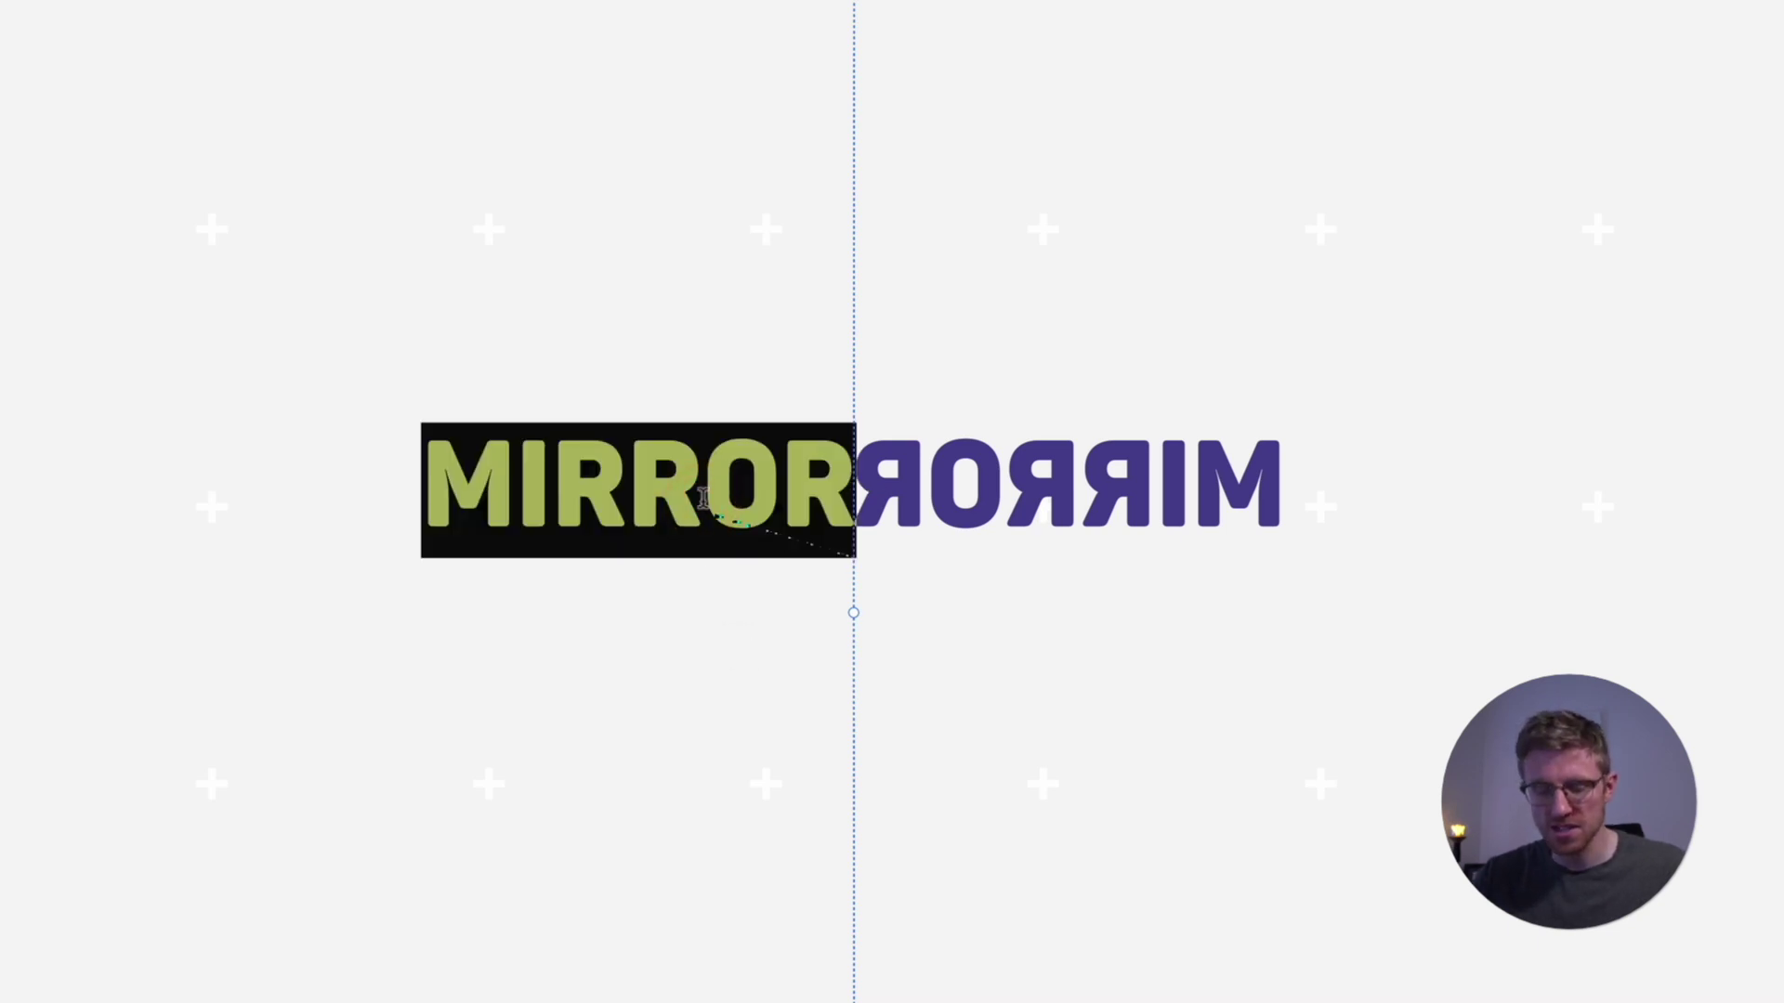
{"action": "type", "text": "REFLECT"}
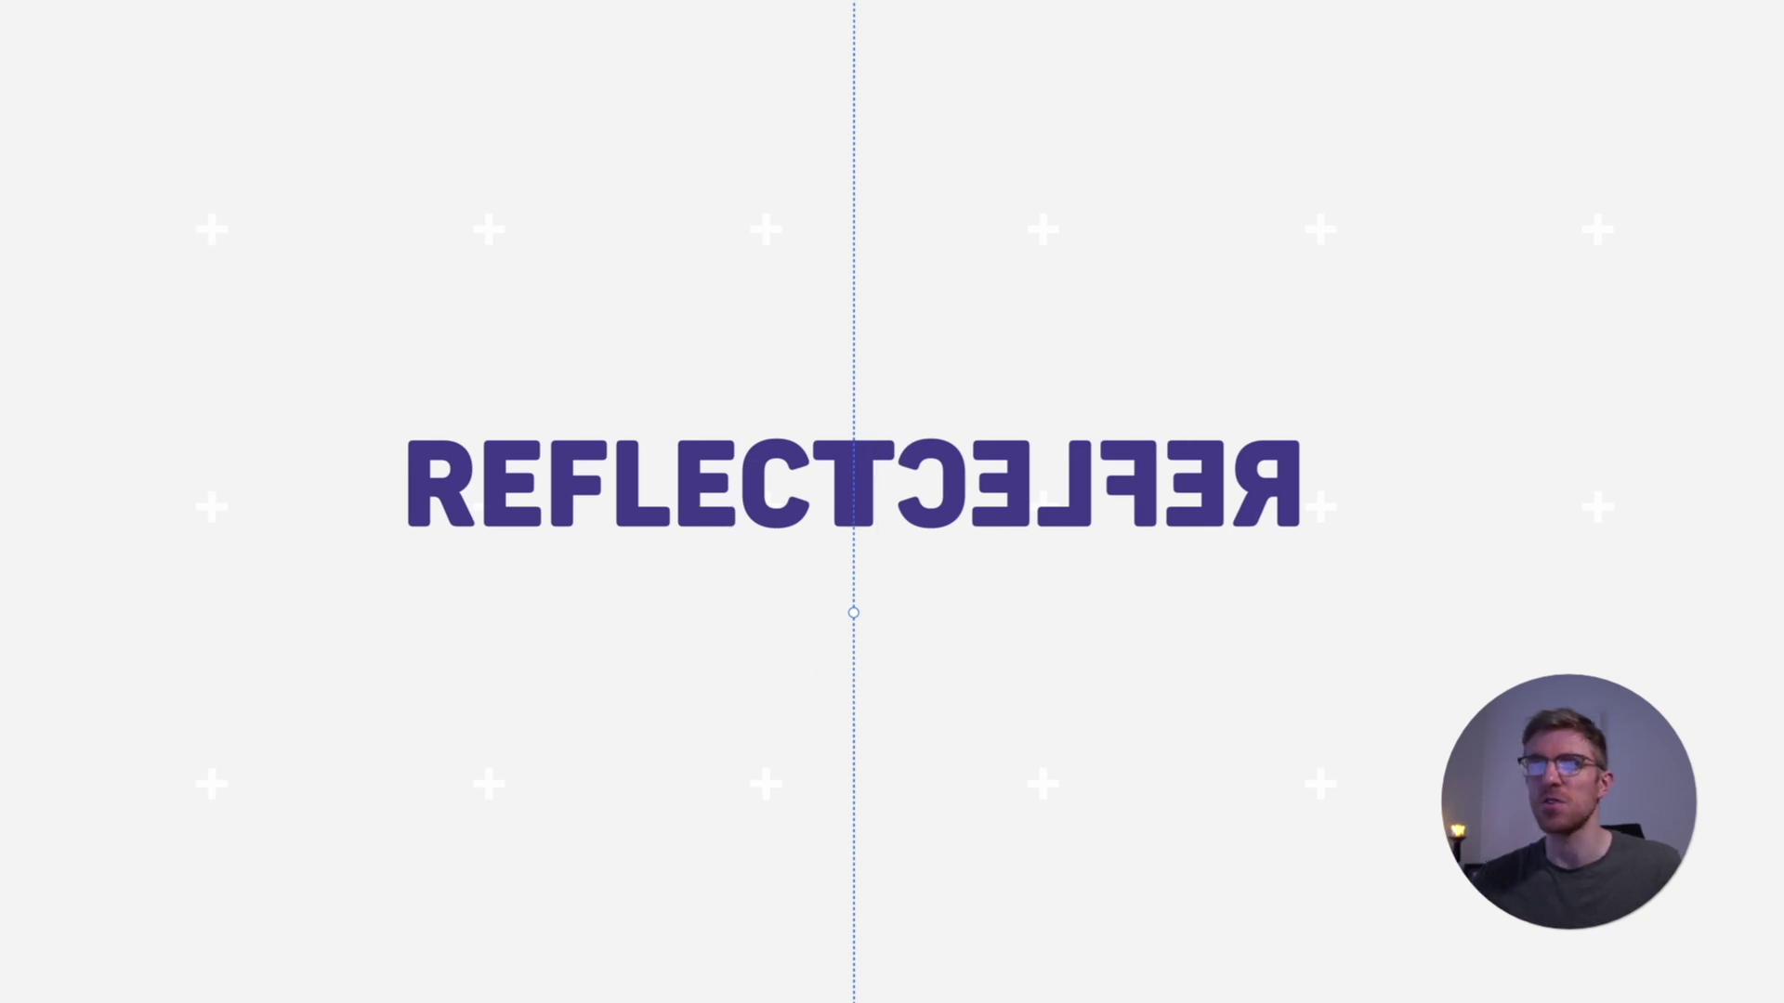
{"action": "key", "text": "Escape"}
{"action": "left_click_drag", "start_coordinate": [848, 611], "coordinate": [880, 624]}
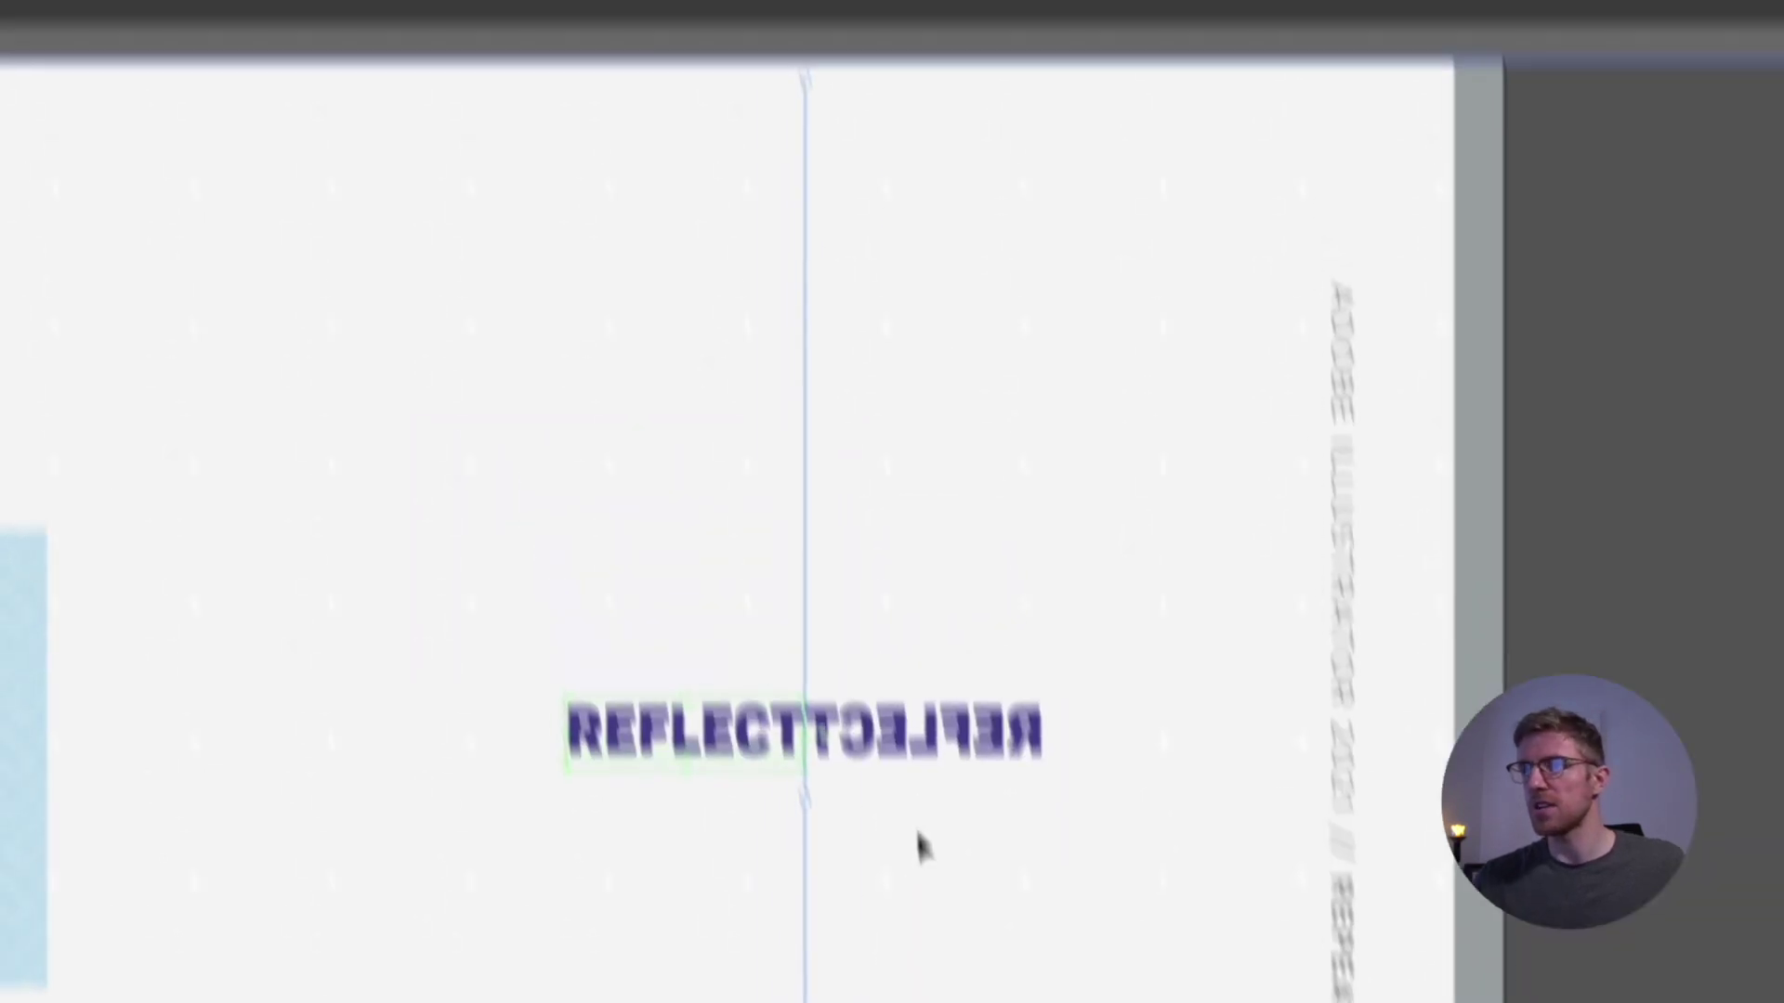
- Rotate the mirror axis and set its angle to 0° so REFLECT reflects upside down below
{"action": "scroll", "coordinate": [842, 409], "scroll_direction": "up", "scroll_amount": 3}
{"action": "scroll", "coordinate": [809, 737], "scroll_direction": "up", "scroll_amount": 5}
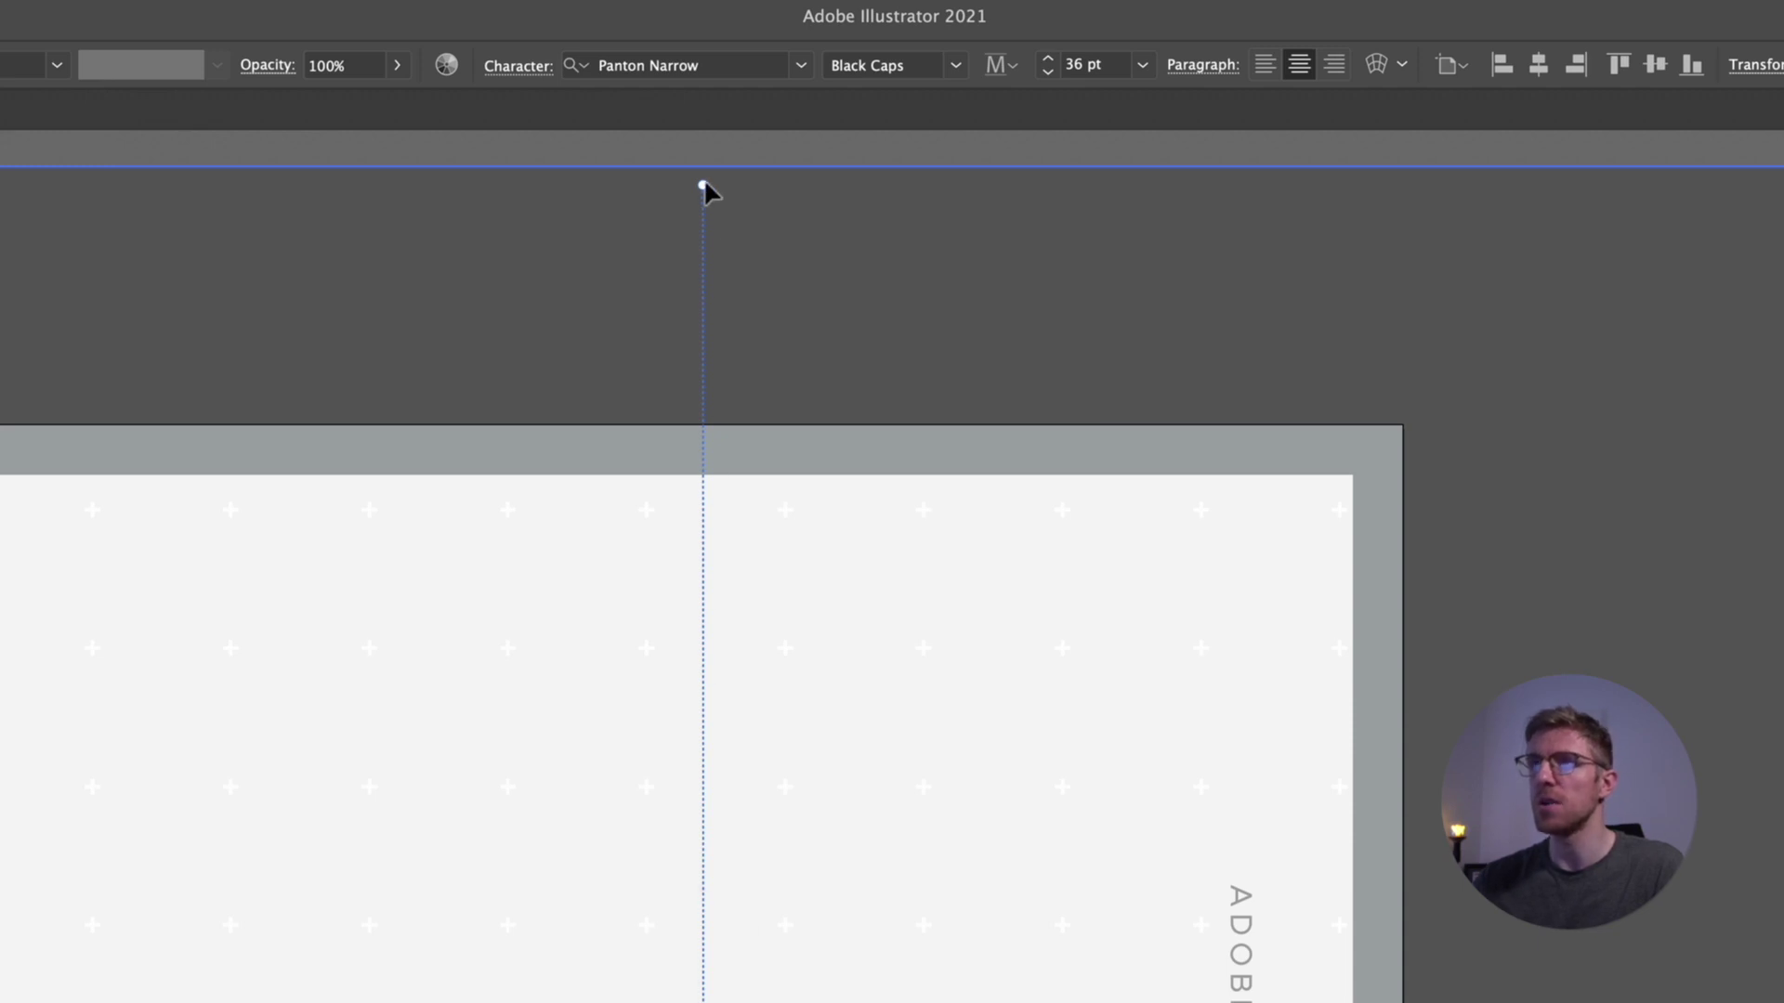
{"action": "left_click_drag", "start_coordinate": [703, 184], "coordinate": [1340, 893]}
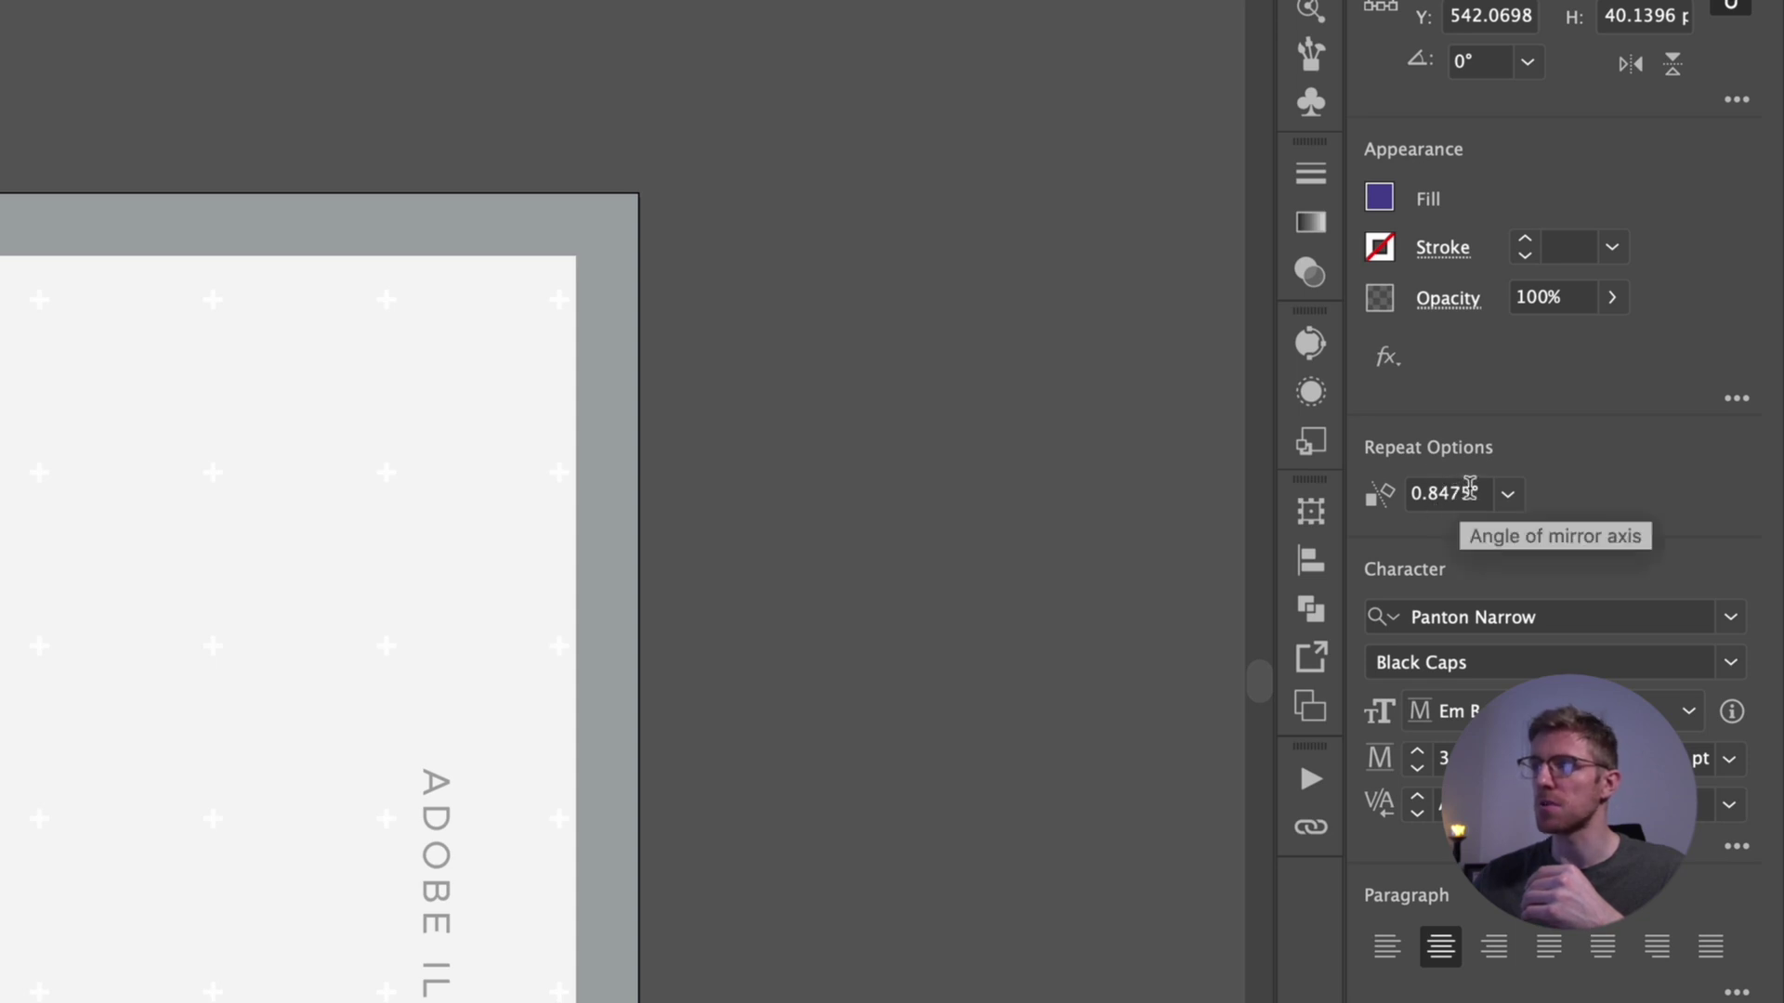
{"action": "left_click", "coordinate": [1441, 493]}
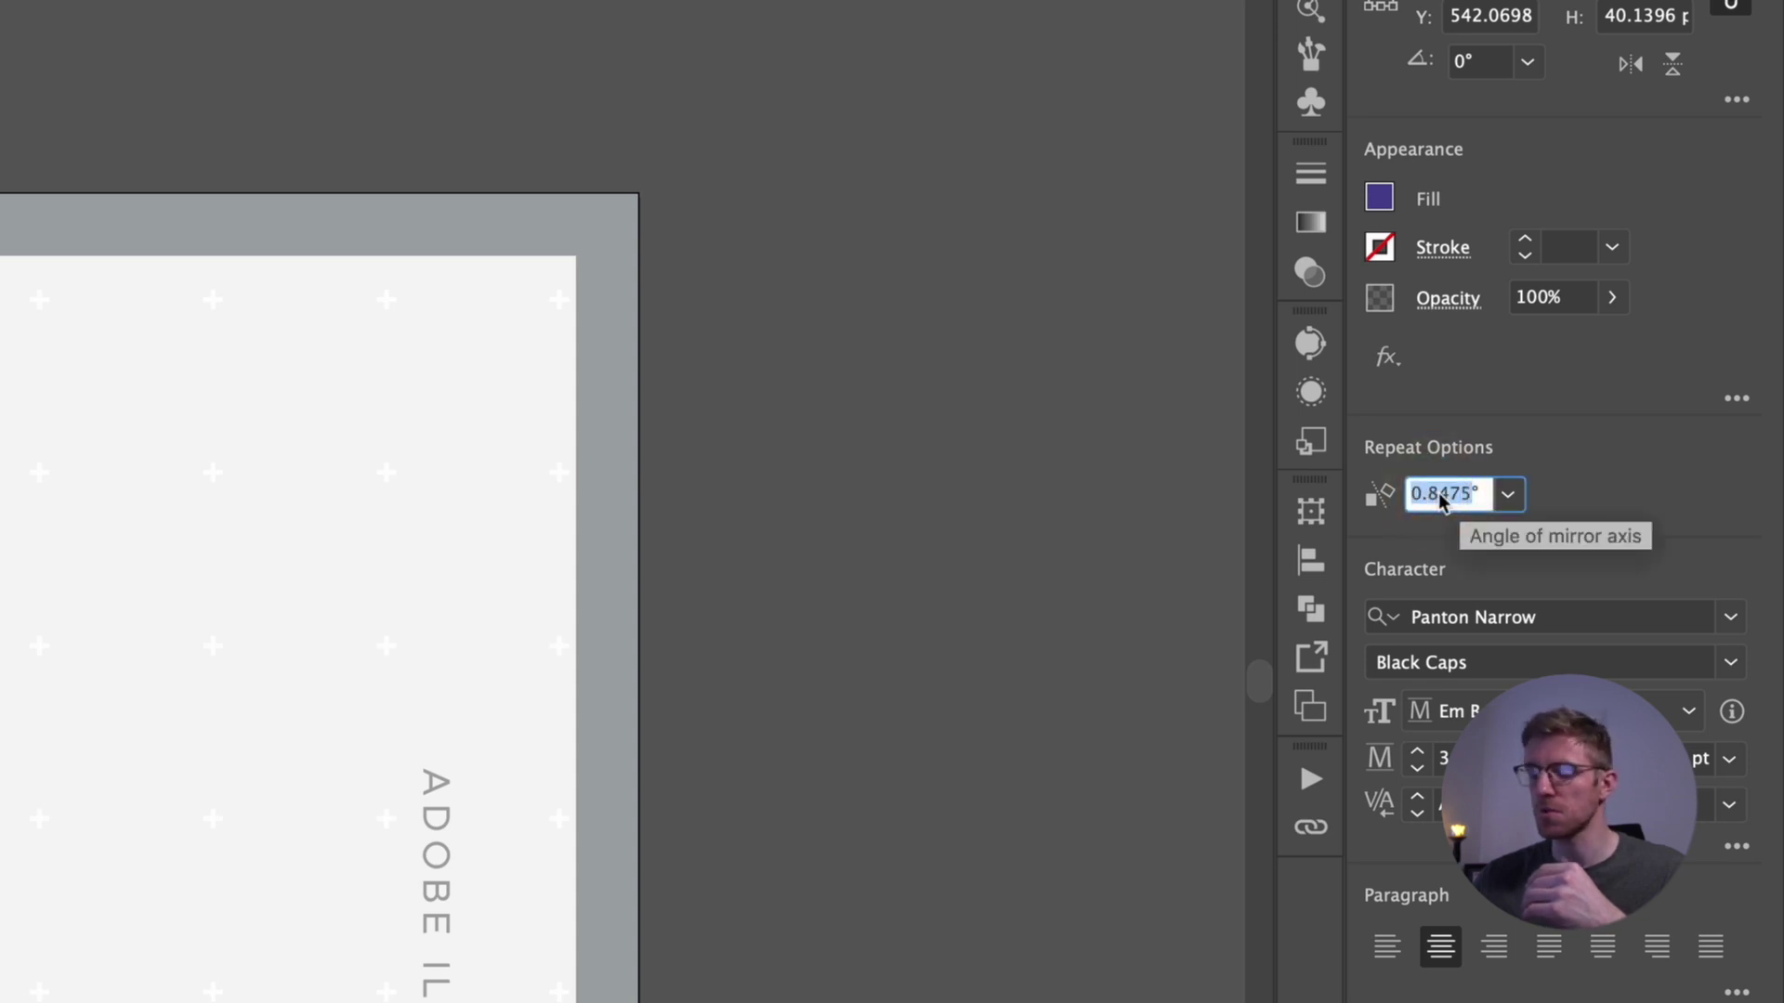
{"action": "type", "text": "0"}
{"action": "key", "text": "Return"}
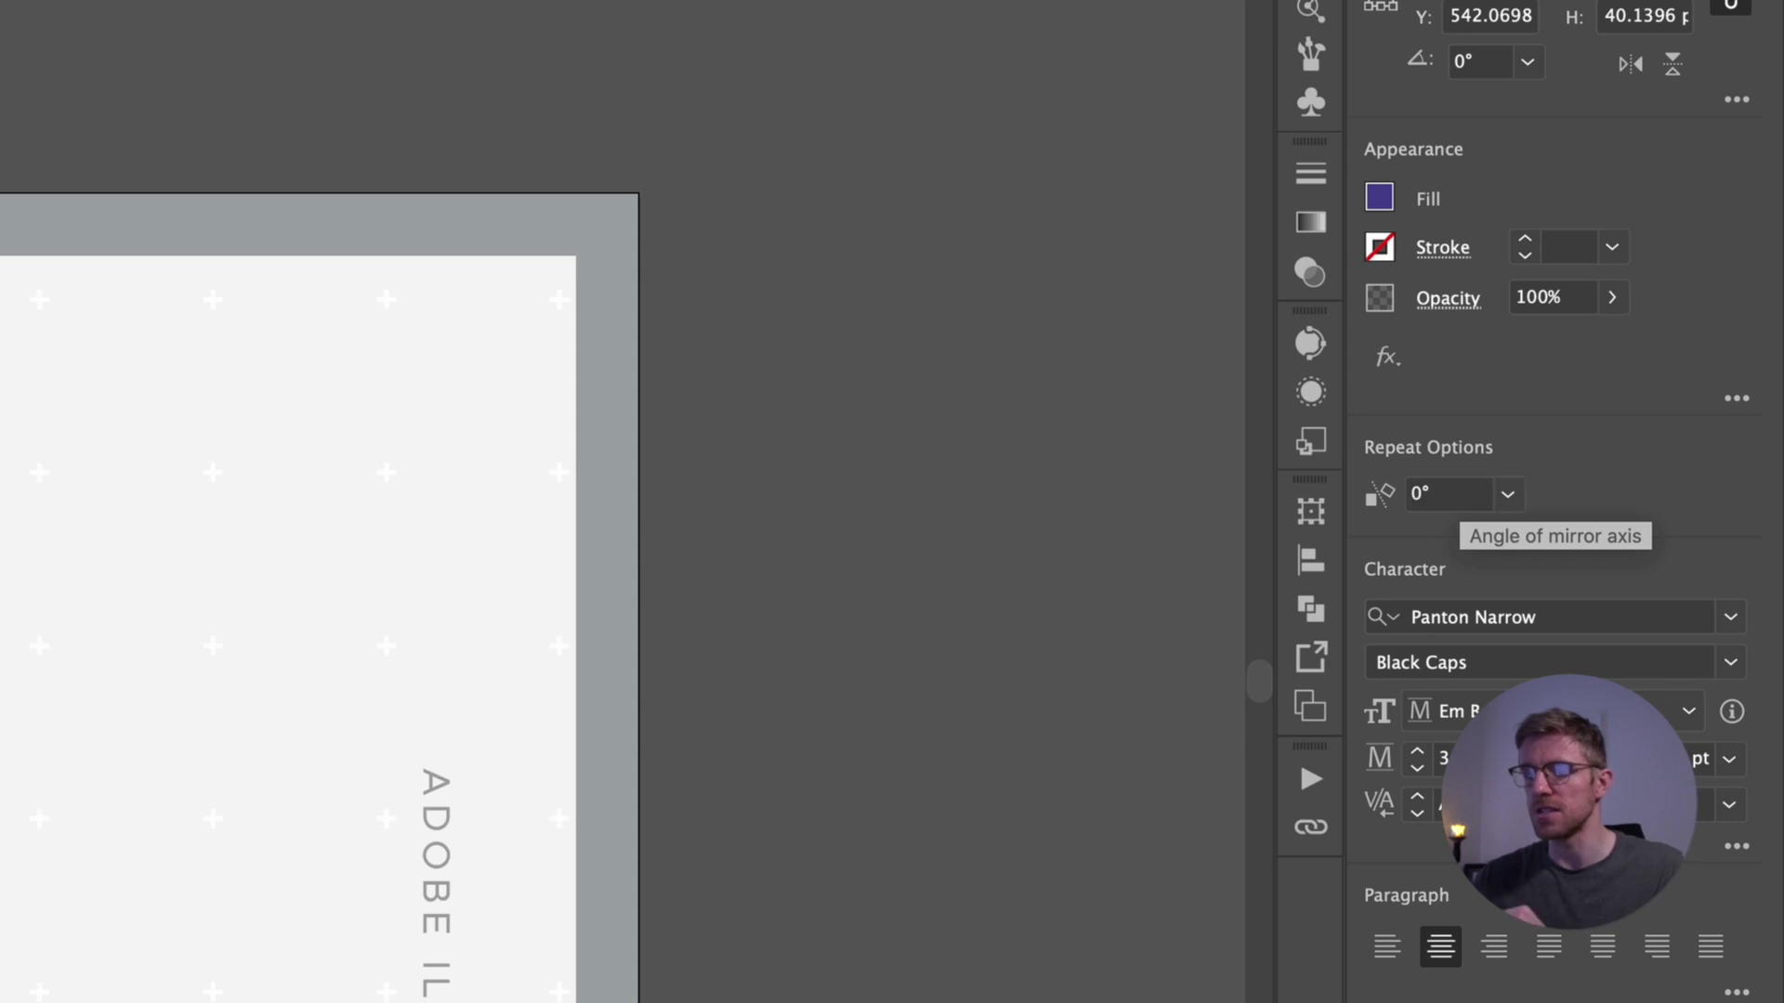
{"action": "left_click_drag", "start_coordinate": [670, 871], "coordinate": [672, 871]}
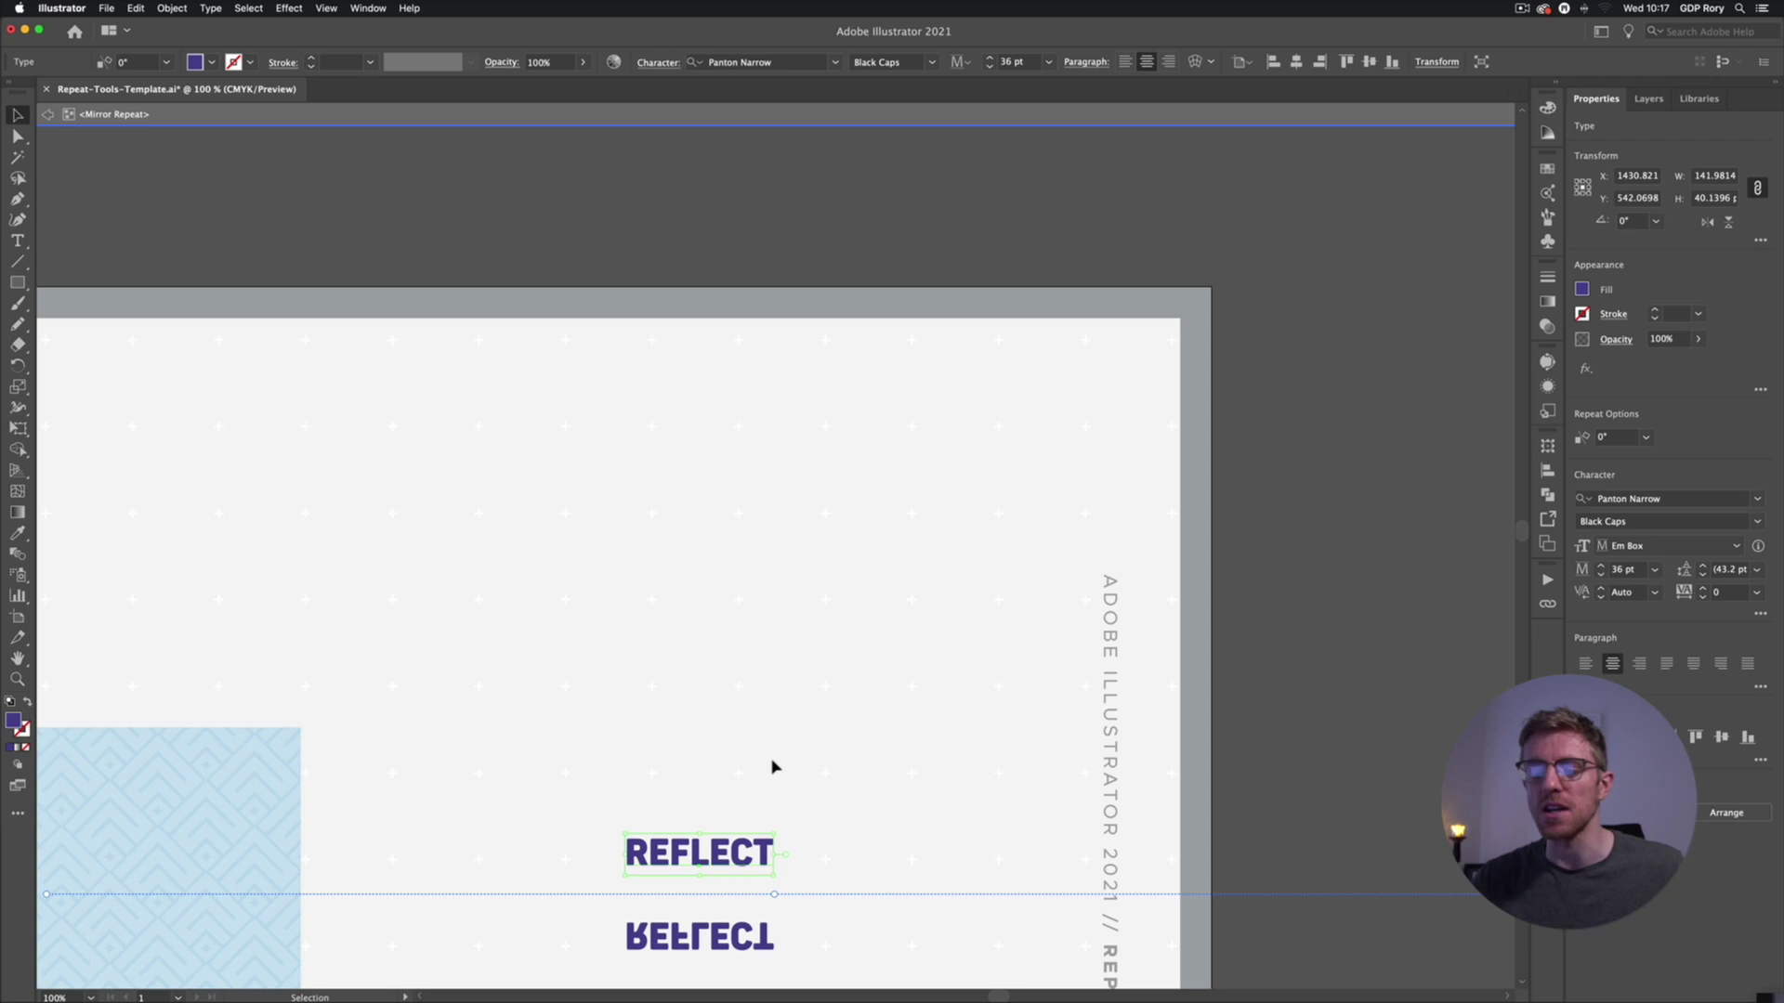
- Zoom in and drag the mirror axis up so the flipped REFLECT meets the original's bottom edge
{"action": "key", "text": "super+equal"}
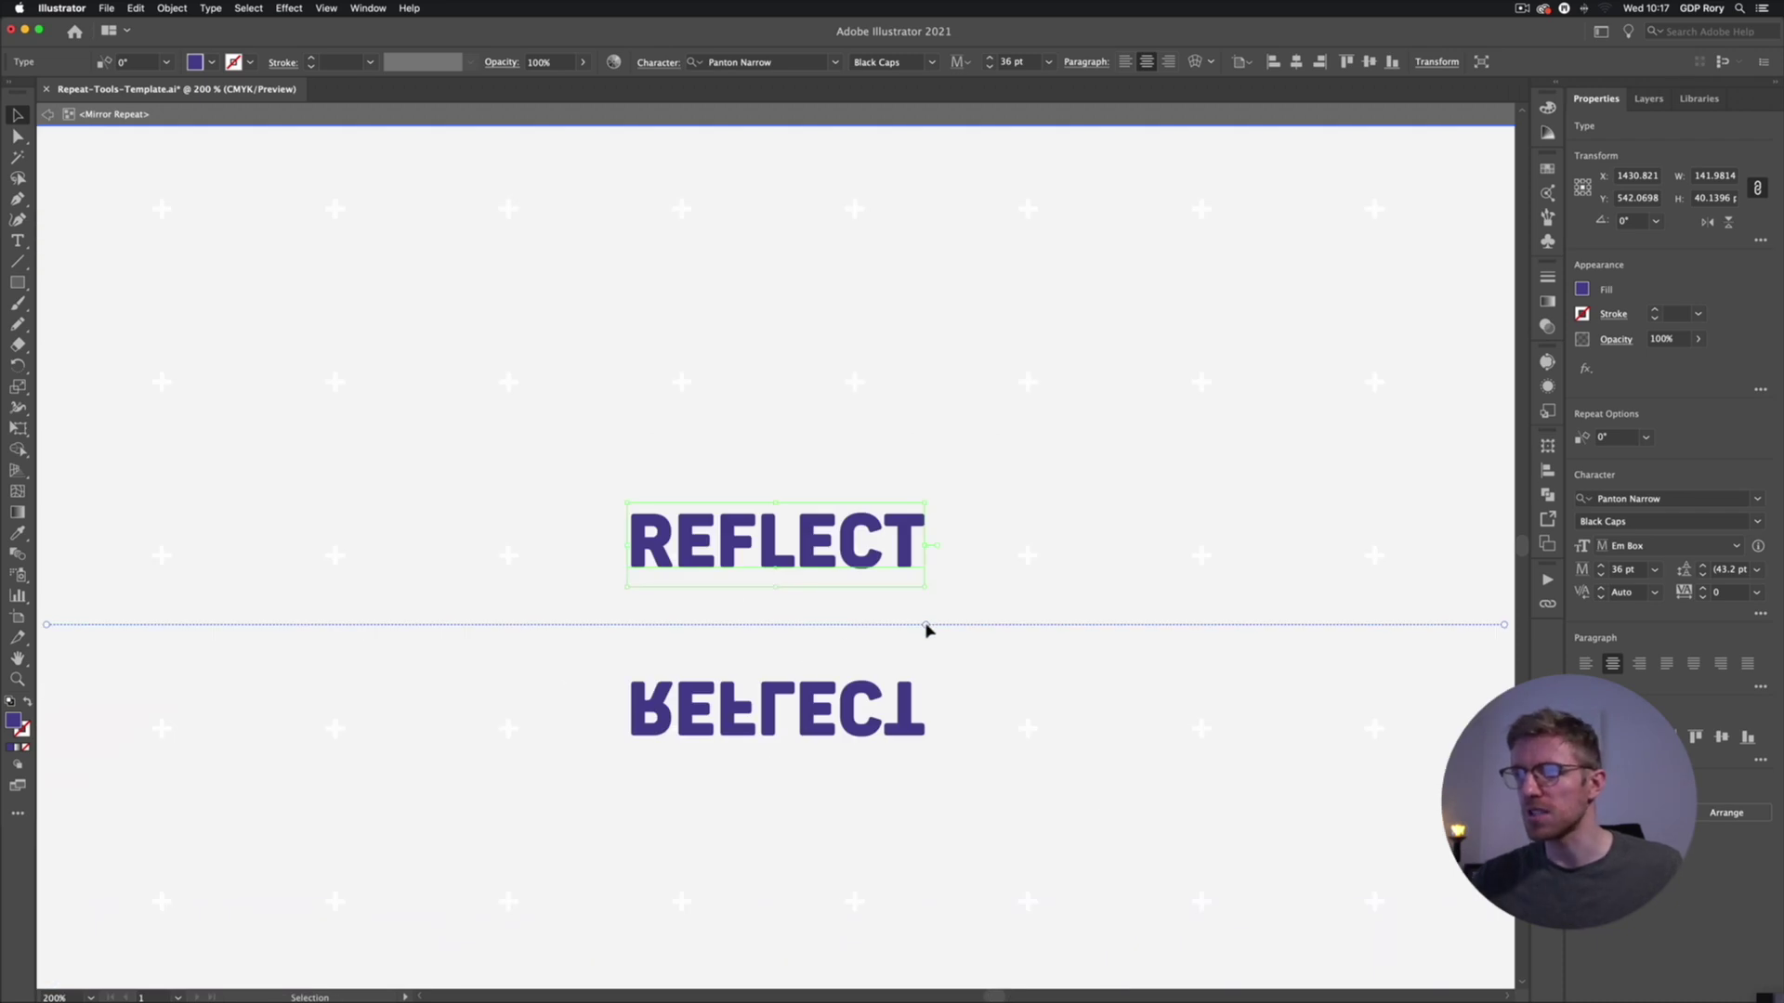
{"action": "left_click_drag", "start_coordinate": [926, 630], "coordinate": [921, 574]}
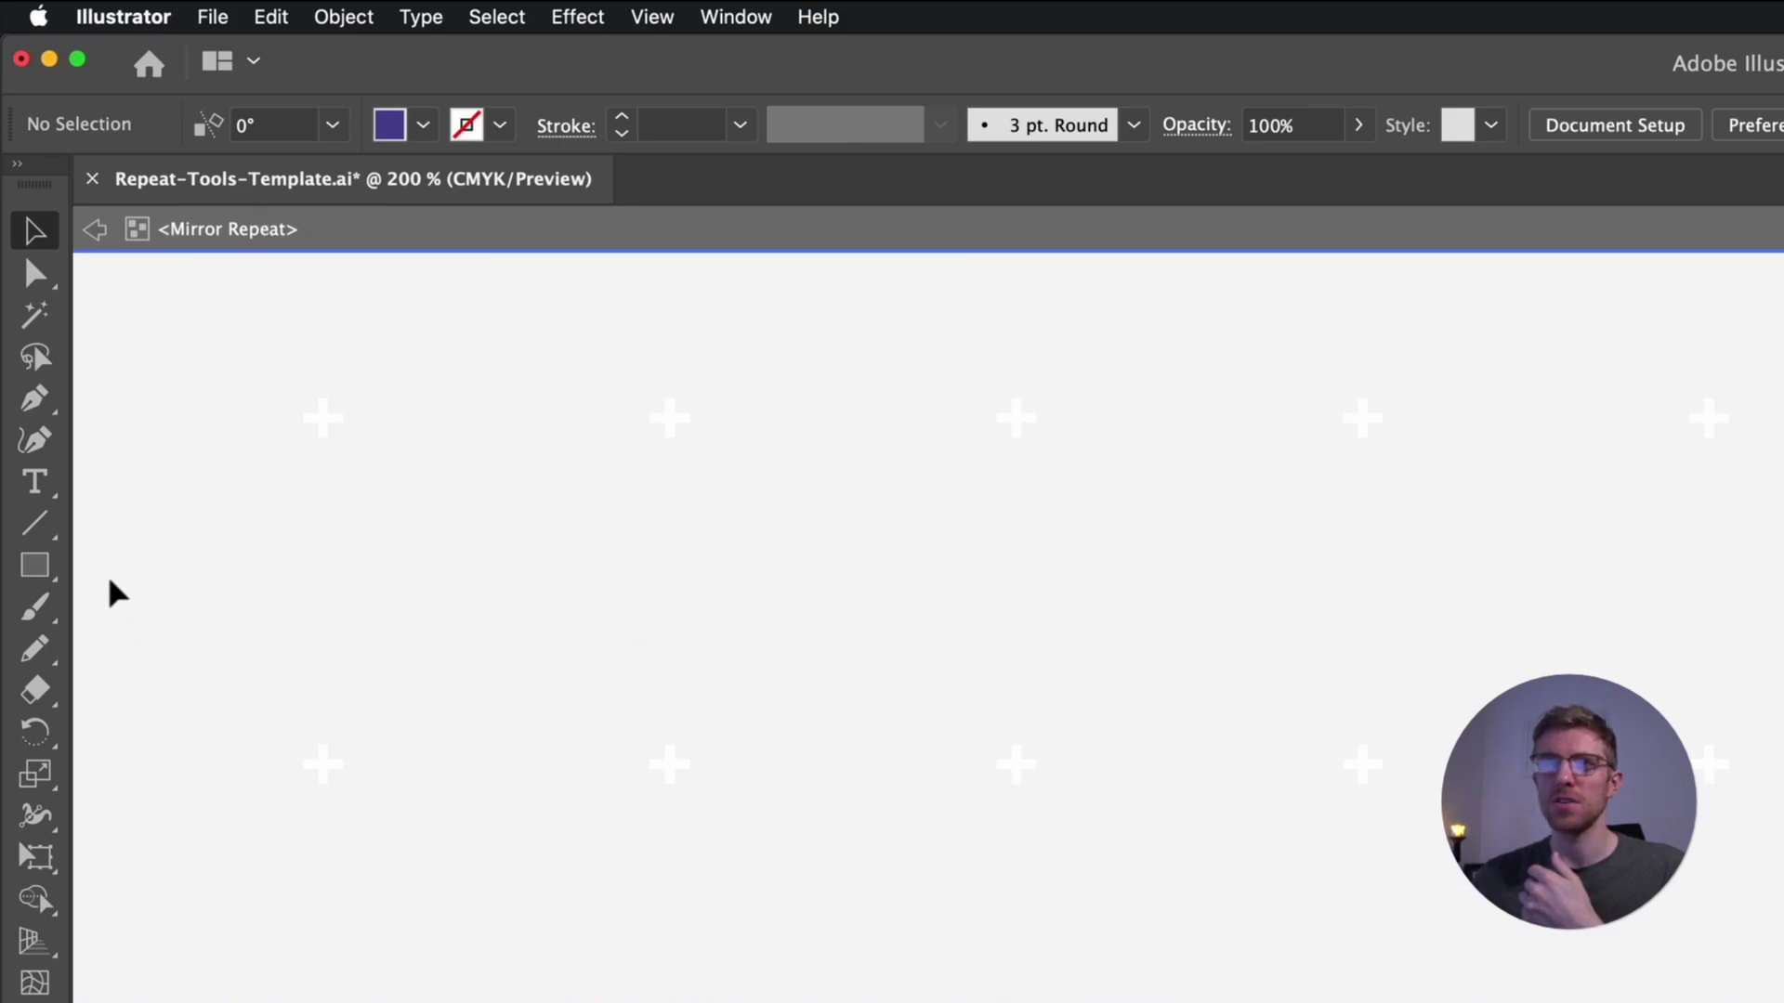
- Draw three unfilled RGB Cyan outlined circles: upper left, above the text centre, and right
{"action": "left_click_drag", "start_coordinate": [37, 568], "coordinate": [163, 645]}
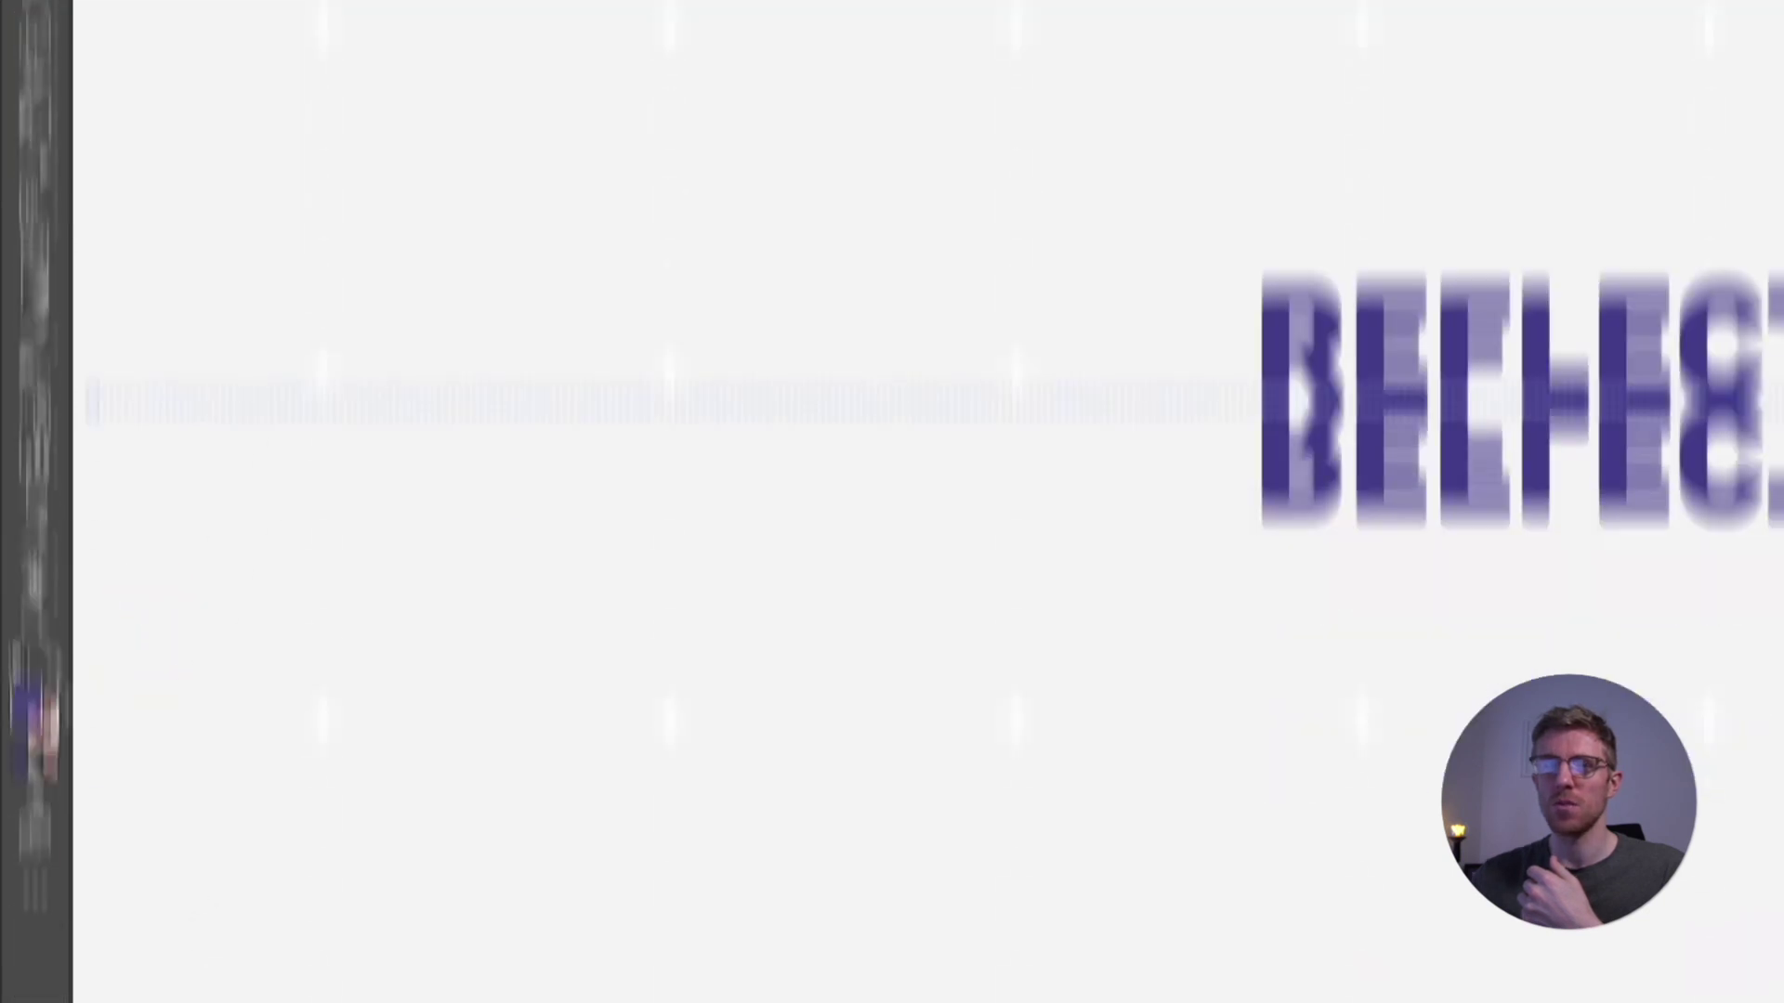
{"action": "left_click", "coordinate": [56, 581]}
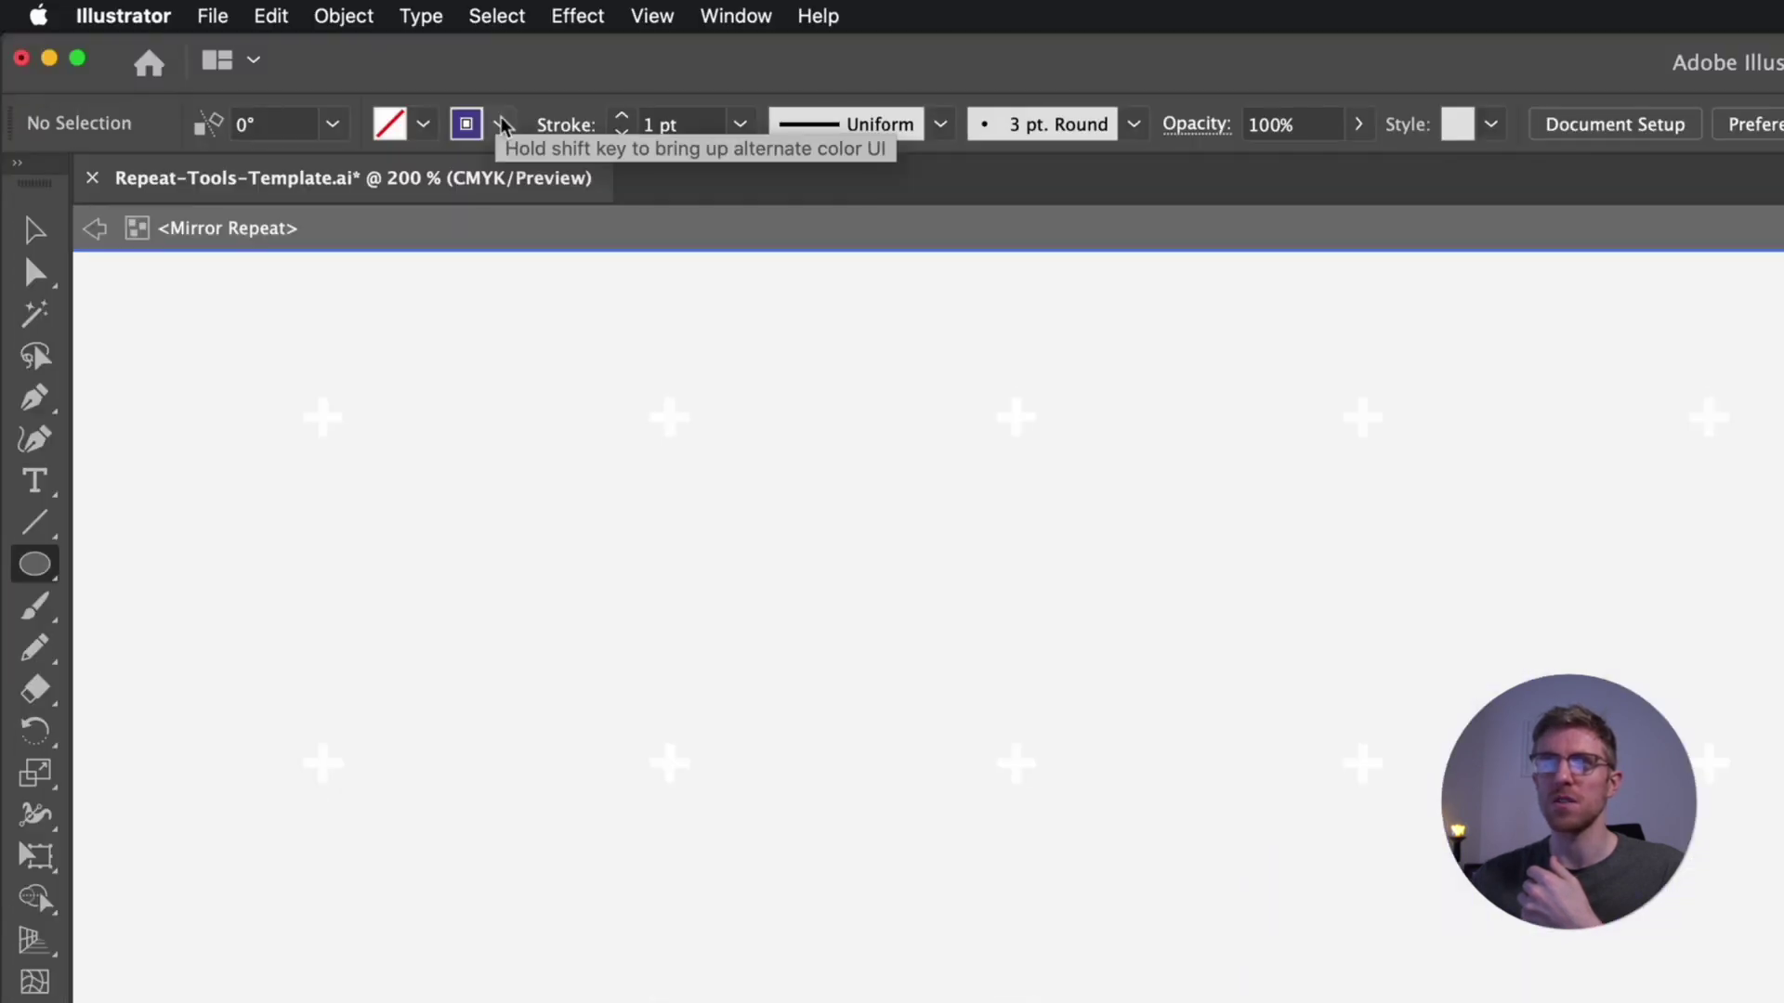
{"action": "left_click", "coordinate": [500, 124]}
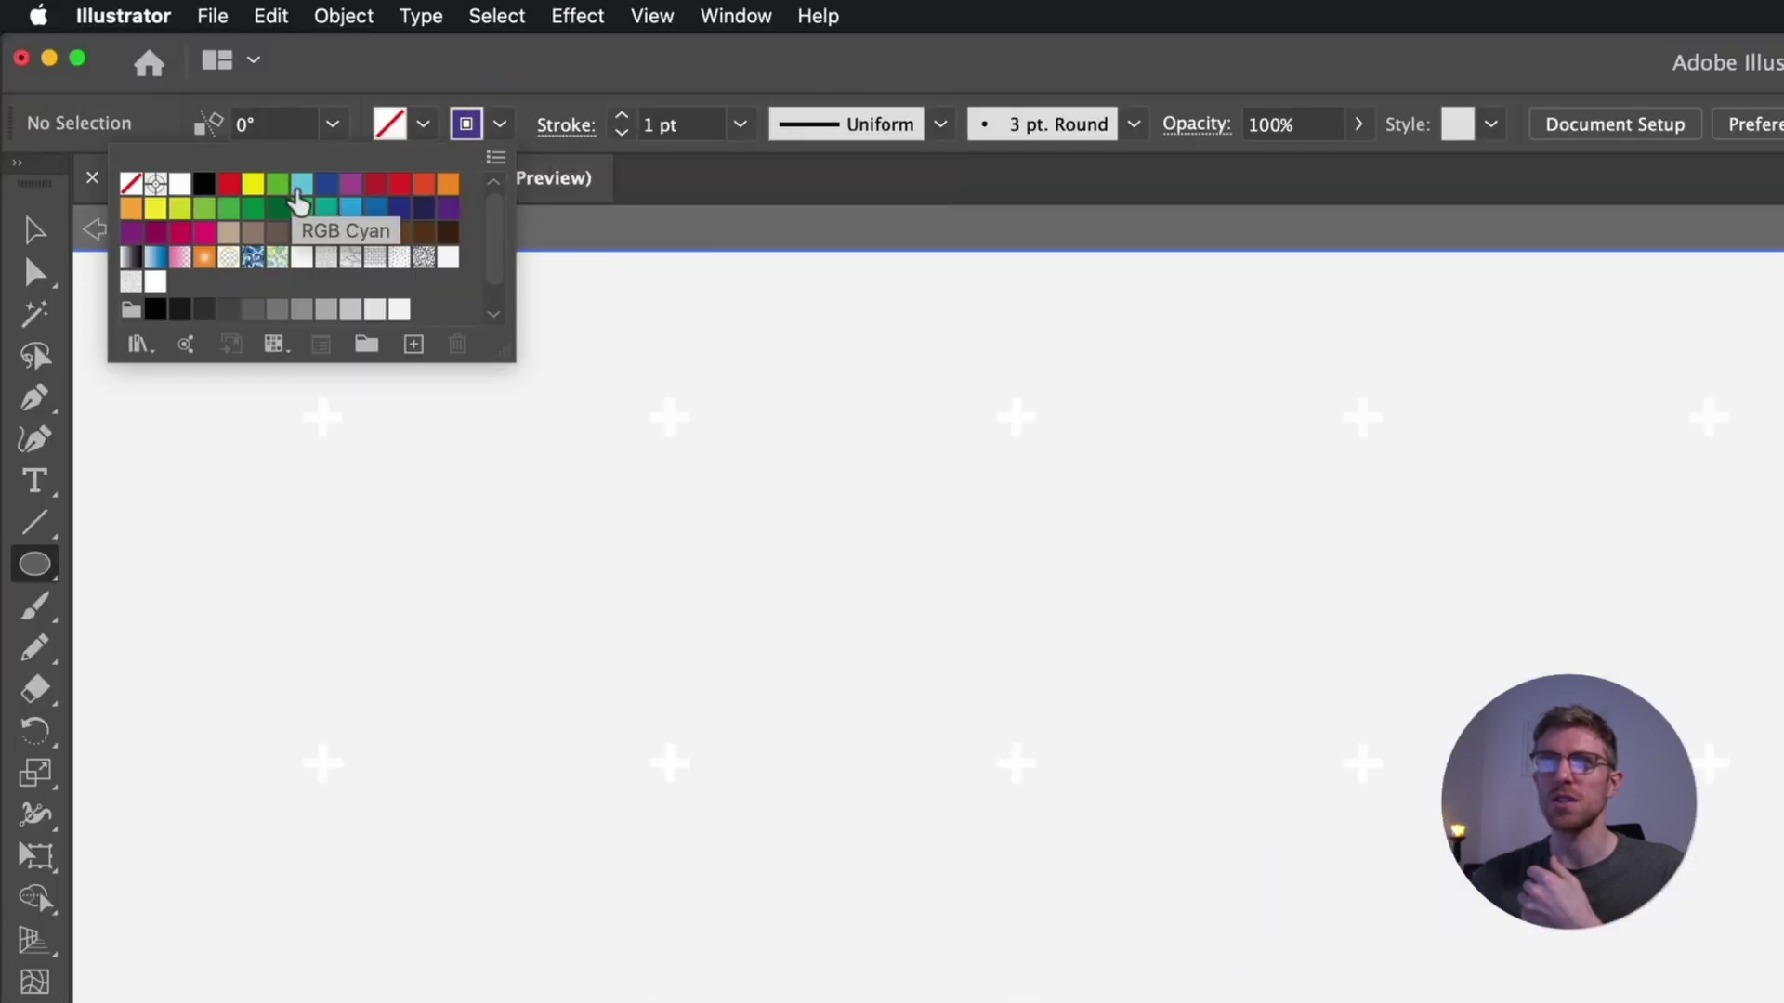
{"action": "left_click", "coordinate": [301, 183]}
{"action": "key", "text": "Escape"}
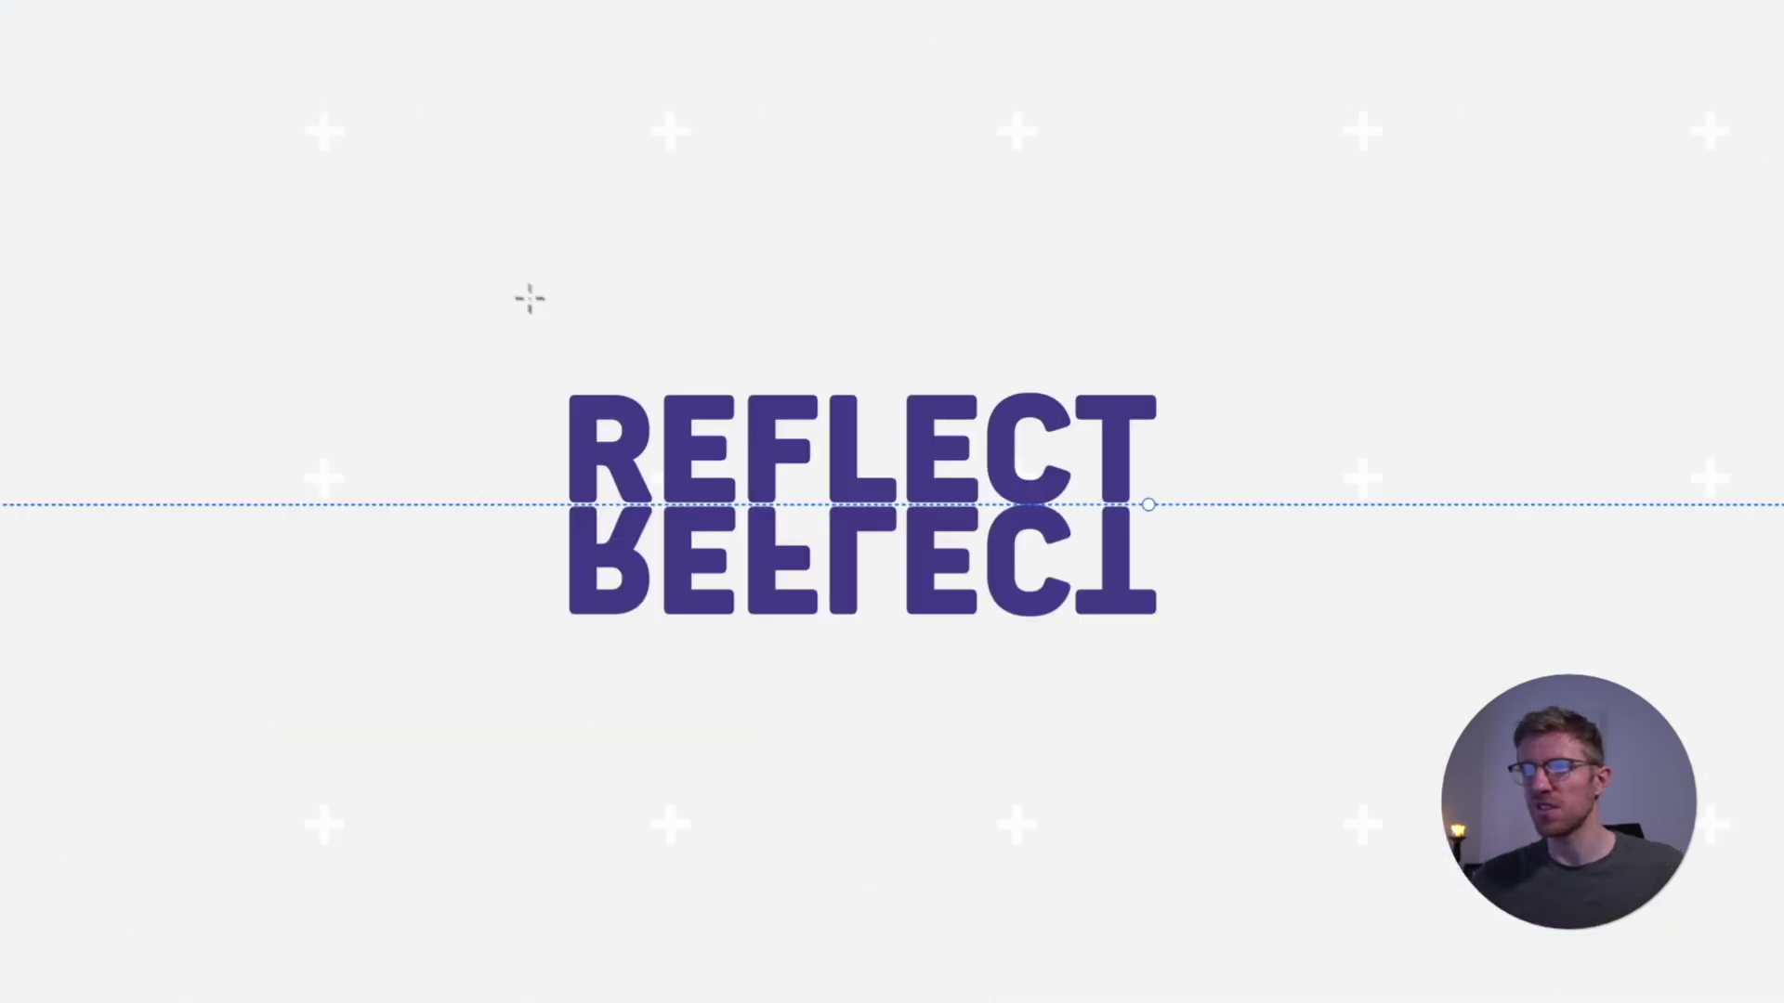
{"action": "left_click_drag", "start_coordinate": [472, 264], "coordinate": [543, 327]}
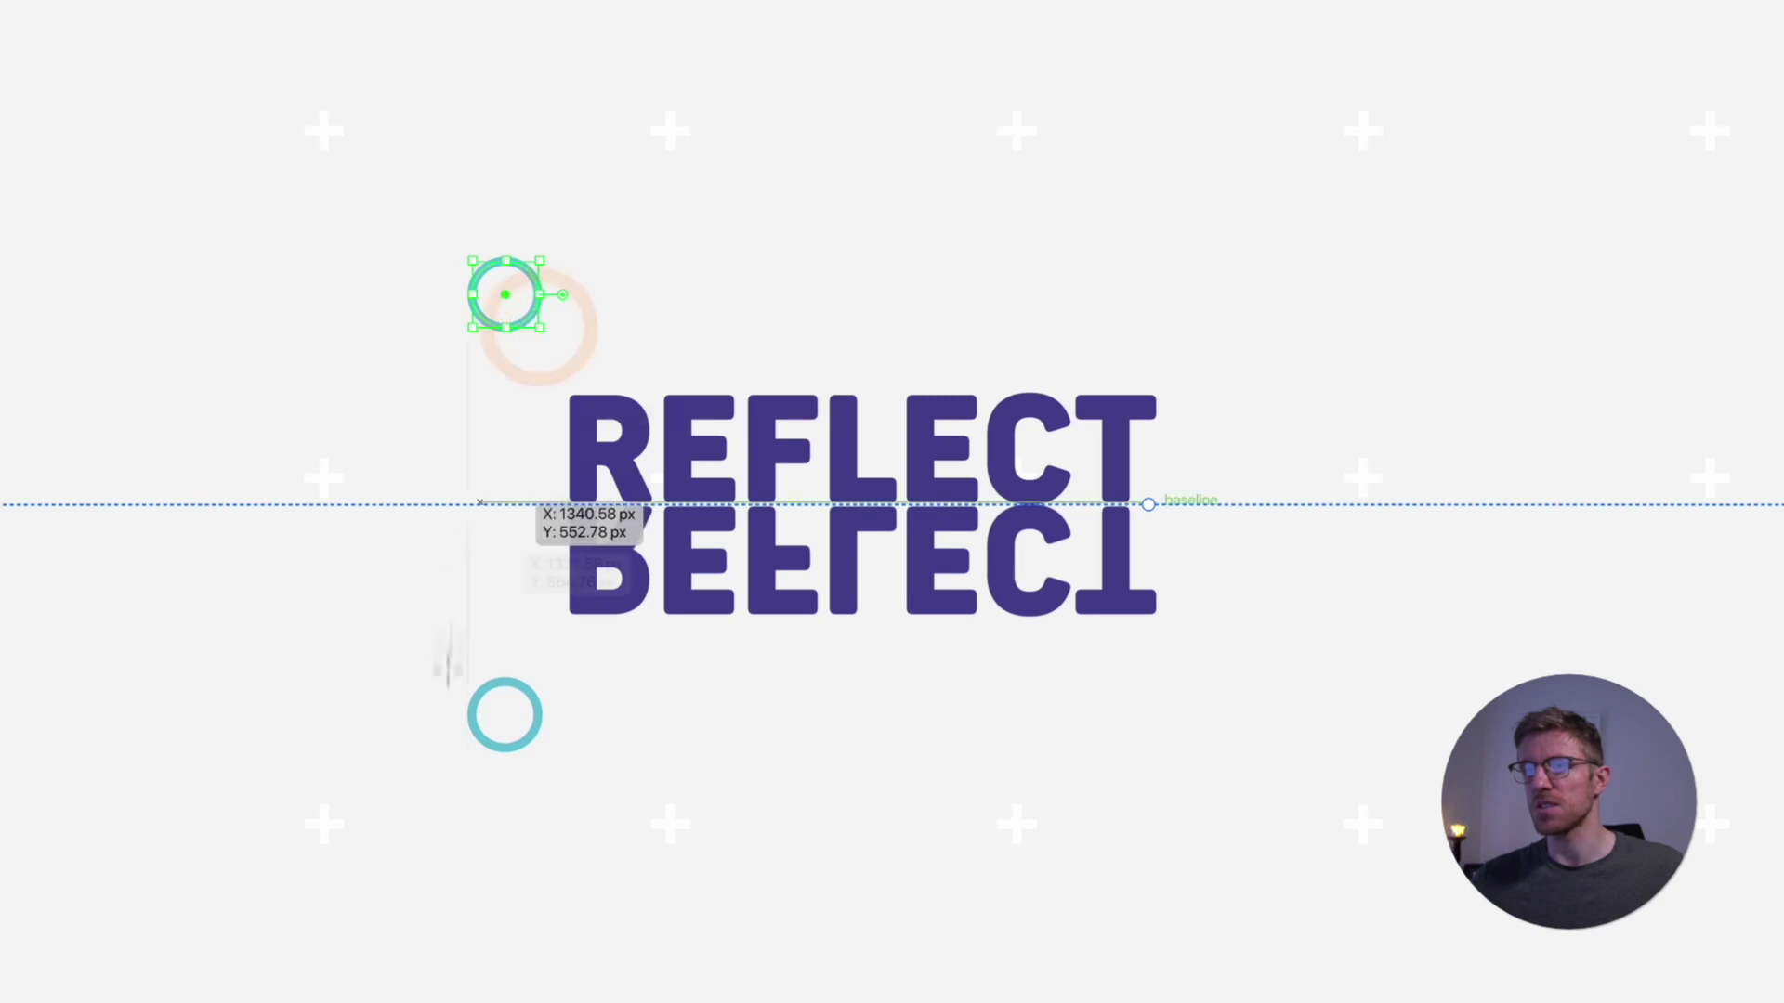
{"action": "left_click_drag", "start_coordinate": [832, 99], "coordinate": [940, 207]}
{"action": "left_click_drag", "start_coordinate": [1268, 383], "coordinate": [1310, 426]}
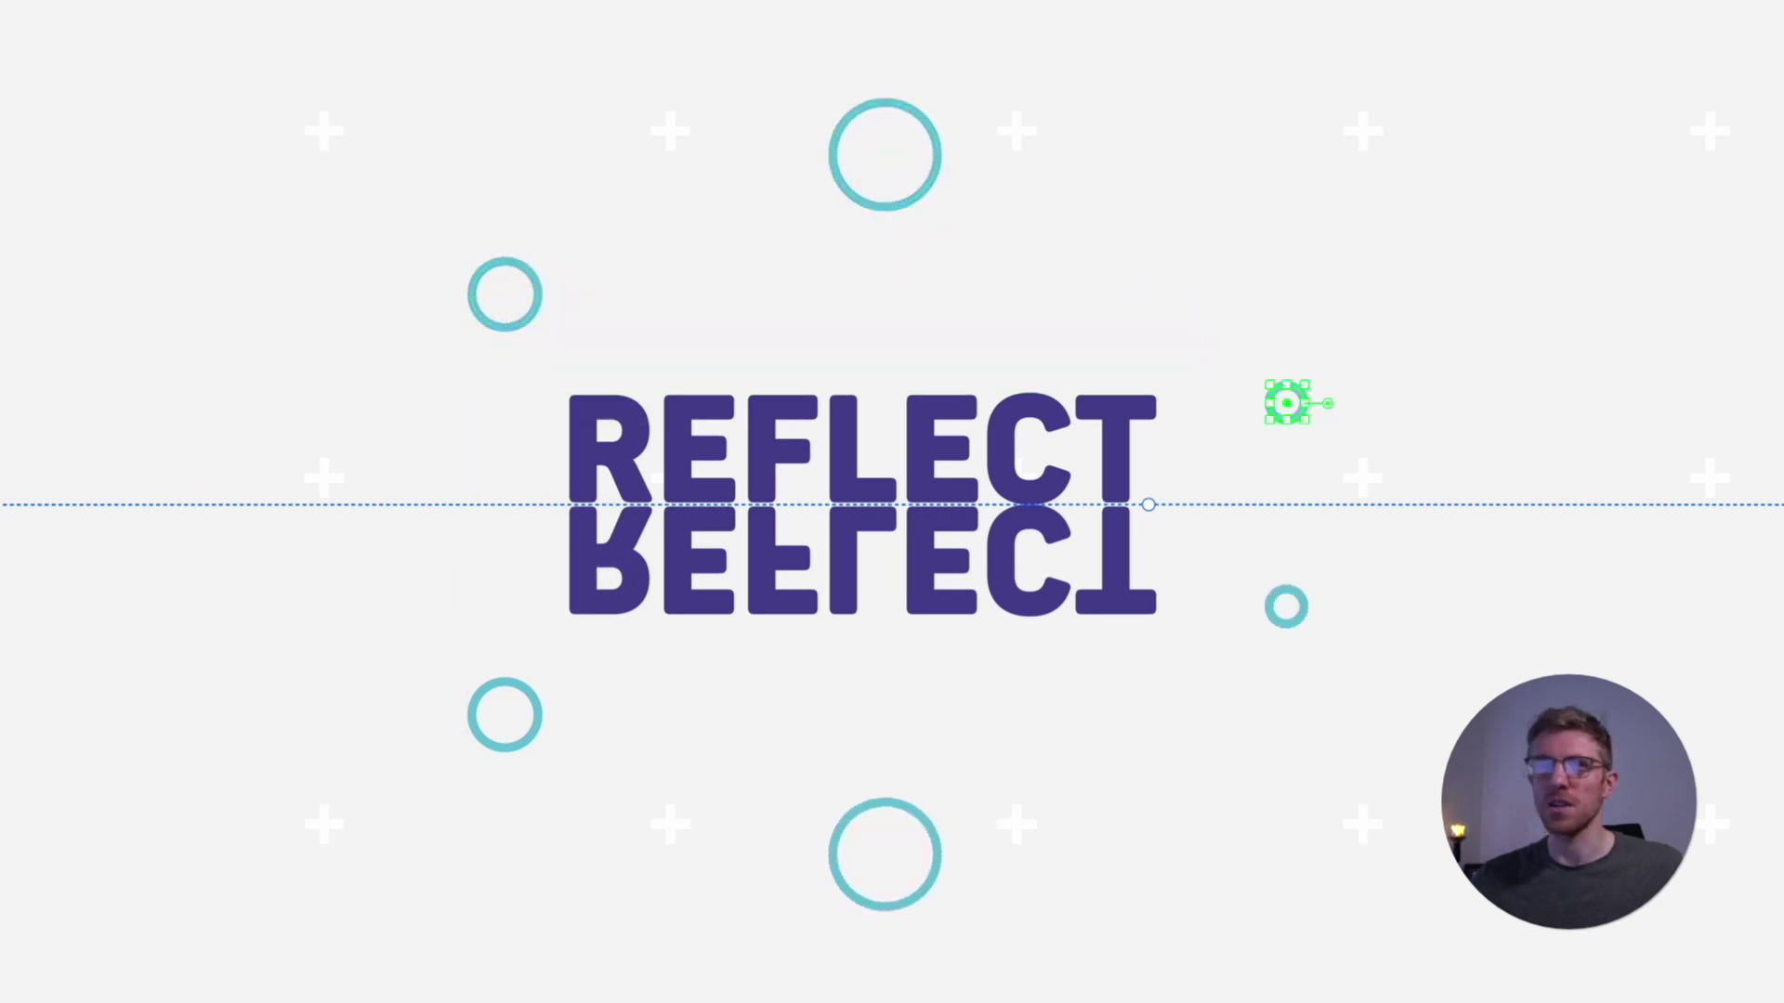
- Sketch six freehand wavy lines with the Pencil around REFLECT, left, above and right
{"action": "left_click", "coordinate": [37, 470]}
{"action": "mouse_move", "coordinate": [175, 397]}
{"action": "left_mouse_down"}
{"action": "mouse_move", "coordinate": [226, 379]}
{"action": "mouse_move", "coordinate": [358, 395]}
{"action": "left_mouse_up"}
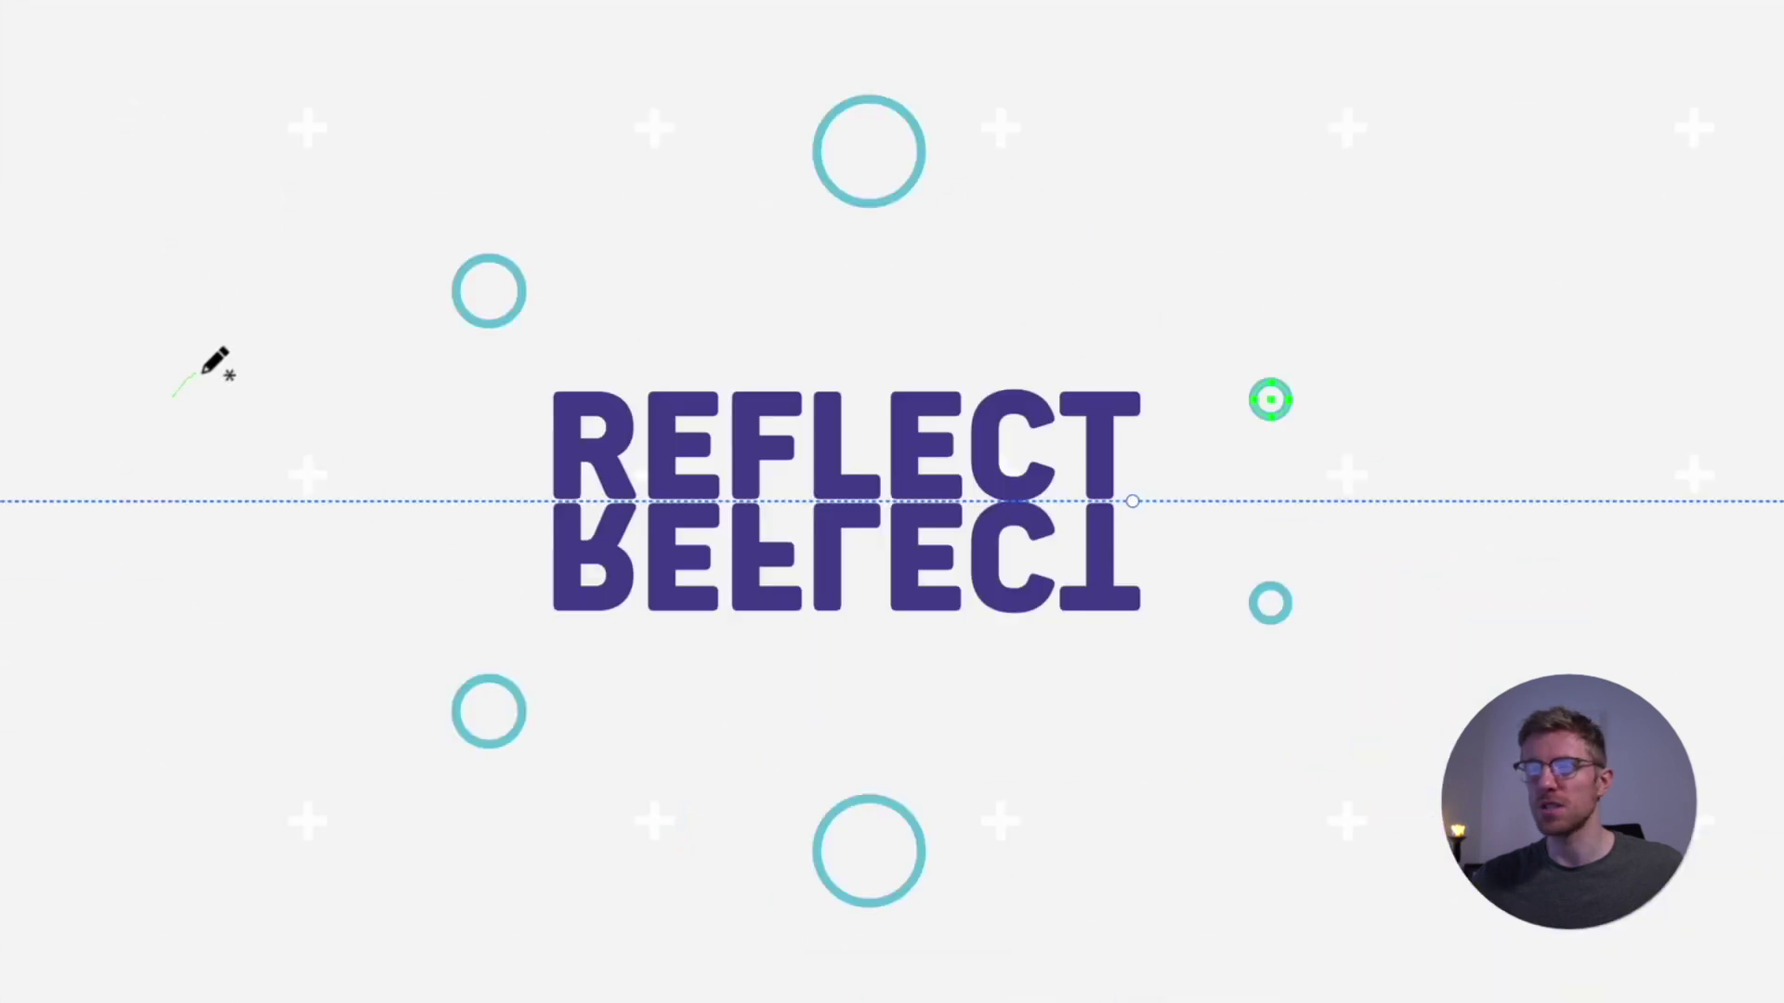
{"action": "mouse_move", "coordinate": [675, 298]}
{"action": "left_mouse_down"}
{"action": "mouse_move", "coordinate": [721, 278]}
{"action": "mouse_move", "coordinate": [984, 278]}
{"action": "left_mouse_up"}
{"action": "mouse_move", "coordinate": [587, 160]}
{"action": "left_mouse_down"}
{"action": "mouse_move", "coordinate": [498, 200]}
{"action": "mouse_move", "coordinate": [430, 181]}
{"action": "left_mouse_up"}
{"action": "mouse_move", "coordinate": [1059, 226]}
{"action": "left_mouse_down"}
{"action": "mouse_move", "coordinate": [1181, 265]}
{"action": "mouse_move", "coordinate": [1286, 239]}
{"action": "left_mouse_up"}
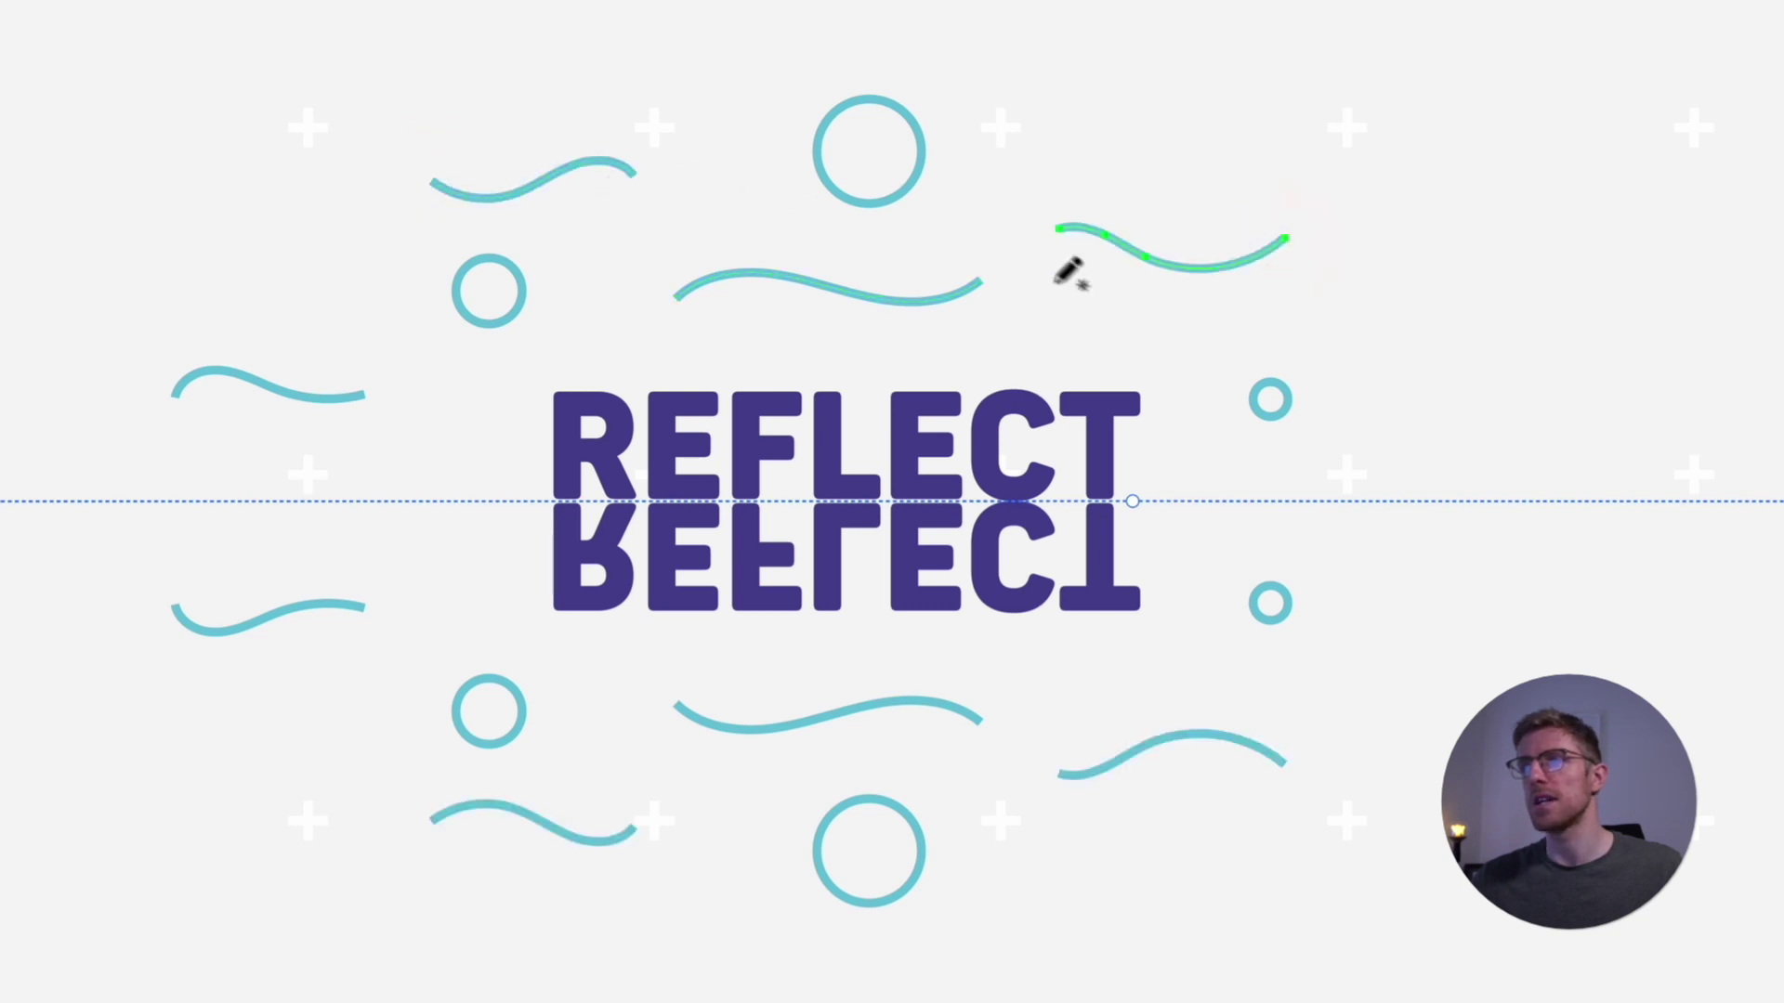
{"action": "mouse_move", "coordinate": [1203, 345]}
{"action": "left_mouse_down"}
{"action": "mouse_move", "coordinate": [1292, 339]}
{"action": "mouse_move", "coordinate": [1389, 373]}
{"action": "mouse_move", "coordinate": [1438, 356]}
{"action": "left_mouse_up"}
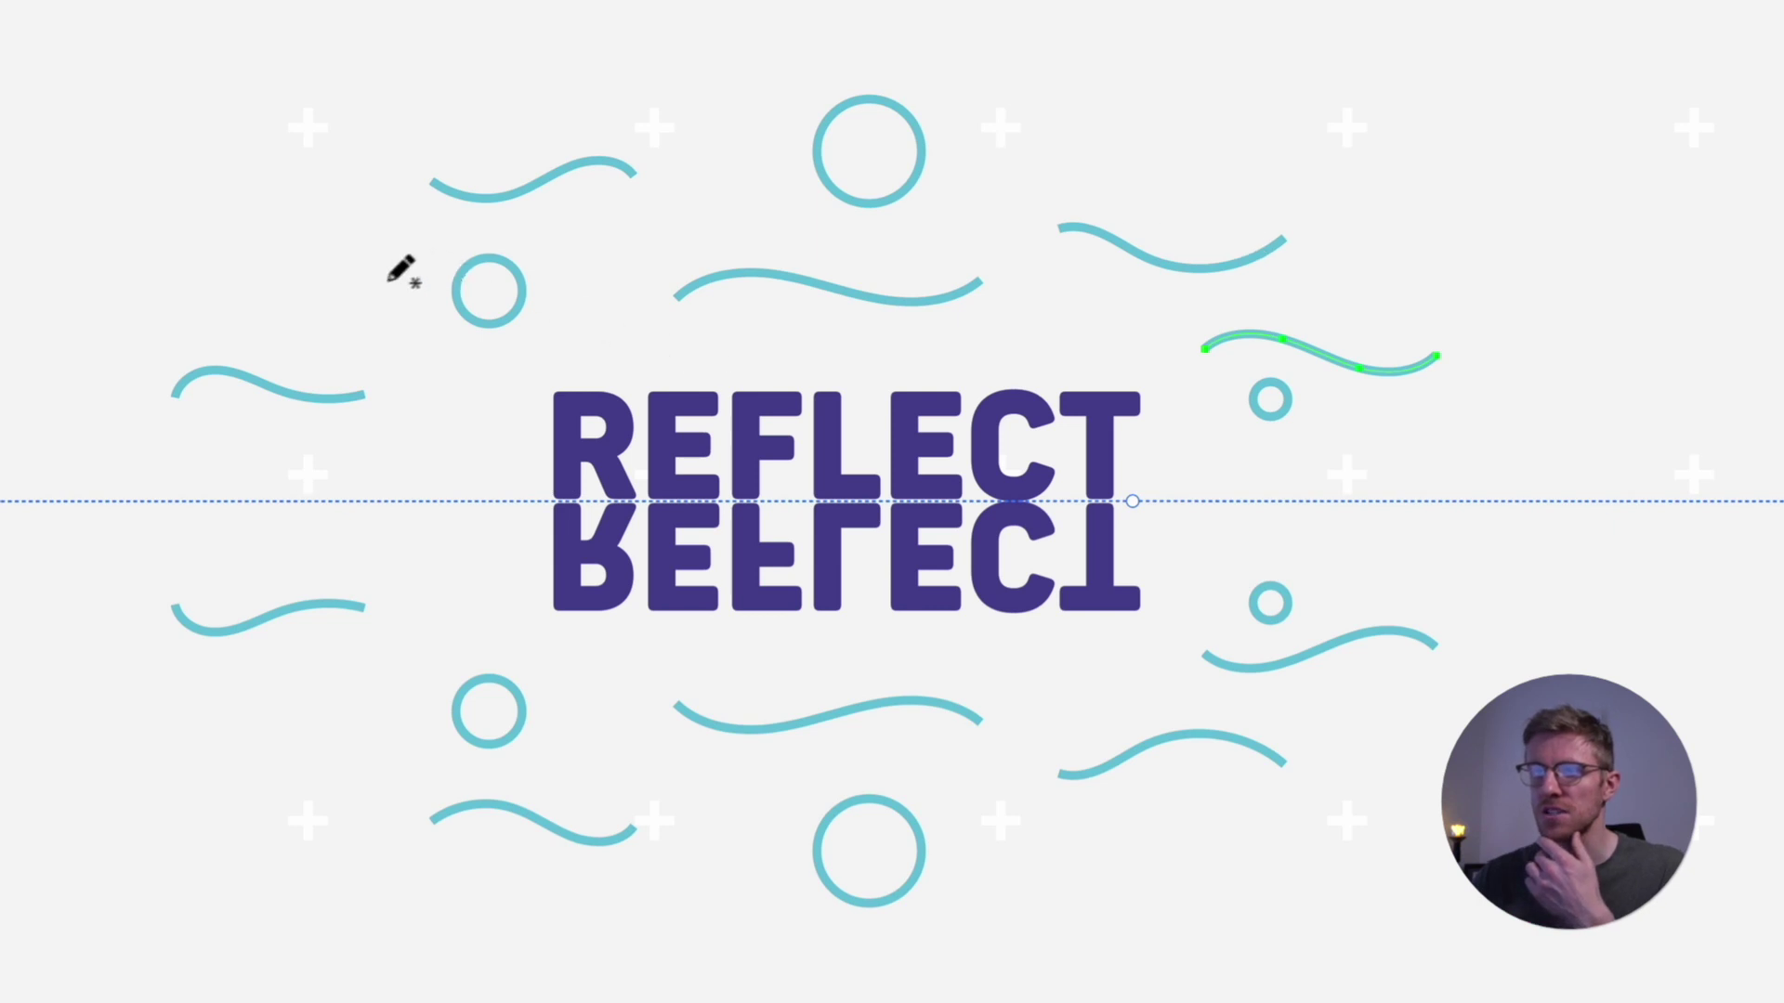
{"action": "left_click_drag", "start_coordinate": [367, 277], "coordinate": [246, 265]}
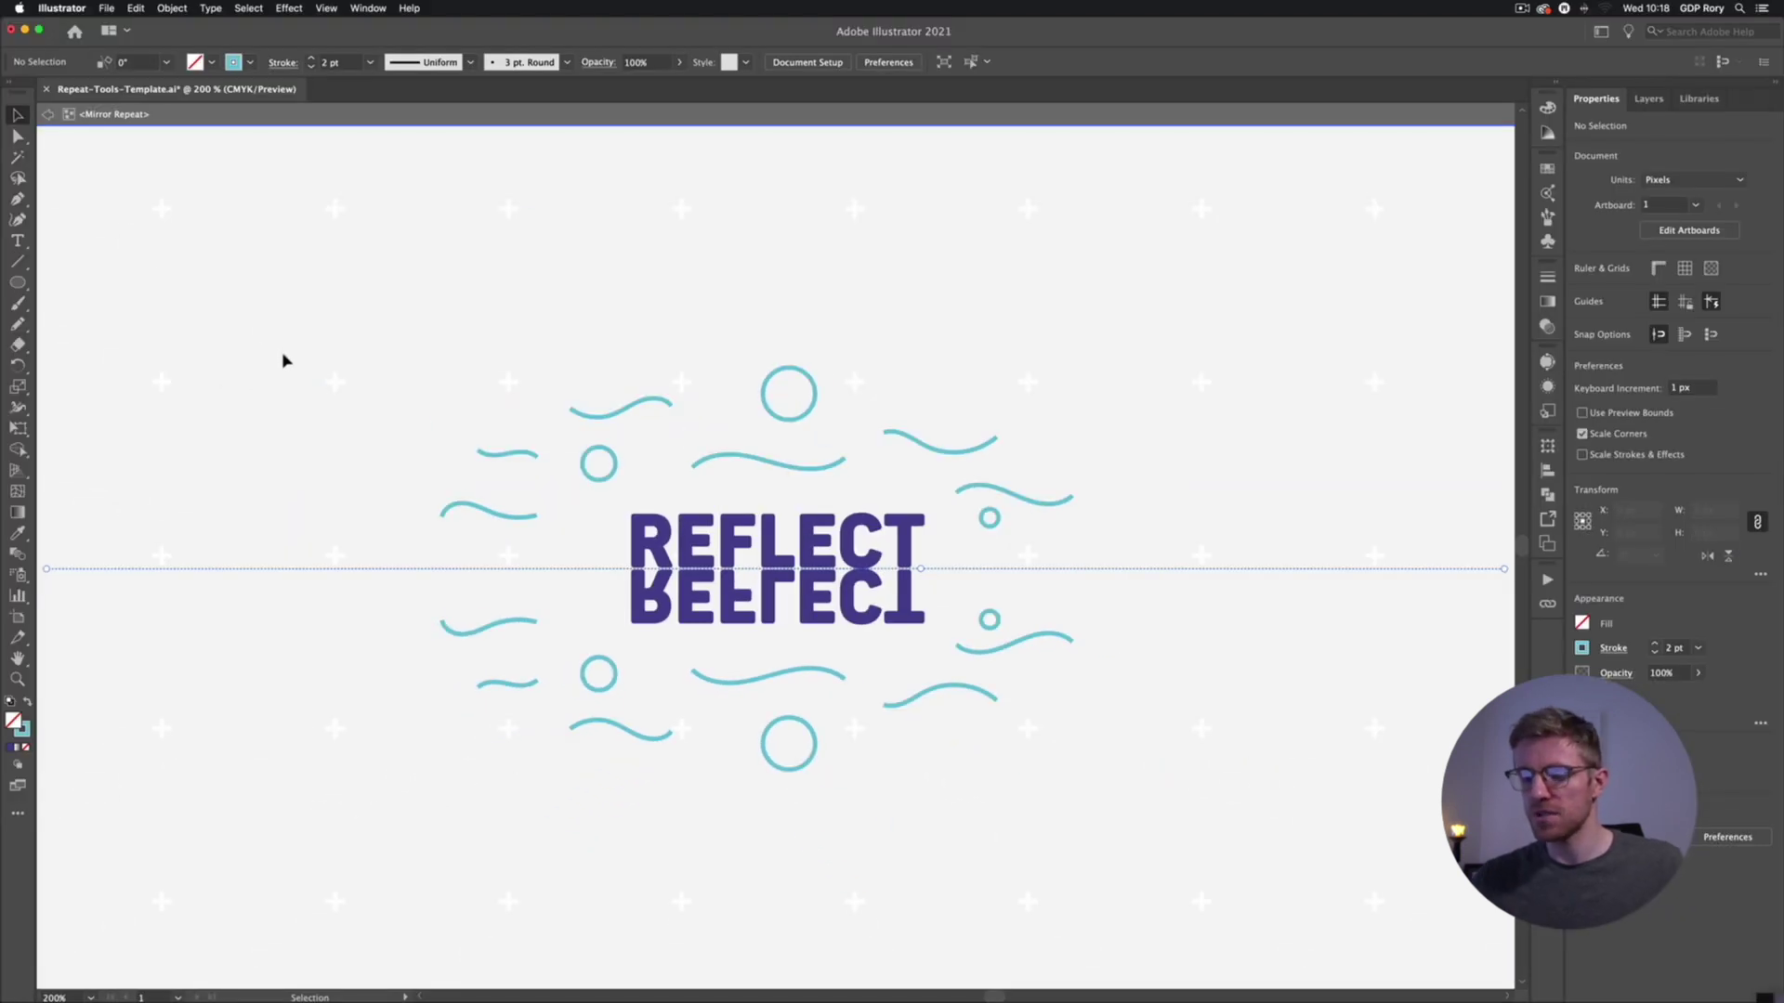
- Exit isolation mode, move the Mirror Repeat artwork slightly down, and bring up Object > Expand
{"action": "key", "text": "super+minus"}
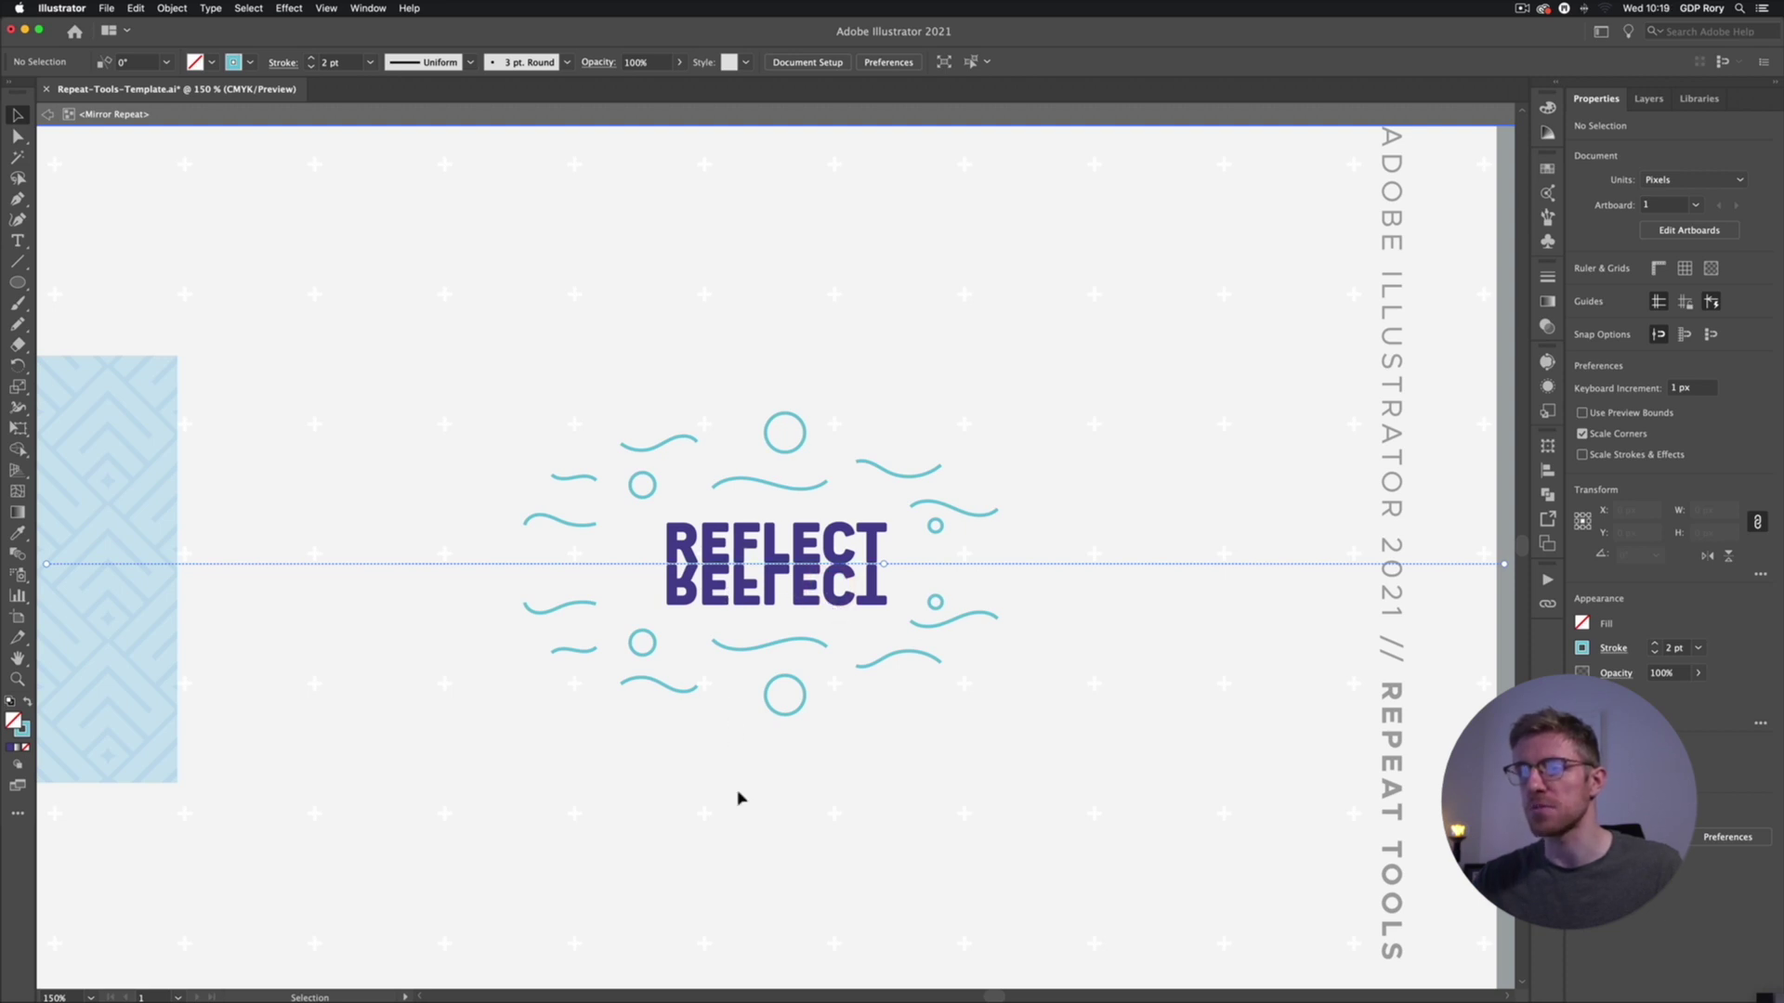
{"action": "double_click", "coordinate": [459, 771]}
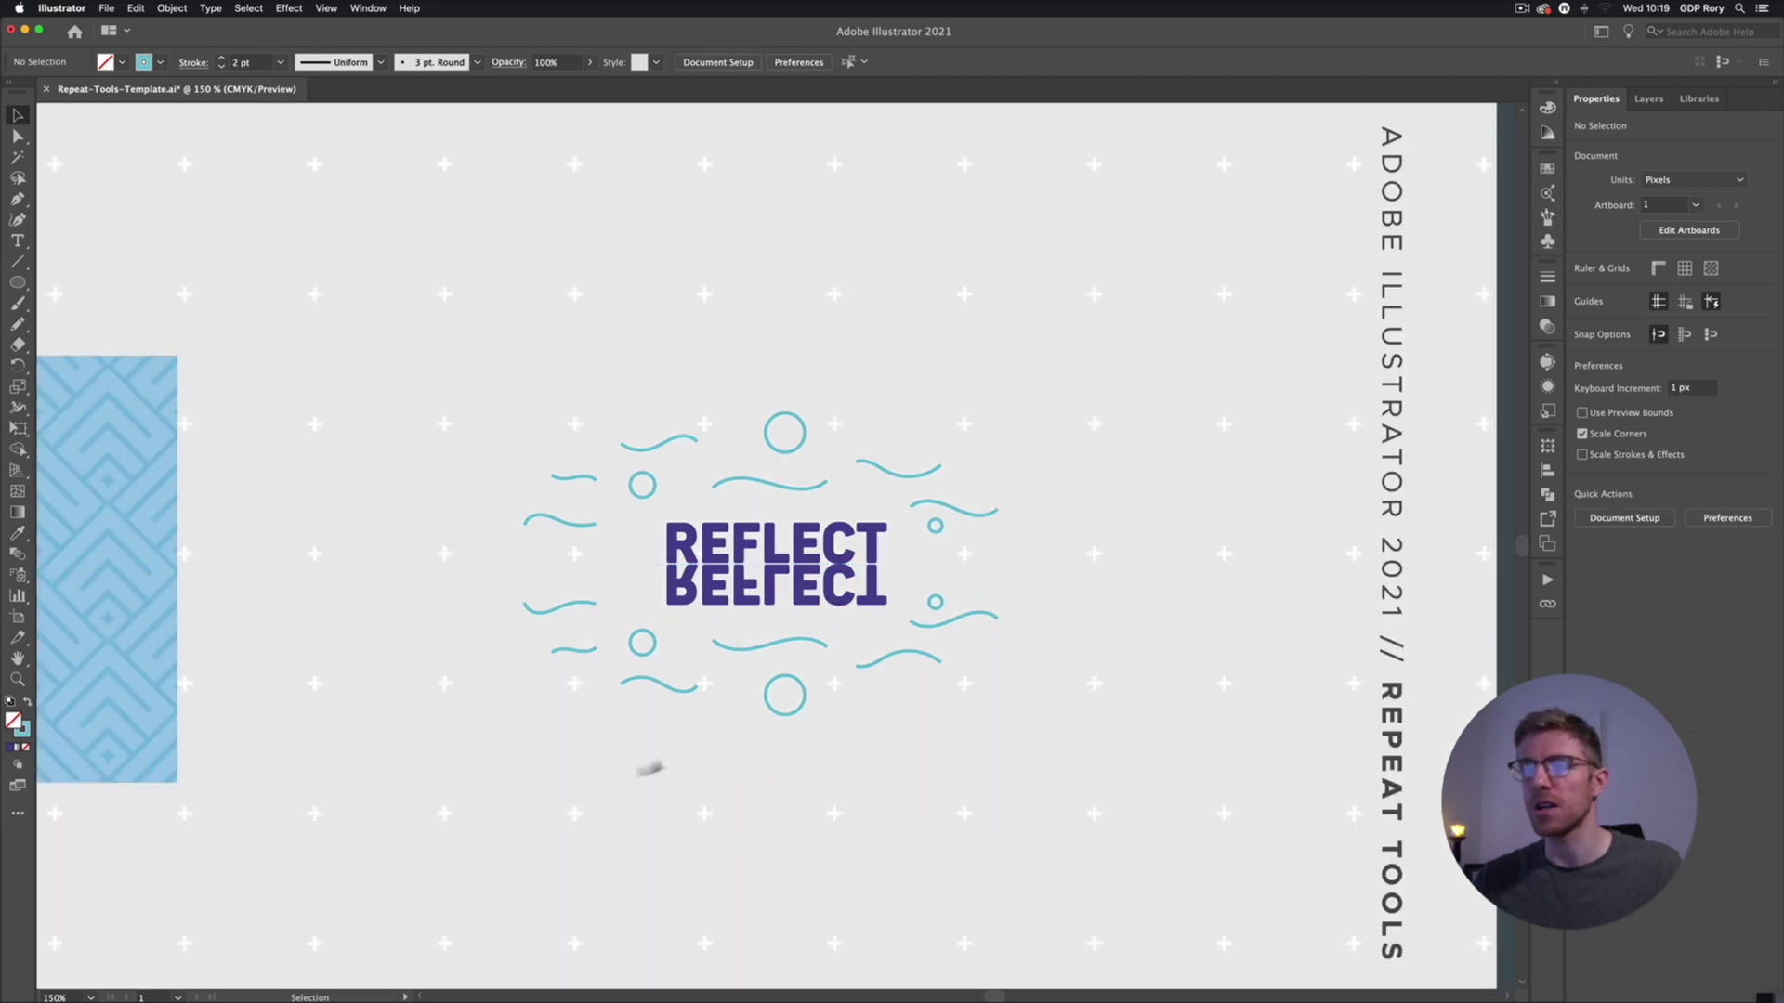
{"action": "left_click", "coordinate": [684, 577]}
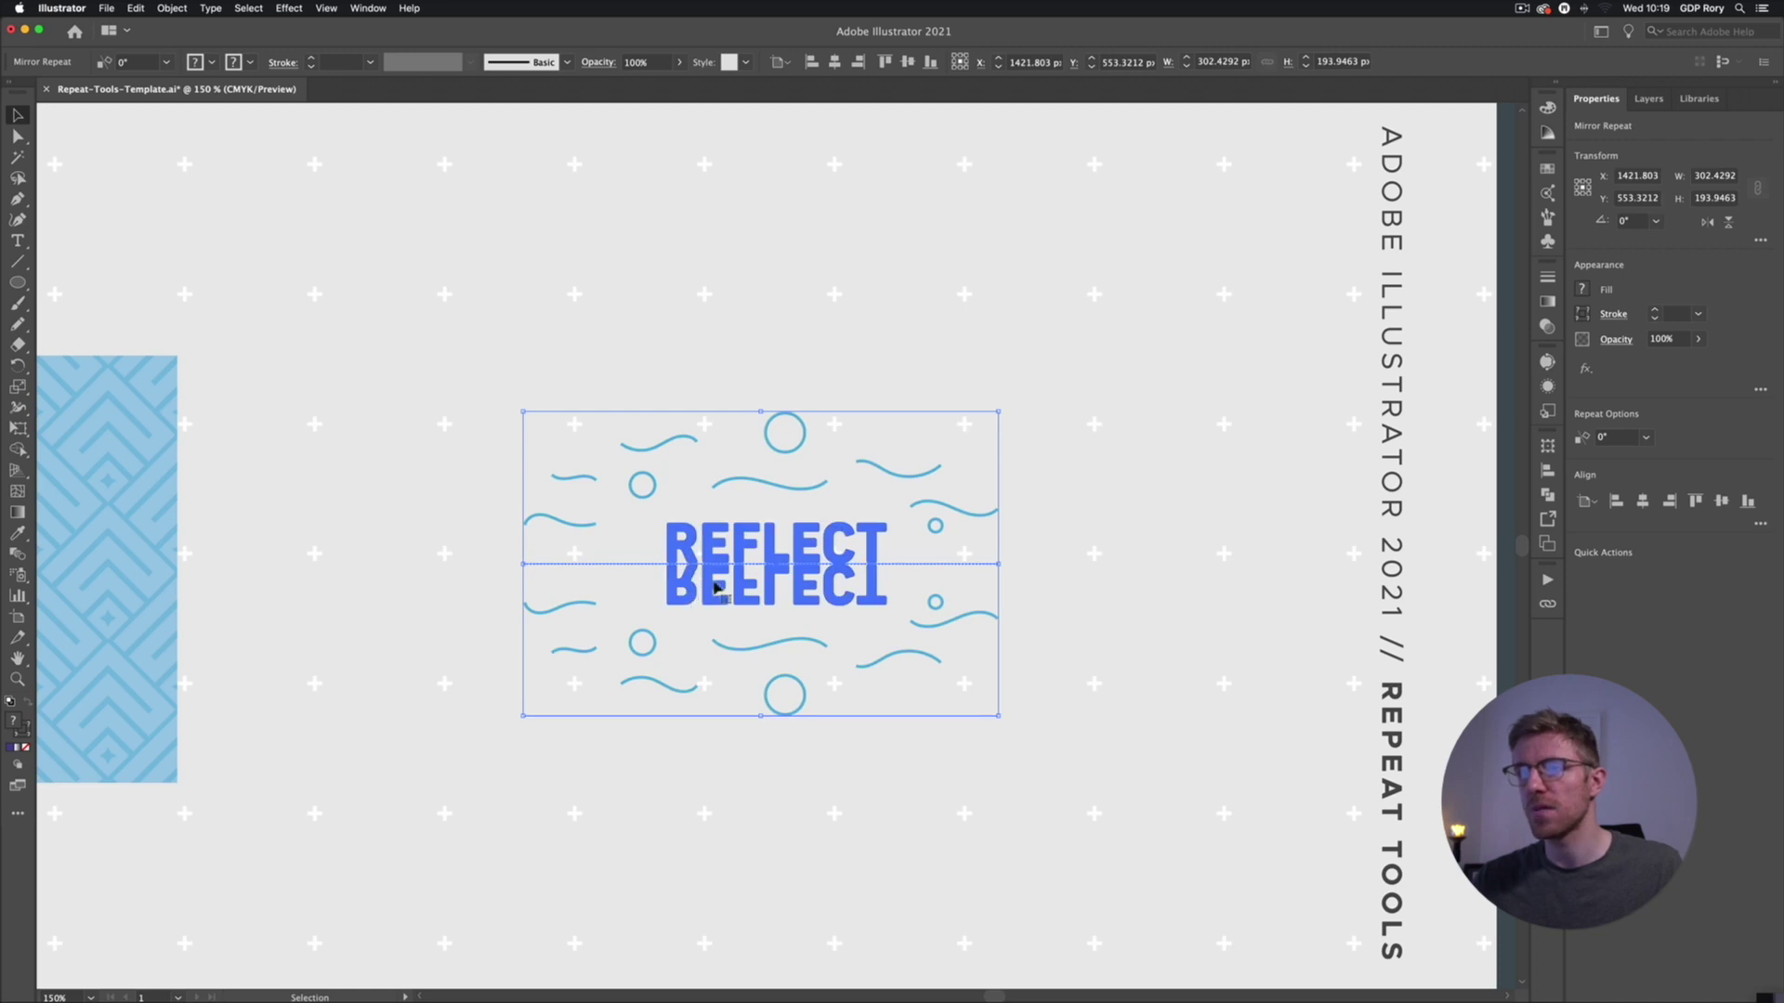
{"action": "mouse_move", "coordinate": [714, 582]}
{"action": "left_mouse_down"}
{"action": "mouse_move", "coordinate": [743, 606]}
{"action": "mouse_move", "coordinate": [707, 600]}
{"action": "left_mouse_up"}
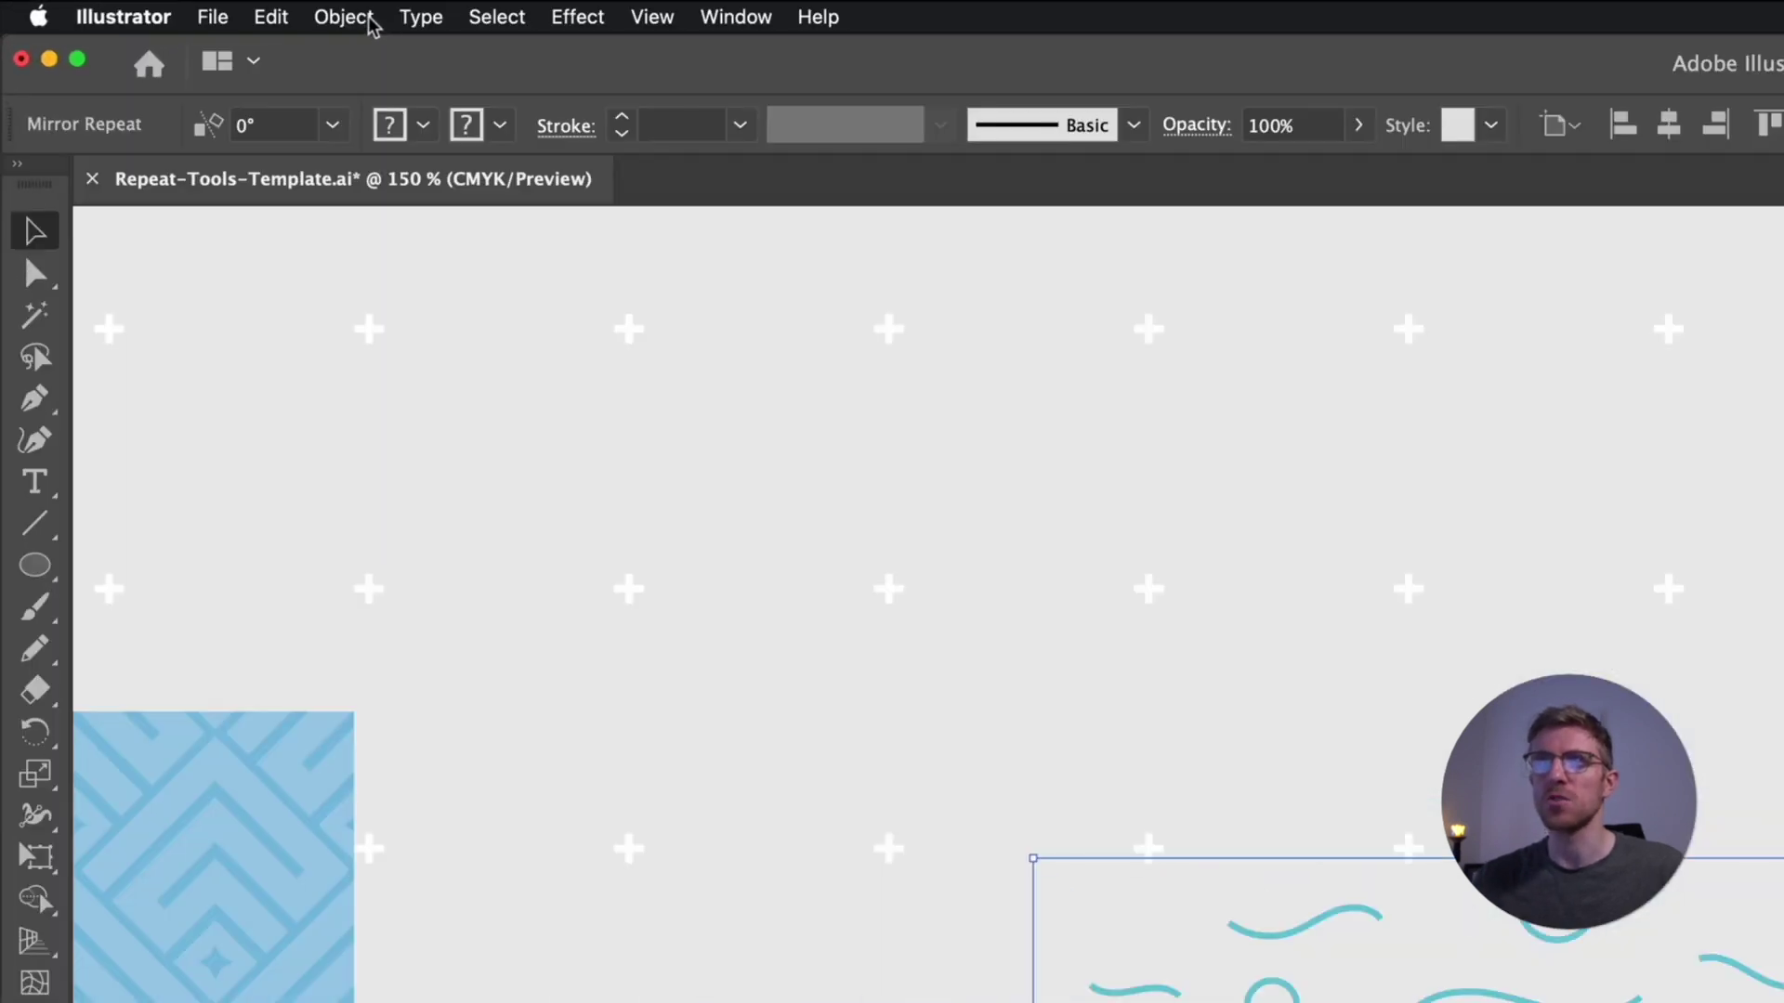
{"action": "left_click", "coordinate": [174, 8]}
{"action": "left_click", "coordinate": [397, 316]}
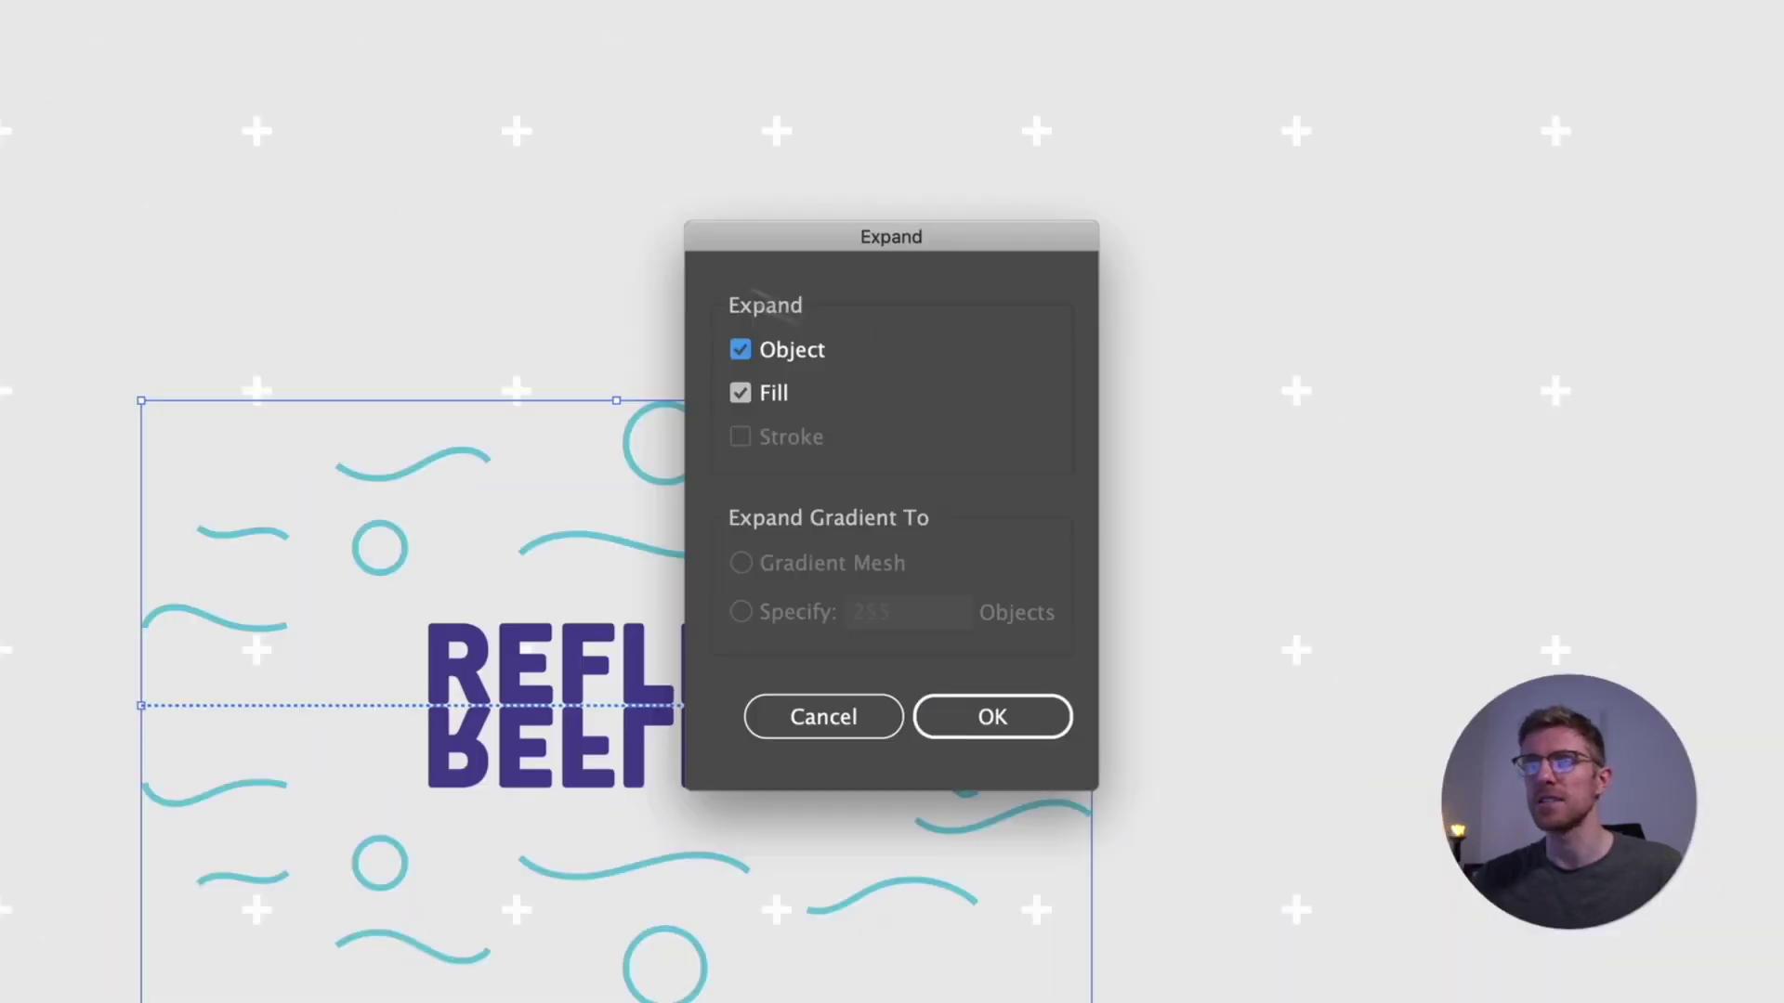